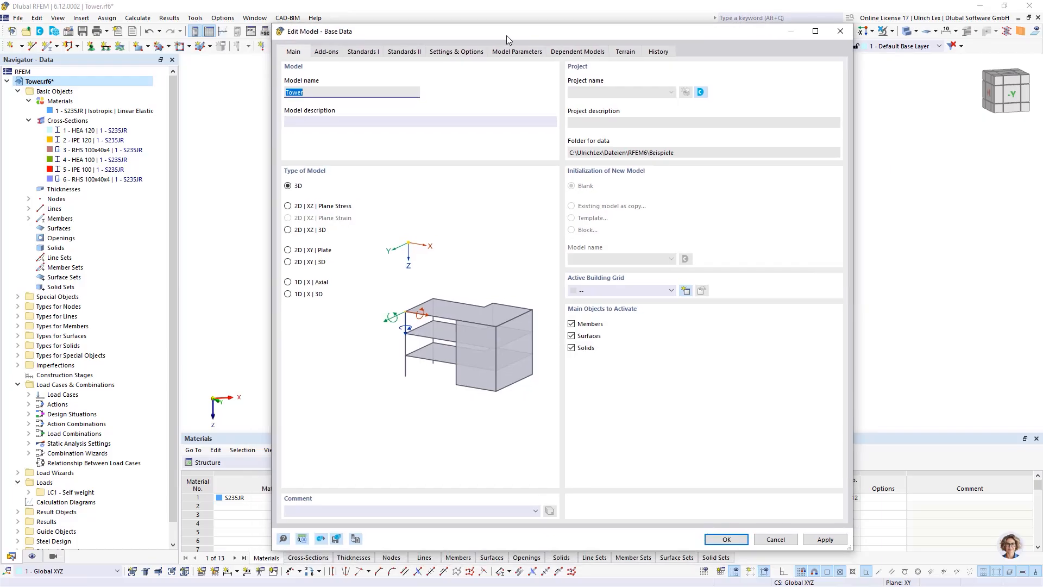
Review the activated add-ons in the Tower model's base data and close the dialog.
{"action": "left_click_drag", "start_coordinate": [583, 36], "coordinate": [579, 38]}
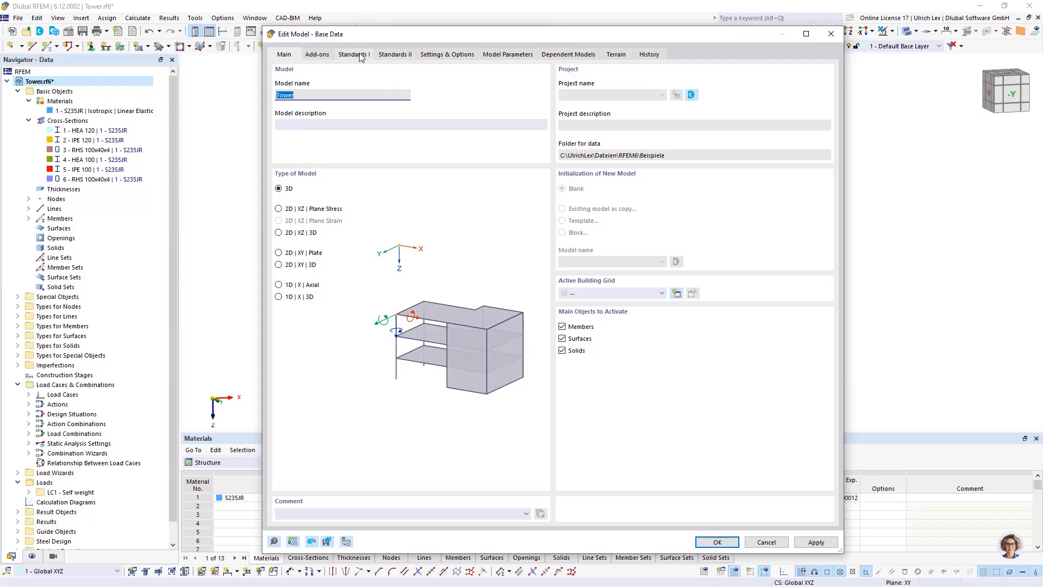
{"action": "left_click", "coordinate": [318, 55]}
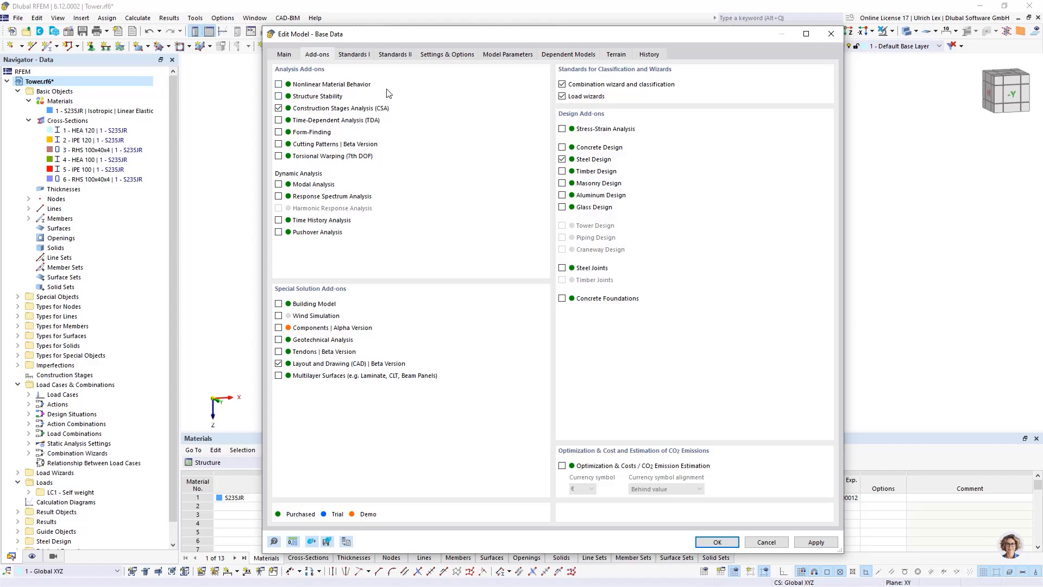
{"action": "mouse_move", "coordinate": [575, 33]}
{"action": "left_mouse_down"}
{"action": "mouse_move", "coordinate": [594, 25]}
{"action": "mouse_move", "coordinate": [587, 19]}
{"action": "left_mouse_up"}
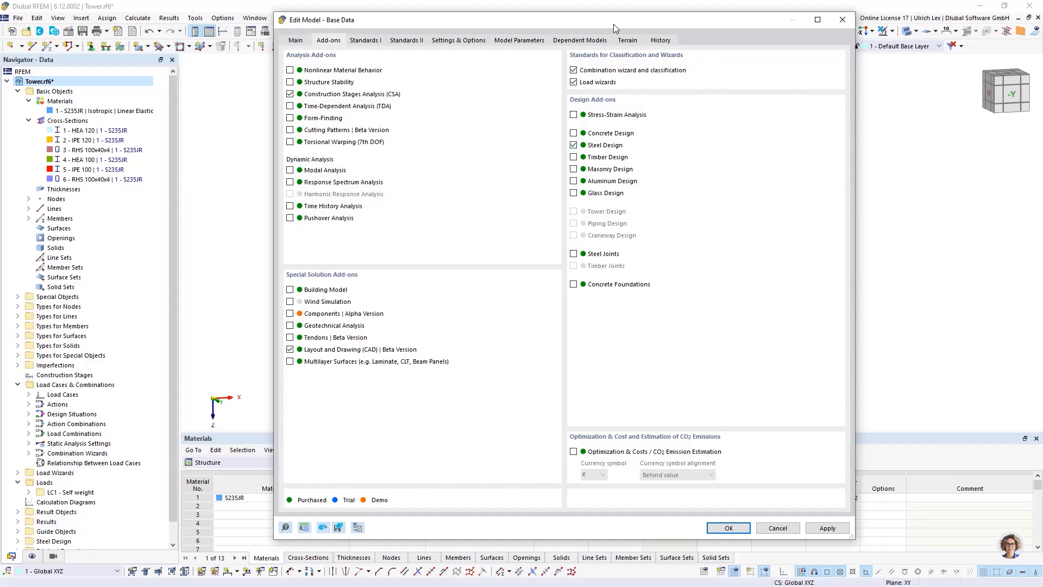
{"action": "left_click_drag", "start_coordinate": [614, 24], "coordinate": [635, 31]}
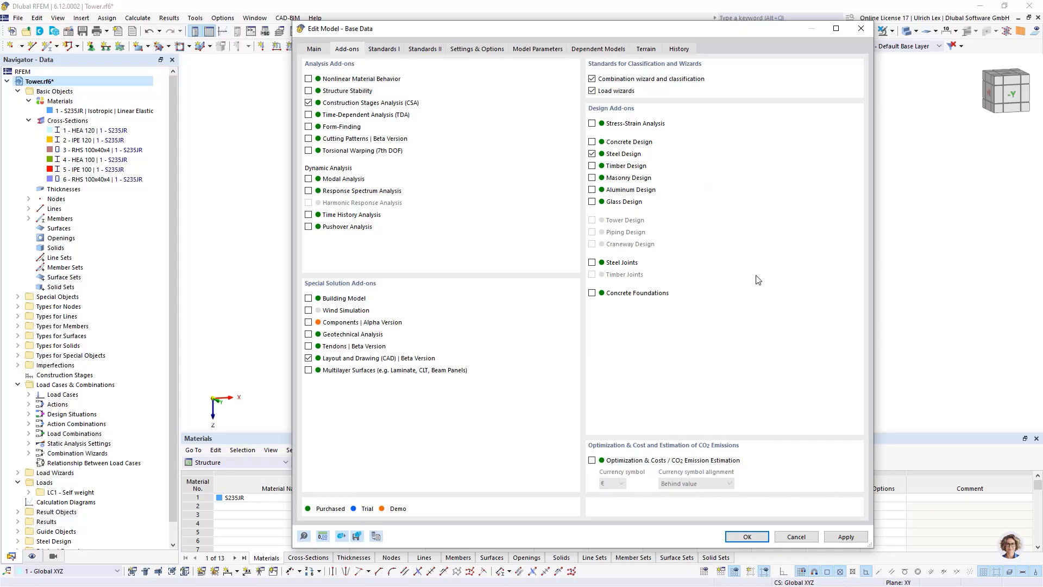
{"action": "left_click", "coordinate": [747, 536]}
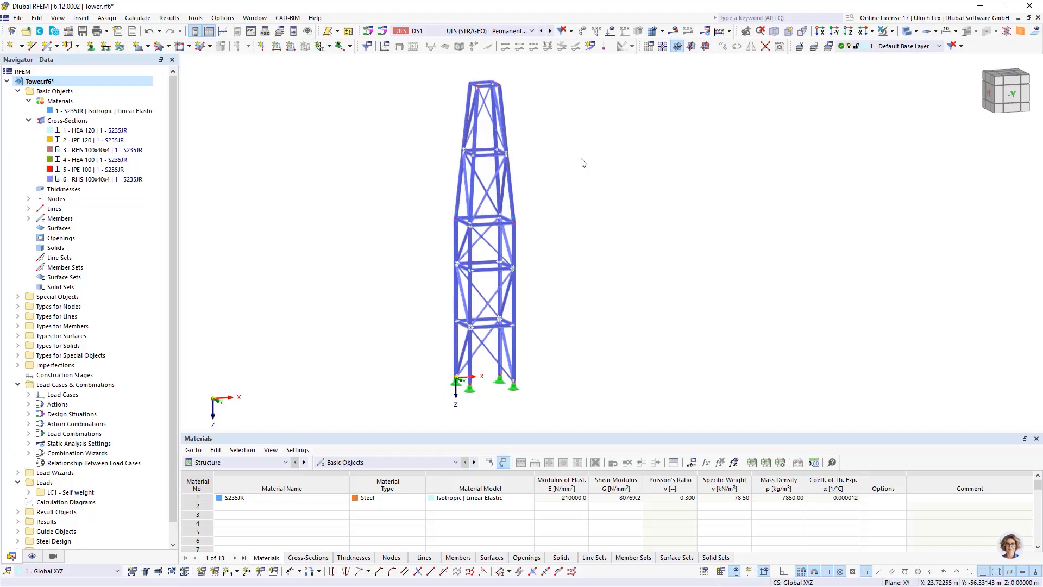
Switch to the Turm_Transport.rf6 model and view its two separate horizontal tower sections.
{"action": "scroll", "coordinate": [384, 157], "scroll_direction": "down", "scroll_amount": 1}
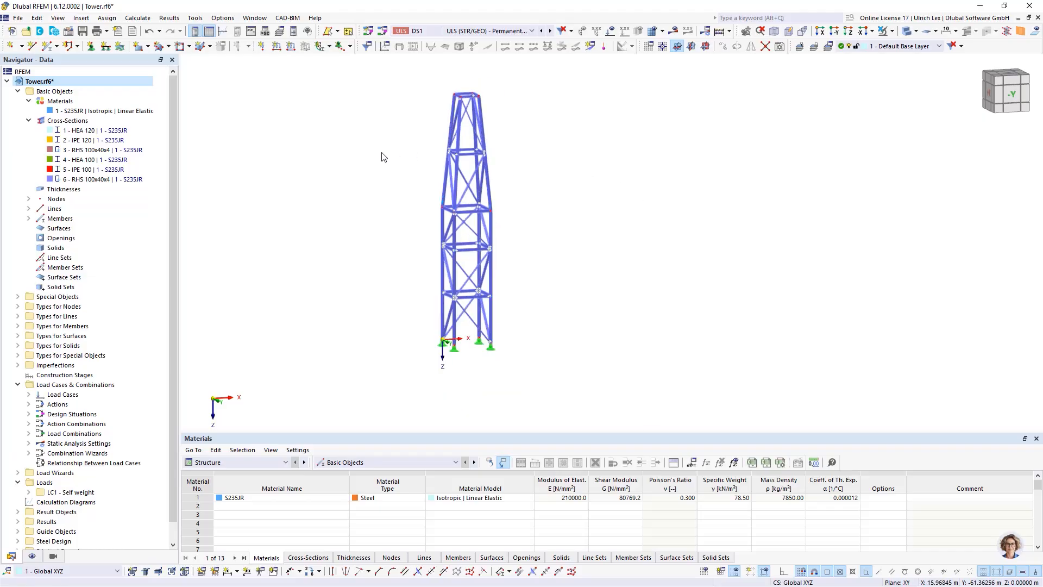
{"action": "scroll", "coordinate": [530, 128], "scroll_direction": "up", "scroll_amount": 1}
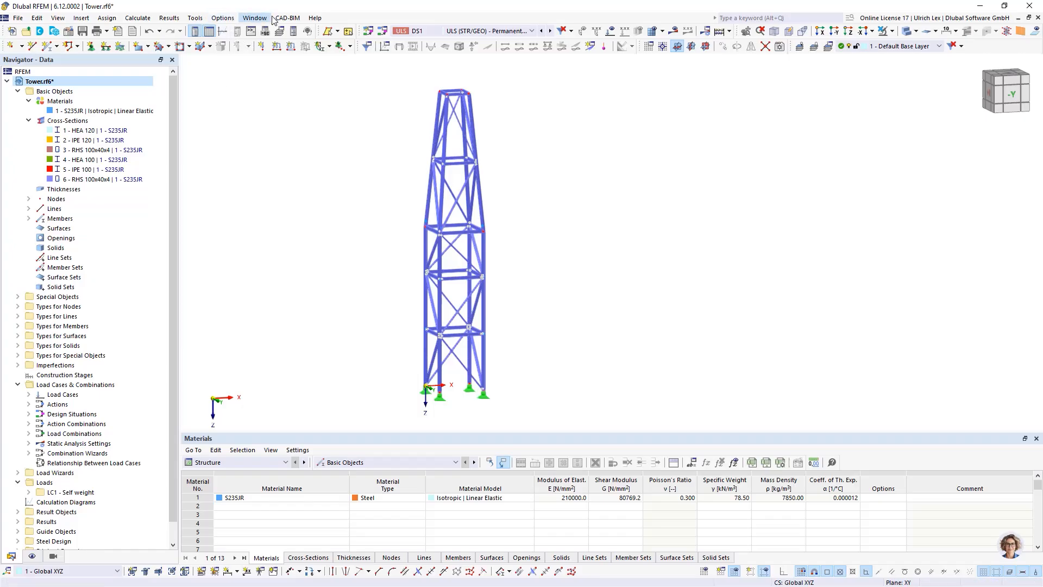
{"action": "left_click", "coordinate": [254, 18]}
{"action": "mouse_move", "coordinate": [223, 18]}
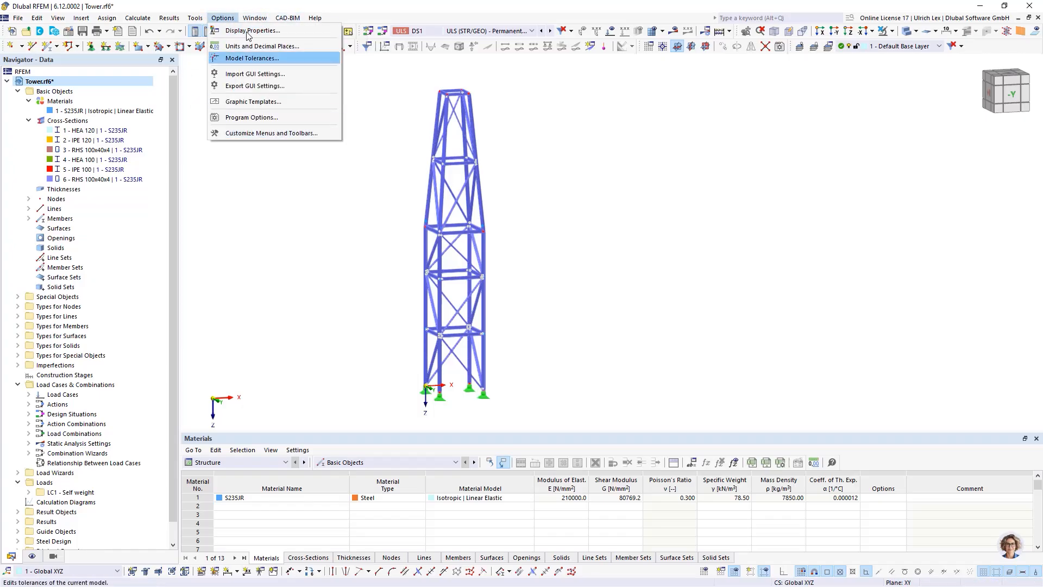
{"action": "mouse_move", "coordinate": [254, 18]}
{"action": "left_click", "coordinate": [271, 156]}
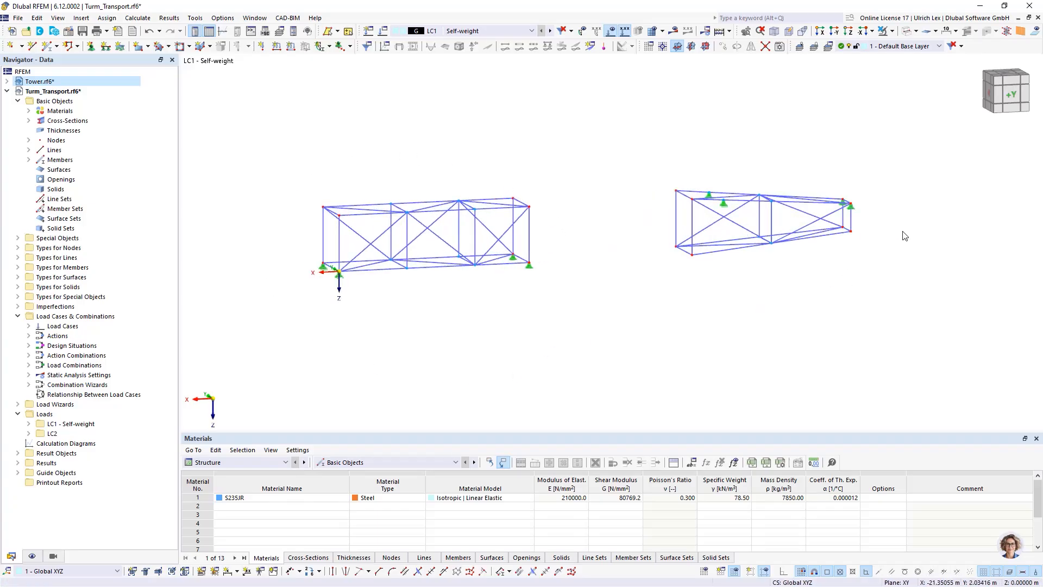
{"action": "scroll", "coordinate": [903, 232], "scroll_direction": "up", "scroll_amount": 1}
{"action": "scroll", "coordinate": [901, 245], "scroll_direction": "down", "scroll_amount": 1}
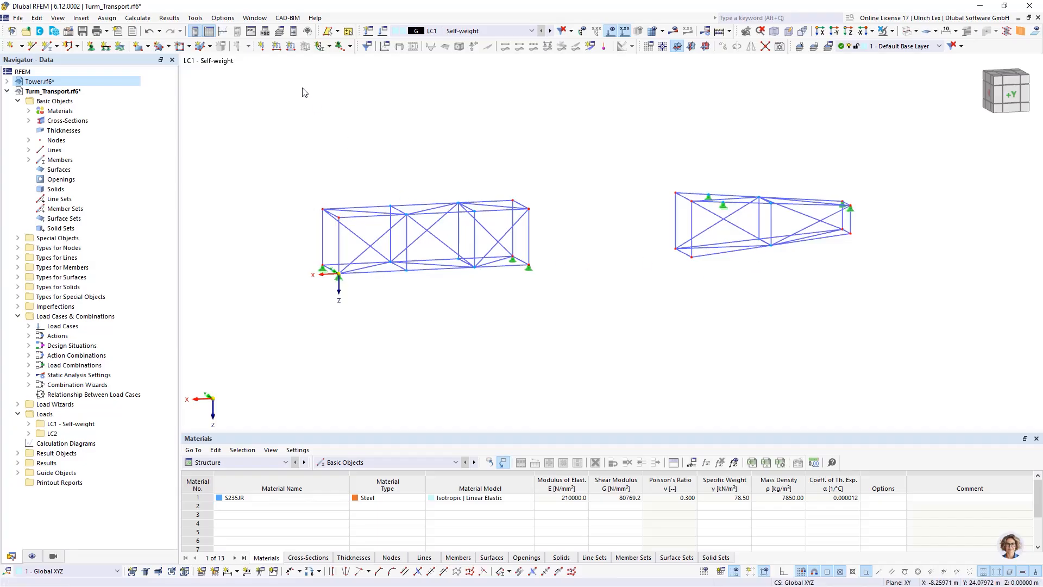
Switch back to the Tower.rf6 model and examine the tower and its base supports from another side.
{"action": "left_click", "coordinate": [260, 20]}
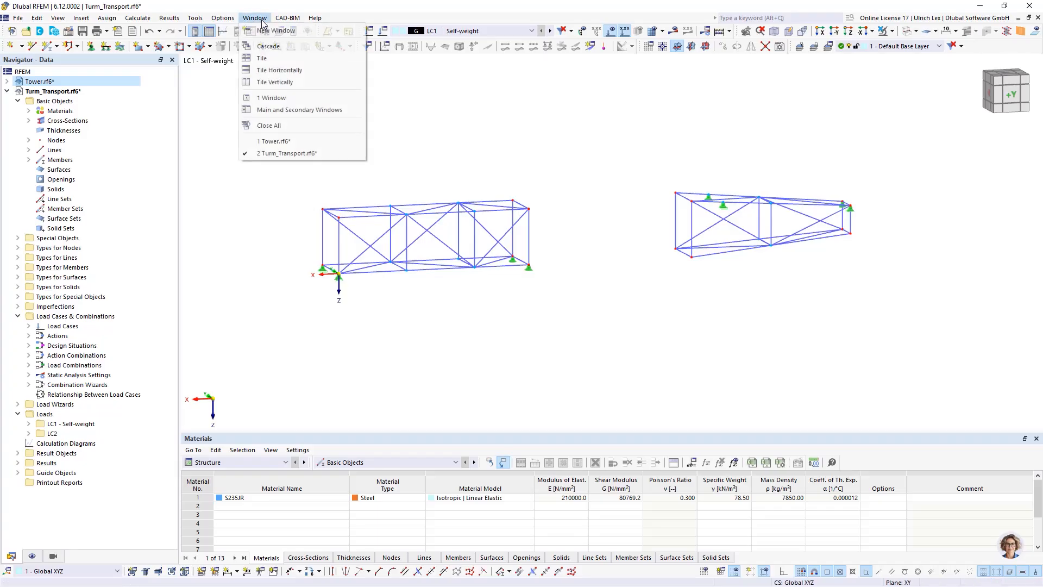
{"action": "left_click", "coordinate": [320, 141]}
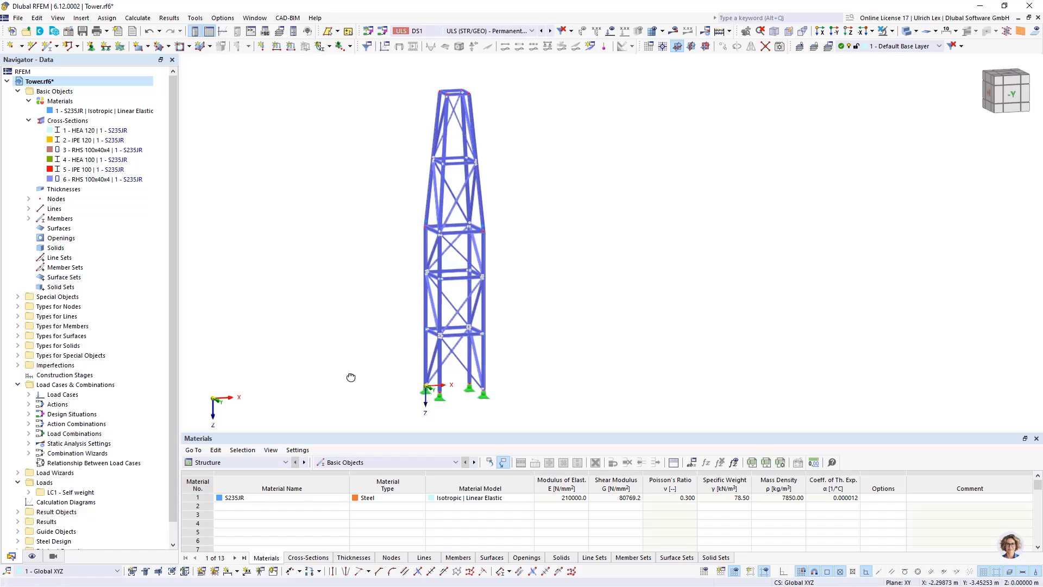
{"action": "middle_click_drag", "start_coordinate": [351, 377], "coordinate": [479, 403], "text": "ctrl"}
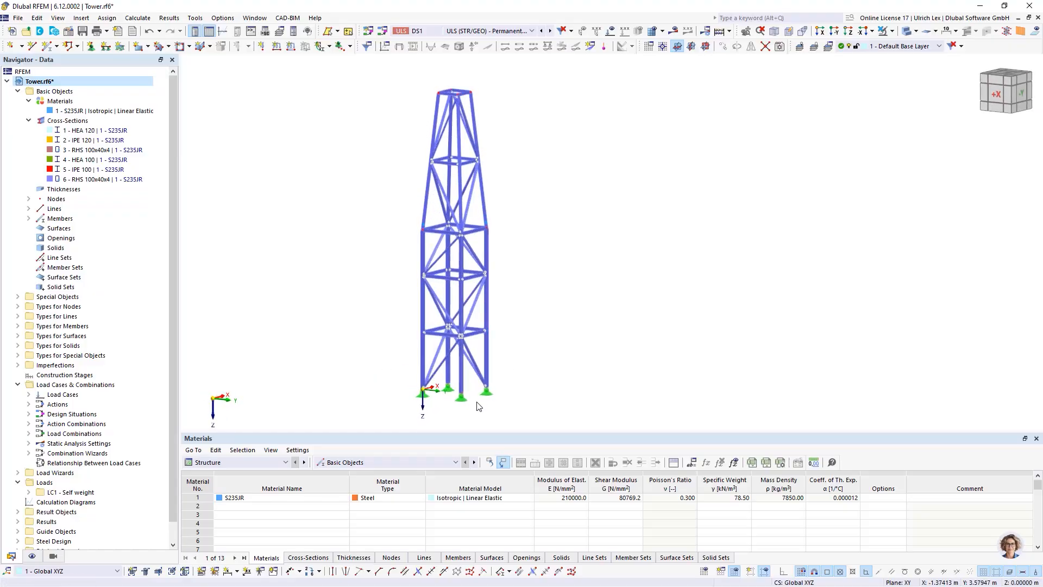
{"action": "scroll", "coordinate": [478, 406], "scroll_direction": "up", "scroll_amount": 1}
{"action": "scroll", "coordinate": [472, 398], "scroll_direction": "down", "scroll_amount": 1}
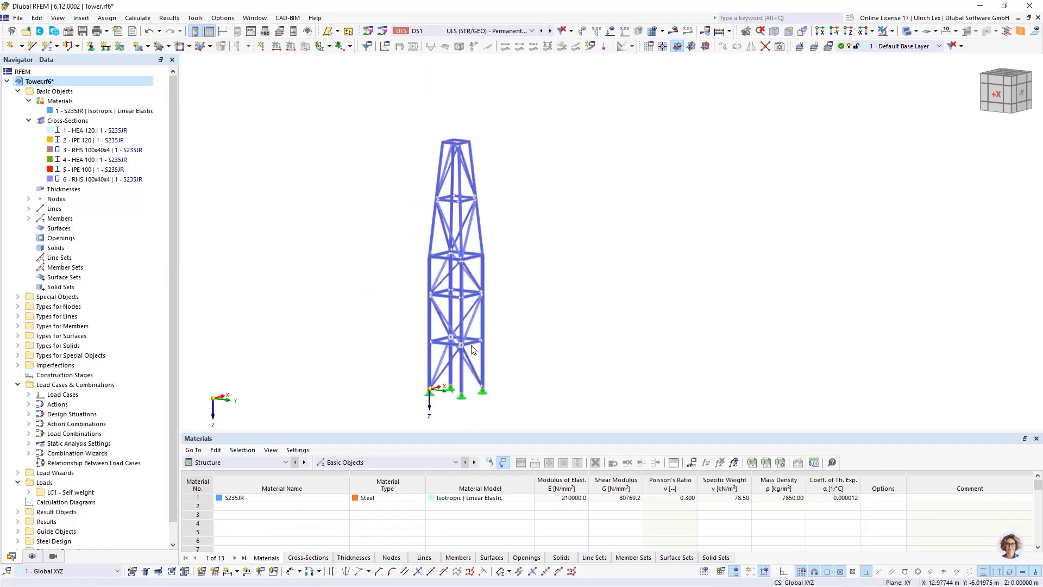
{"action": "middle_click_drag", "start_coordinate": [504, 360], "coordinate": [472, 399], "text": "ctrl"}
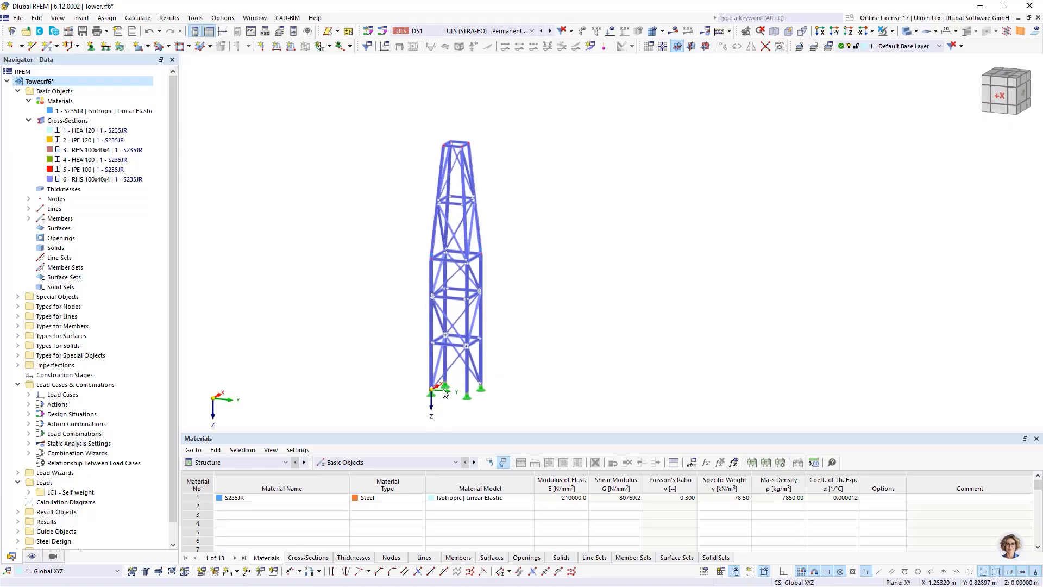
{"action": "scroll", "coordinate": [468, 406], "scroll_direction": "up", "scroll_amount": 1}
{"action": "scroll", "coordinate": [467, 406], "scroll_direction": "up", "scroll_amount": 2}
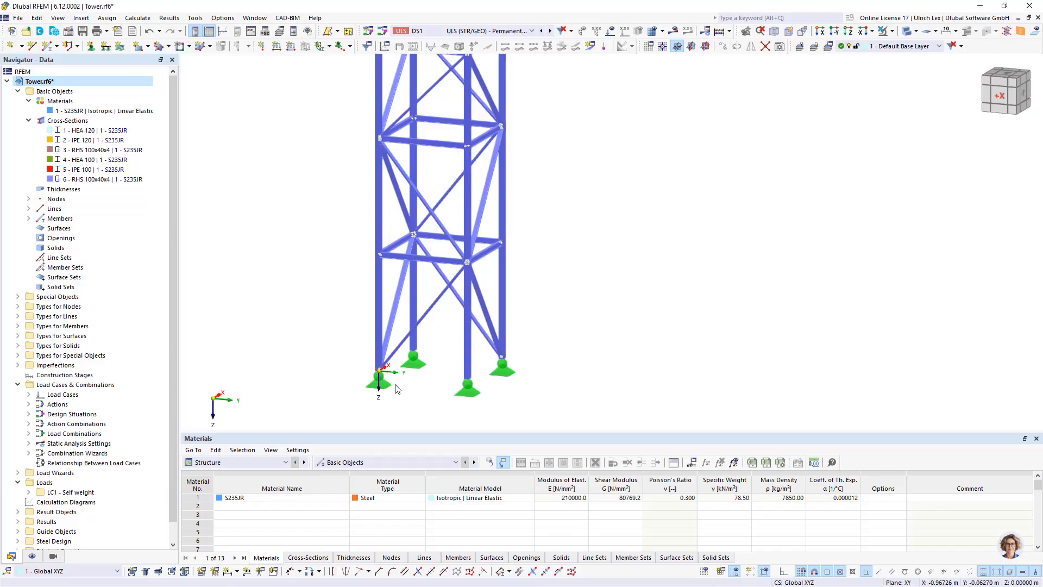
{"action": "scroll", "coordinate": [485, 407], "scroll_direction": "down", "scroll_amount": 2}
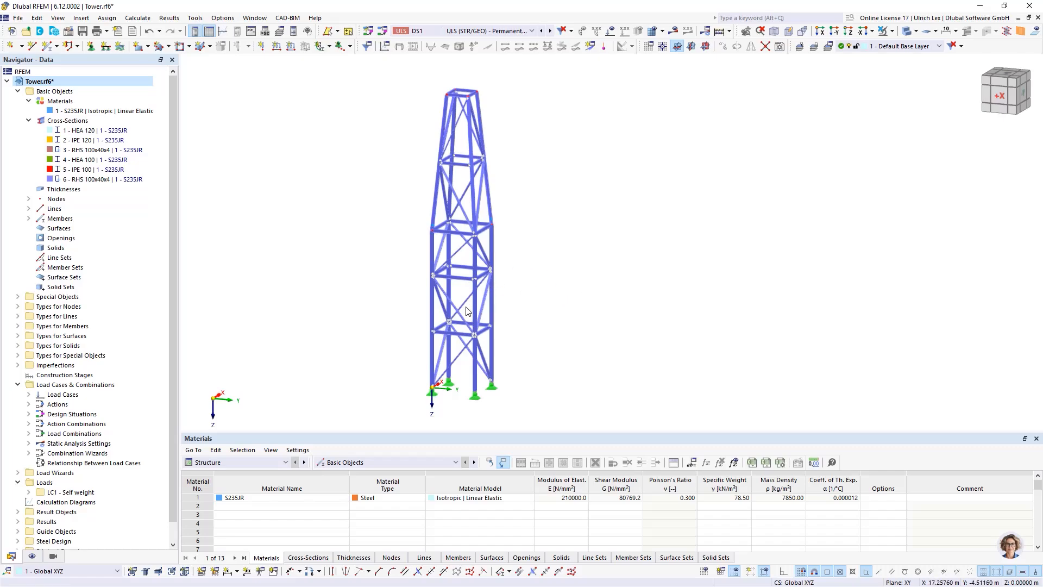
Examine the tower's bracing levels and top frame, and open the nodal support assignment, leaving it without assigning anything.
{"action": "scroll", "coordinate": [499, 296], "scroll_direction": "up", "scroll_amount": 5}
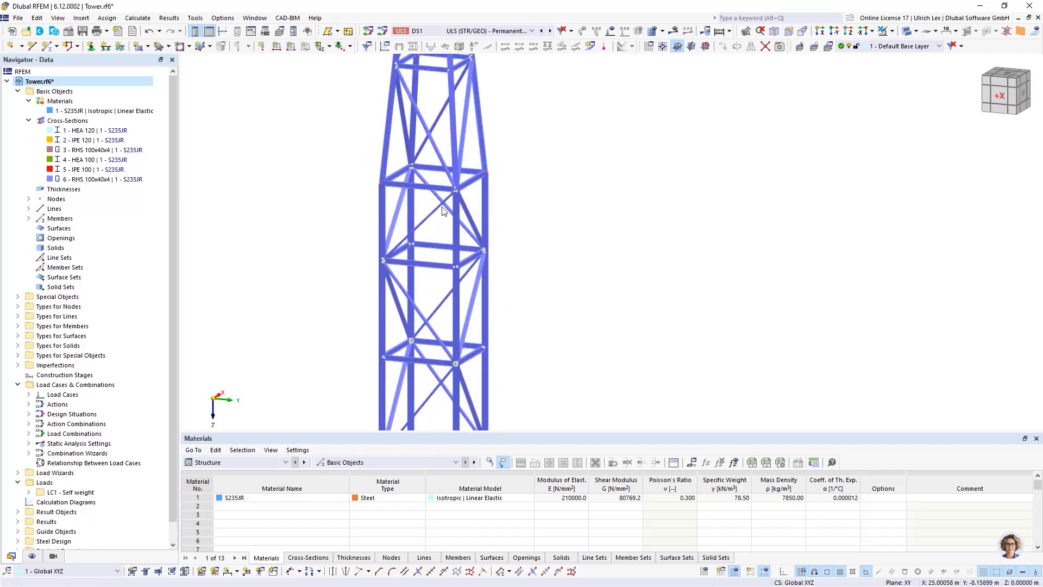
{"action": "scroll", "coordinate": [456, 209], "scroll_direction": "down", "scroll_amount": 3}
{"action": "mouse_move", "coordinate": [554, 259]}
{"action": "middle_mouse_down", "text": "ctrl"}
{"action": "mouse_move", "coordinate": [507, 270]}
{"action": "mouse_move", "coordinate": [563, 256]}
{"action": "mouse_move", "coordinate": [531, 270]}
{"action": "mouse_move", "coordinate": [536, 261]}
{"action": "middle_mouse_up", "text": "ctrl"}
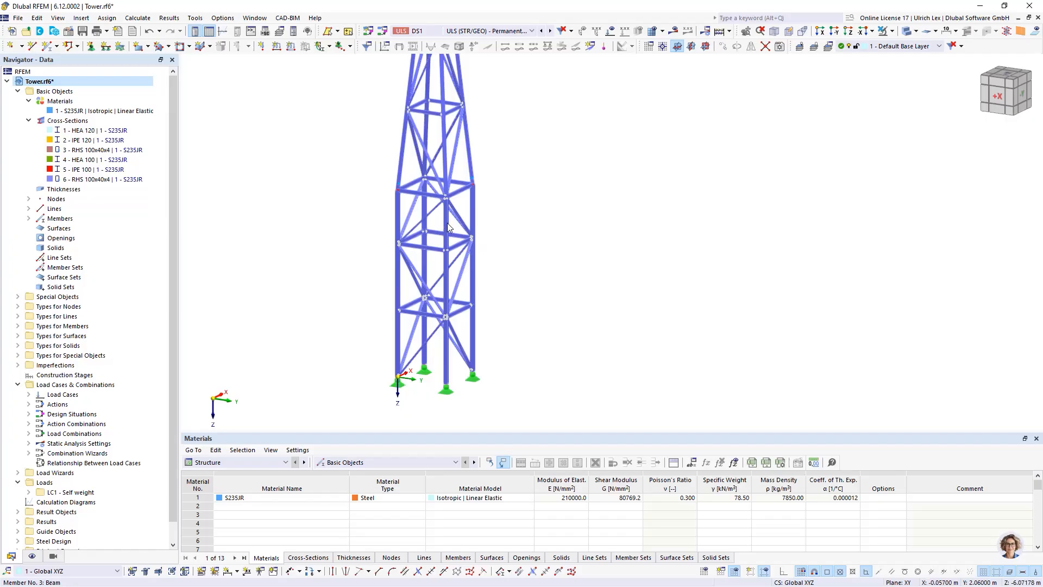
{"action": "mouse_move", "coordinate": [448, 225]}
{"action": "scroll", "coordinate": [448, 225], "scroll_direction": "down", "scroll_amount": 3}
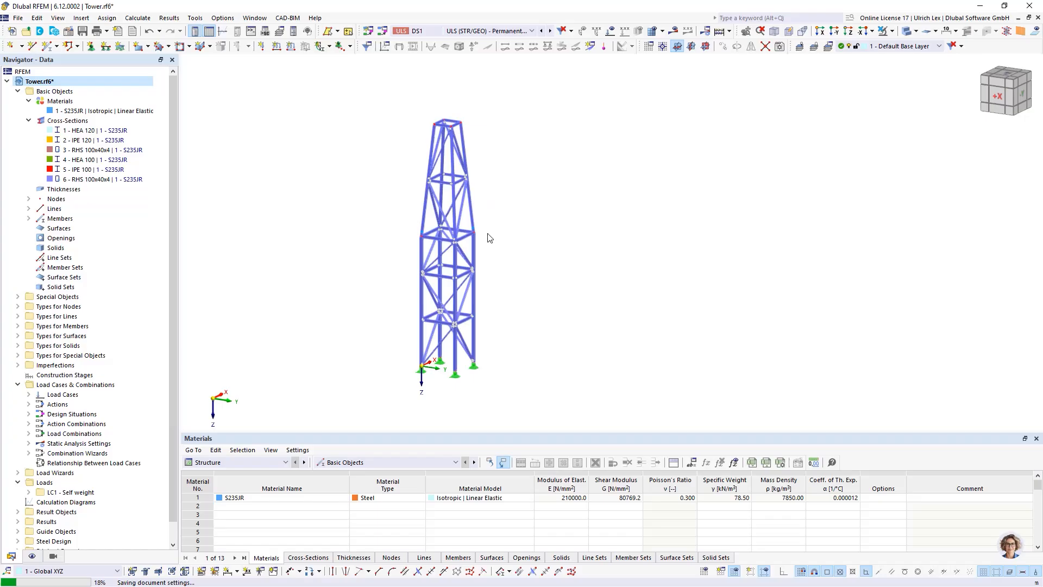
{"action": "scroll", "coordinate": [466, 243], "scroll_direction": "up", "scroll_amount": 3}
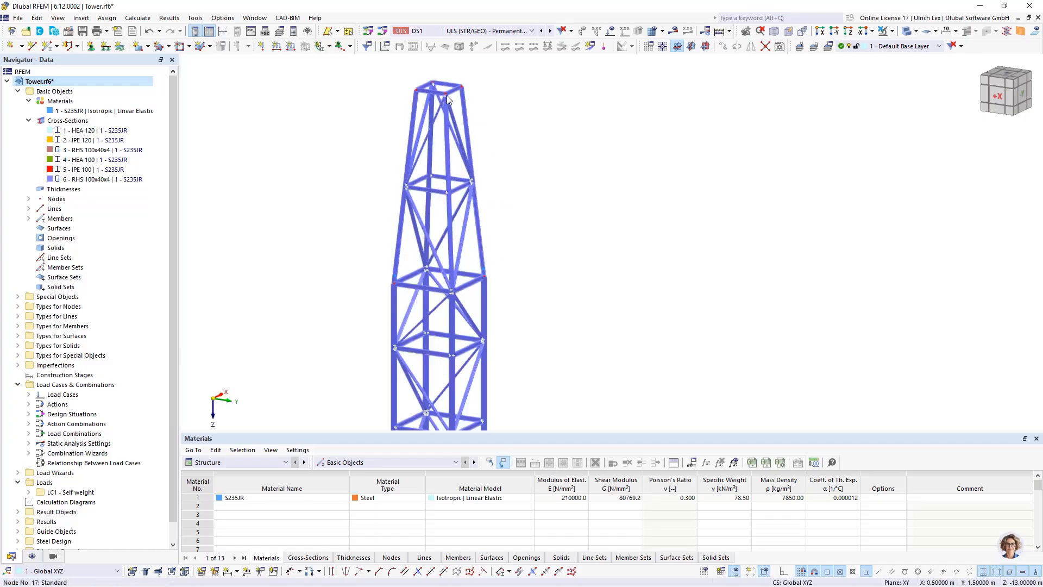
{"action": "scroll", "coordinate": [465, 91], "scroll_direction": "down", "scroll_amount": 4}
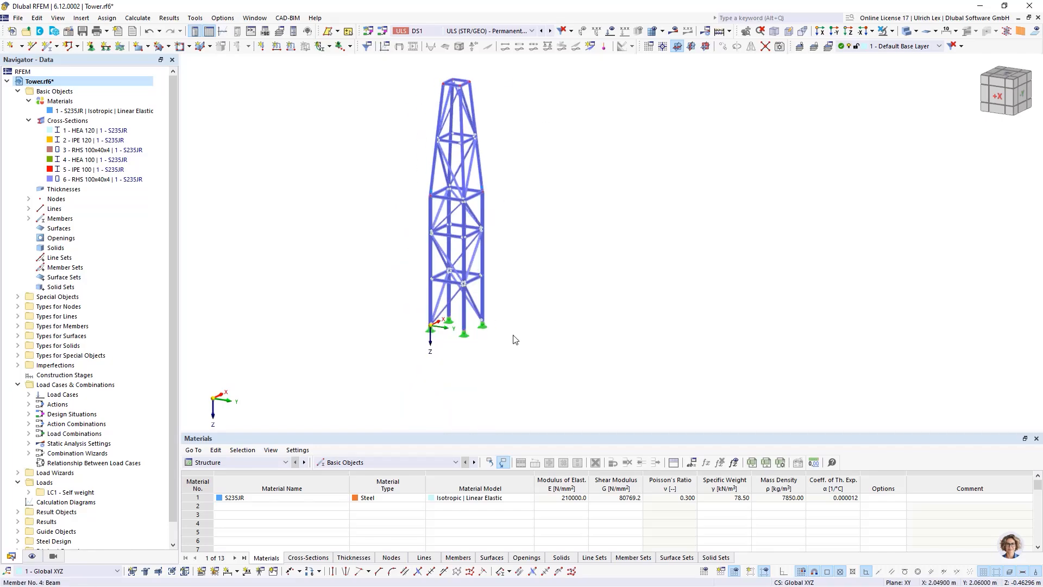
{"action": "left_click", "coordinate": [92, 47]}
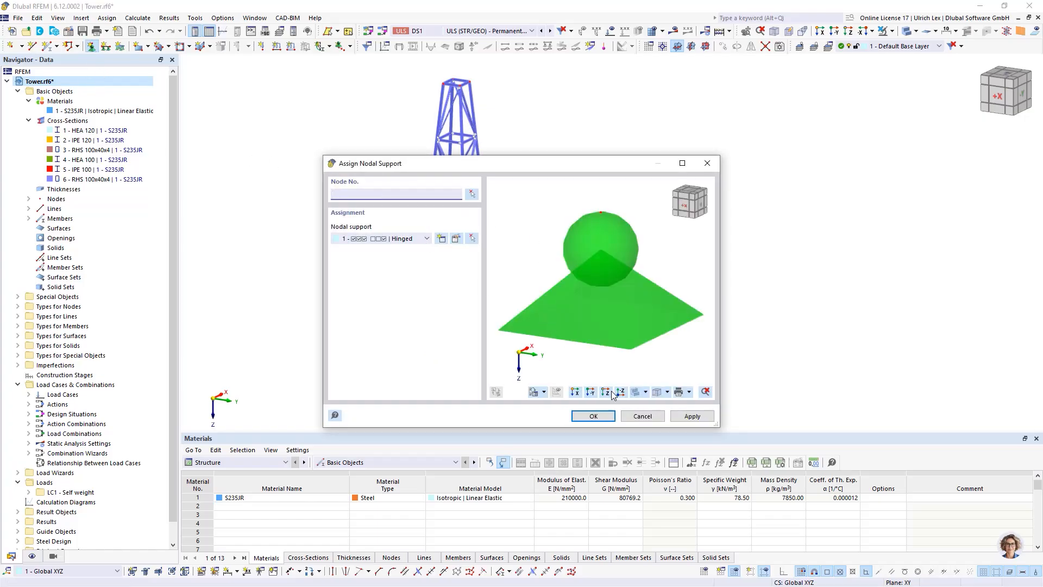
{"action": "left_click", "coordinate": [660, 418]}
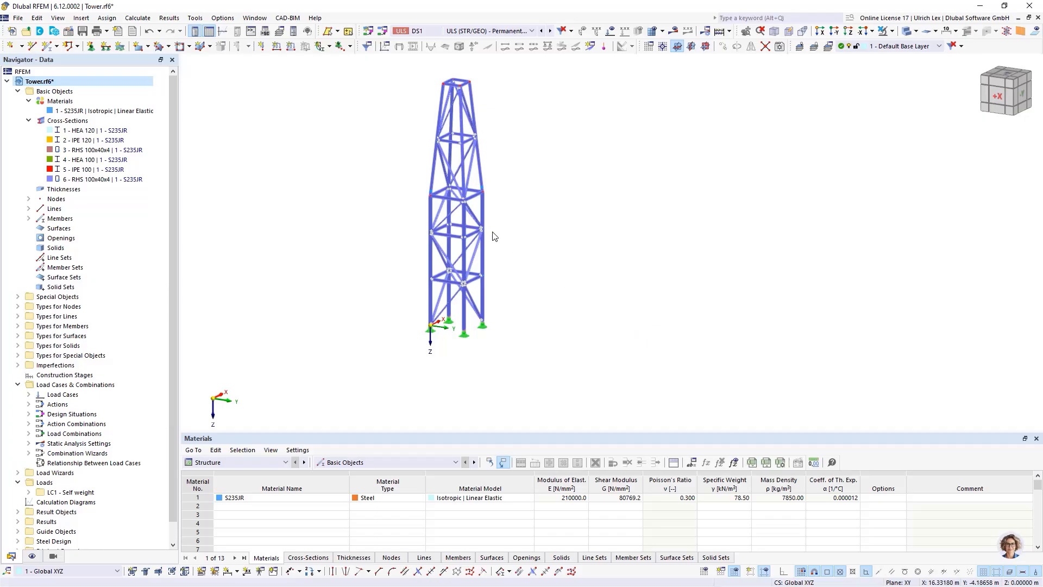
Divide column members 3 and 4 by distance, 1.25 m from the member end, using 'On Member' nodes without dividing the members.
{"action": "scroll", "coordinate": [468, 228], "scroll_direction": "up", "scroll_amount": 3}
{"action": "scroll", "coordinate": [468, 228], "scroll_direction": "up", "scroll_amount": 1}
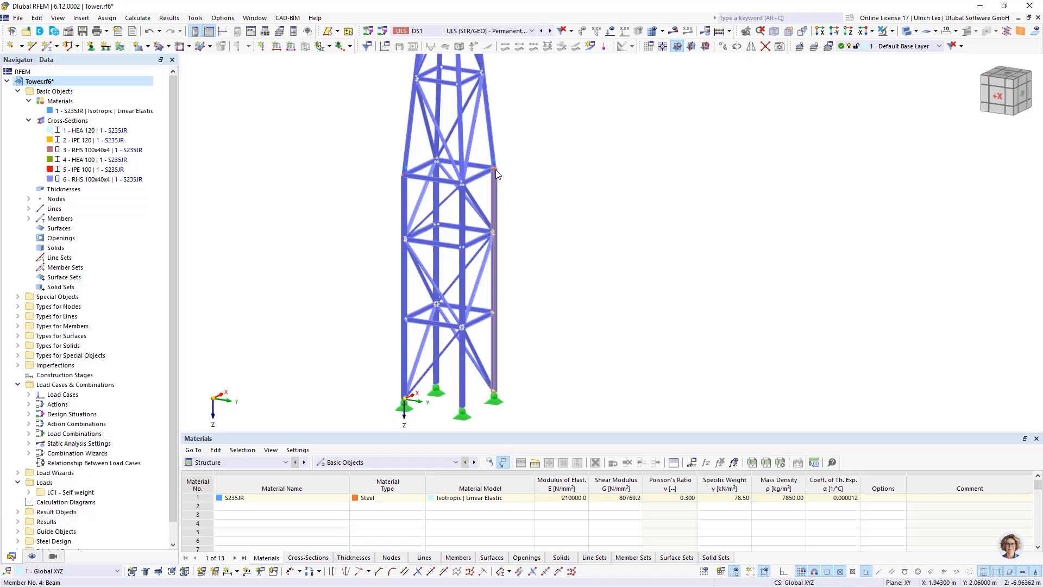
{"action": "left_click", "coordinate": [461, 216]}
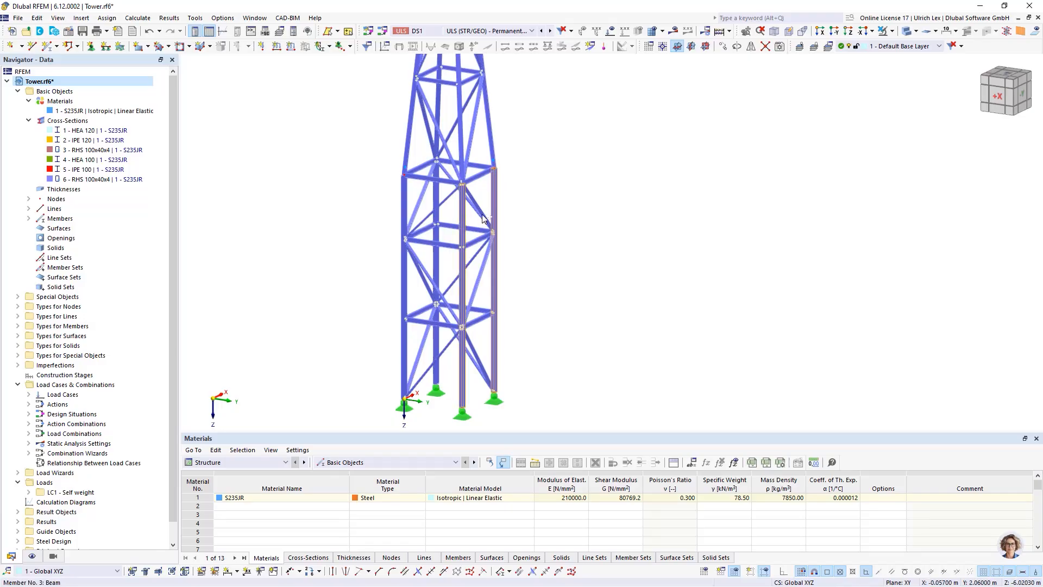
{"action": "right_click", "coordinate": [497, 205]}
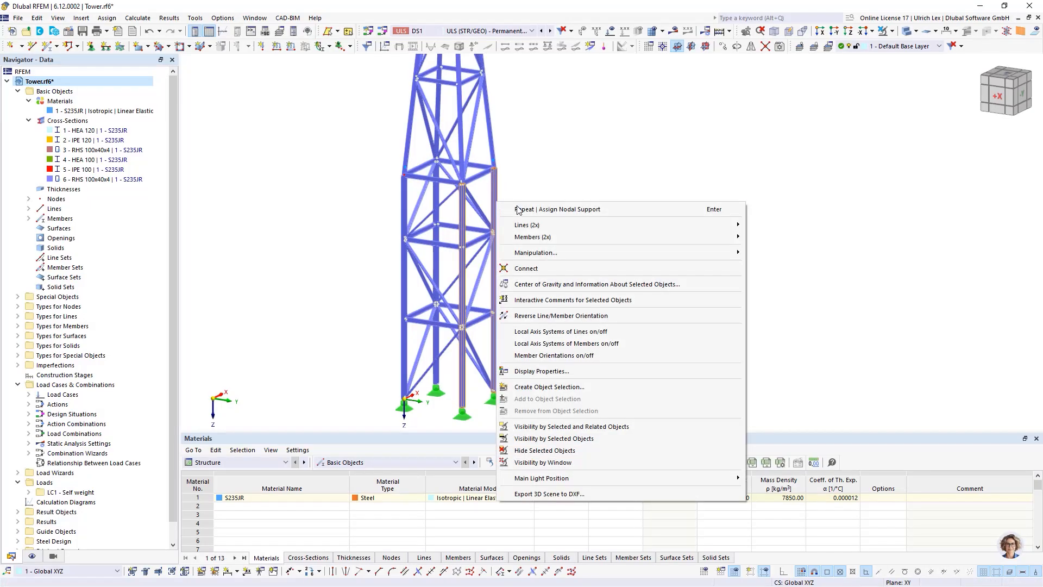
{"action": "mouse_move", "coordinate": [598, 236]}
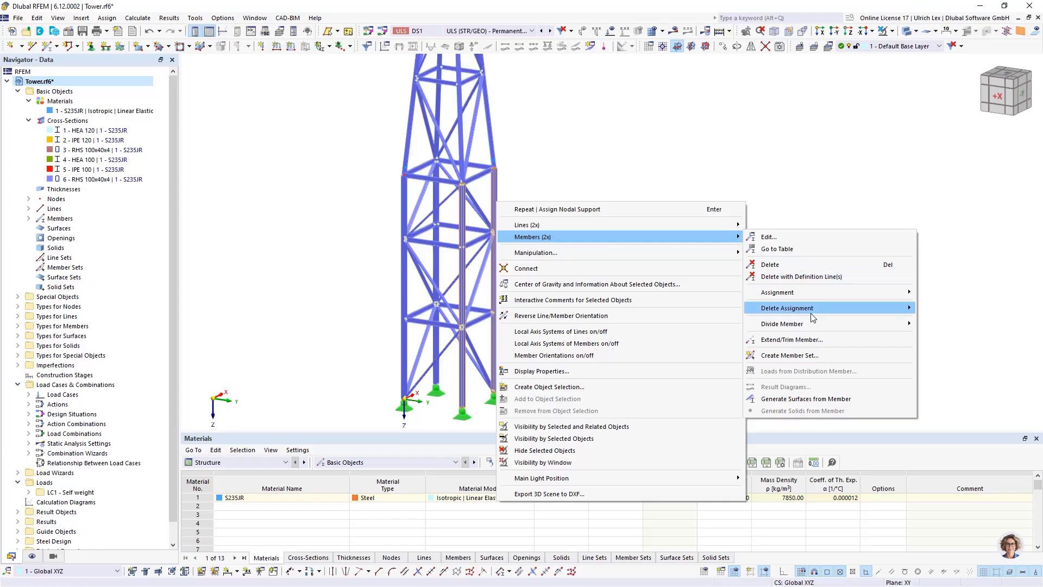
{"action": "mouse_move", "coordinate": [803, 323]}
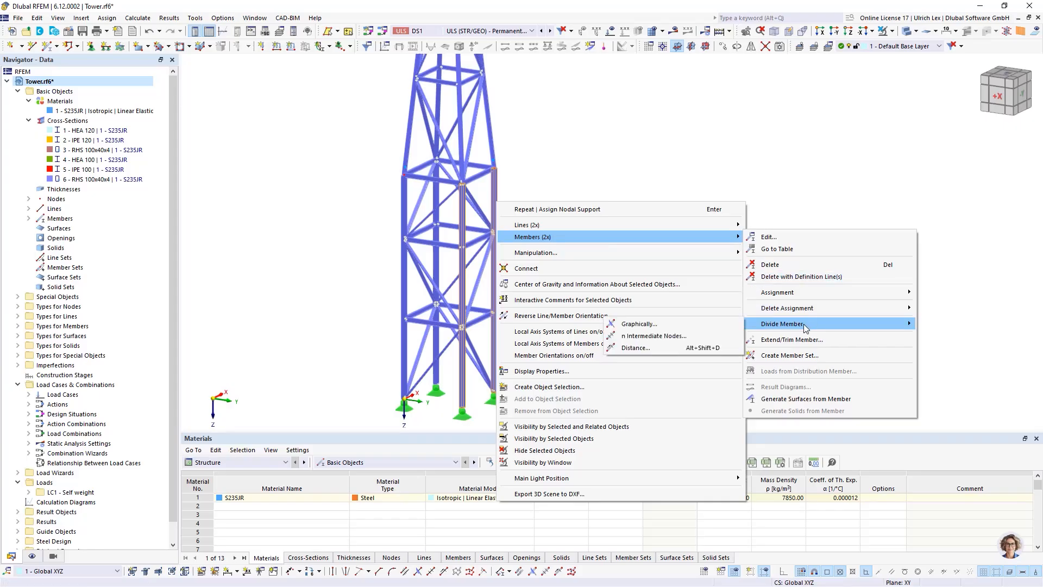
{"action": "left_click", "coordinate": [641, 349]}
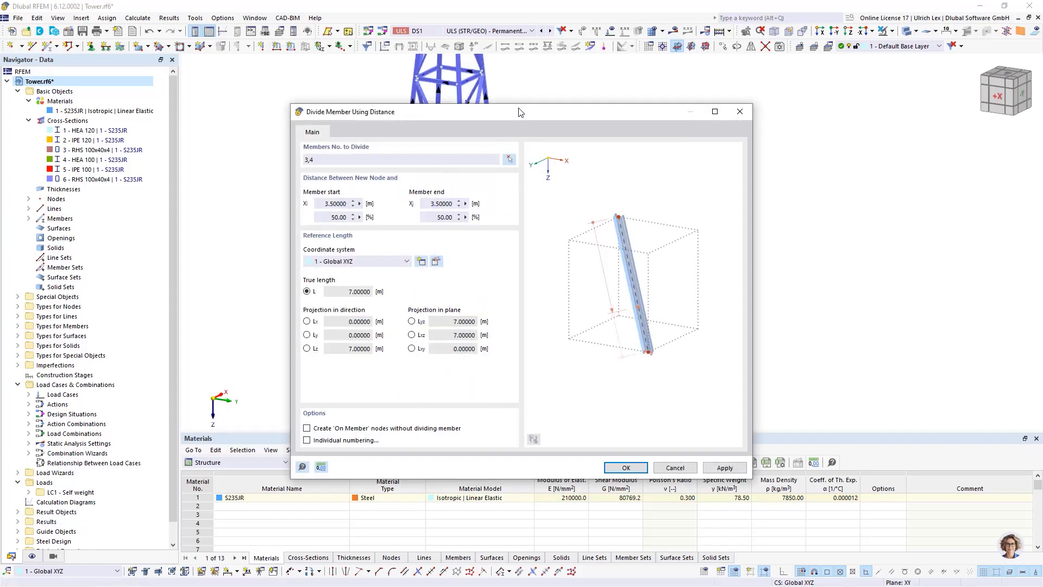
{"action": "left_click_drag", "start_coordinate": [520, 112], "coordinate": [749, 104]}
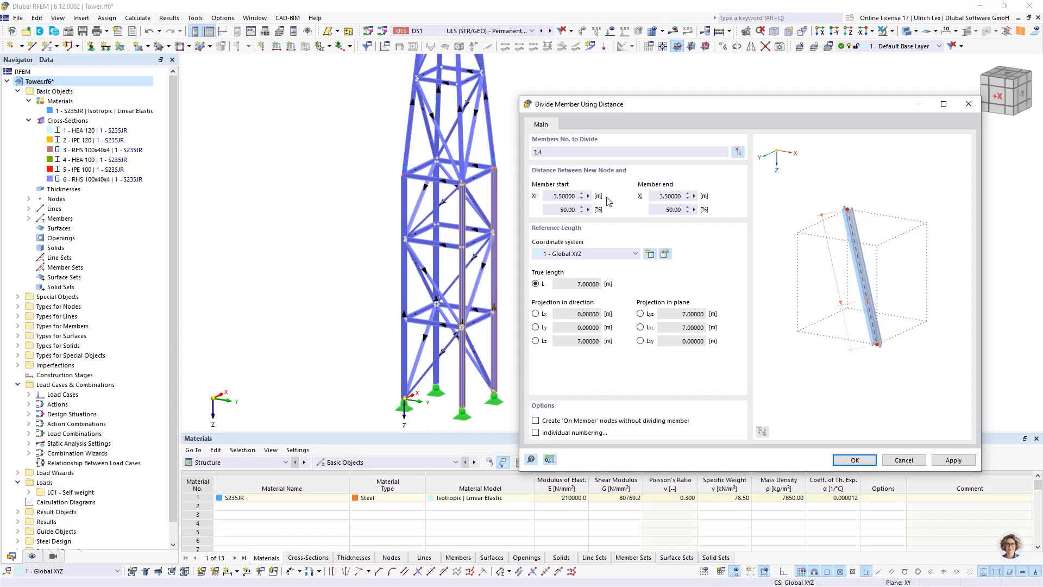
{"action": "double_click", "coordinate": [660, 195]}
{"action": "type", "text": "1,25"}
{"action": "left_click_drag", "start_coordinate": [665, 103], "coordinate": [669, 81]}
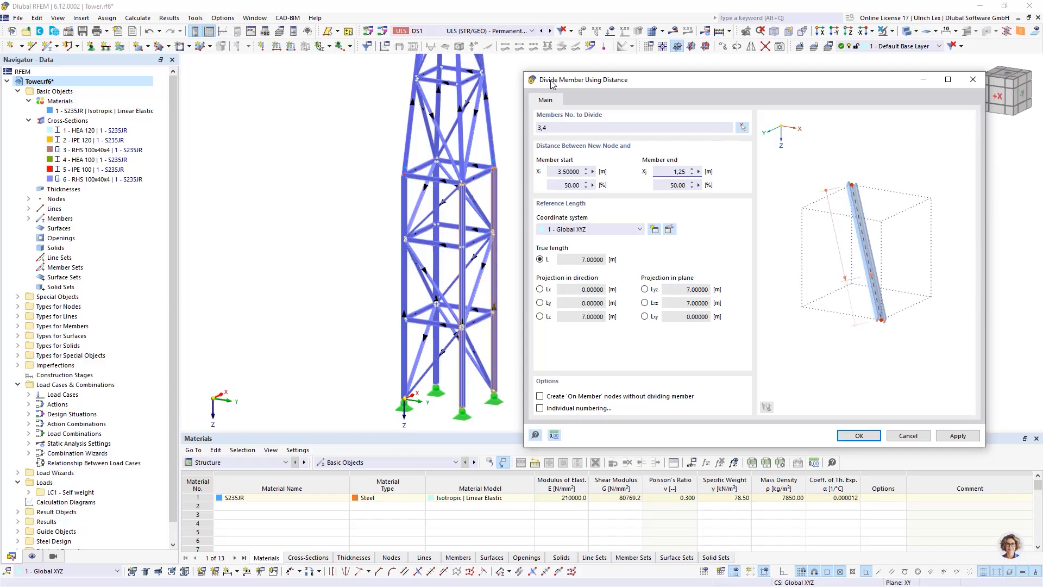
{"action": "left_click", "coordinate": [540, 397]}
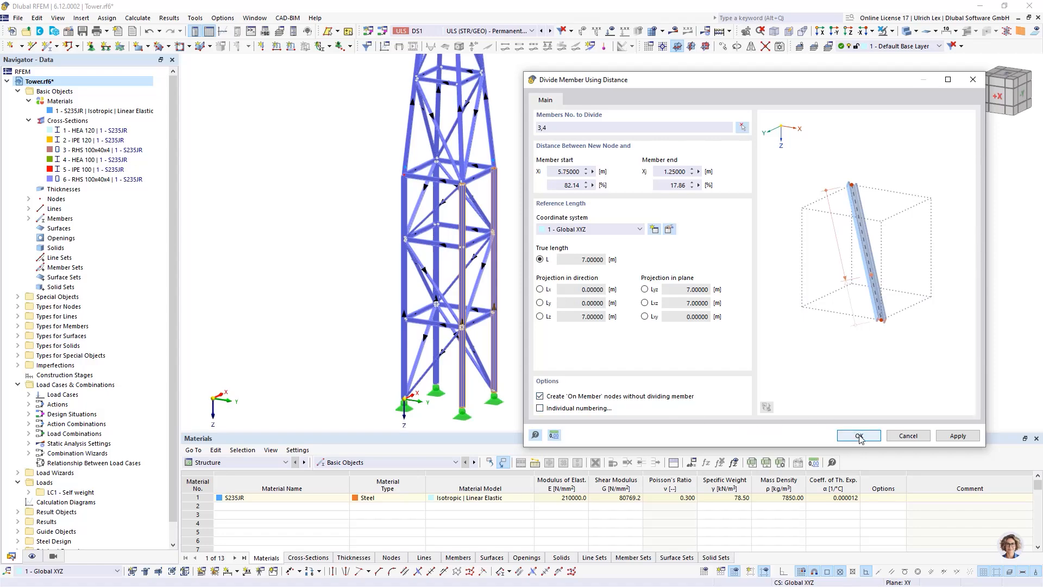
{"action": "key", "text": "Return"}
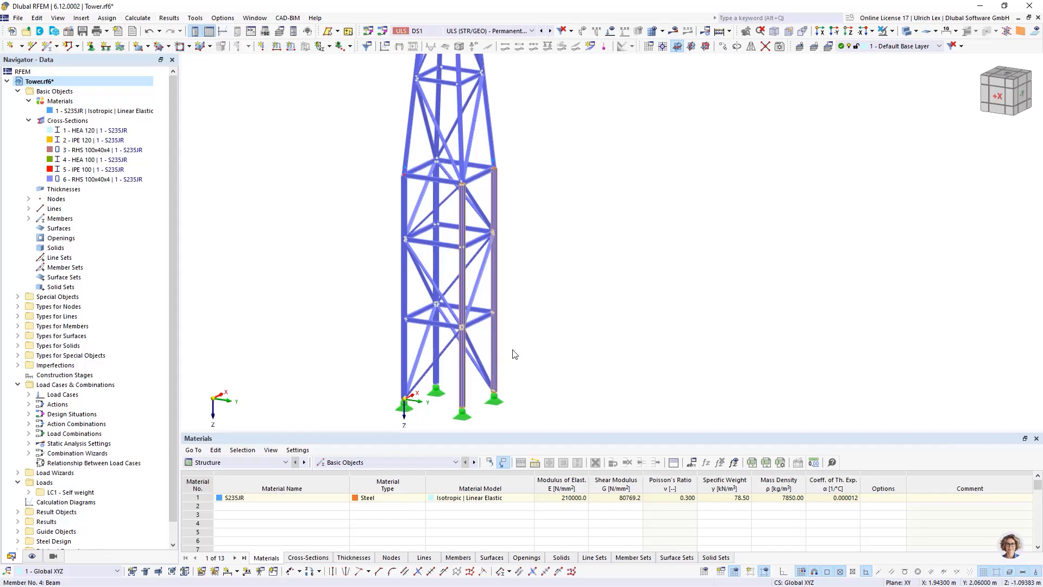
{"action": "scroll", "coordinate": [486, 220], "scroll_direction": "up", "scroll_amount": 2}
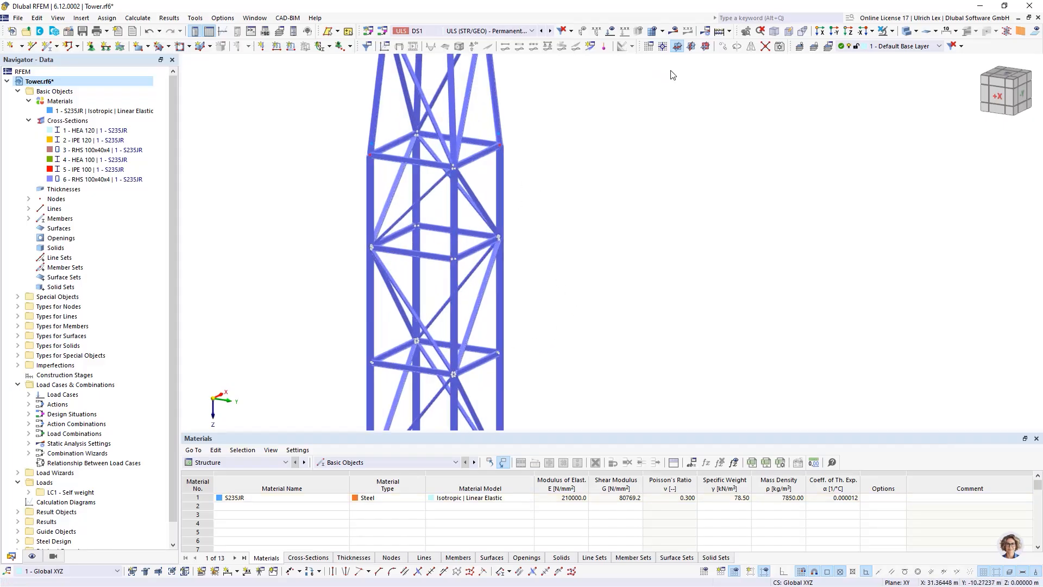
Show the tower as a wireframe and define a new nodal support 6 with uX, uY, uZ and φZ restrained.
{"action": "left_click", "coordinate": [906, 31]}
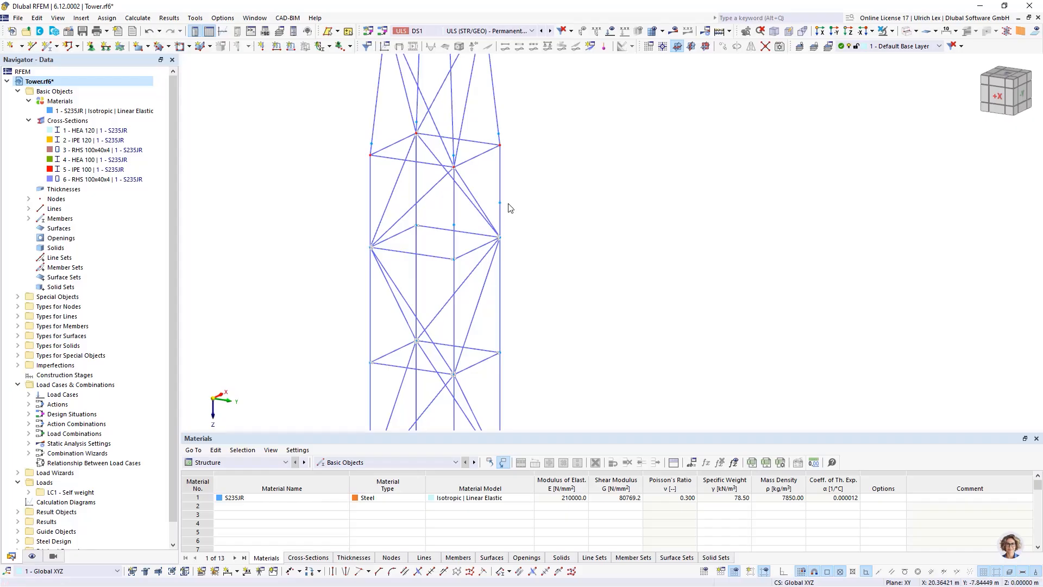
{"action": "scroll", "coordinate": [517, 197], "scroll_direction": "down", "scroll_amount": 4}
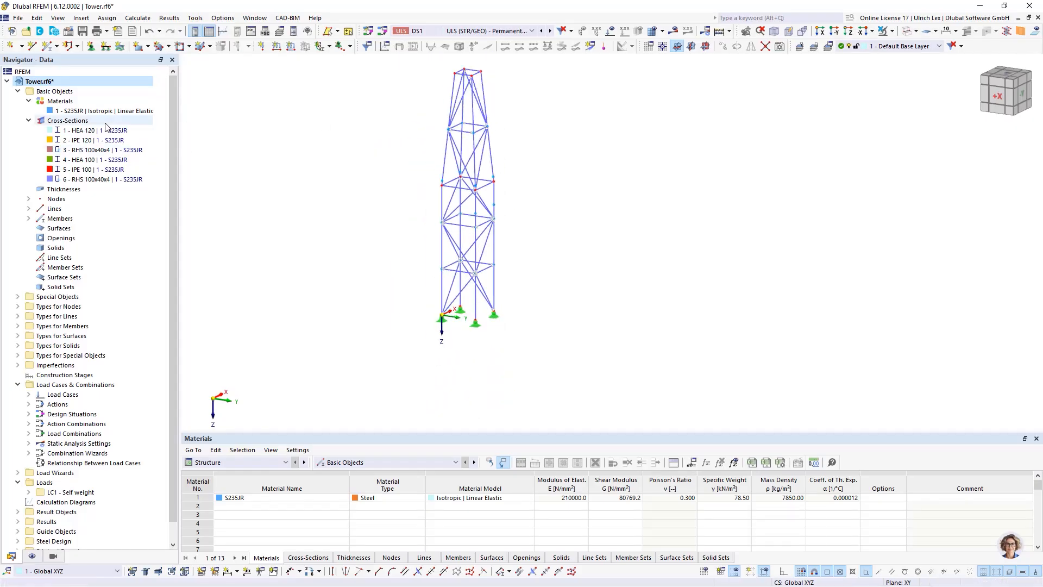
{"action": "left_click", "coordinate": [92, 46]}
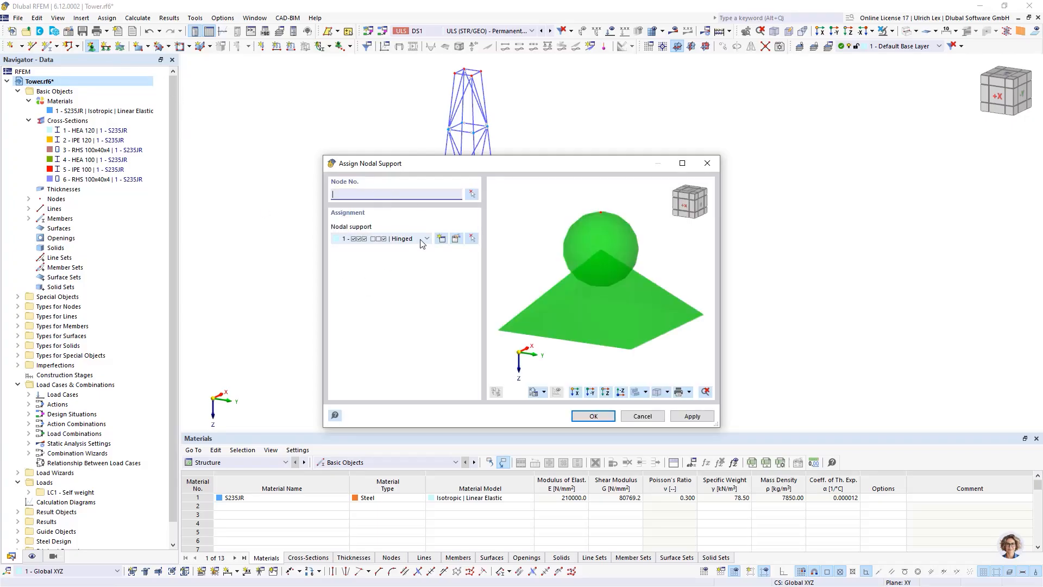
{"action": "left_click", "coordinate": [457, 240]}
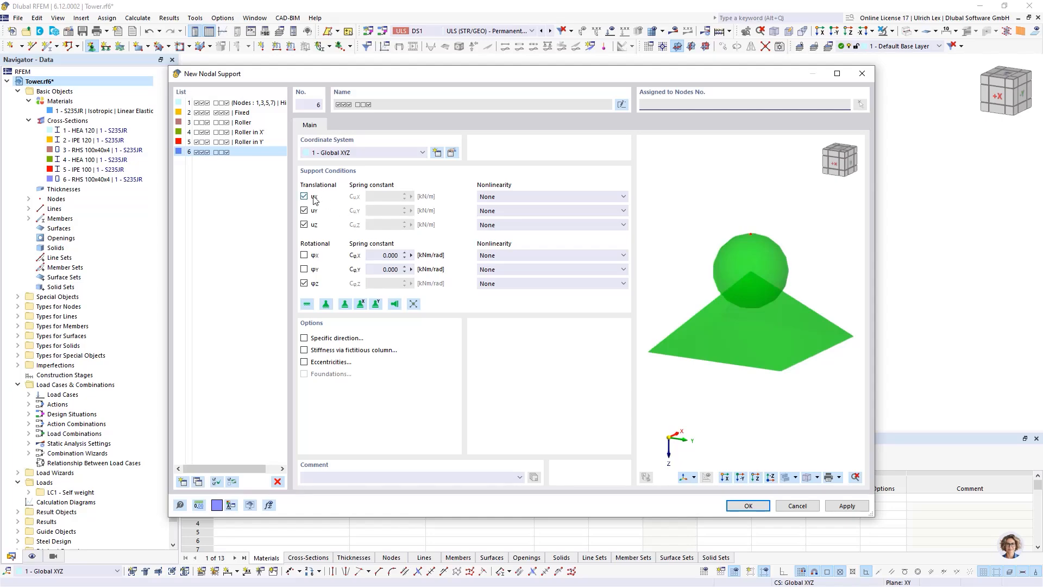
{"action": "left_click", "coordinate": [744, 506]}
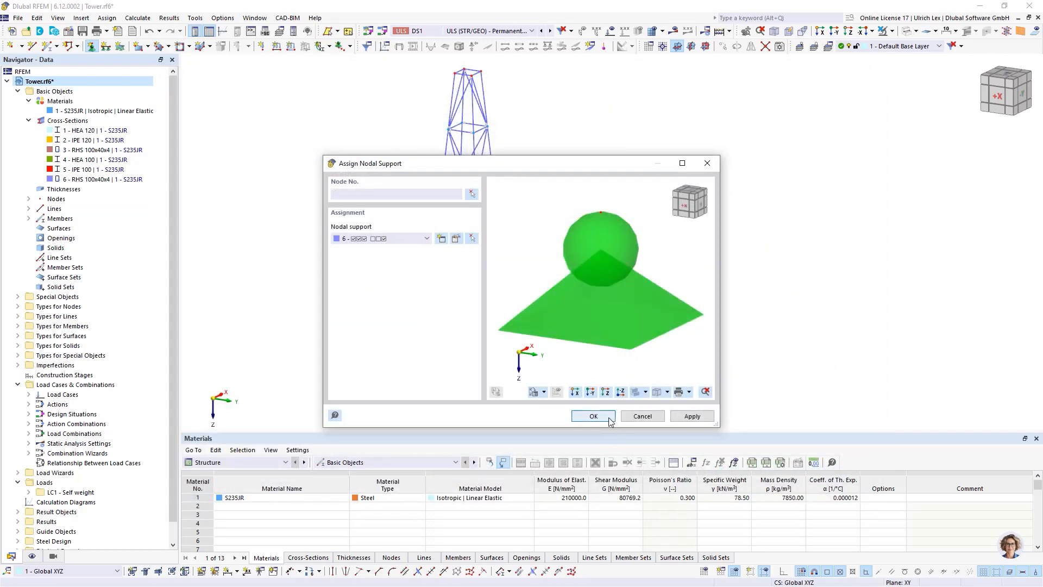
Assign nodal support 6 to on-member nodes 29 and 30 on the columns just below the mid-height frame.
{"action": "left_click", "coordinate": [609, 421]}
{"action": "scroll", "coordinate": [499, 212], "scroll_direction": "up", "scroll_amount": 3}
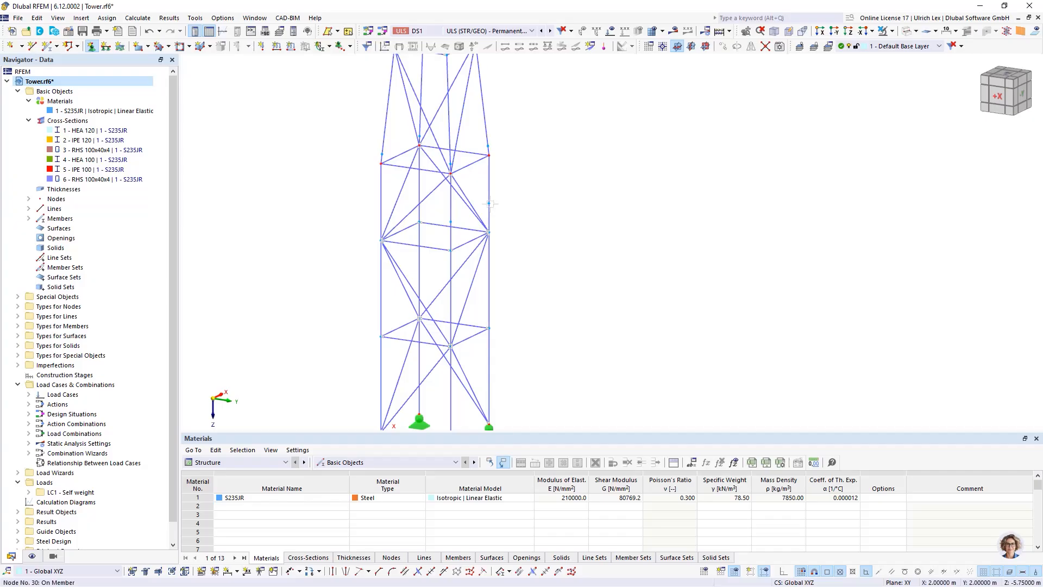
{"action": "left_click", "coordinate": [450, 221]}
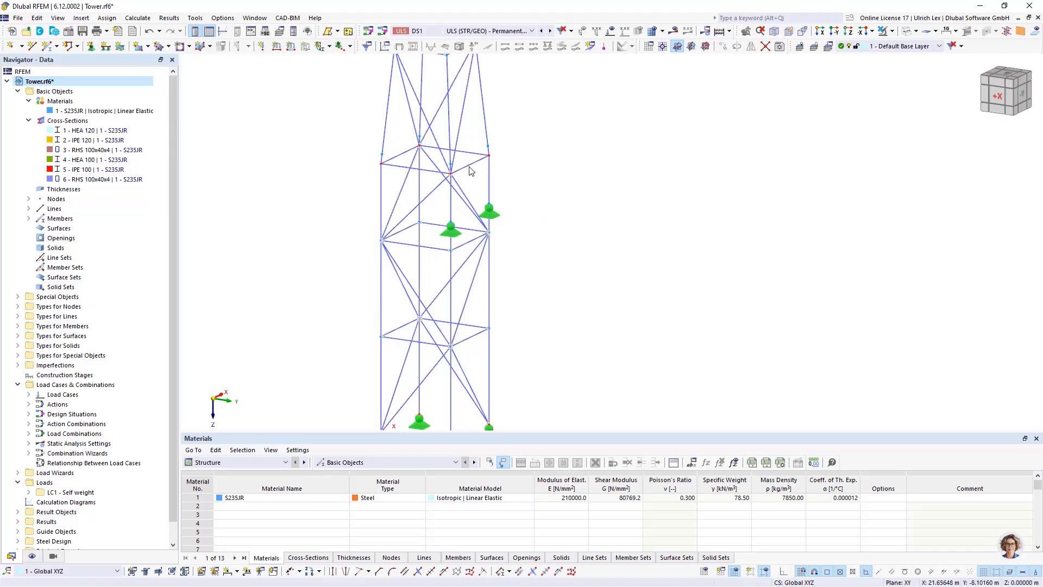
Define a new nodal support 7 with uZ released, keeping uX, uY and φZ restrained.
{"action": "scroll", "coordinate": [506, 299], "scroll_direction": "down", "scroll_amount": 2}
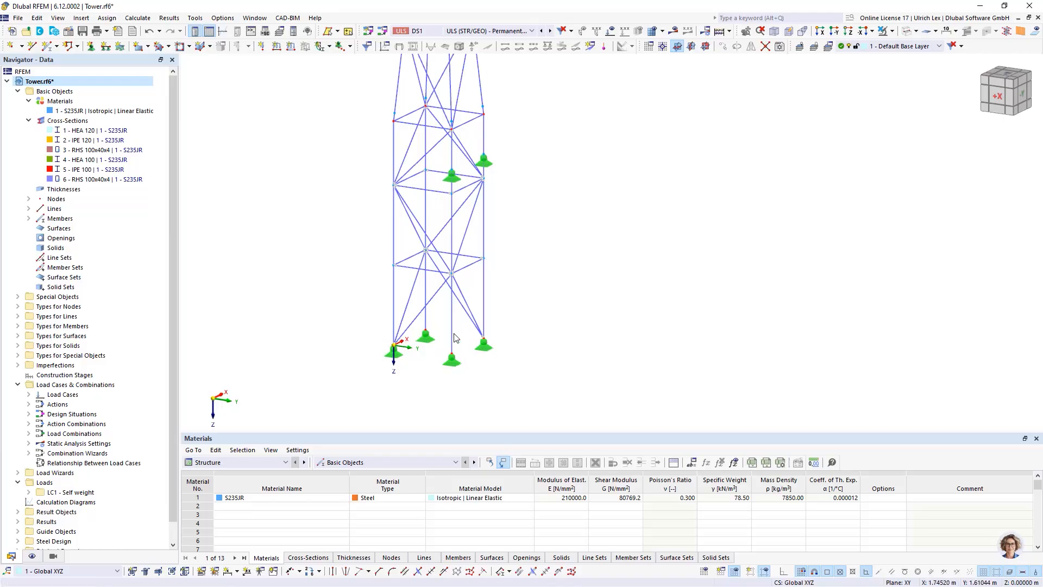
{"action": "scroll", "coordinate": [306, 322], "scroll_direction": "down", "scroll_amount": 2}
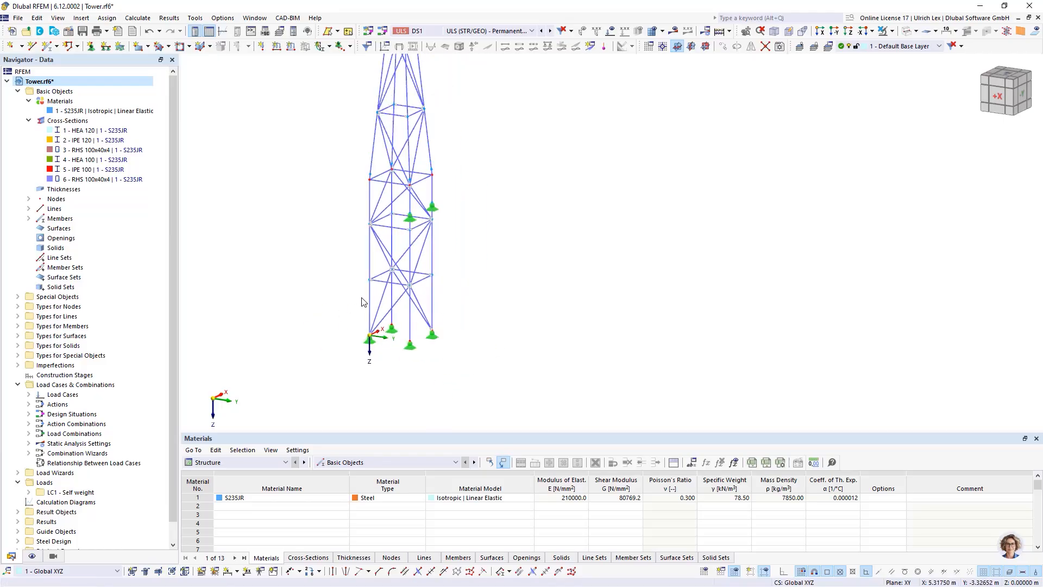
{"action": "scroll", "coordinate": [413, 350], "scroll_direction": "up", "scroll_amount": 1}
{"action": "scroll", "coordinate": [413, 353], "scroll_direction": "up", "scroll_amount": 2}
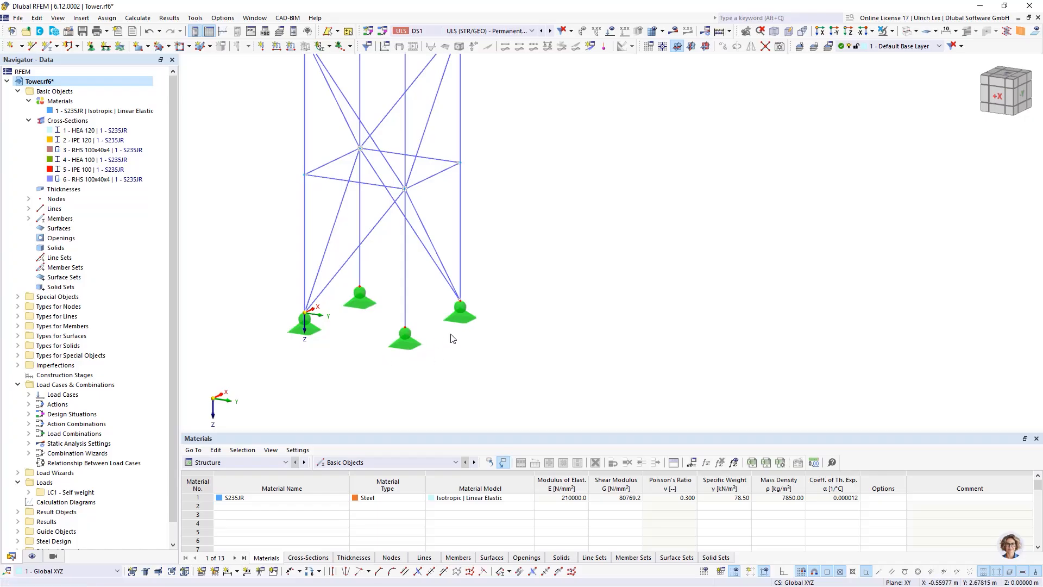
{"action": "scroll", "coordinate": [400, 372], "scroll_direction": "down", "scroll_amount": 2}
{"action": "scroll", "coordinate": [393, 364], "scroll_direction": "up", "scroll_amount": 1}
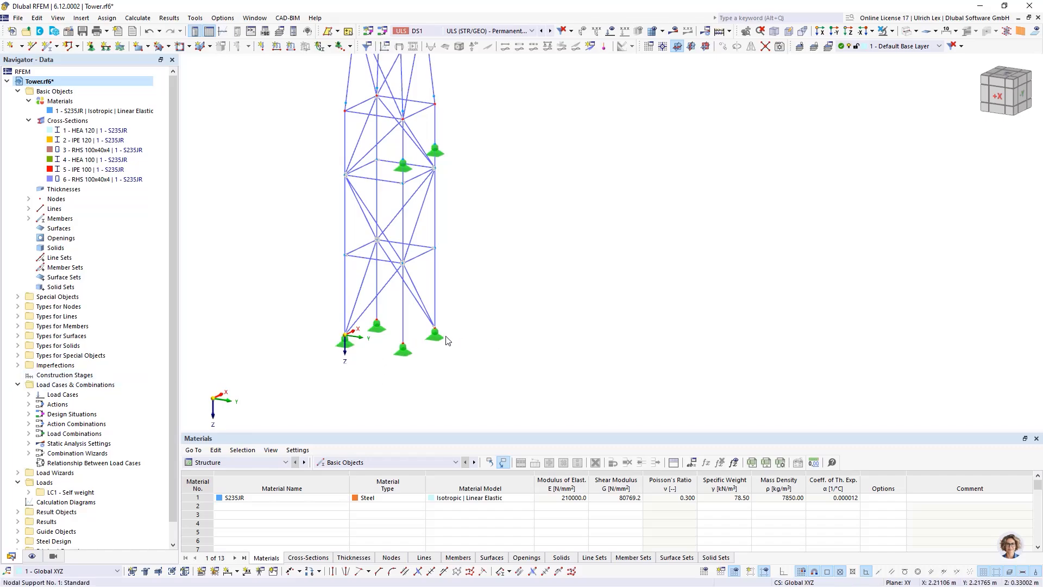
{"action": "left_click", "coordinate": [90, 46]}
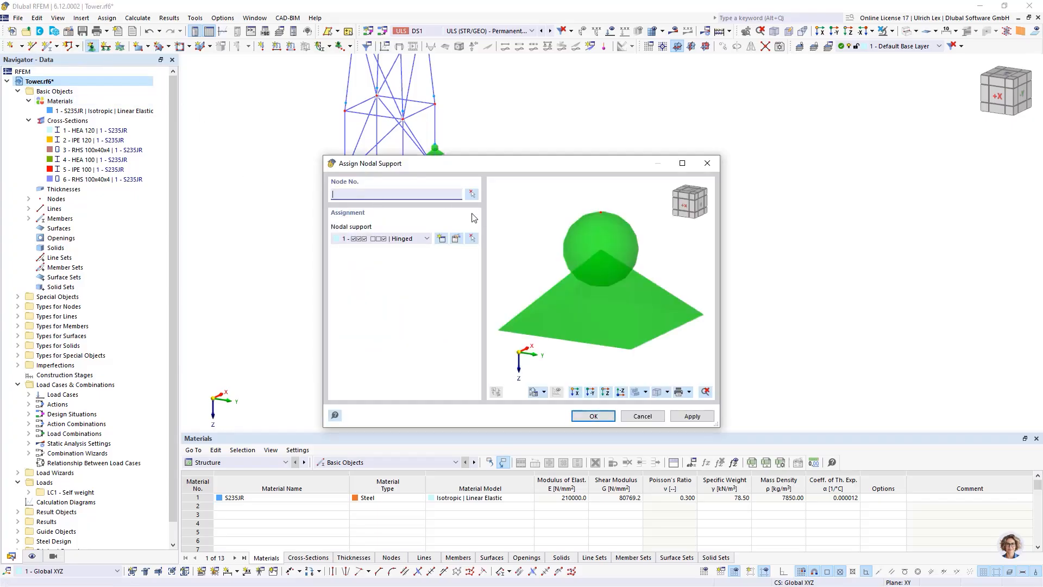
{"action": "left_click", "coordinate": [441, 239]}
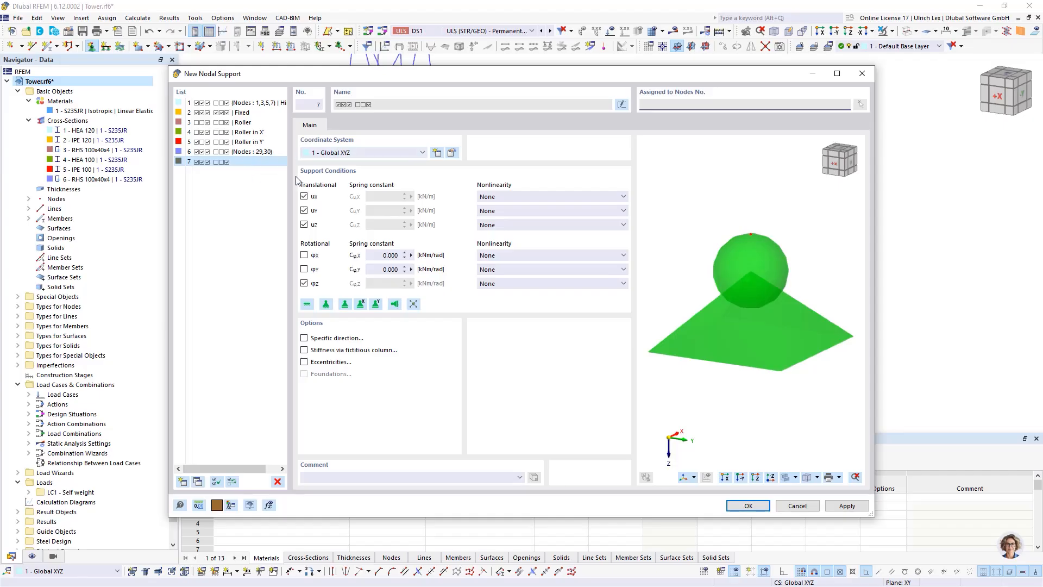
{"action": "left_click_drag", "start_coordinate": [434, 73], "coordinate": [649, 70]}
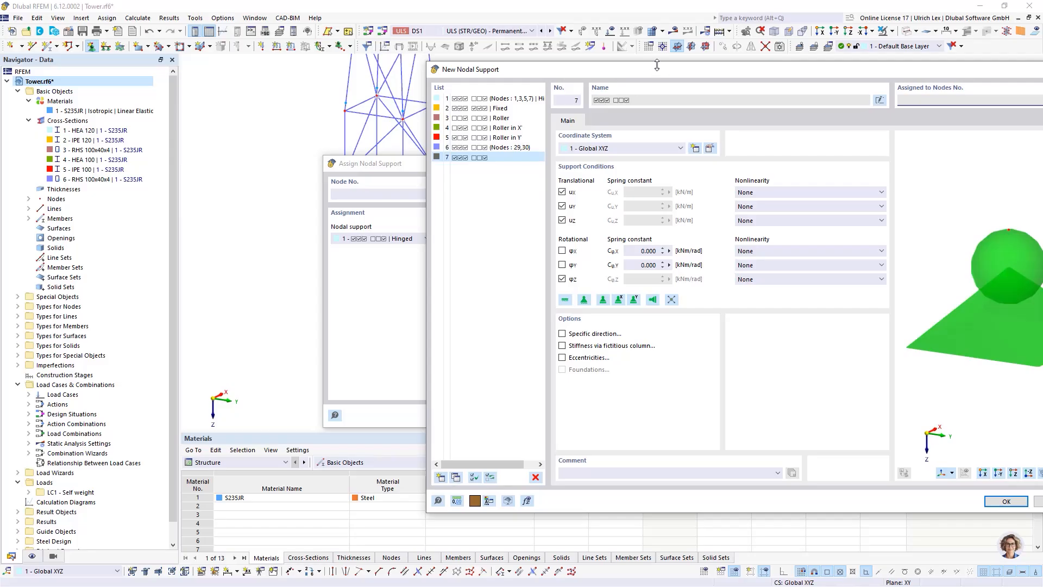
{"action": "left_click_drag", "start_coordinate": [656, 65], "coordinate": [412, 59]}
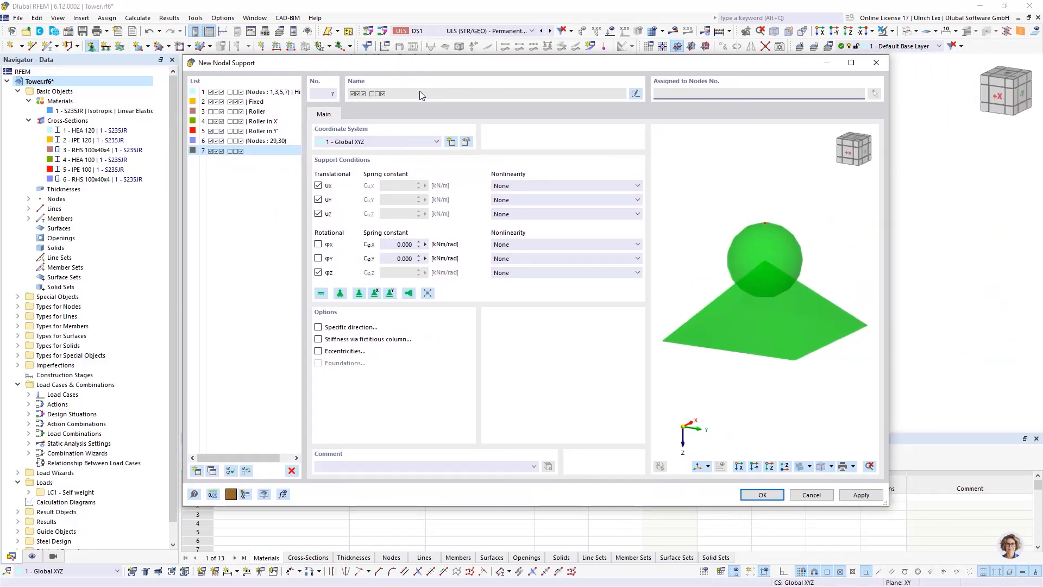
{"action": "left_click", "coordinate": [324, 216]}
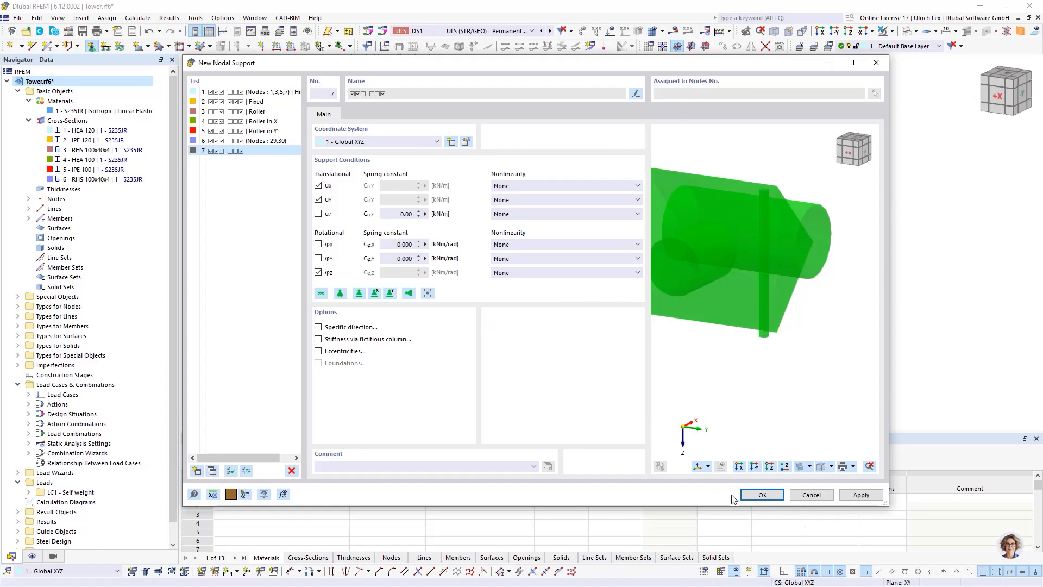
{"action": "left_click", "coordinate": [761, 495]}
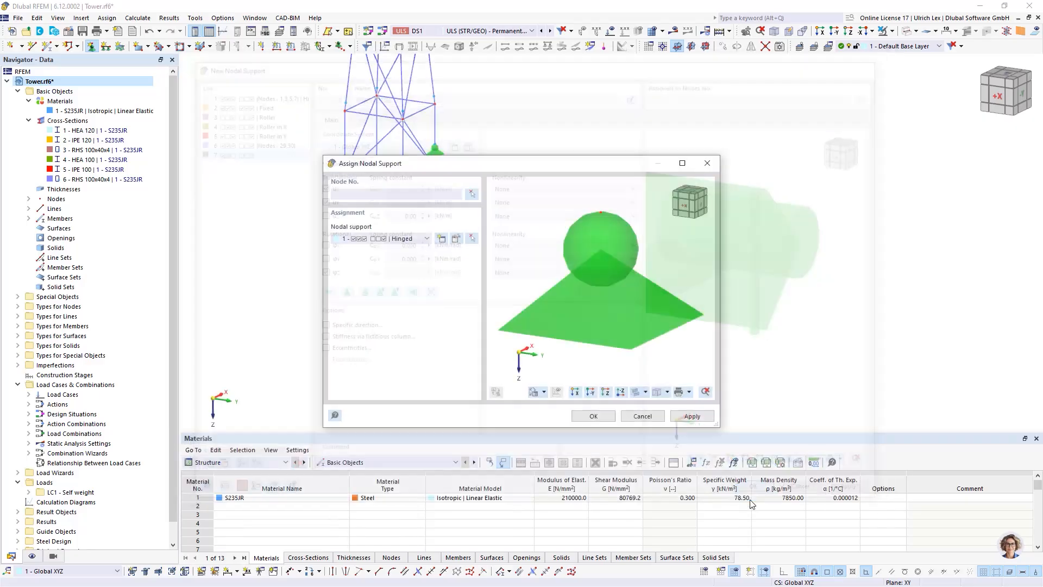
{"action": "left_click", "coordinate": [609, 419]}
Assign nodal support 6 to nodes 17 and 18 at the tower's top frame.
{"action": "scroll", "coordinate": [539, 405], "scroll_direction": "down", "scroll_amount": 2}
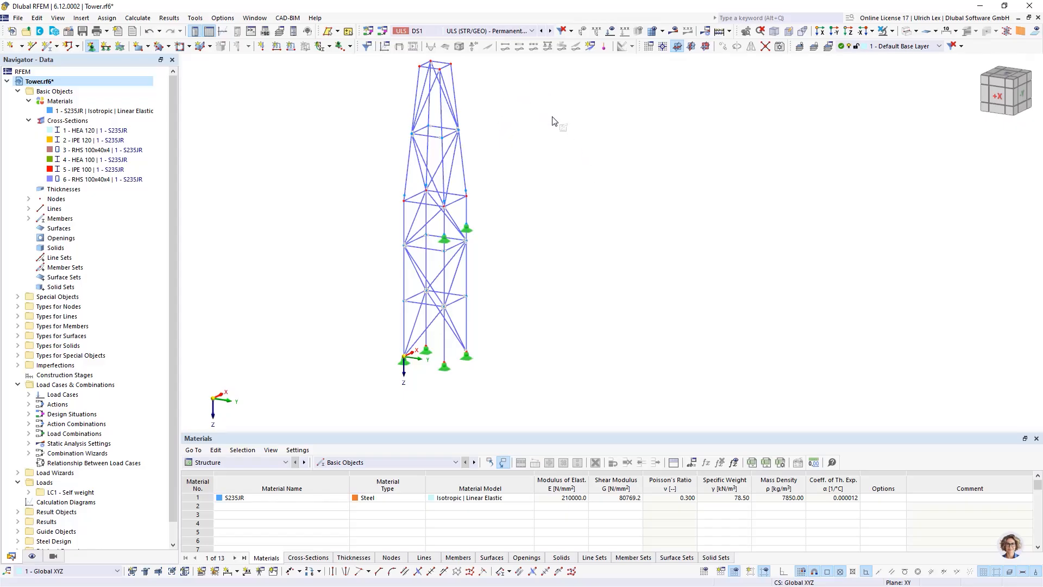
{"action": "scroll", "coordinate": [524, 239], "scroll_direction": "down", "scroll_amount": 2}
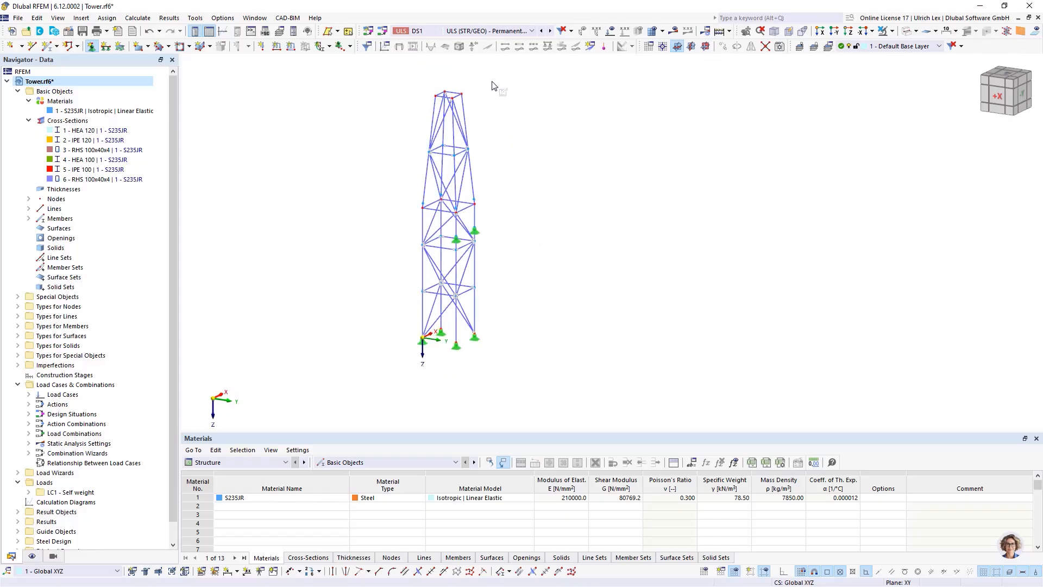
{"action": "left_click", "coordinate": [90, 46]}
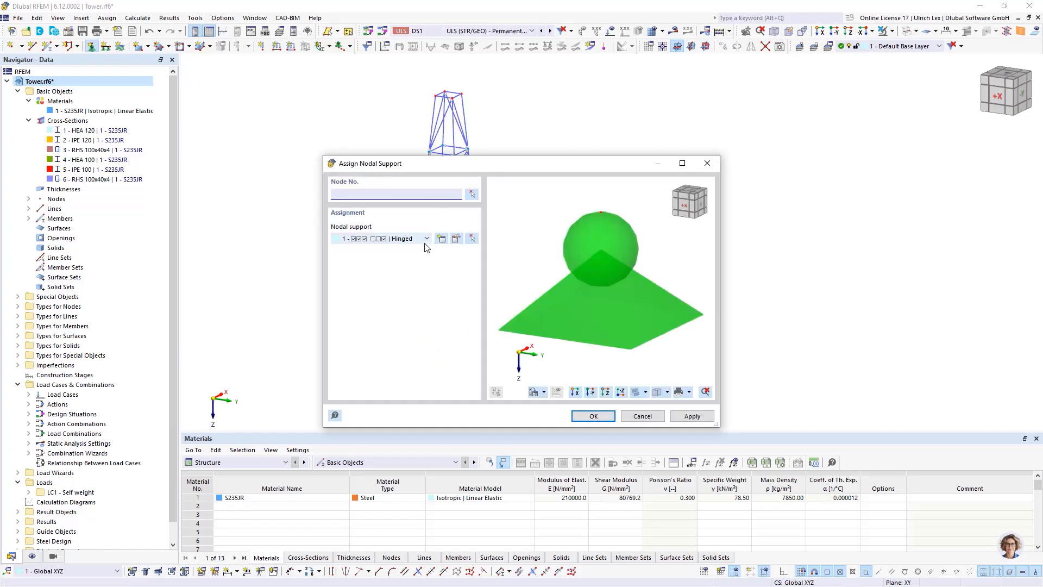
{"action": "left_click", "coordinate": [470, 196]}
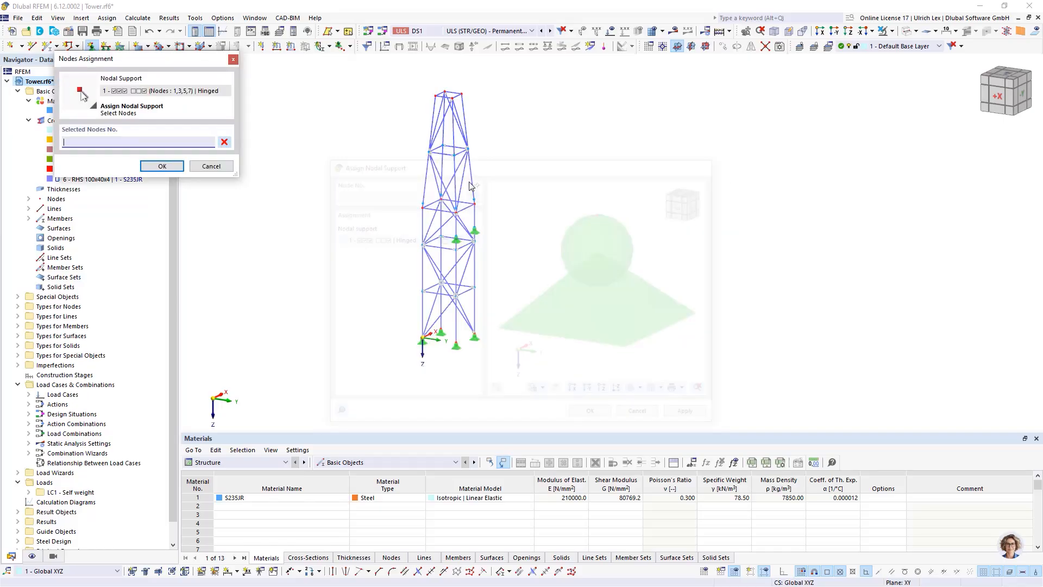
{"action": "left_click", "coordinate": [456, 99]}
{"action": "left_click", "coordinate": [461, 95]}
{"action": "left_click", "coordinate": [162, 165]}
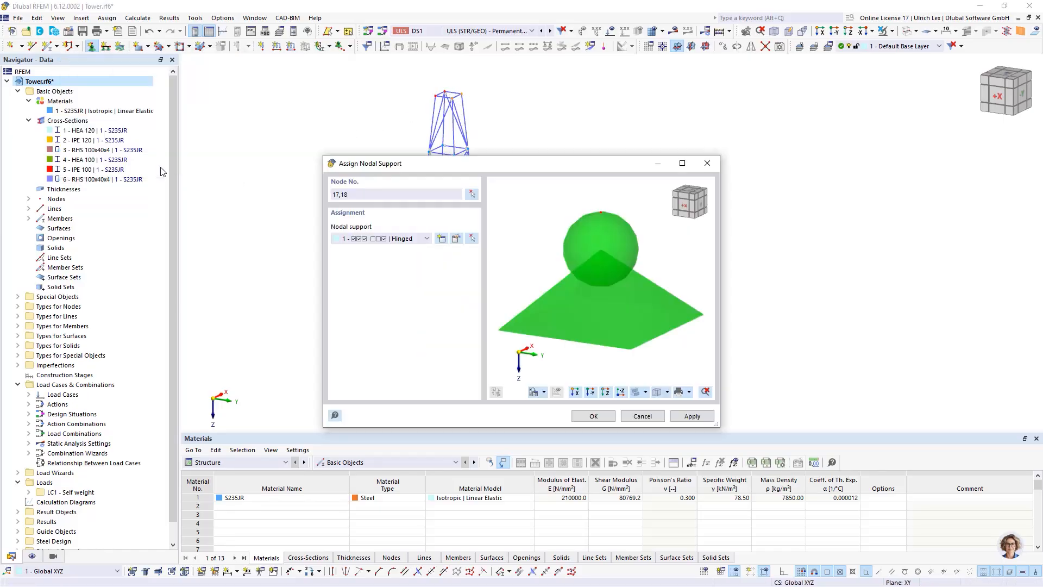
{"action": "left_click", "coordinate": [416, 240]}
{"action": "left_click", "coordinate": [422, 300]}
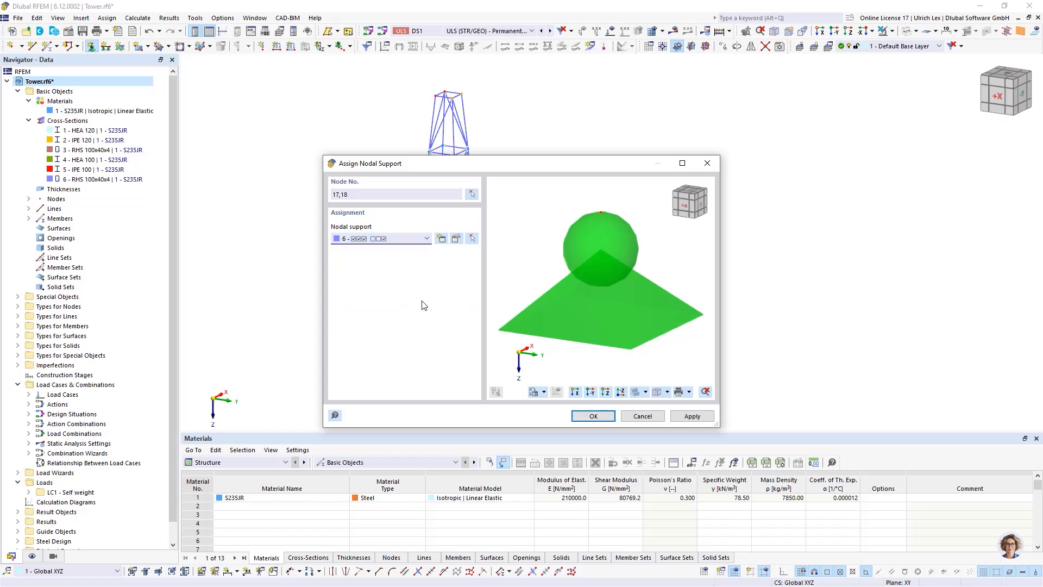
{"action": "left_click", "coordinate": [575, 414]}
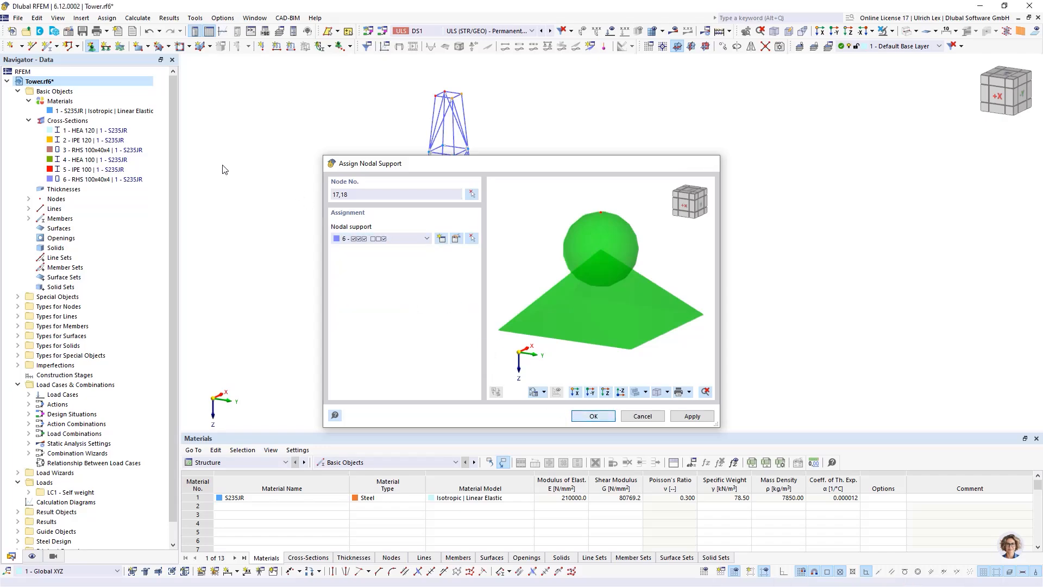
Assign nodal support 7 to nodes 25 and 26 just above the mid-height frame.
{"action": "left_click", "coordinate": [91, 45]}
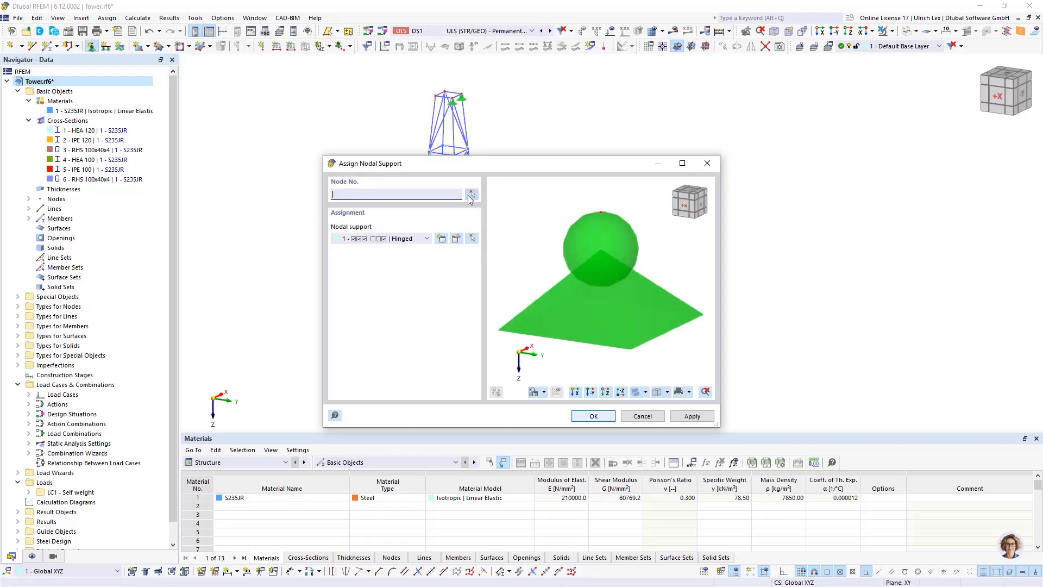
{"action": "left_click", "coordinate": [471, 194]}
{"action": "scroll", "coordinate": [438, 198], "scroll_direction": "up", "scroll_amount": 5}
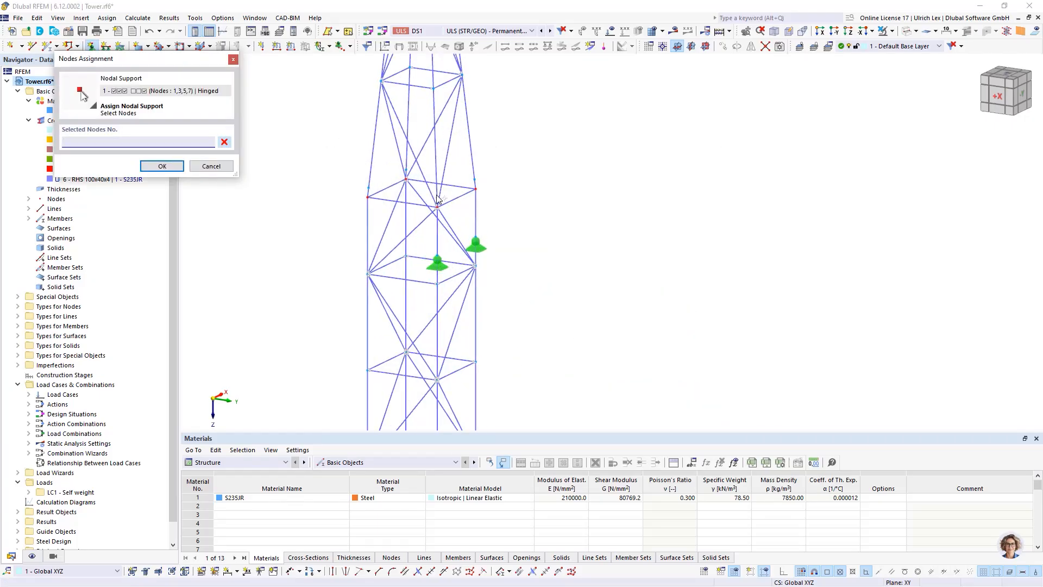
{"action": "left_click", "coordinate": [437, 198]}
{"action": "left_click", "coordinate": [475, 179]}
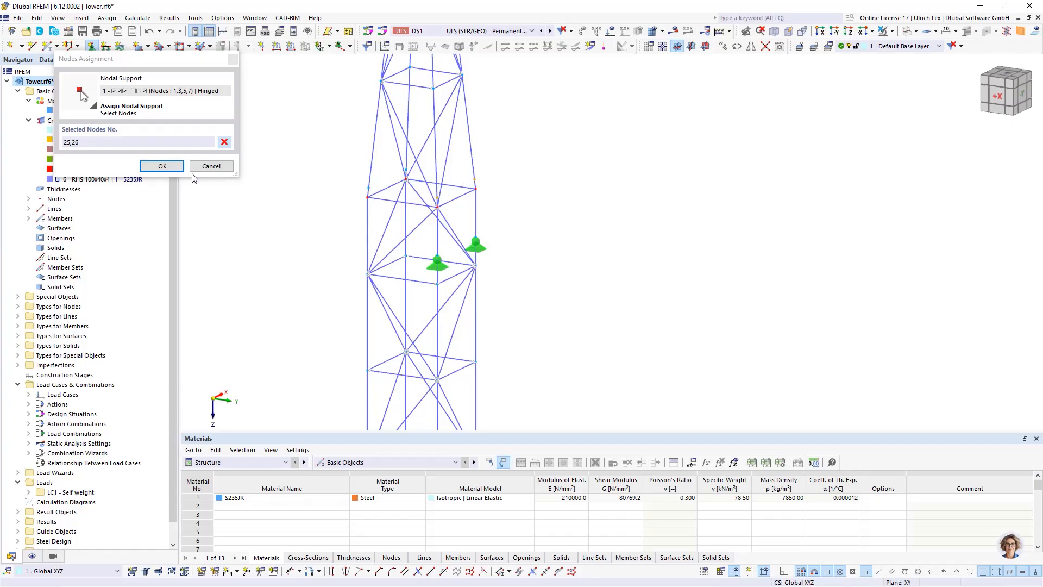
{"action": "left_click", "coordinate": [162, 168]}
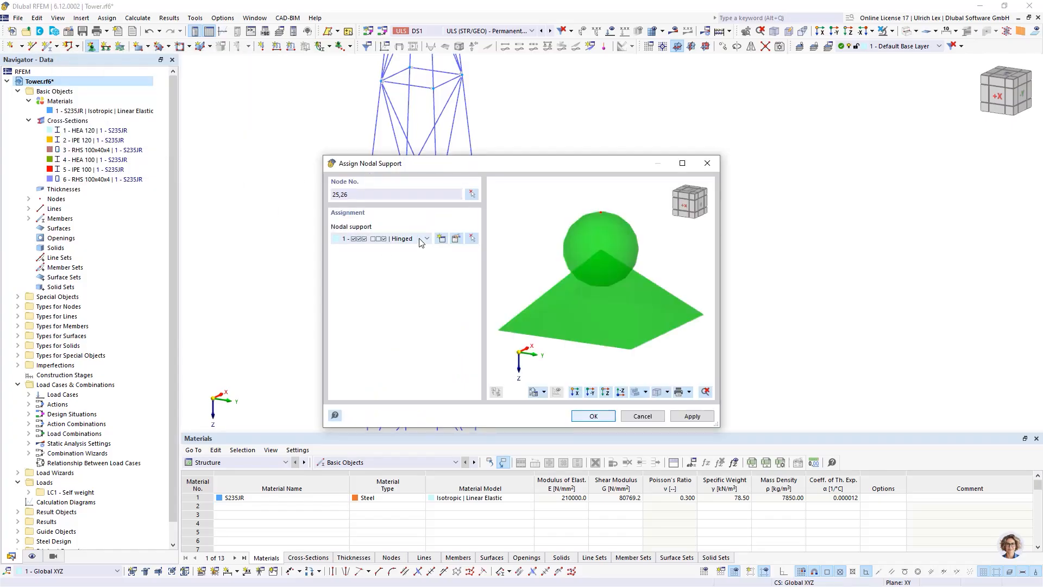
{"action": "left_click", "coordinate": [421, 242]}
{"action": "left_click", "coordinate": [403, 309]}
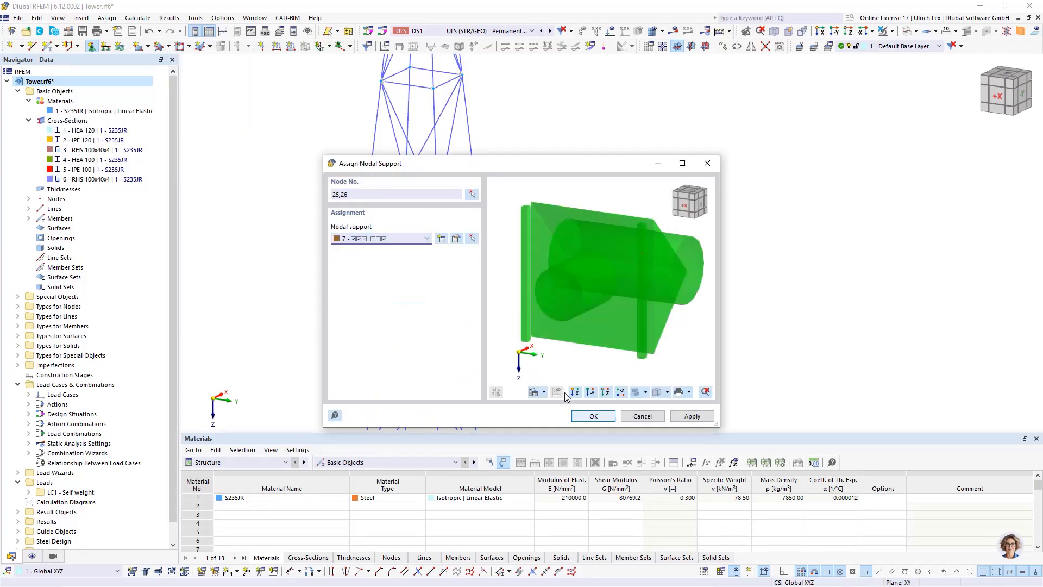
{"action": "left_click", "coordinate": [593, 417]}
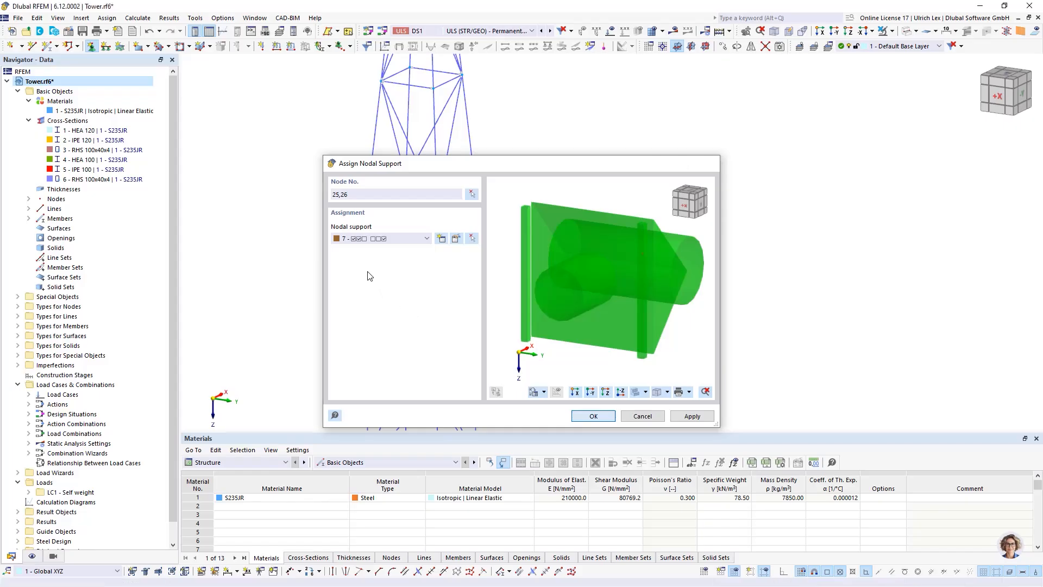
Examine the assigned nodal supports along the tower's columns and top frame from different angles.
{"action": "scroll", "coordinate": [326, 151], "scroll_direction": "down", "scroll_amount": 3}
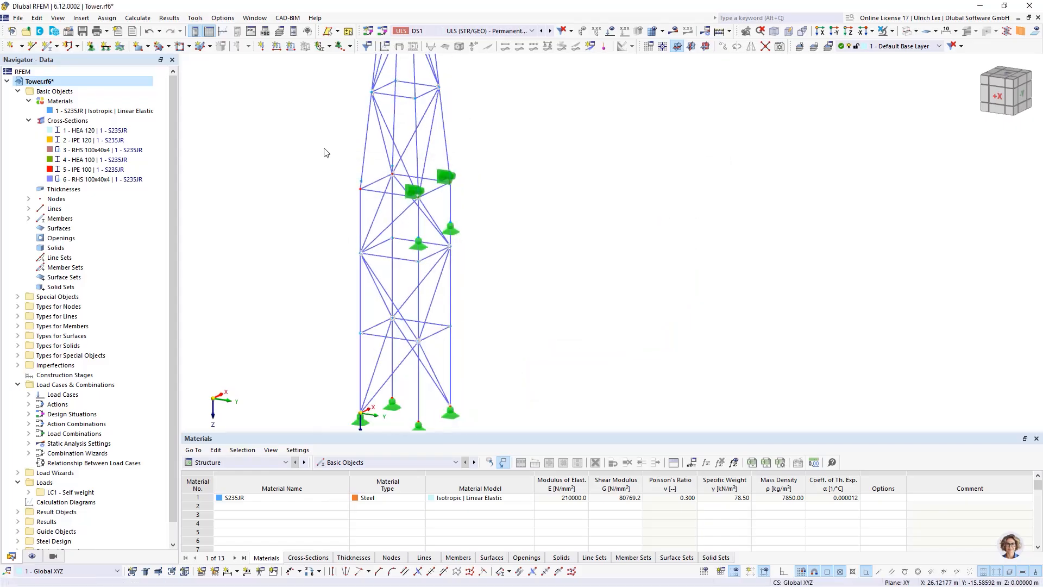
{"action": "mouse_move", "coordinate": [509, 238]}
{"action": "middle_mouse_down", "text": "ctrl"}
{"action": "mouse_move", "coordinate": [468, 260]}
{"action": "mouse_move", "coordinate": [380, 260]}
{"action": "mouse_move", "coordinate": [372, 269]}
{"action": "mouse_move", "coordinate": [461, 270]}
{"action": "mouse_move", "coordinate": [491, 255]}
{"action": "mouse_move", "coordinate": [465, 279]}
{"action": "mouse_move", "coordinate": [286, 249]}
{"action": "mouse_move", "coordinate": [365, 297]}
{"action": "mouse_move", "coordinate": [527, 252]}
{"action": "mouse_move", "coordinate": [503, 337]}
{"action": "mouse_move", "coordinate": [519, 238]}
{"action": "middle_mouse_up", "text": "ctrl"}
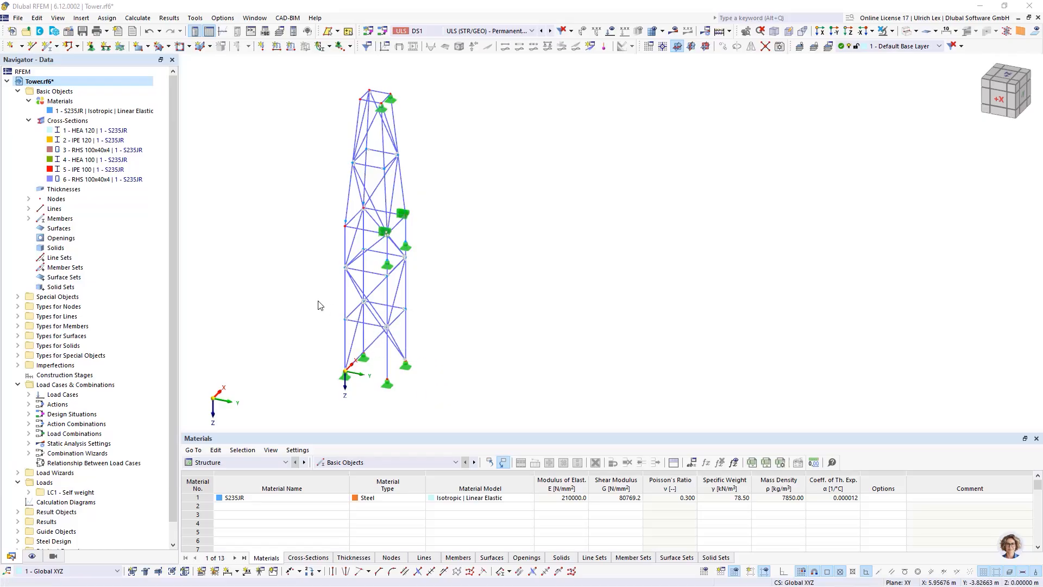
{"action": "scroll", "coordinate": [313, 297], "scroll_direction": "up", "scroll_amount": 2}
{"action": "scroll", "coordinate": [361, 240], "scroll_direction": "down", "scroll_amount": 2}
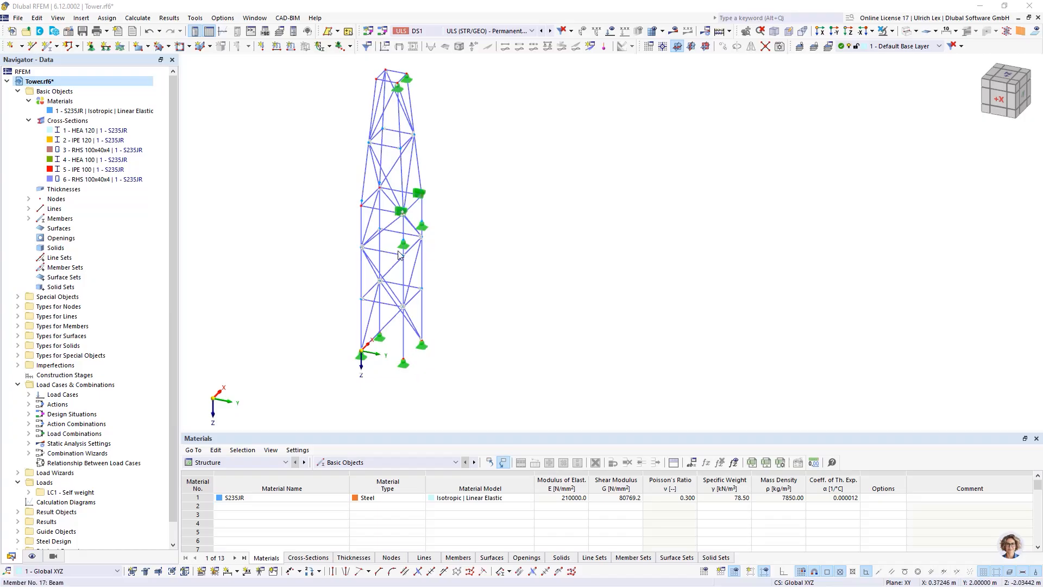
{"action": "scroll", "coordinate": [498, 293], "scroll_direction": "up", "scroll_amount": 2}
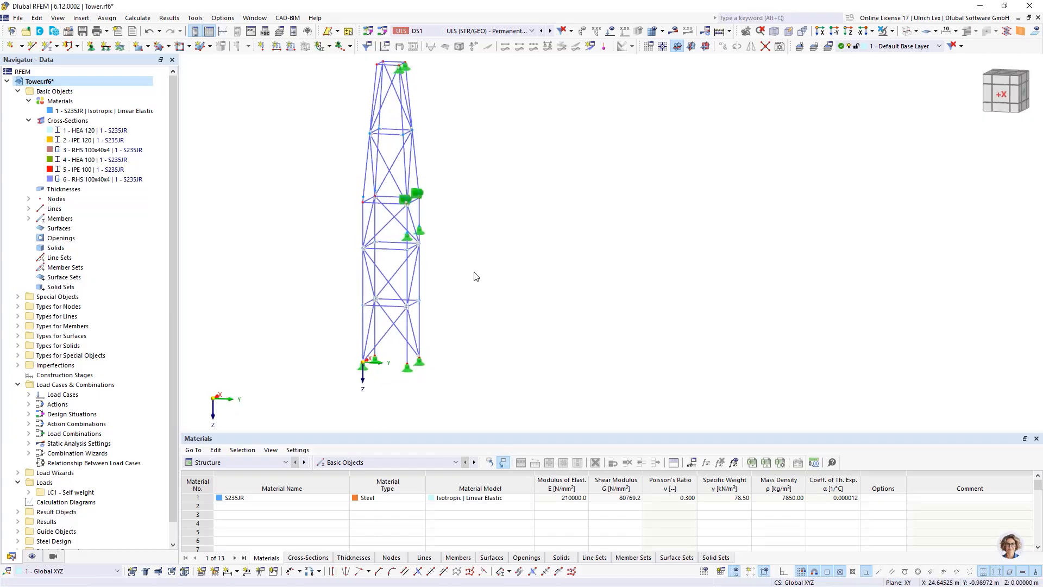
{"action": "scroll", "coordinate": [398, 193], "scroll_direction": "up", "scroll_amount": 2}
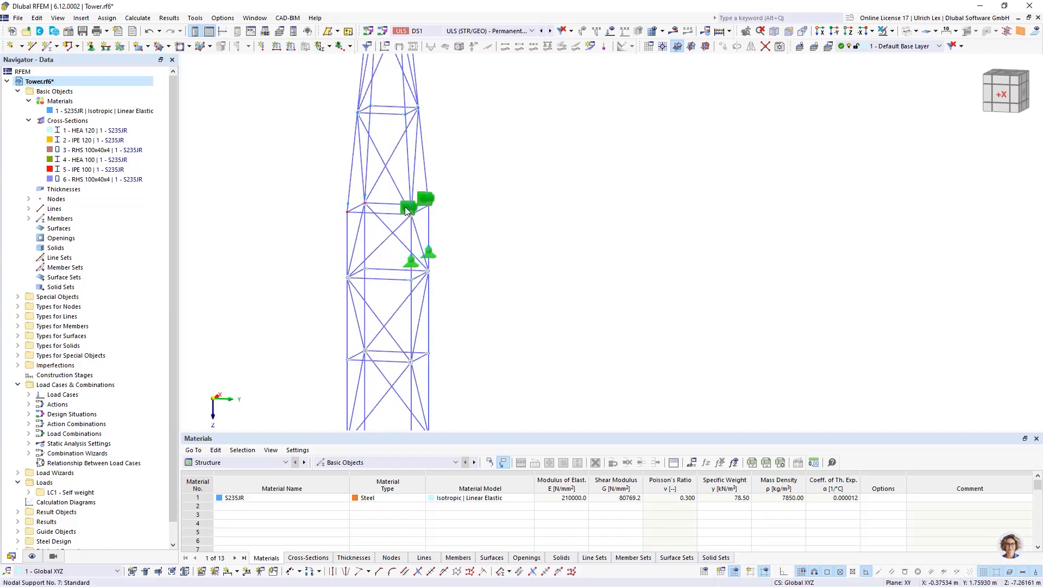
{"action": "scroll", "coordinate": [425, 224], "scroll_direction": "down", "scroll_amount": 3}
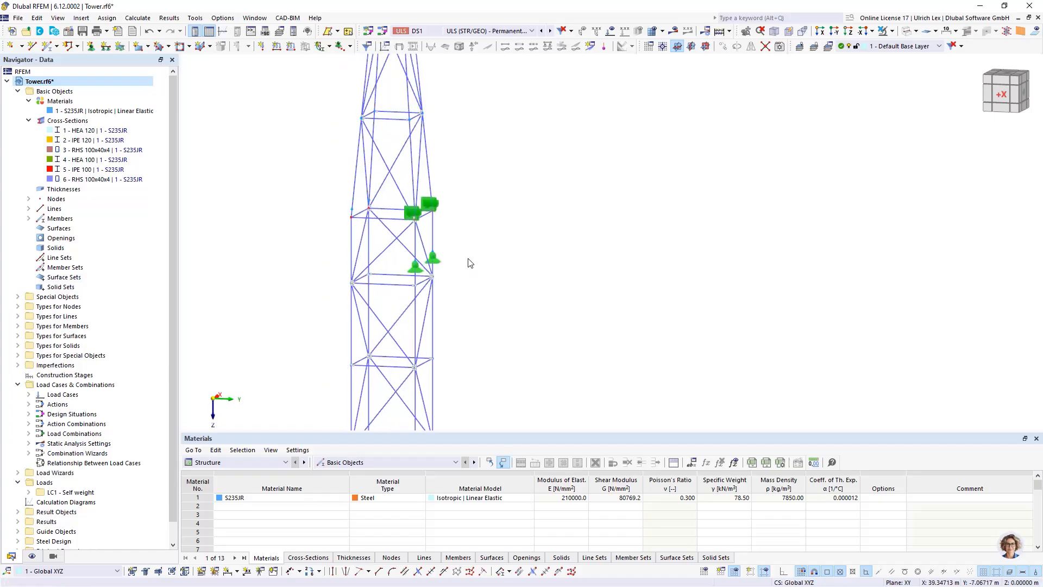
{"action": "scroll", "coordinate": [444, 251], "scroll_direction": "up", "scroll_amount": 3}
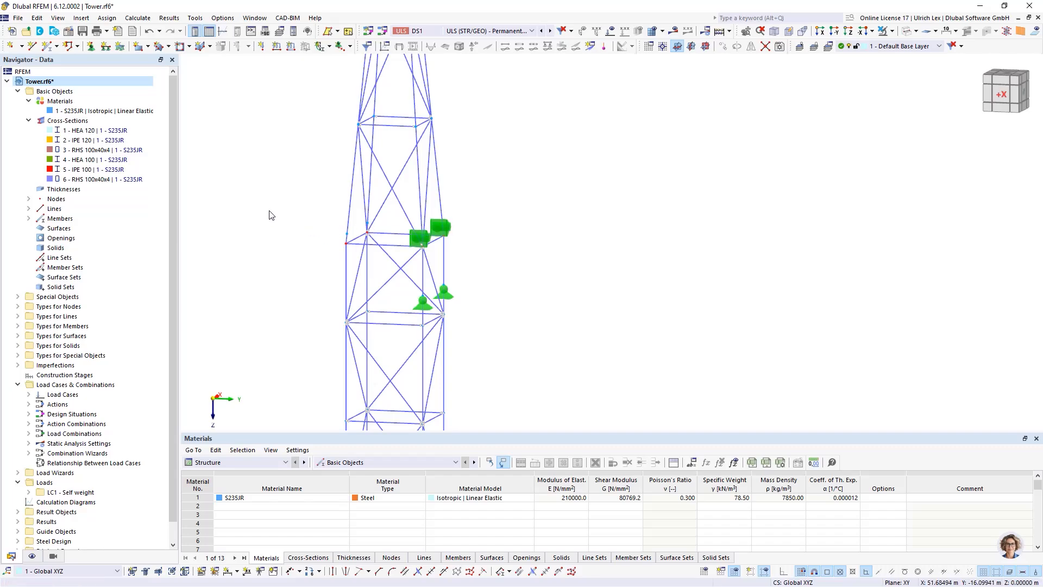
{"action": "scroll", "coordinate": [318, 155], "scroll_direction": "down", "scroll_amount": 3}
{"action": "scroll", "coordinate": [352, 407], "scroll_direction": "up", "scroll_amount": 3}
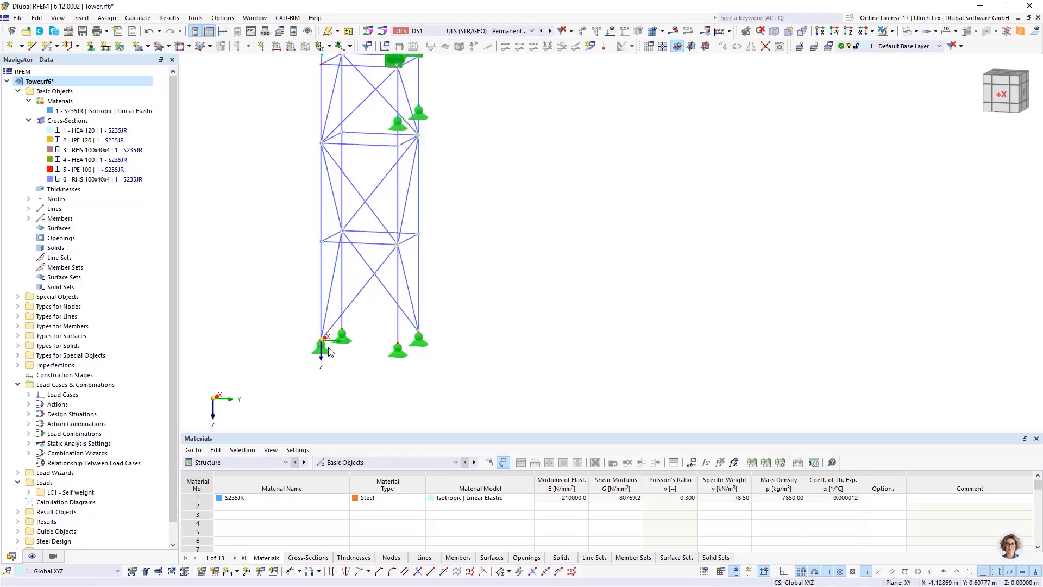
{"action": "scroll", "coordinate": [380, 415], "scroll_direction": "down", "scroll_amount": 2}
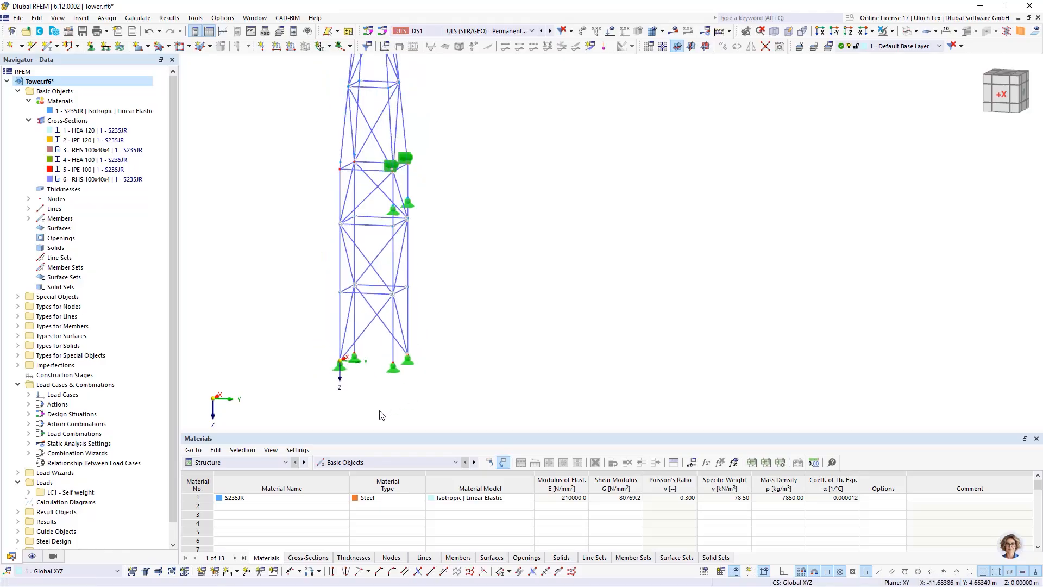
Set up a new single beam member with the uniform cross-section 5 - IPE 100 in S235JR.
{"action": "scroll", "coordinate": [413, 199], "scroll_direction": "up", "scroll_amount": 2}
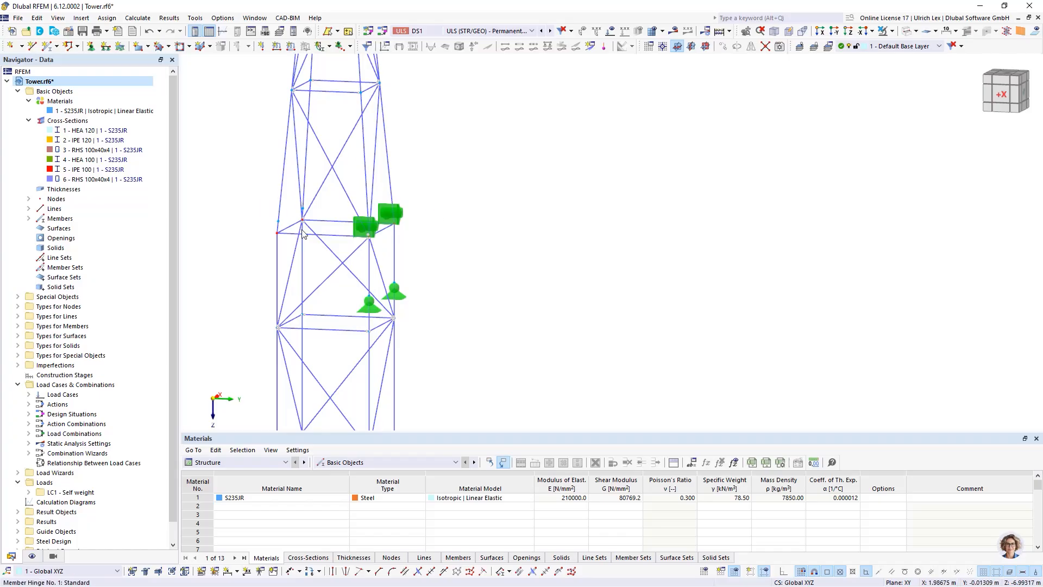
{"action": "left_click", "coordinate": [47, 46]}
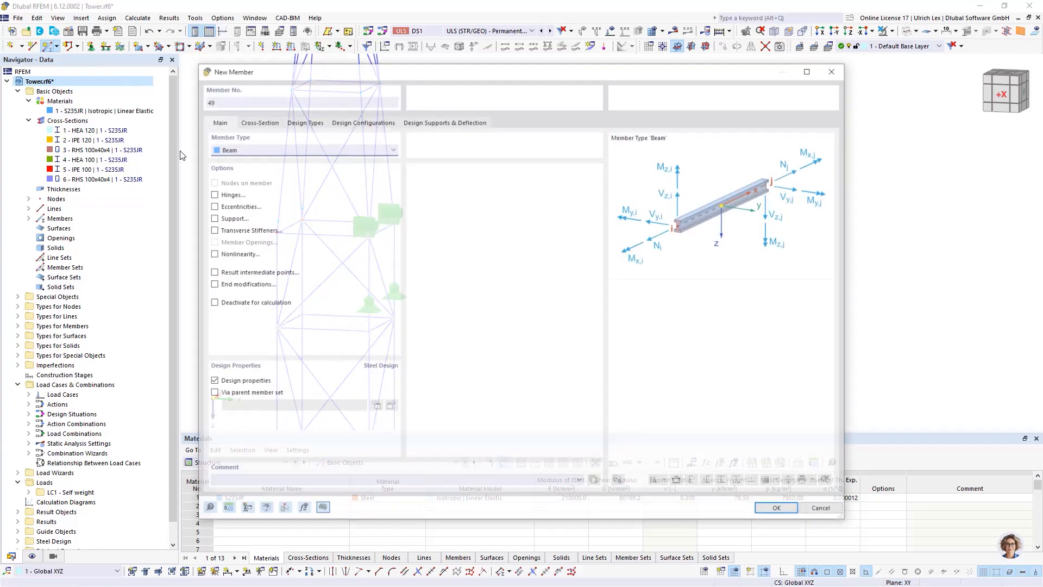
{"action": "left_click", "coordinate": [257, 121]}
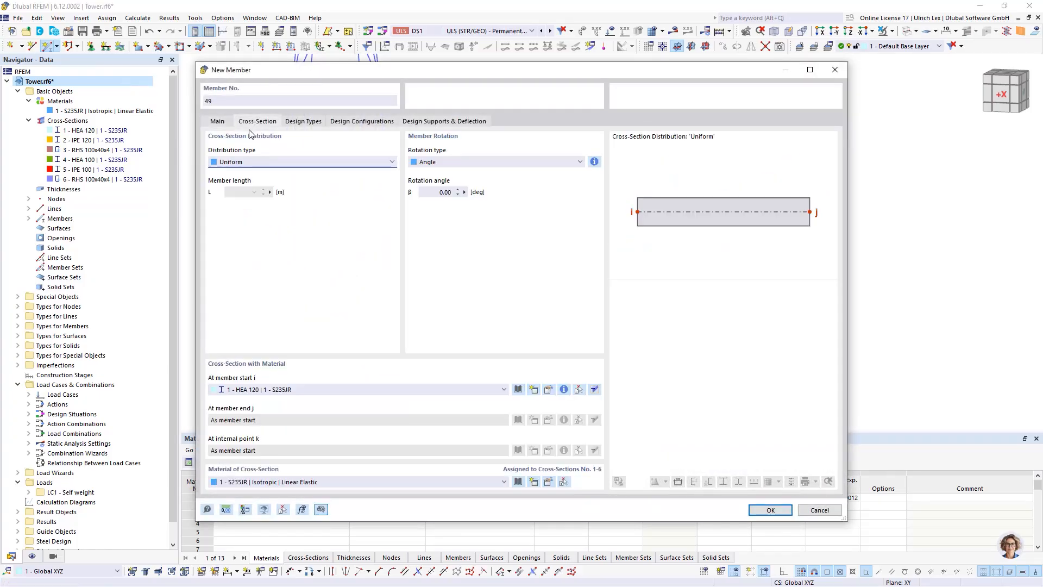
{"action": "left_click", "coordinate": [285, 390]}
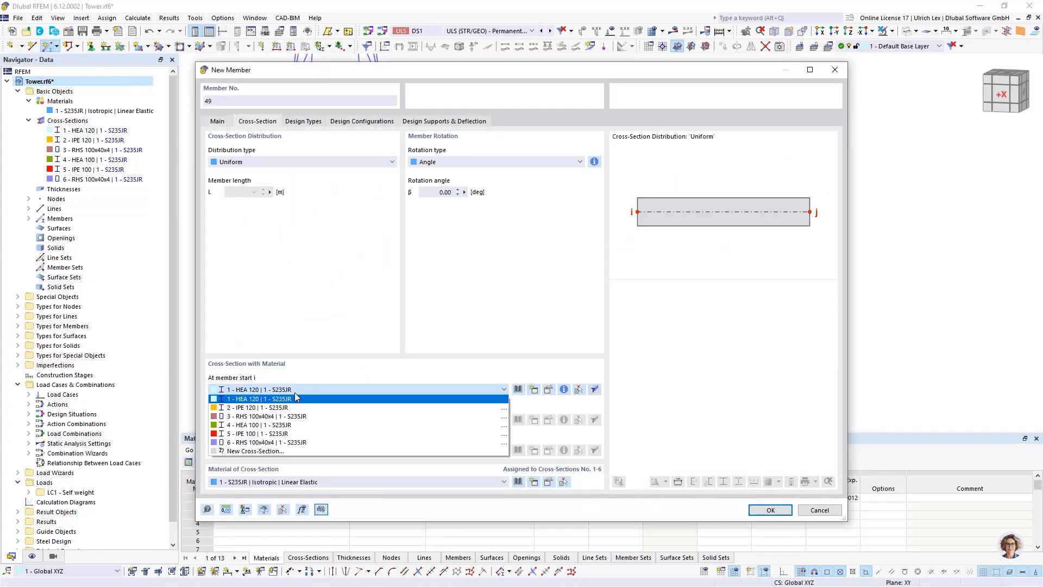
{"action": "left_click", "coordinate": [317, 434]}
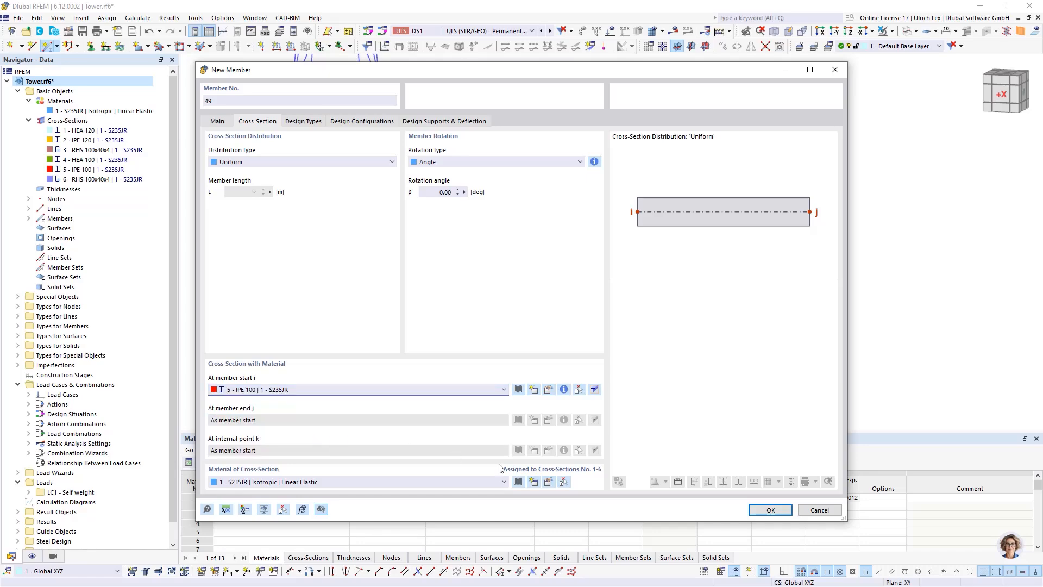
{"action": "left_click", "coordinate": [770, 509]}
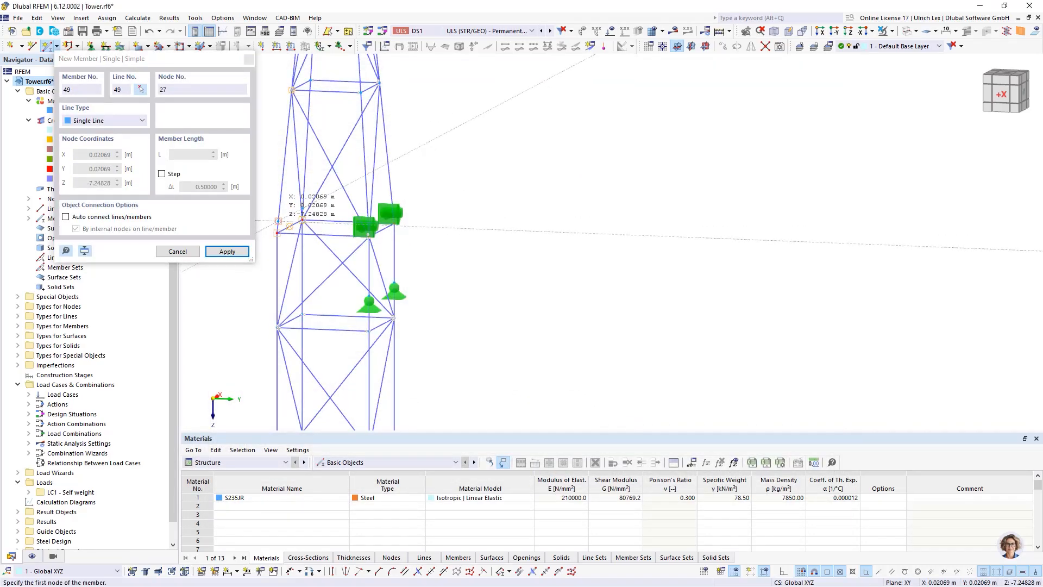
Draw two parallel members just above the mid-height frame, from node 27 to node 25 and from node 28 to node 26.
{"action": "left_click", "coordinate": [368, 220]}
{"action": "scroll", "coordinate": [368, 221], "scroll_direction": "up", "scroll_amount": 6}
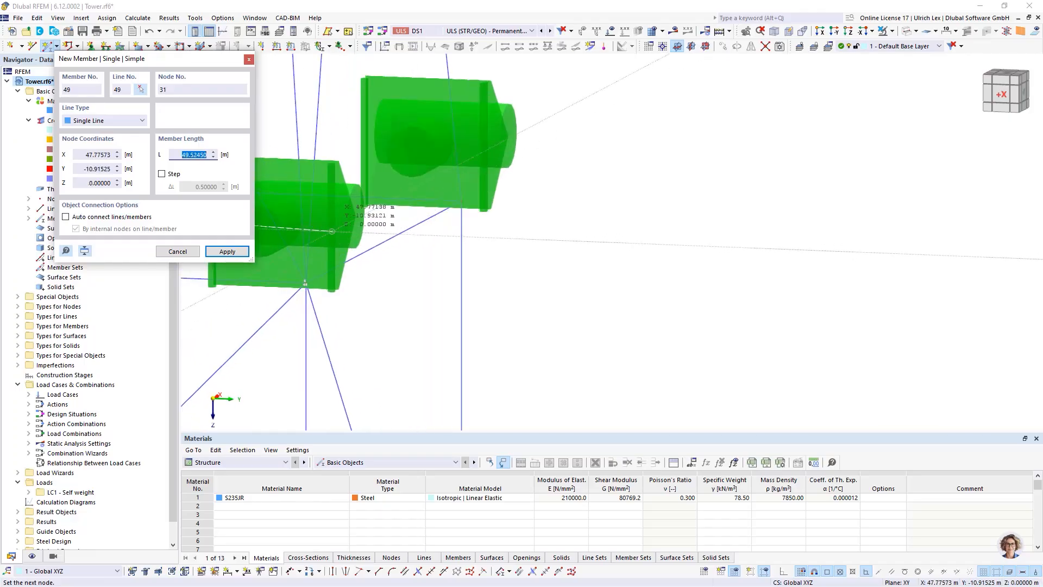
{"action": "left_click", "coordinate": [301, 209]}
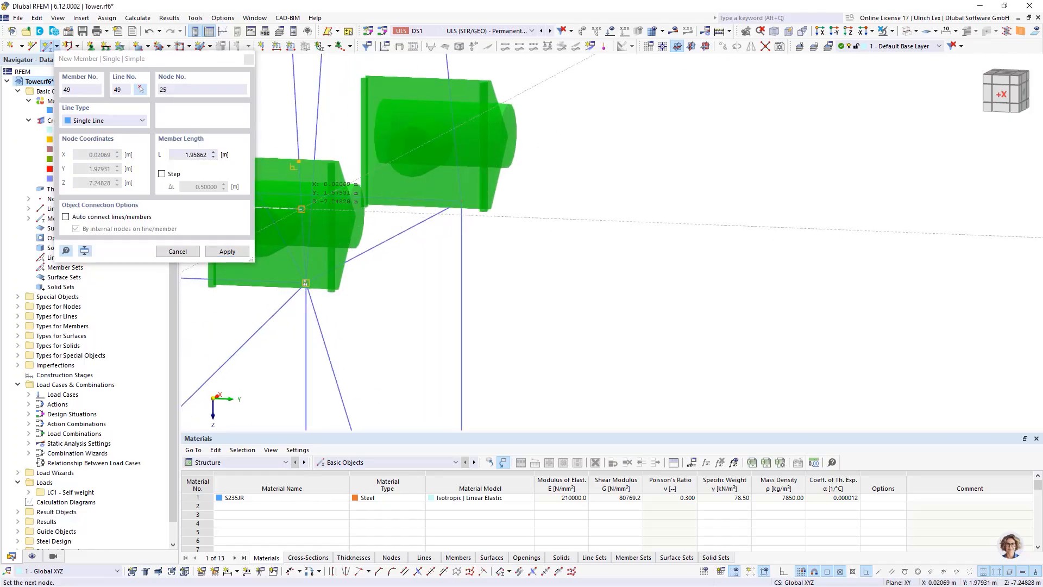
{"action": "scroll", "coordinate": [793, 247], "scroll_direction": "down", "scroll_amount": 3}
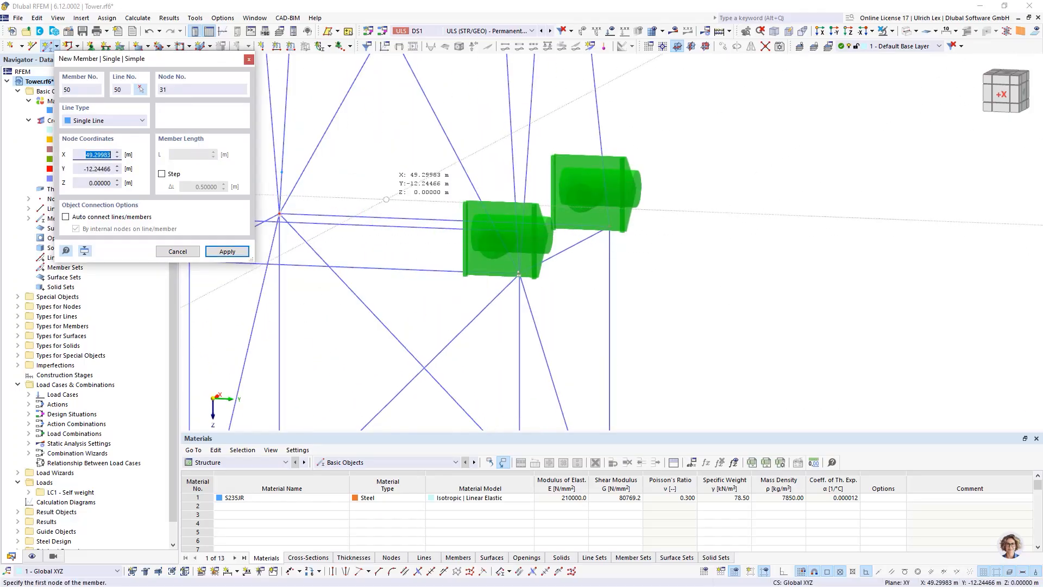
{"action": "left_click", "coordinate": [293, 177]}
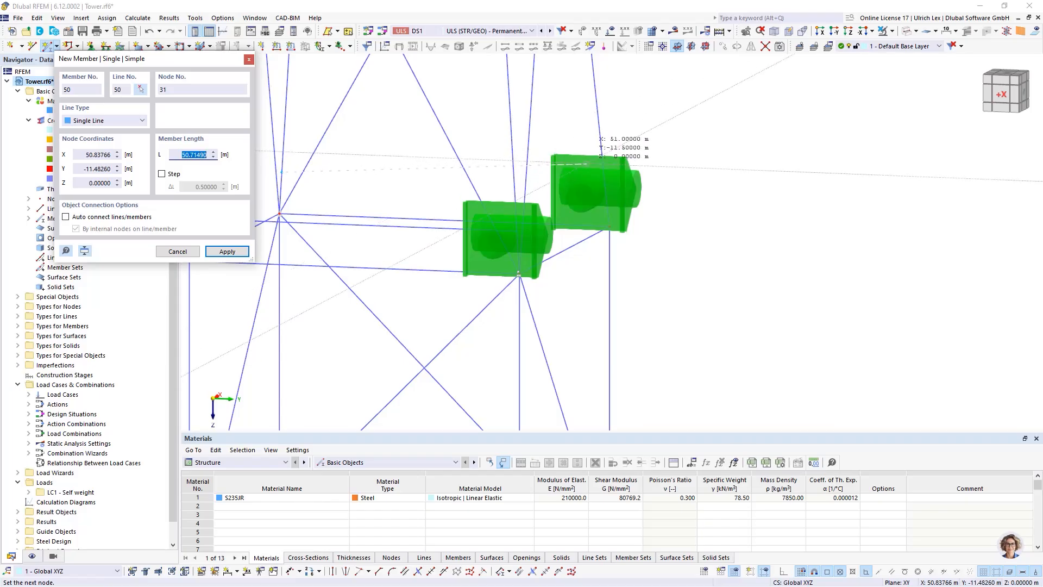
{"action": "left_click", "coordinate": [604, 185]}
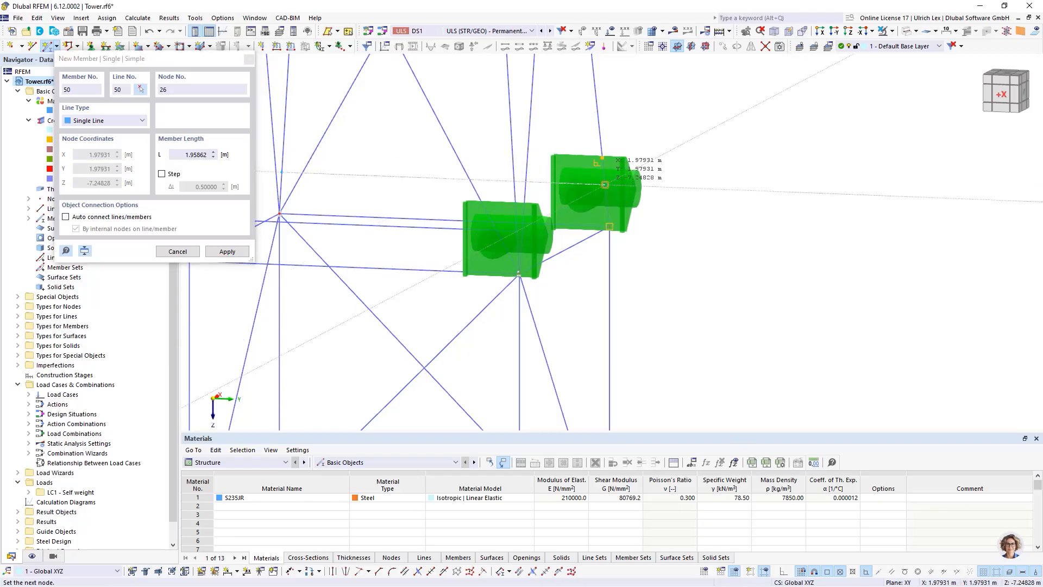
Close the auxiliary frame above mid-height with members from node 27 to node 28 and from node 25 to node 26.
{"action": "scroll", "coordinate": [793, 212], "scroll_direction": "down", "scroll_amount": 1}
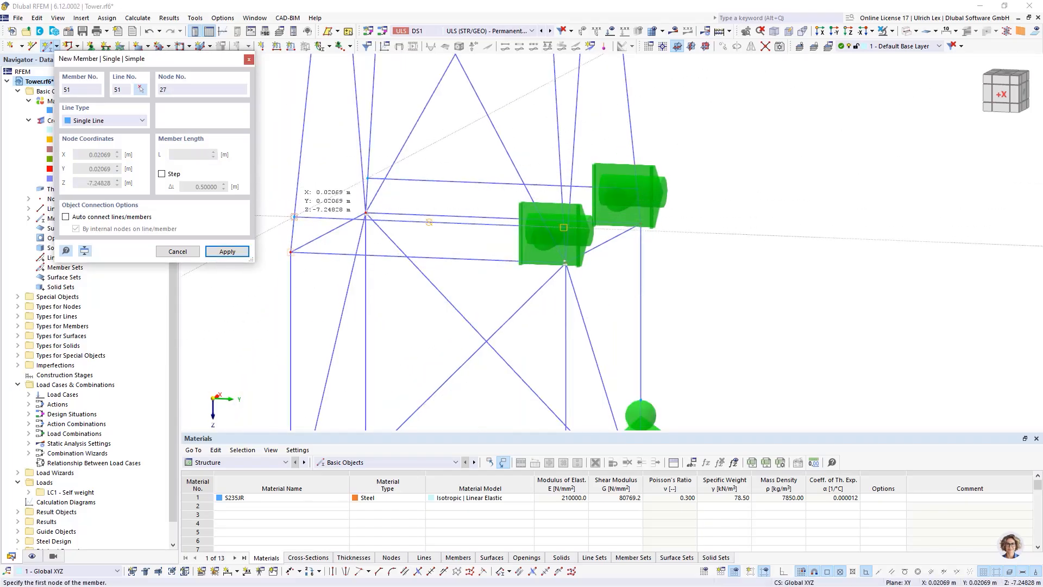
{"action": "left_click", "coordinate": [293, 216]}
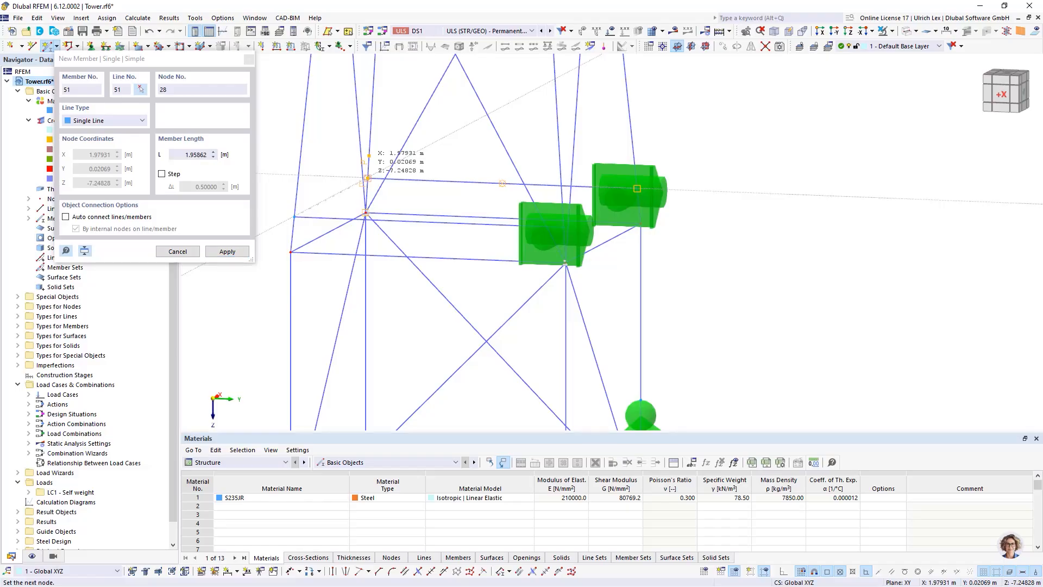
{"action": "left_click", "coordinate": [367, 177]}
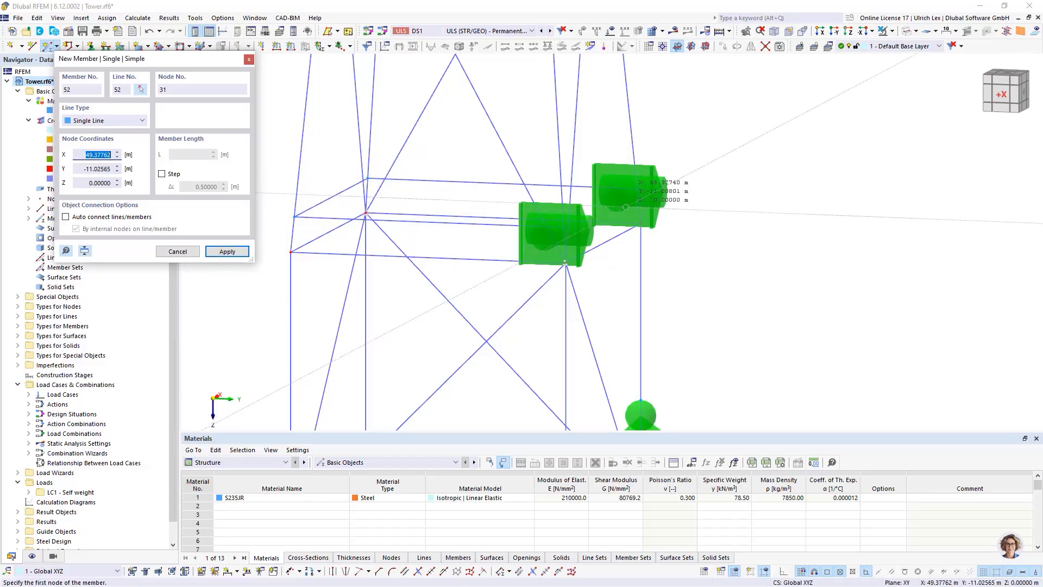
{"action": "left_click", "coordinate": [569, 230]}
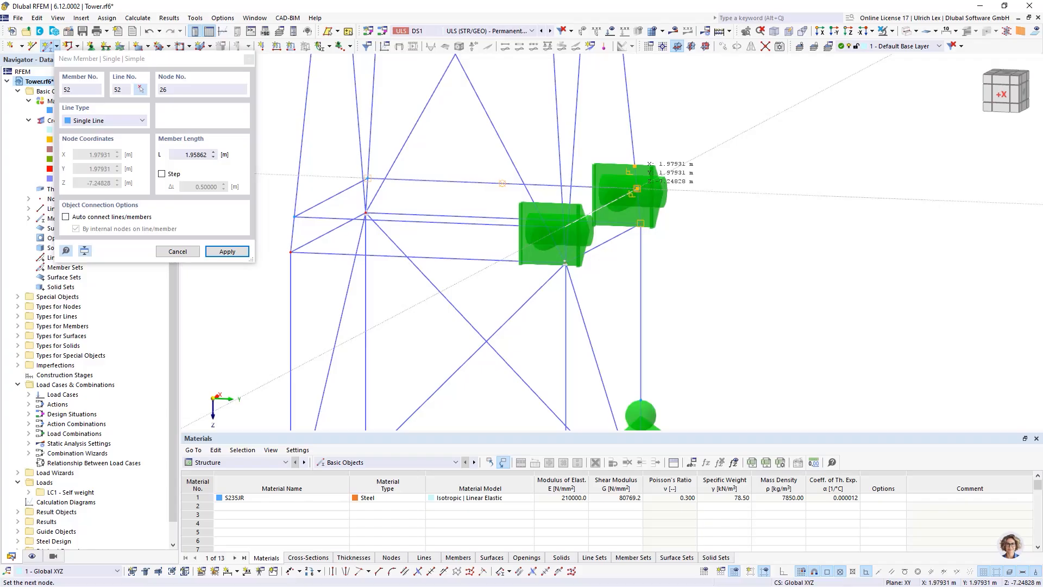
{"action": "left_click", "coordinate": [637, 189]}
{"action": "key", "text": "Escape"}
{"action": "scroll", "coordinate": [668, 225], "scroll_direction": "down", "scroll_amount": 2}
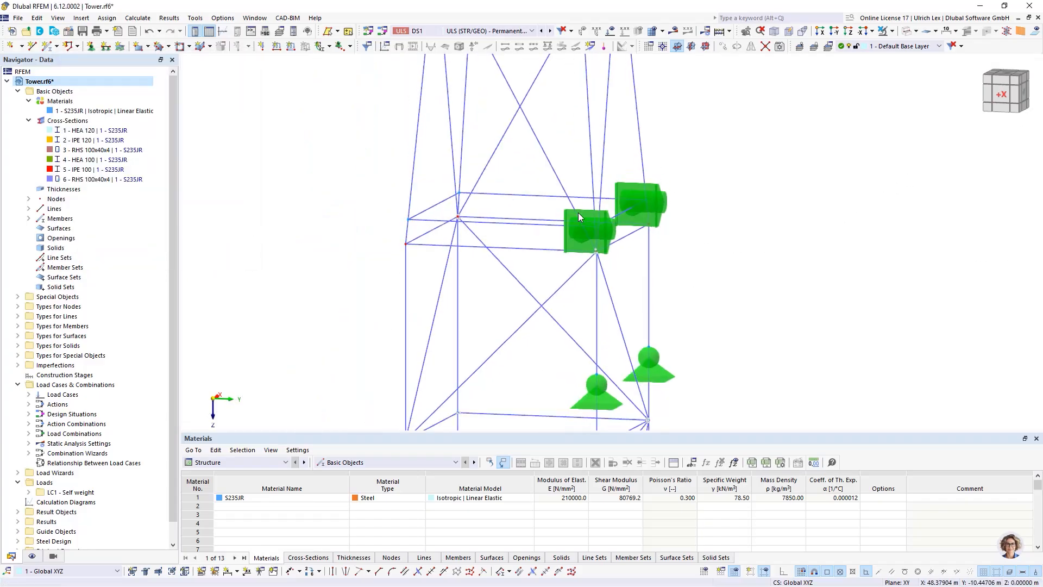
Enlarge the model view above the Materials table and examine the whole tower with its supports and auxiliary frame.
{"action": "scroll", "coordinate": [578, 217], "scroll_direction": "down", "scroll_amount": 5}
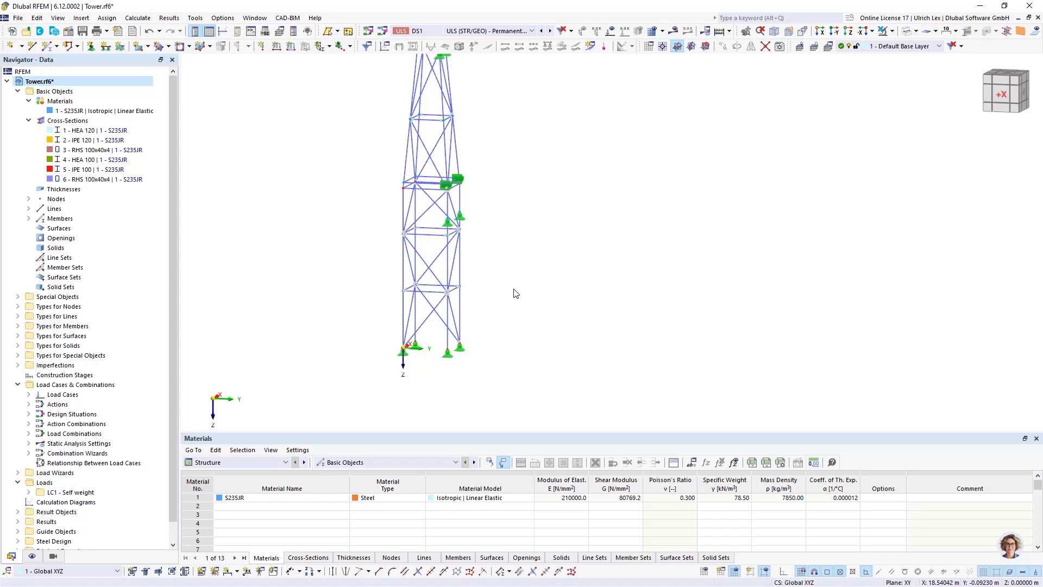
{"action": "middle_click_drag", "start_coordinate": [516, 293], "coordinate": [479, 303], "text": "ctrl"}
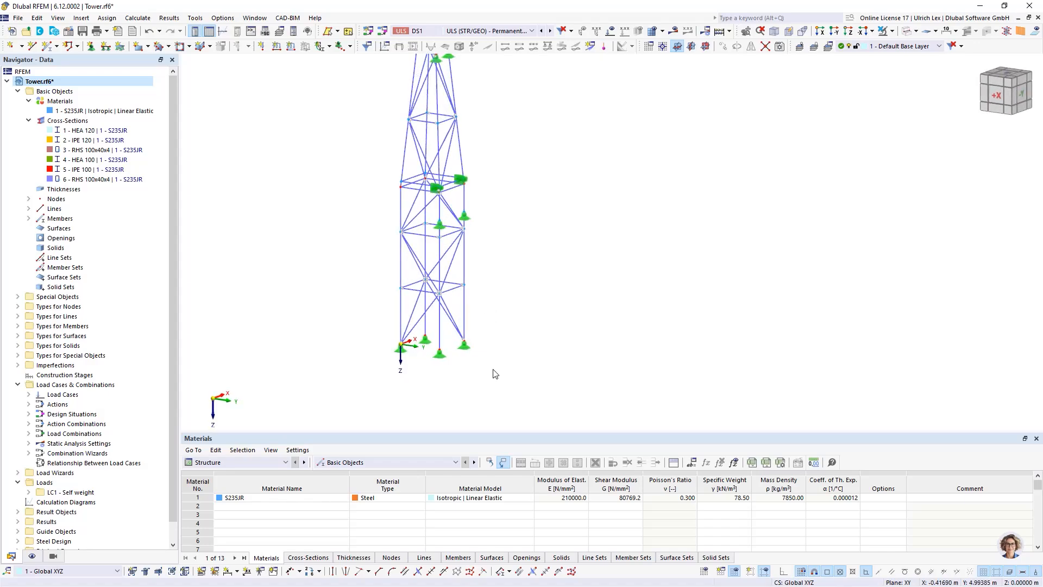
{"action": "scroll", "coordinate": [495, 374], "scroll_direction": "down", "scroll_amount": 1}
{"action": "scroll", "coordinate": [478, 107], "scroll_direction": "up", "scroll_amount": 1}
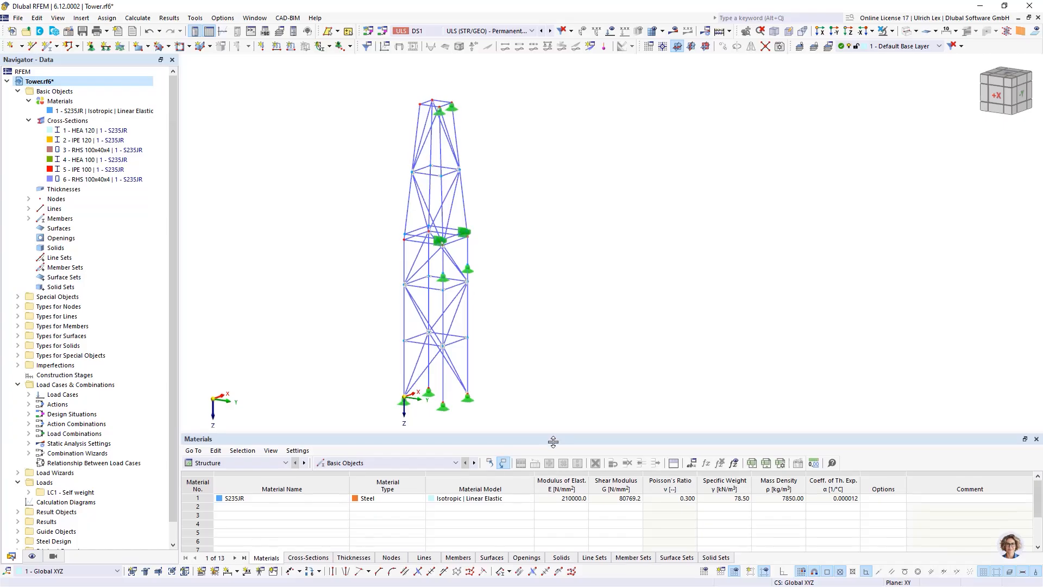
{"action": "left_click_drag", "start_coordinate": [551, 432], "coordinate": [557, 472]}
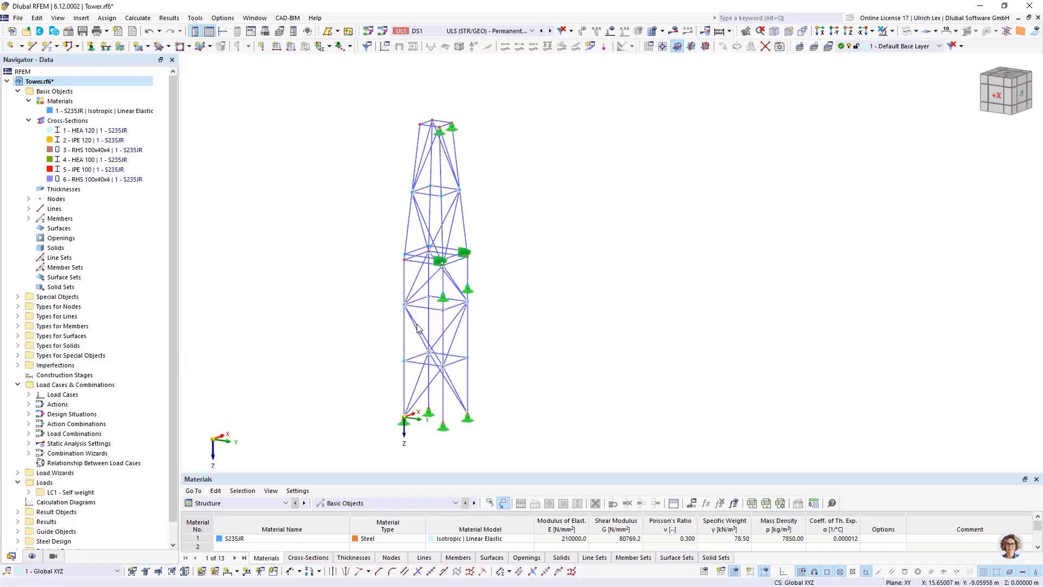
{"action": "scroll", "coordinate": [448, 147], "scroll_direction": "up", "scroll_amount": 1}
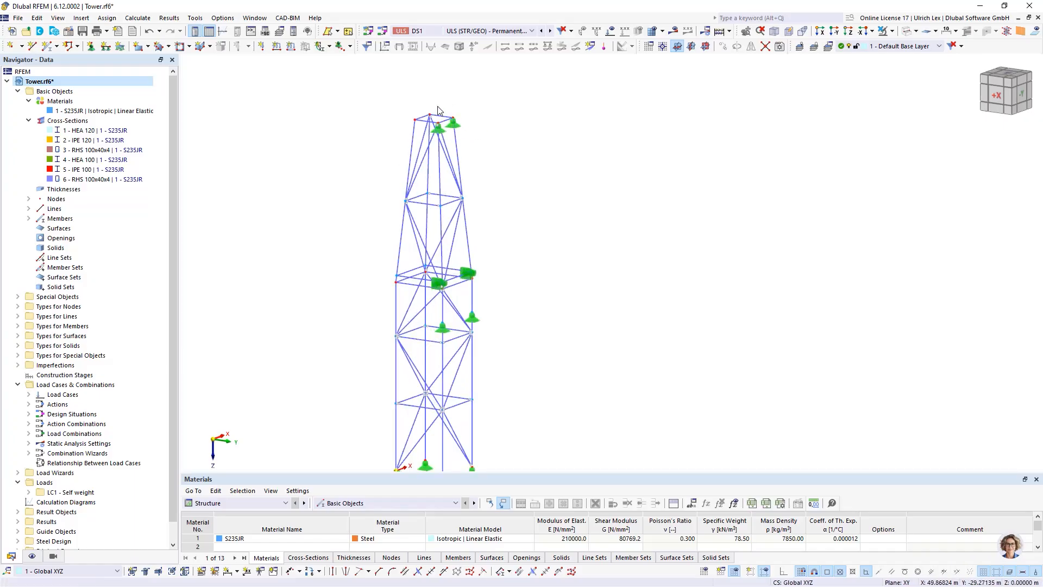
{"action": "scroll", "coordinate": [383, 103], "scroll_direction": "down", "scroll_amount": 1}
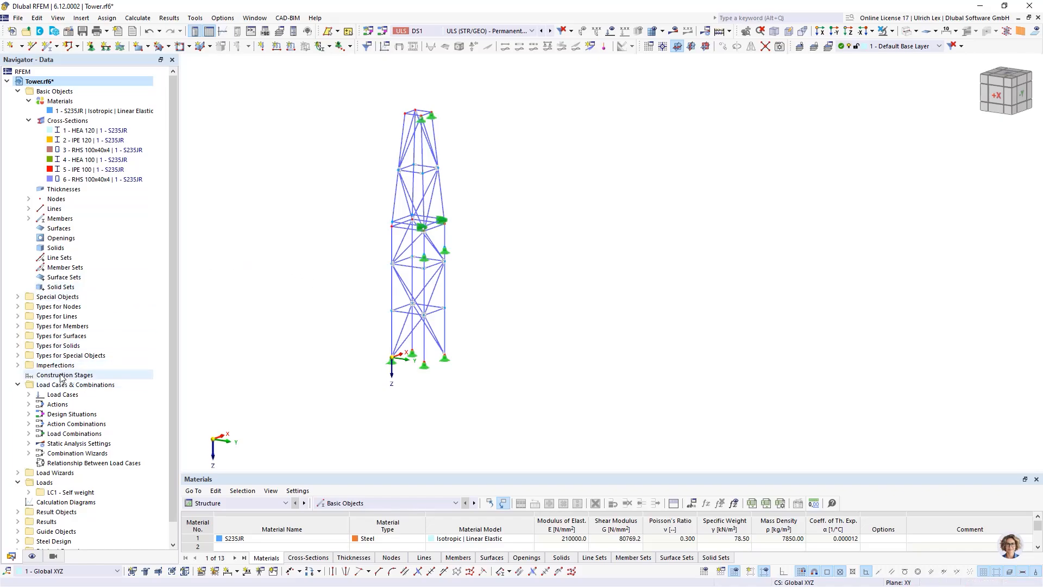
Create a new construction stage CS1 with the user-defined name "Transport Segment 1".
{"action": "right_click", "coordinate": [44, 379]}
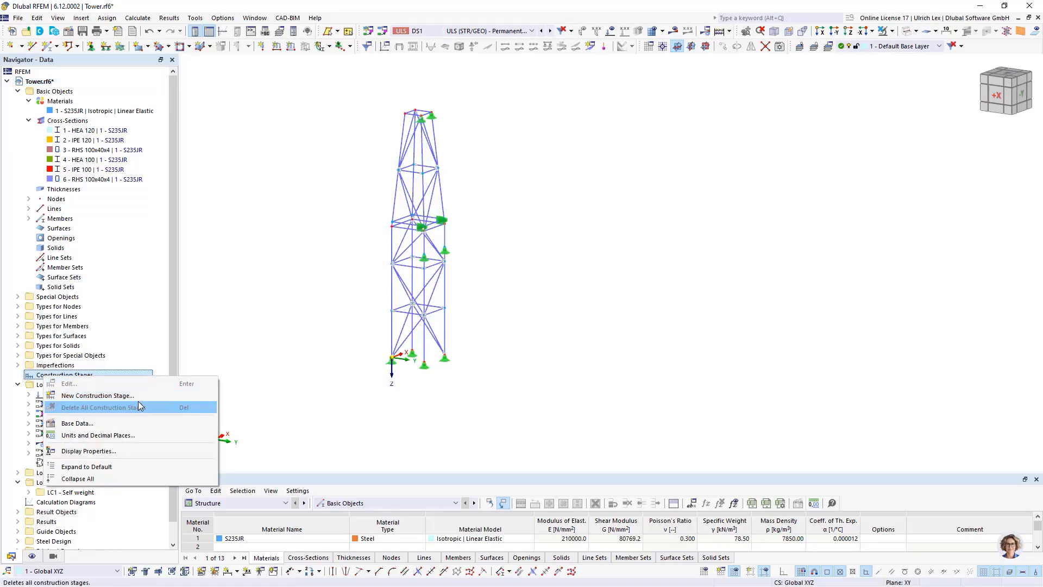
{"action": "left_click", "coordinate": [113, 397]}
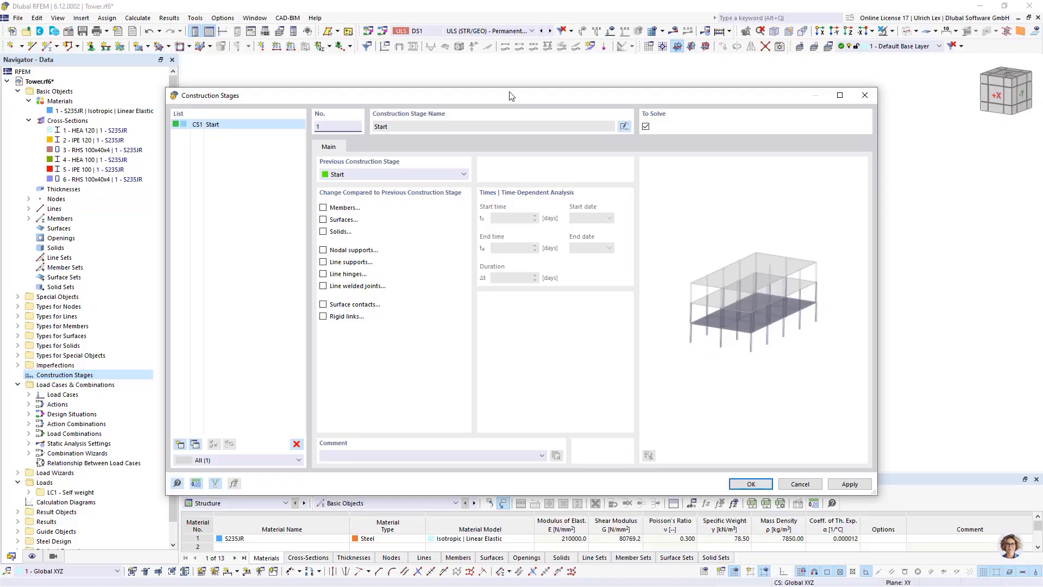
{"action": "mouse_move", "coordinate": [509, 96]}
{"action": "left_mouse_down"}
{"action": "mouse_move", "coordinate": [529, 97]}
{"action": "mouse_move", "coordinate": [493, 73]}
{"action": "mouse_move", "coordinate": [464, 72]}
{"action": "mouse_move", "coordinate": [516, 77]}
{"action": "mouse_move", "coordinate": [509, 87]}
{"action": "left_mouse_up"}
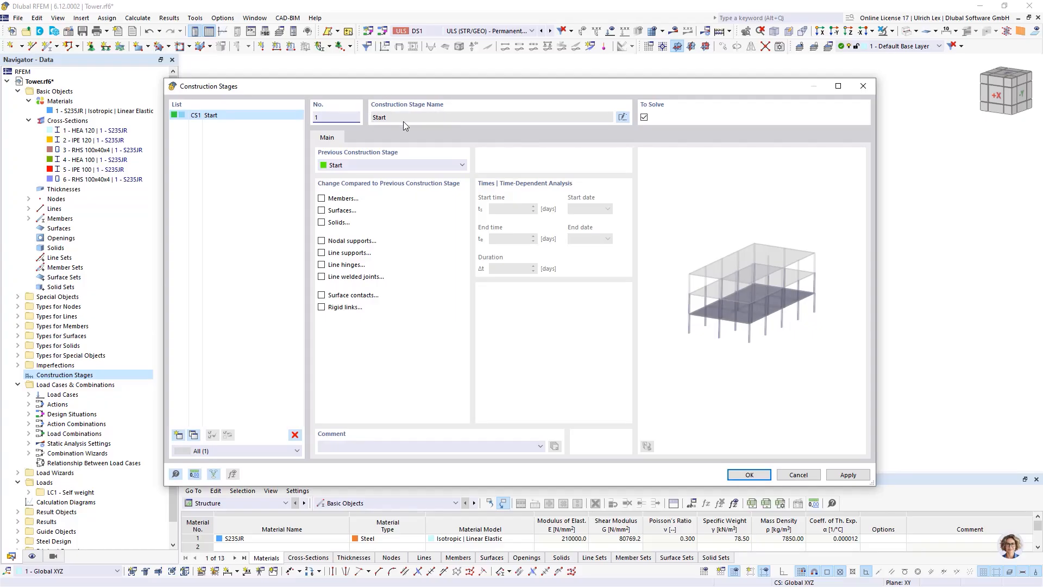
{"action": "left_click", "coordinate": [623, 118]}
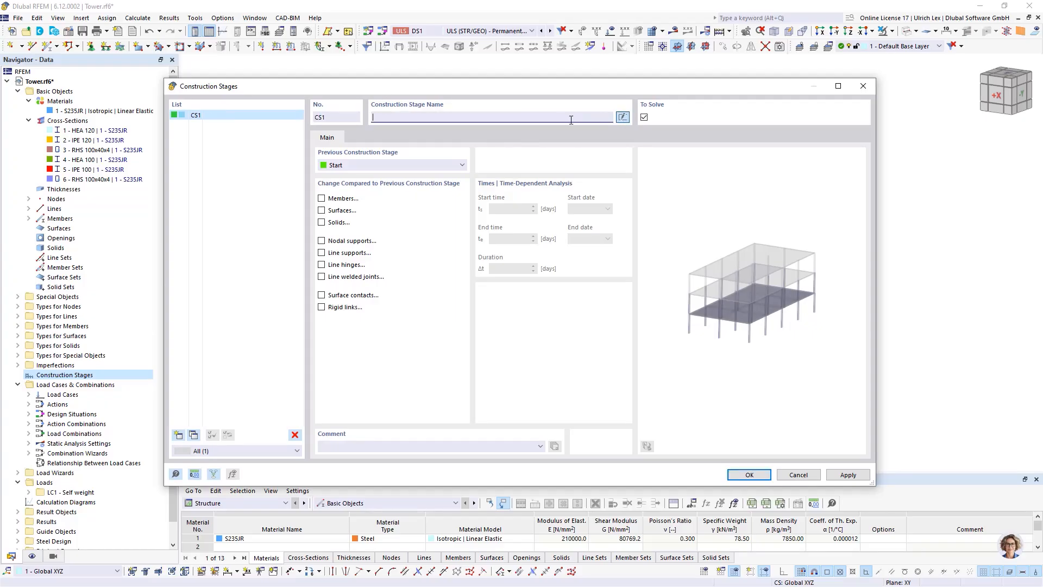
{"action": "left_click_drag", "start_coordinate": [569, 92], "coordinate": [567, 162]}
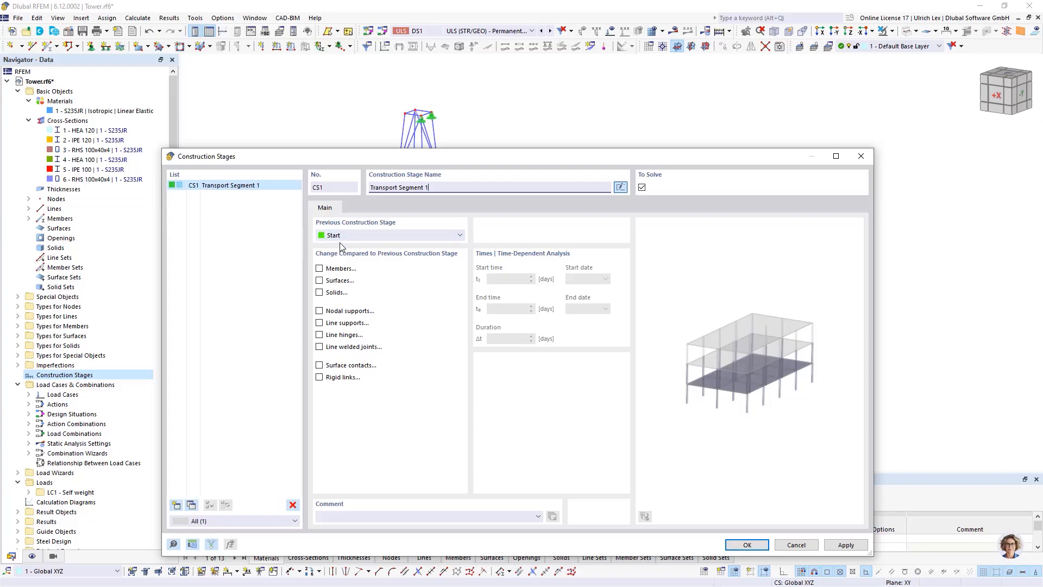
Keep Start as the previous stage of CS1 and enable member changes for this construction stage.
{"action": "left_click", "coordinate": [453, 234]}
{"action": "left_click", "coordinate": [451, 236]}
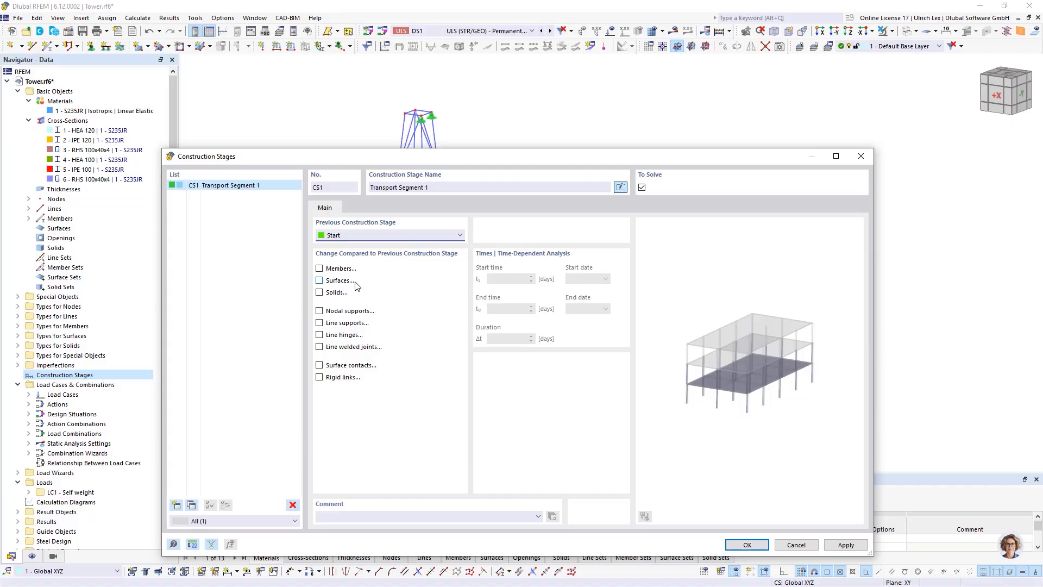
{"action": "left_click", "coordinate": [321, 270]}
{"action": "left_click", "coordinate": [363, 208]}
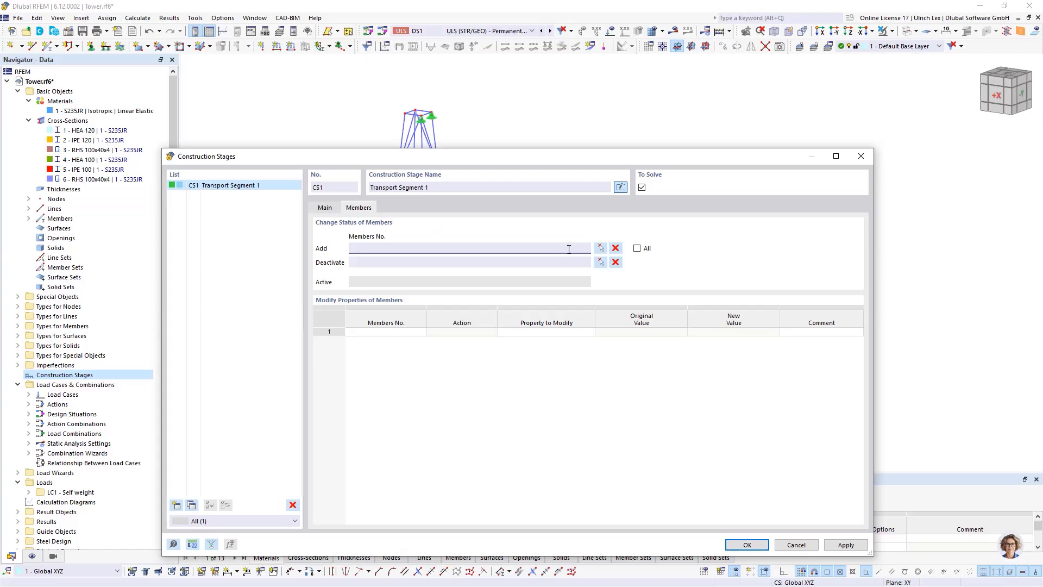
Add members 1-28, the lower tower segment up to the mid-height frame, to construction stage CS1.
{"action": "left_click", "coordinate": [601, 248]}
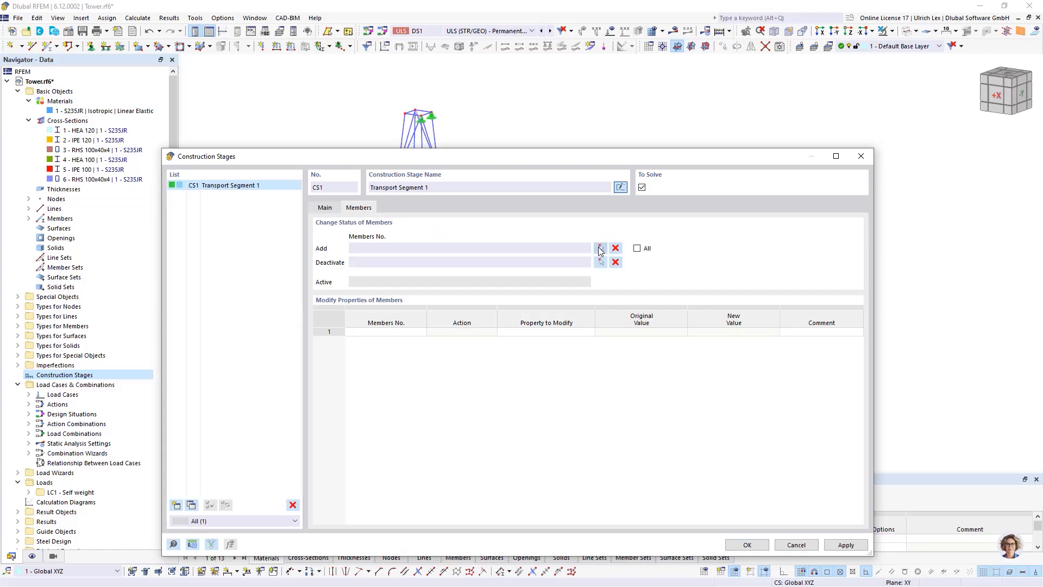
{"action": "middle_click_drag", "start_coordinate": [524, 362], "coordinate": [598, 333], "text": "ctrl"}
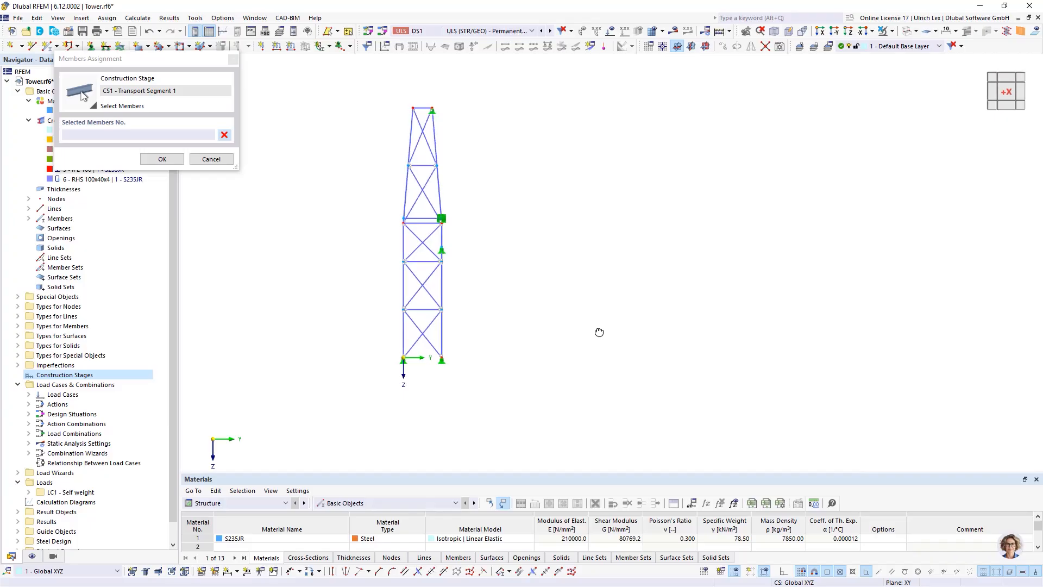
{"action": "scroll", "coordinate": [416, 279], "scroll_direction": "up", "scroll_amount": 2}
{"action": "left_click_drag", "start_coordinate": [366, 208], "coordinate": [505, 442]}
{"action": "middle_click_drag", "start_coordinate": [709, 278], "coordinate": [552, 293], "text": "ctrl"}
{"action": "scroll", "coordinate": [406, 181], "scroll_direction": "up", "scroll_amount": 3}
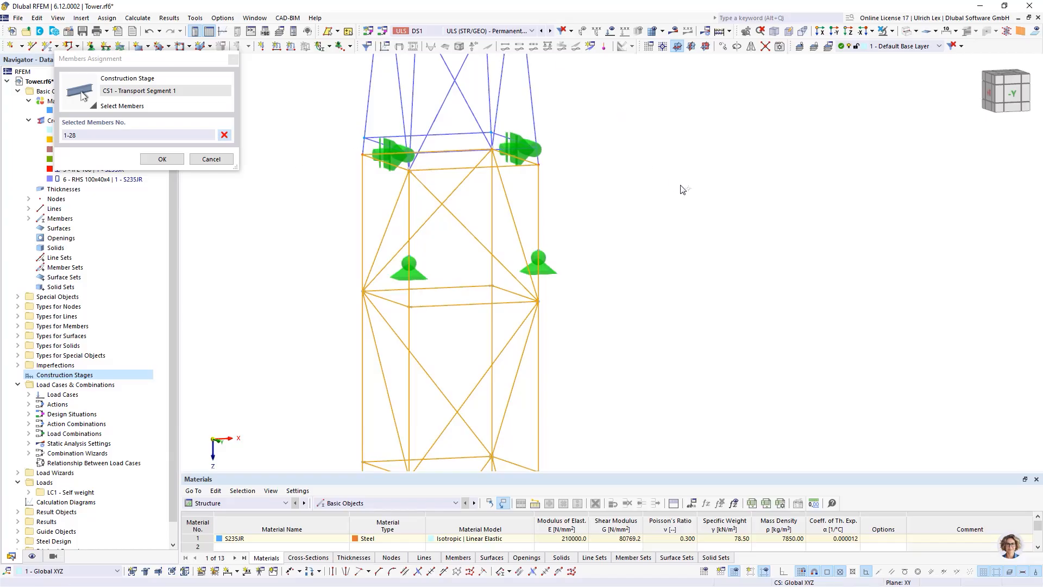
{"action": "scroll", "coordinate": [320, 158], "scroll_direction": "down", "scroll_amount": 2}
{"action": "left_click", "coordinate": [162, 159]}
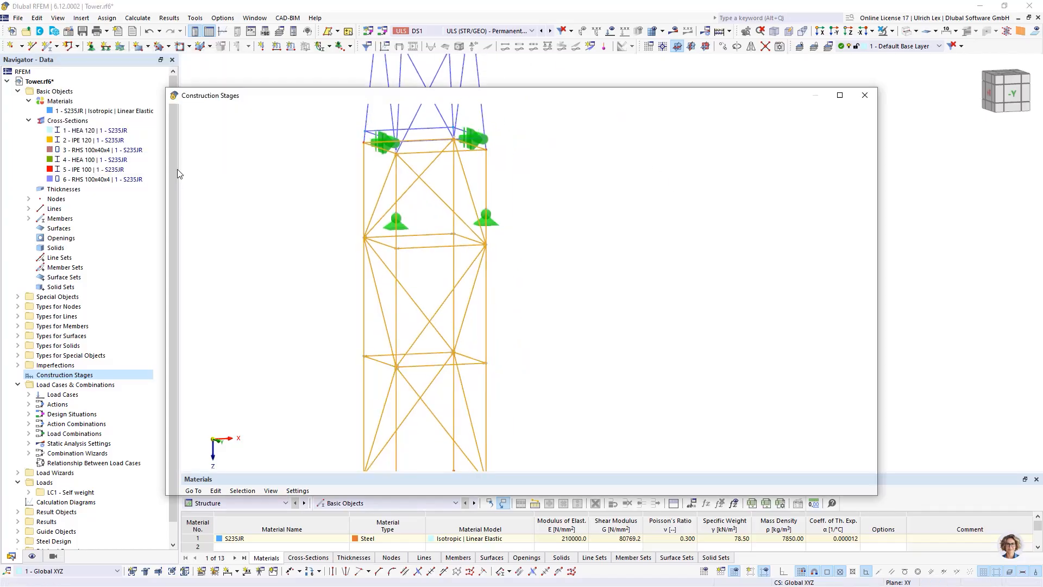
{"action": "left_click_drag", "start_coordinate": [395, 97], "coordinate": [422, 104]}
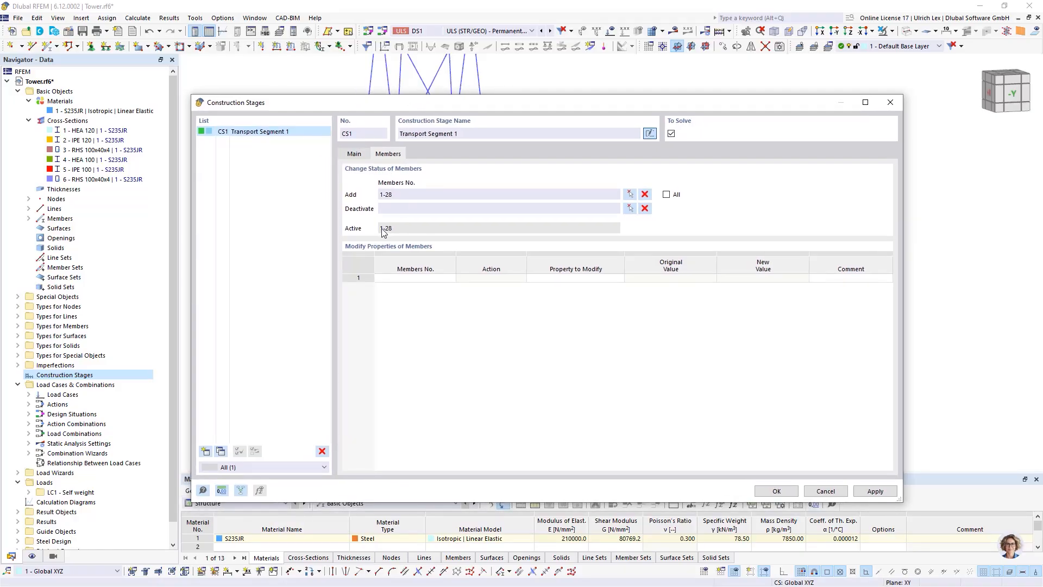
Enable nodal support changes for CS1 and pick supported nodes 29 and 30 on the legs just below the mid-height frame.
{"action": "left_click", "coordinate": [354, 154]}
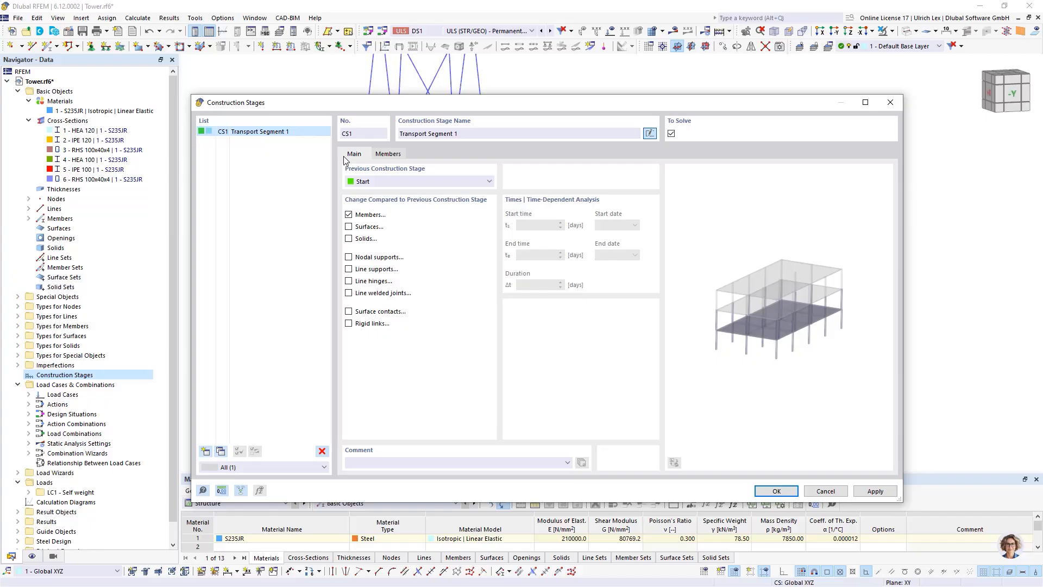
{"action": "left_click", "coordinate": [348, 258]}
{"action": "left_click", "coordinate": [442, 155]}
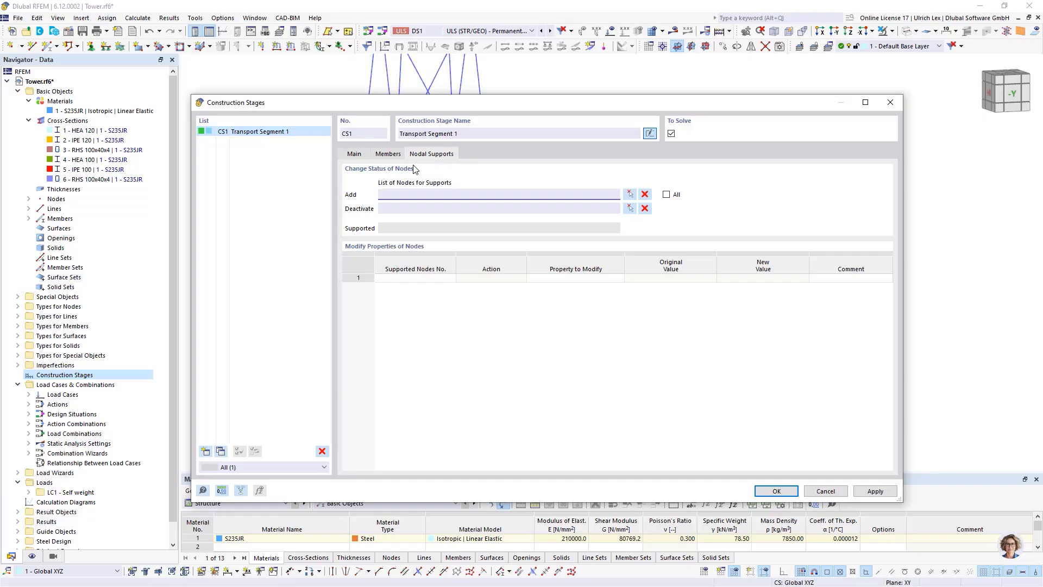
{"action": "left_click", "coordinate": [629, 195]}
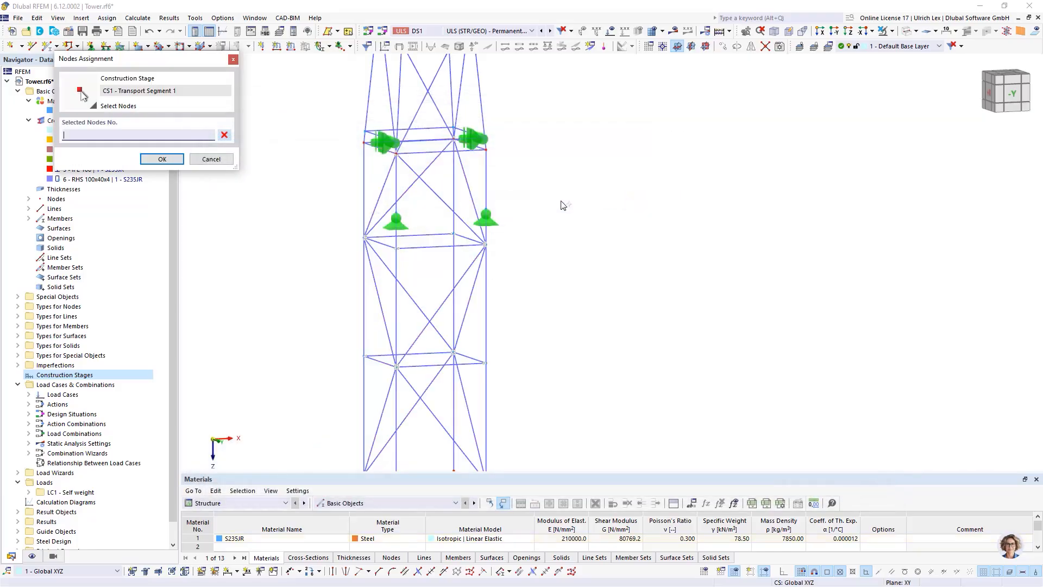
{"action": "left_click", "coordinate": [397, 218]}
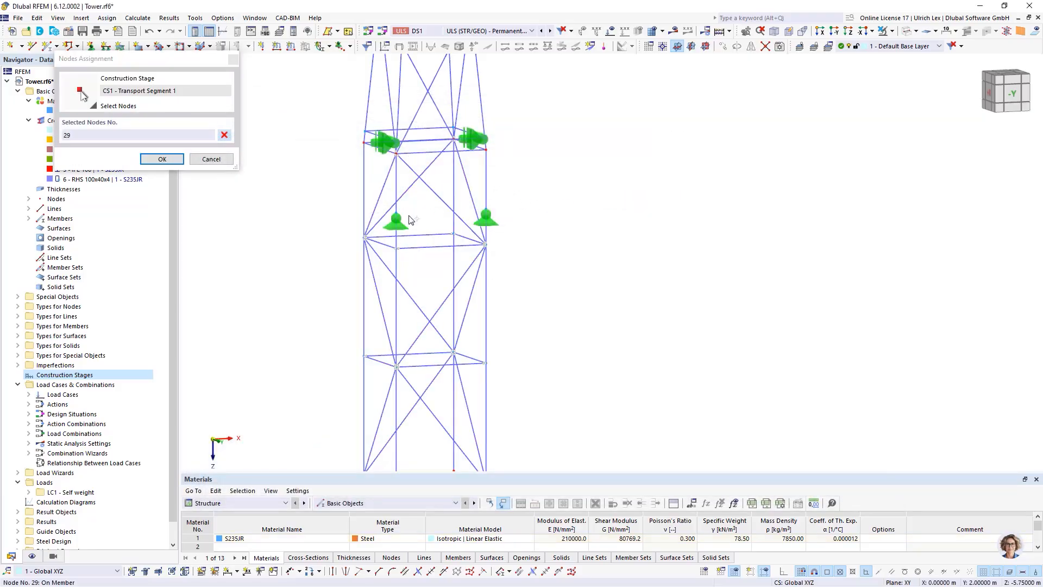
{"action": "left_click", "coordinate": [488, 211]}
{"action": "scroll", "coordinate": [355, 145], "scroll_direction": "down", "scroll_amount": 4}
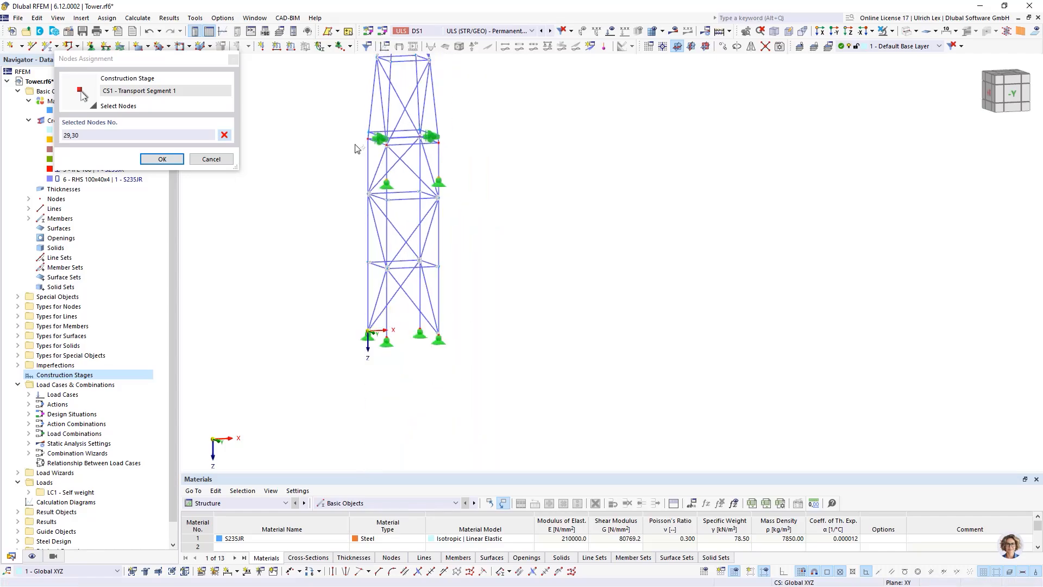
Include base nodes 5 and 7 in the supported nodes and add the complete selection to CS1.
{"action": "middle_click_drag", "start_coordinate": [295, 226], "coordinate": [390, 227], "text": "ctrl"}
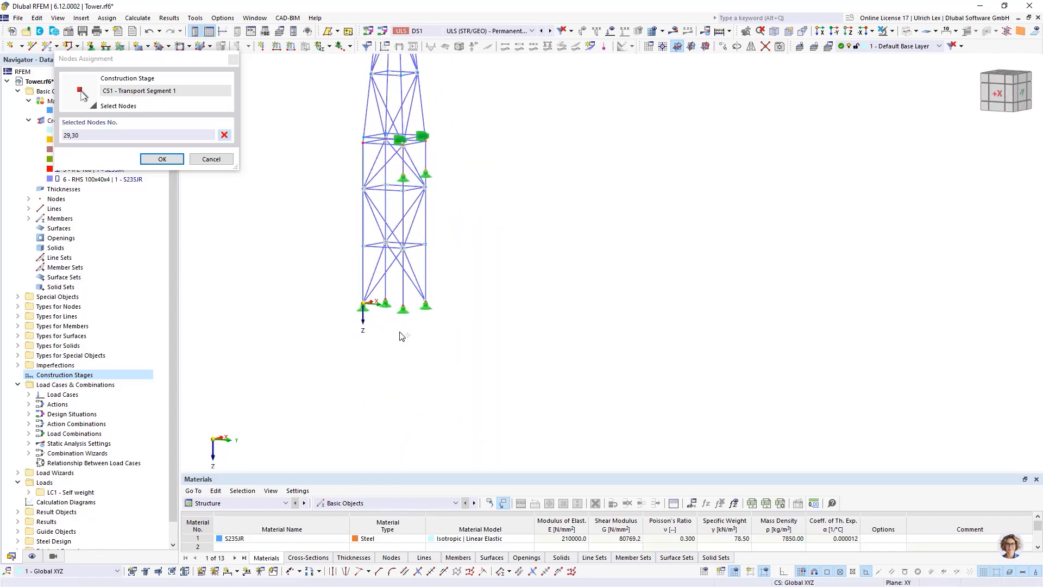
{"action": "scroll", "coordinate": [409, 319], "scroll_direction": "up", "scroll_amount": 3}
{"action": "left_click", "coordinate": [402, 307]}
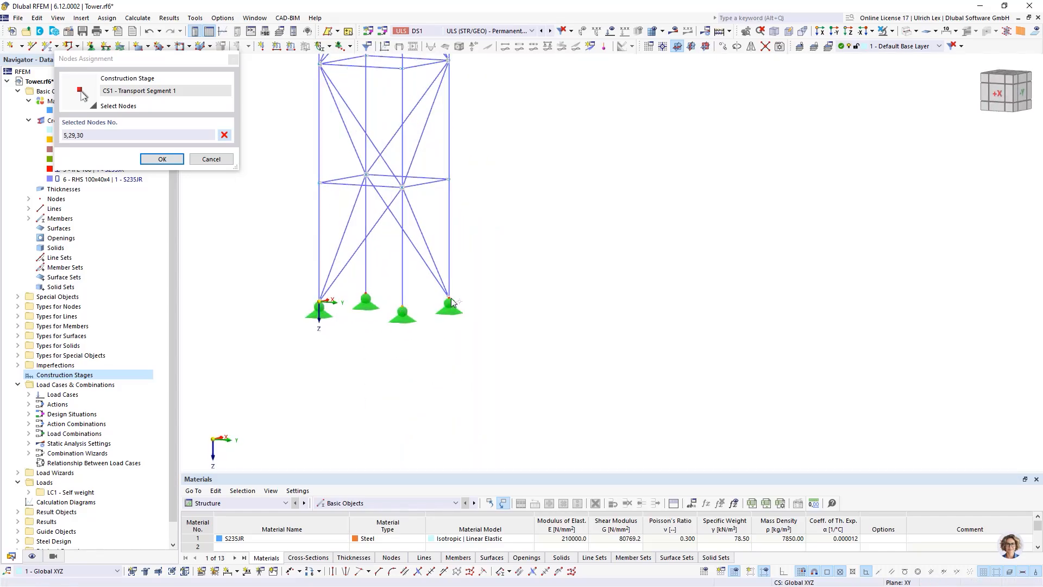
{"action": "left_click", "coordinate": [448, 298]}
{"action": "scroll", "coordinate": [563, 326], "scroll_direction": "down", "scroll_amount": 2}
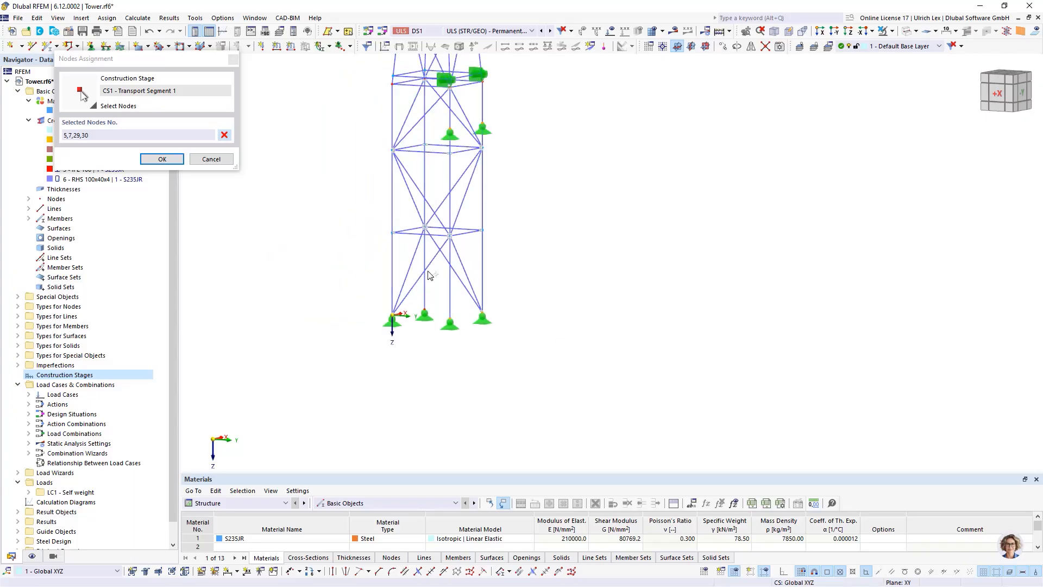
{"action": "left_click", "coordinate": [162, 159]}
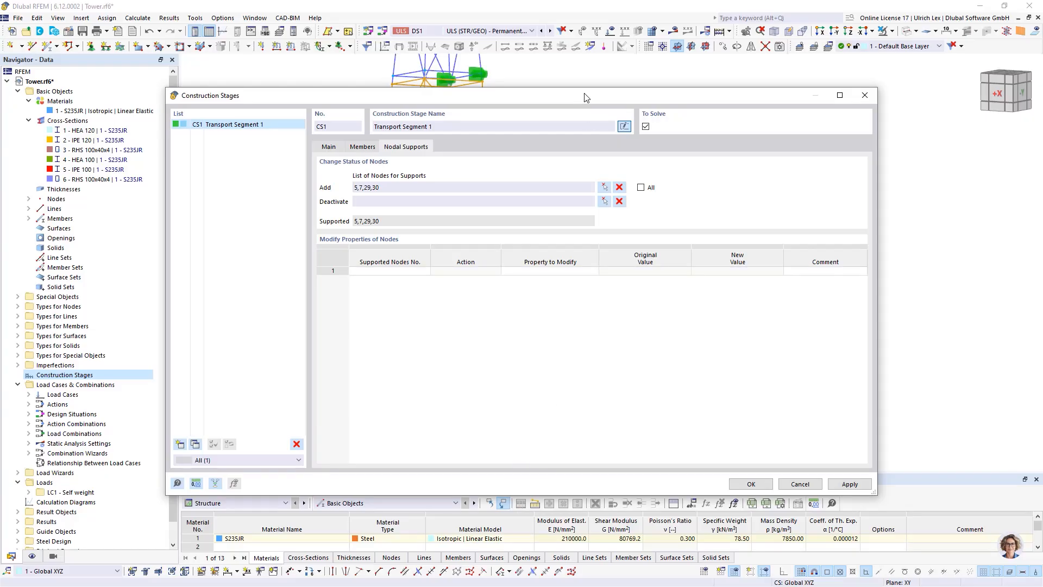
{"action": "left_click_drag", "start_coordinate": [586, 97], "coordinate": [574, 195]}
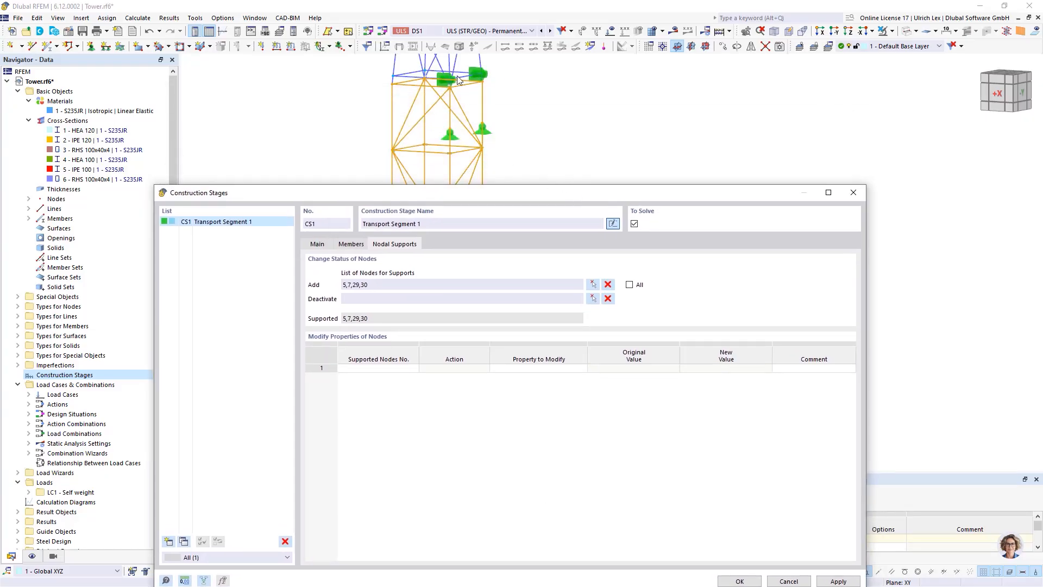
{"action": "left_click_drag", "start_coordinate": [547, 194], "coordinate": [606, 126]}
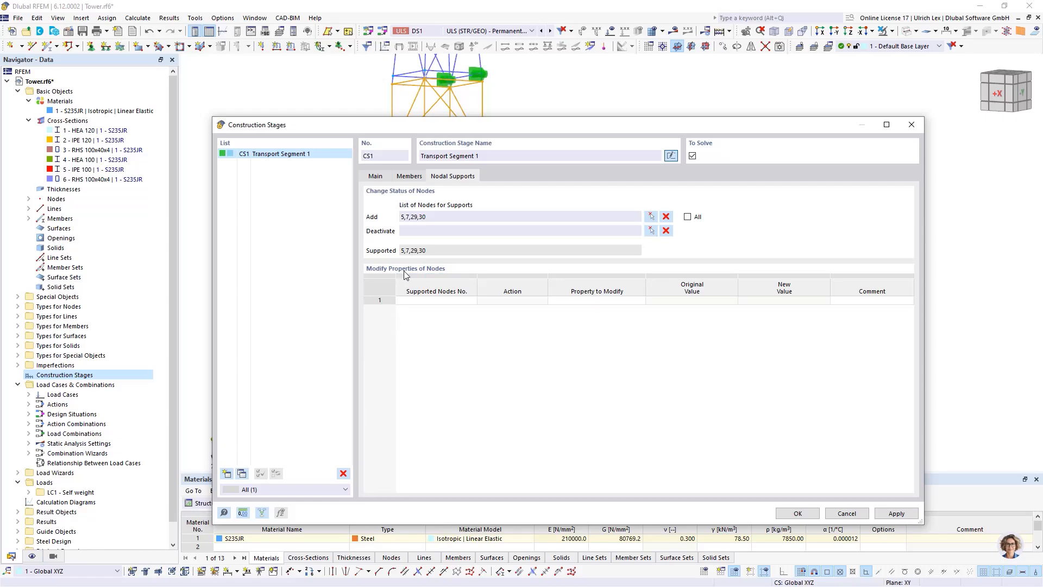
Create a modification entry for supported nodes 5 and 7 with Support as the property to modify.
{"action": "left_click", "coordinate": [438, 300]}
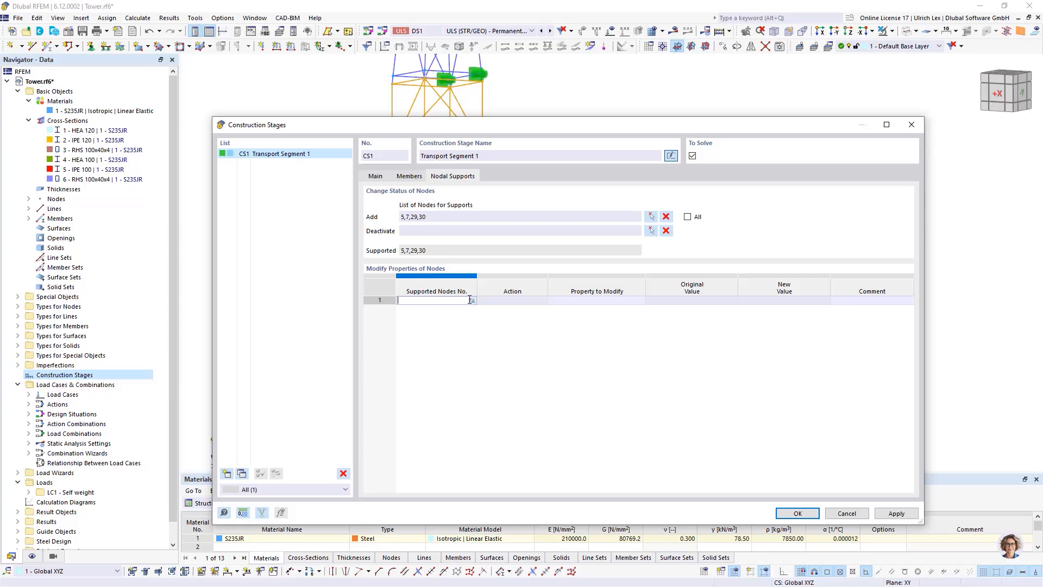
{"action": "left_click", "coordinate": [471, 301]}
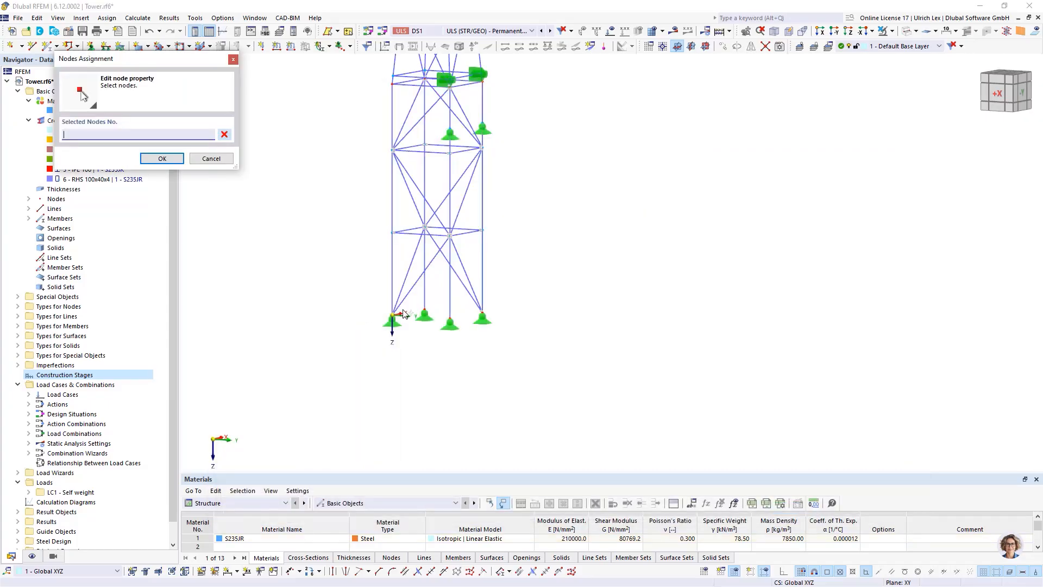
{"action": "left_click", "coordinate": [484, 313]}
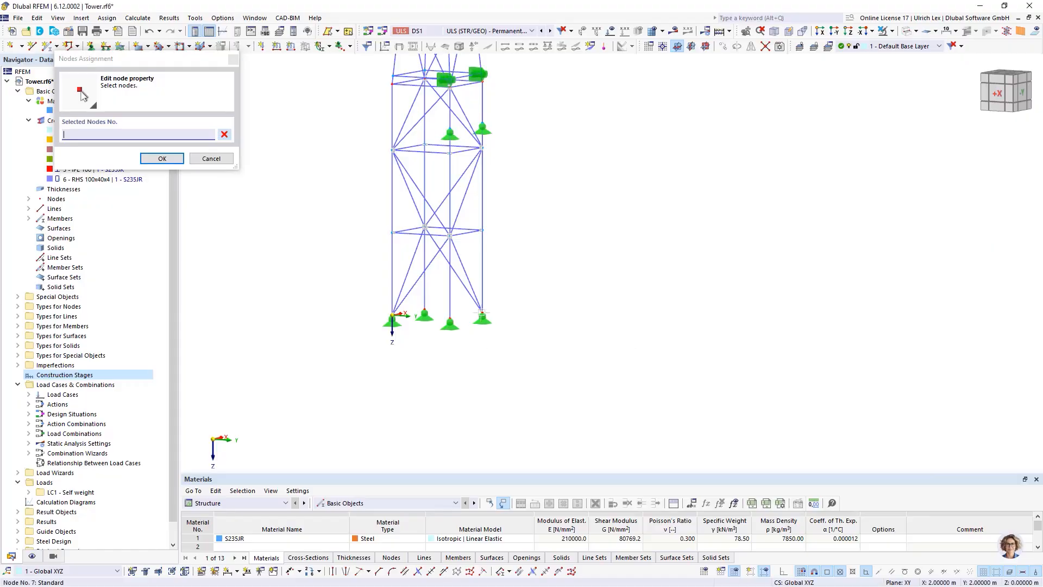
{"action": "left_click", "coordinate": [451, 319]}
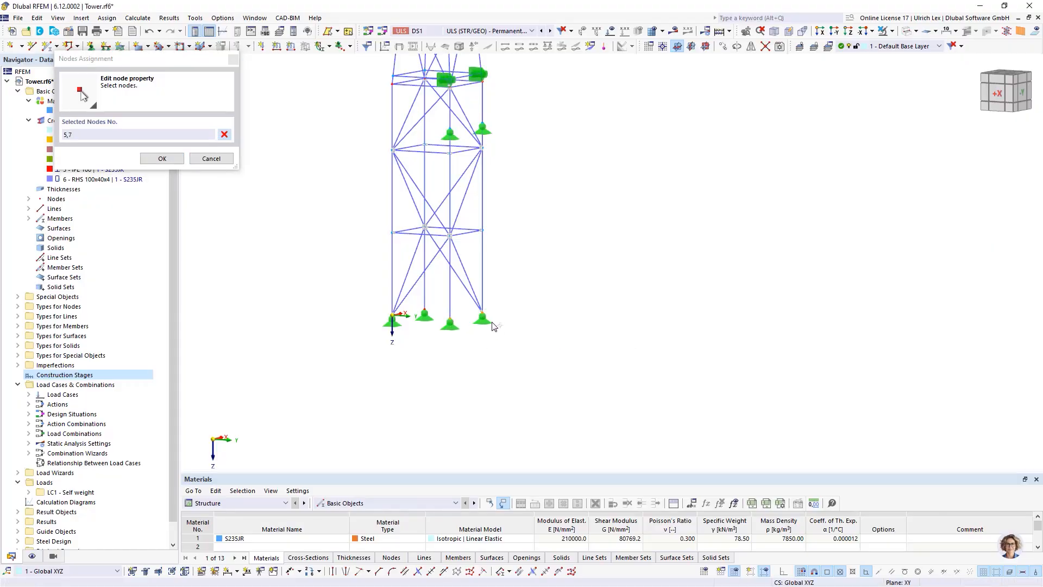
{"action": "left_click", "coordinate": [162, 159]}
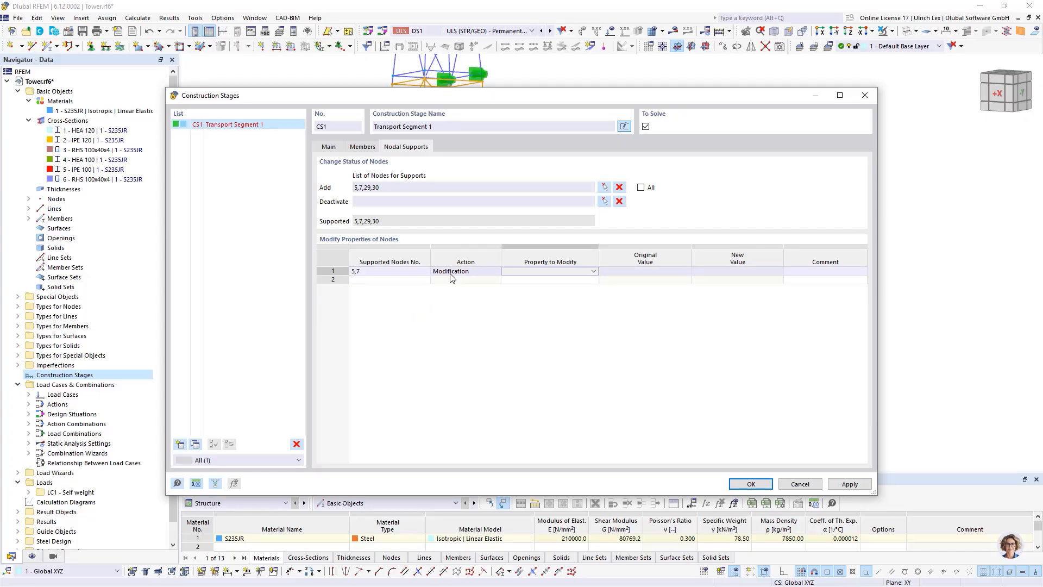
{"action": "left_click", "coordinate": [531, 272]}
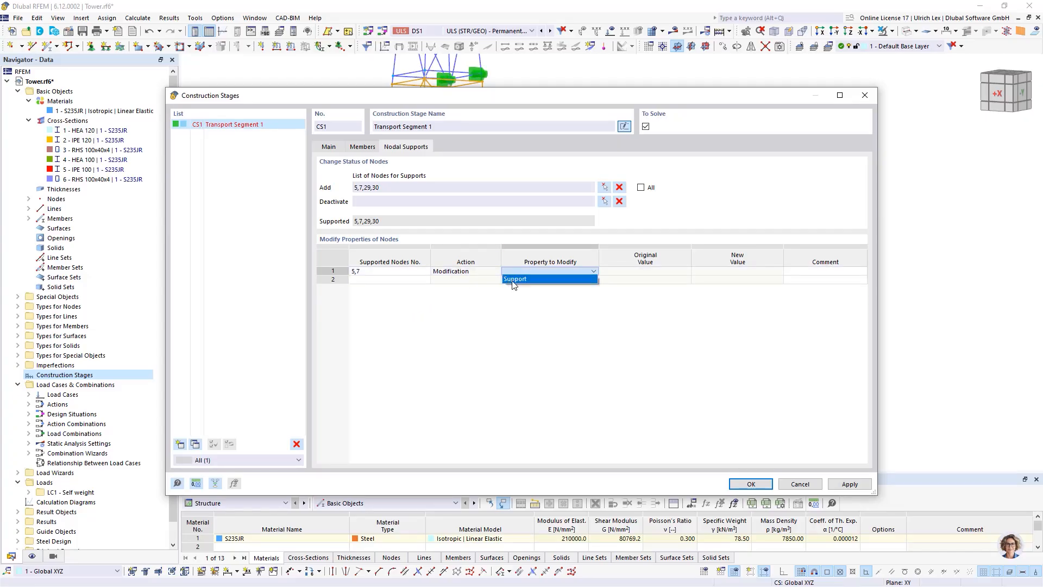
{"action": "left_click", "coordinate": [511, 279]}
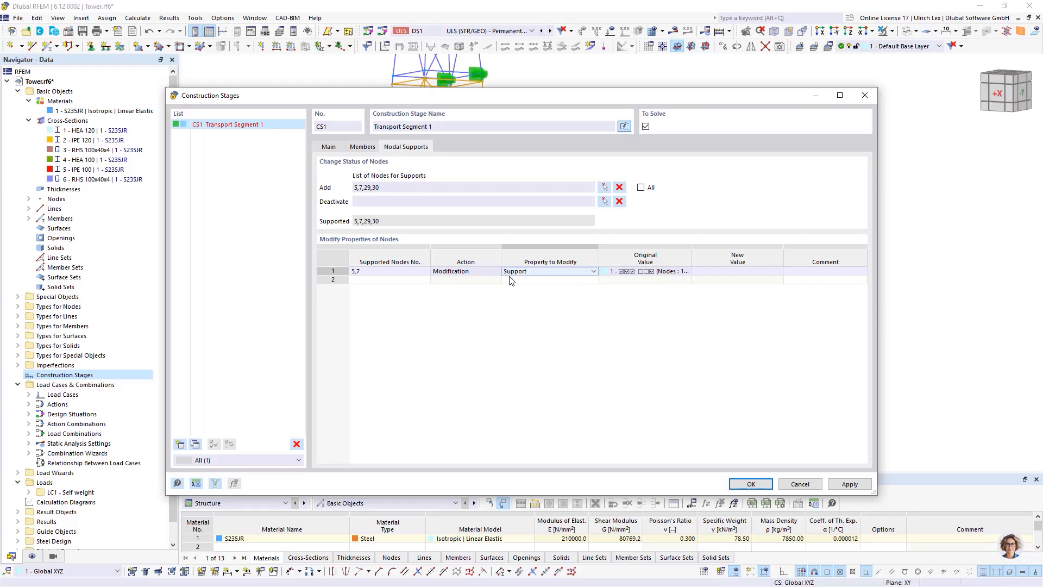
Assign nodal support type 7 as the new value for nodes 5 and 7 and save the construction stage.
{"action": "left_click_drag", "start_coordinate": [641, 91], "coordinate": [552, 91]}
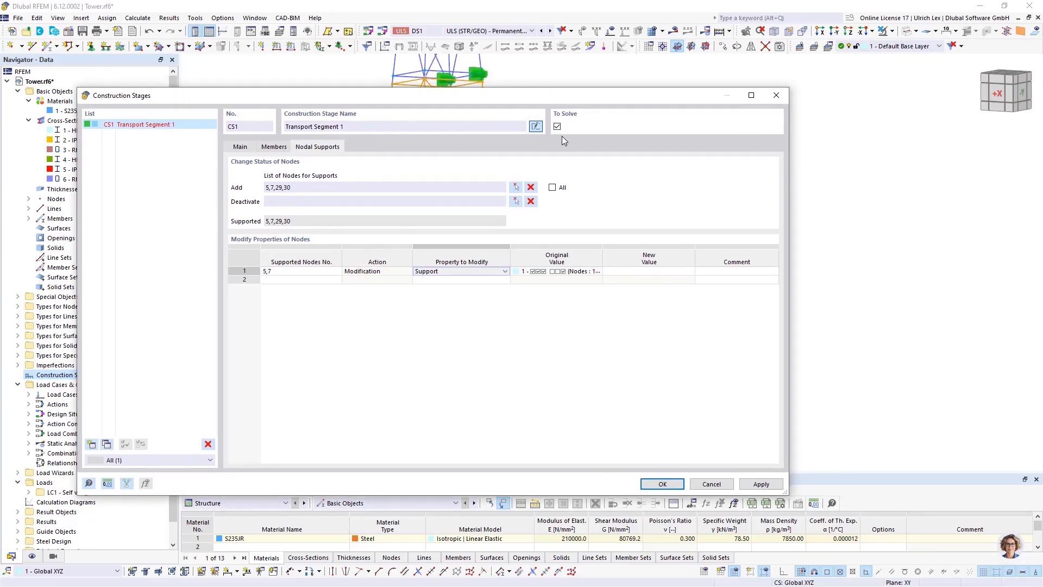
{"action": "left_click", "coordinate": [591, 272]}
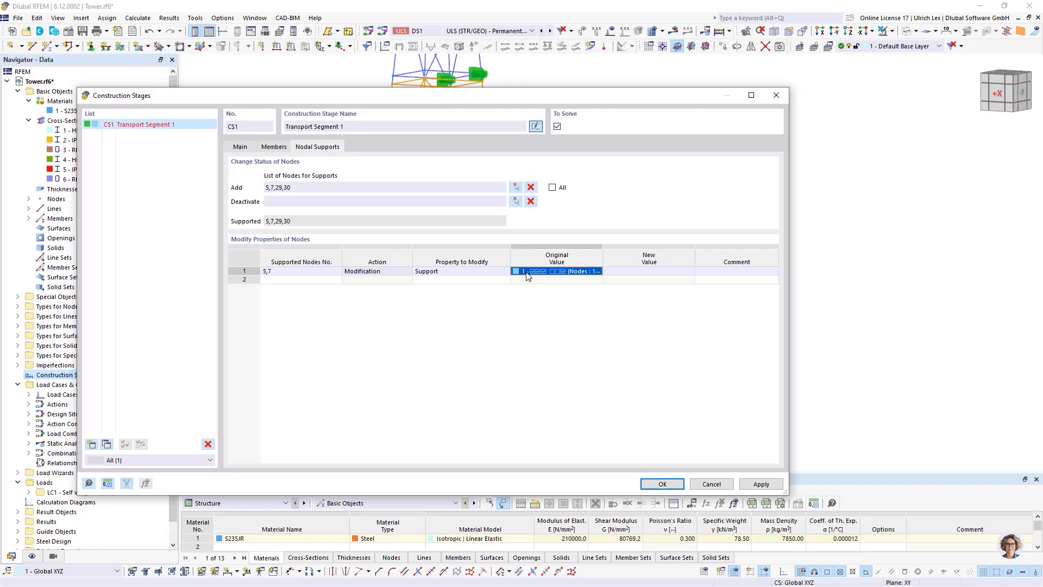
{"action": "left_click", "coordinate": [616, 274]}
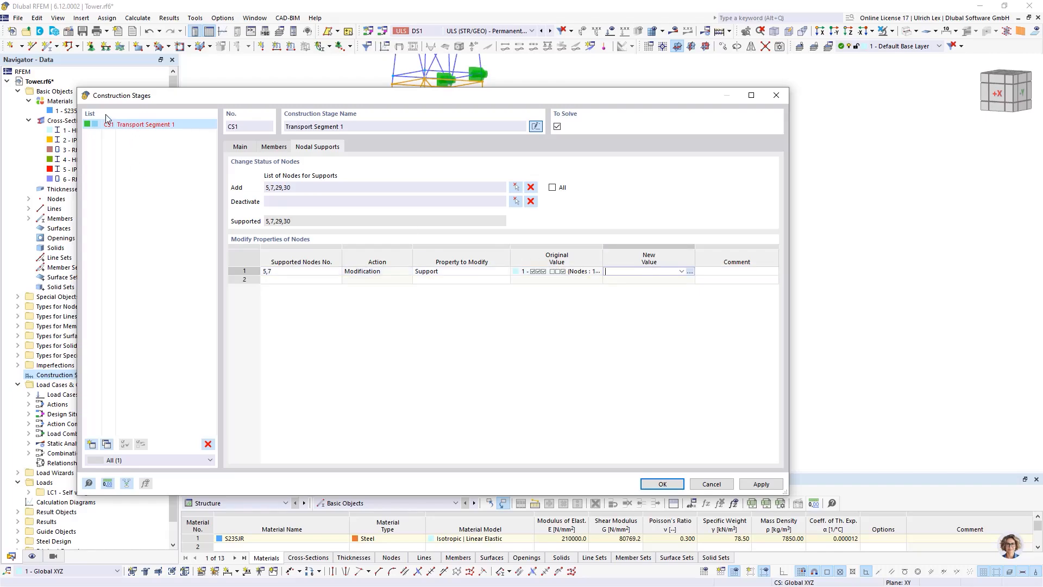
{"action": "left_click", "coordinate": [682, 271]}
{"action": "left_click", "coordinate": [683, 323]}
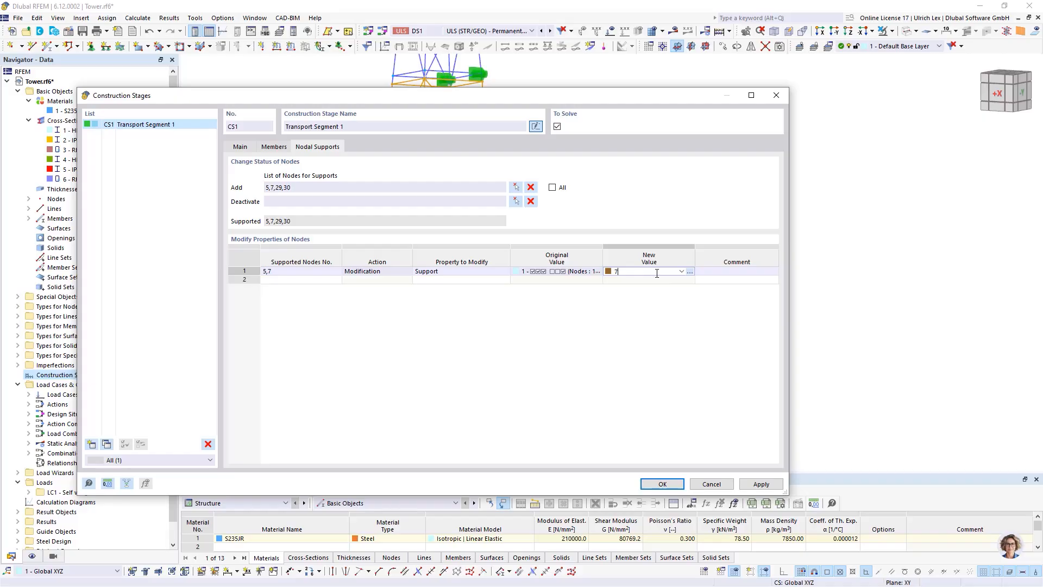
{"action": "left_click", "coordinate": [680, 279]}
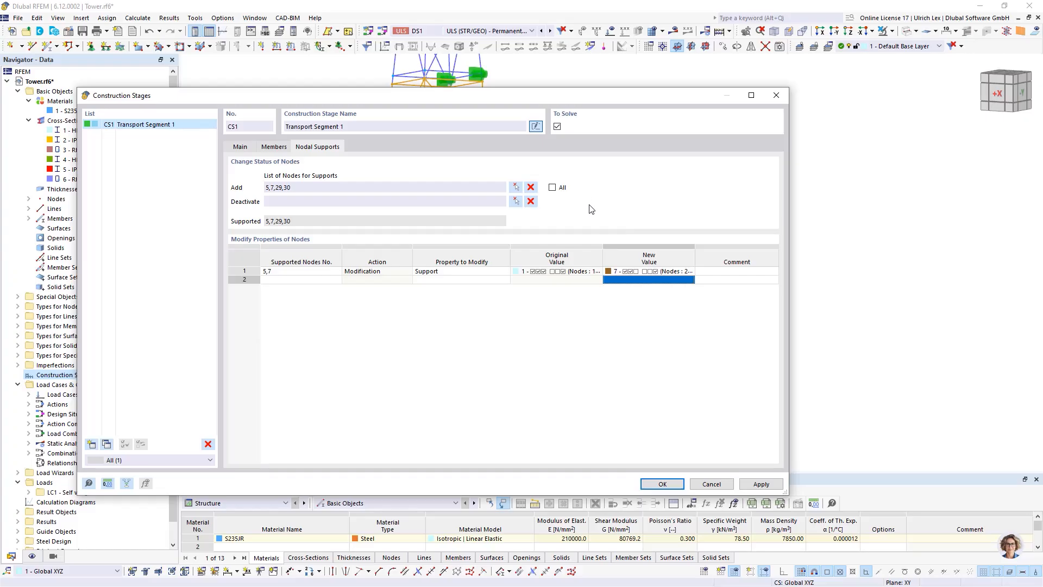
{"action": "left_click", "coordinate": [537, 306]}
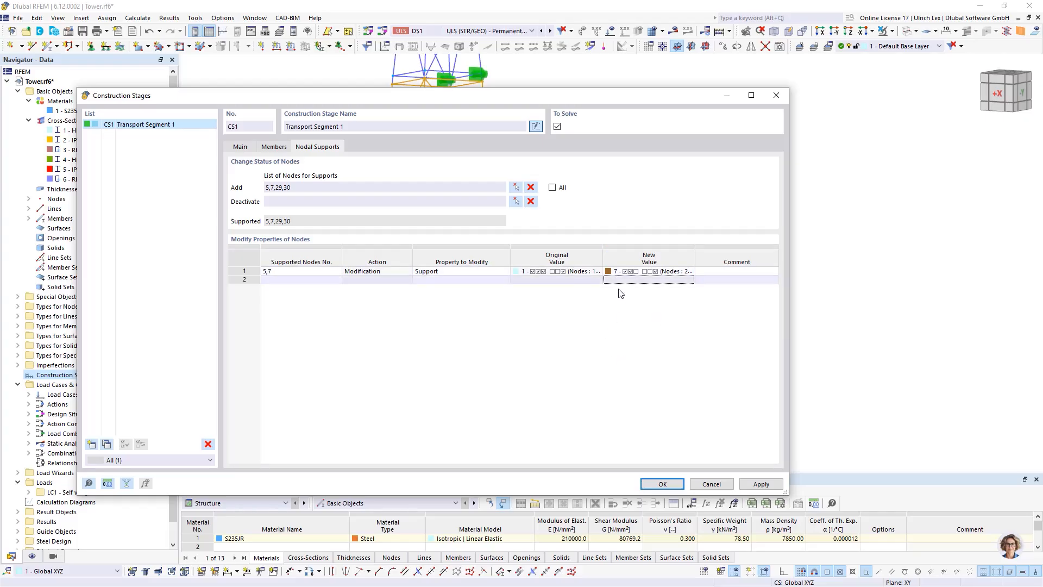
{"action": "left_click", "coordinate": [664, 483]}
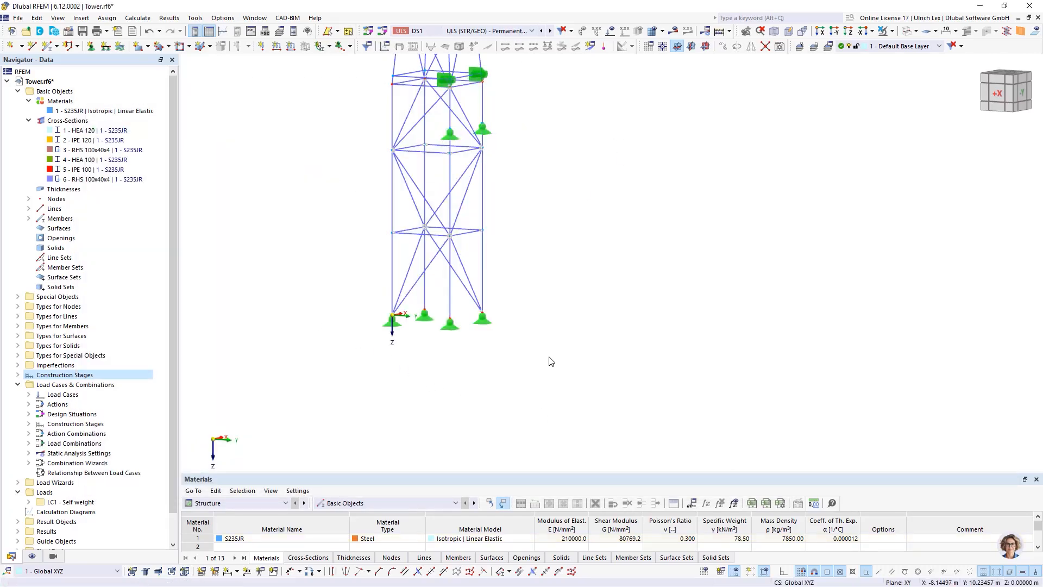
Switch to the Turm_Transport.rf6 model and examine the horizontally lying segment with its four supports.
{"action": "left_click", "coordinate": [258, 22]}
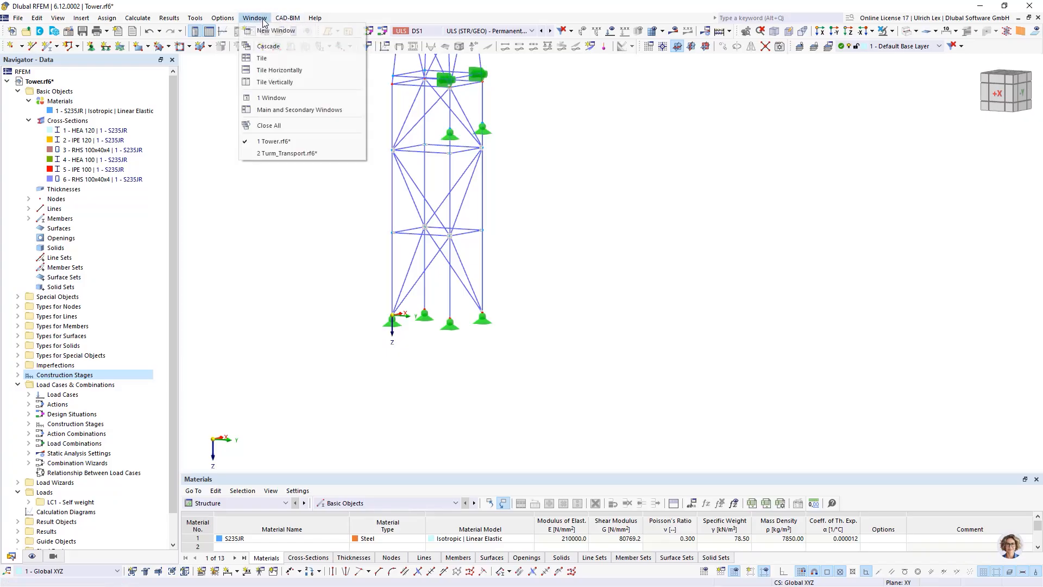
{"action": "left_click", "coordinate": [282, 156]}
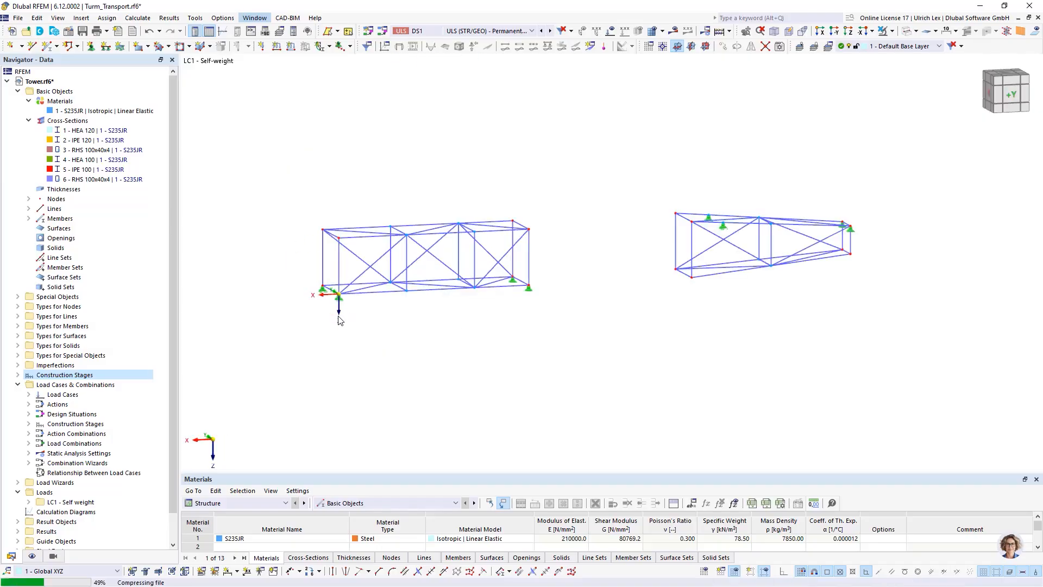
{"action": "scroll", "coordinate": [339, 321], "scroll_direction": "up", "scroll_amount": 2}
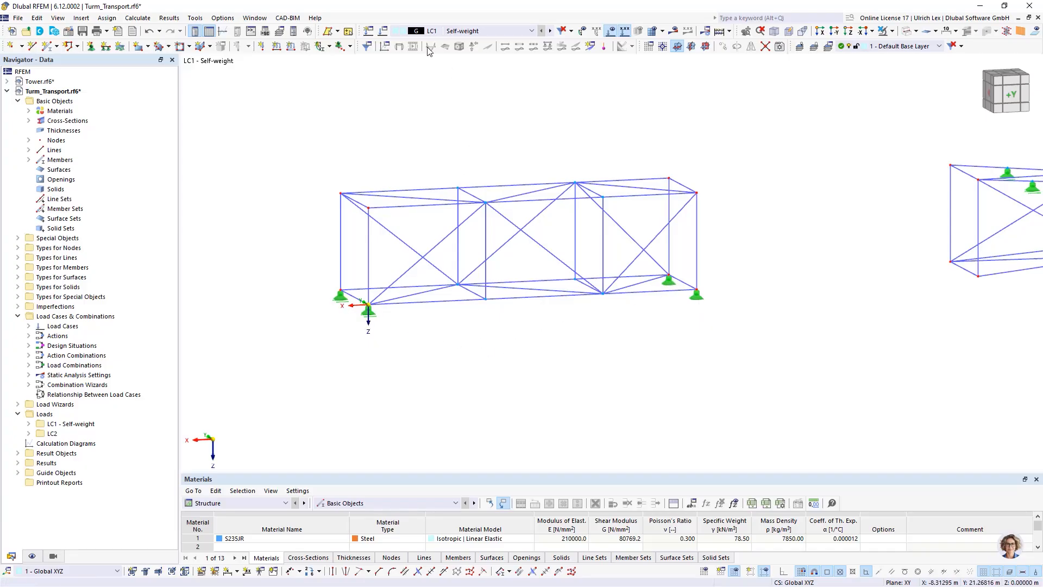
Switch back to the Tower.rf6 model and display construction stage CS1 - Transport Segment 1 to examine its active members and supports.
{"action": "left_click", "coordinate": [222, 18]}
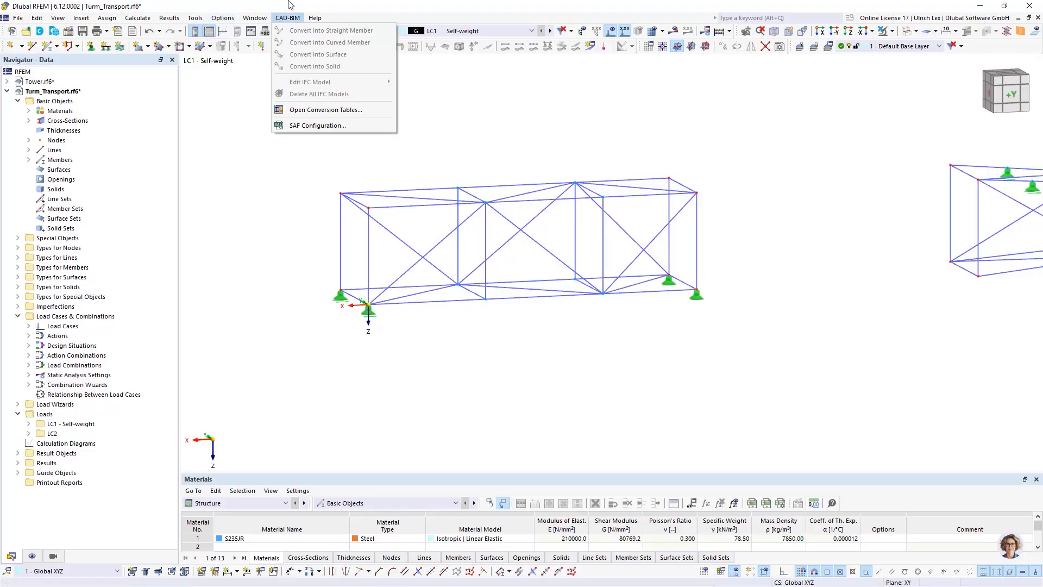
{"action": "left_click", "coordinate": [308, 142]}
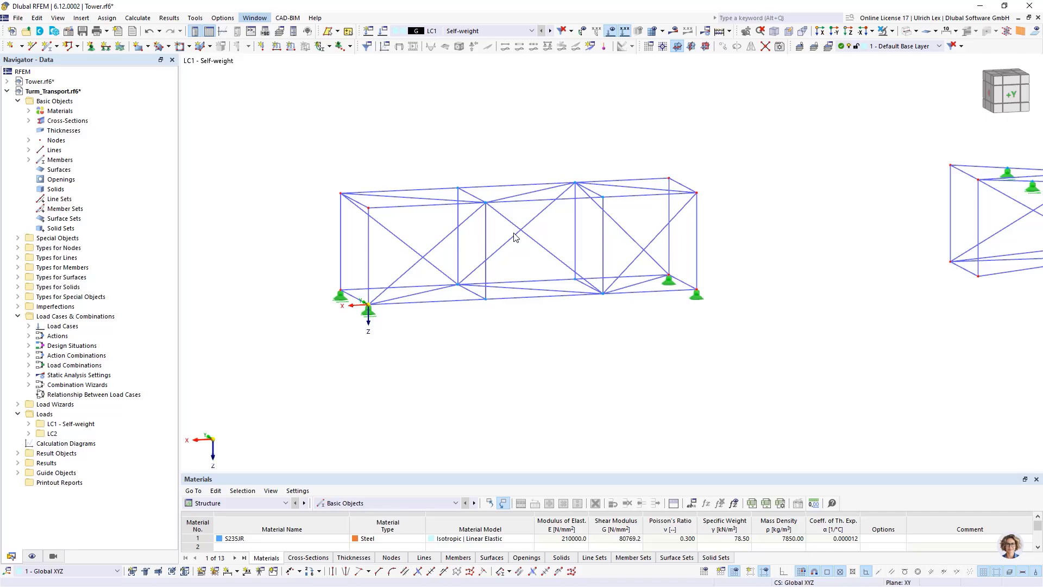
{"action": "scroll", "coordinate": [564, 314], "scroll_direction": "down", "scroll_amount": 1}
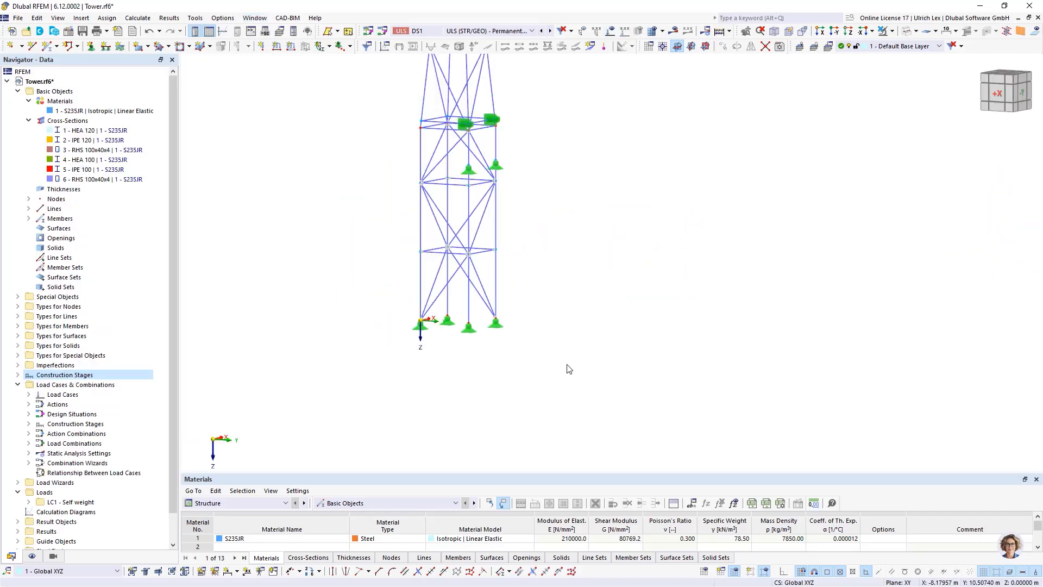
{"action": "left_click", "coordinate": [510, 31]}
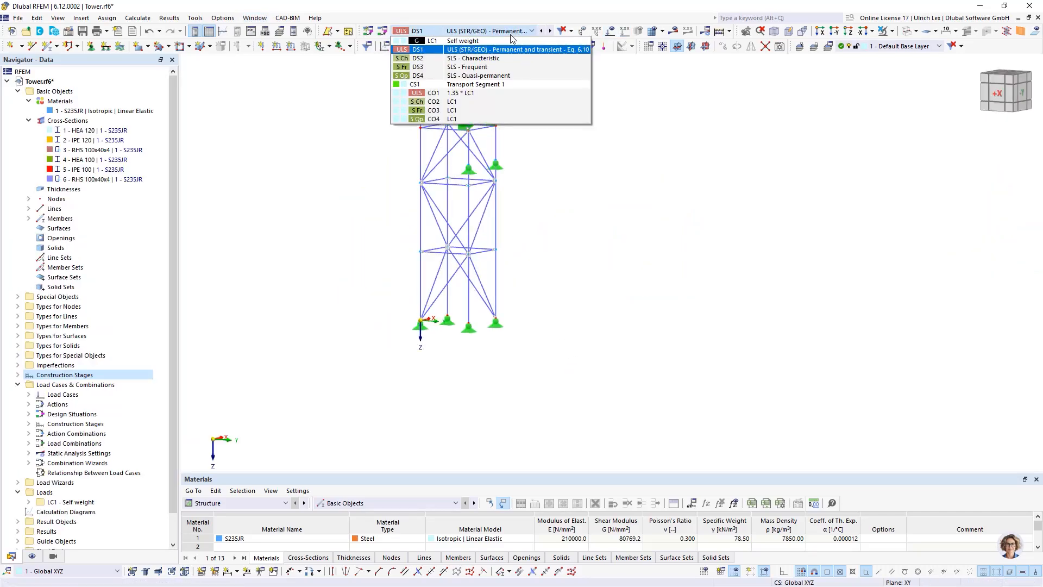
{"action": "left_click", "coordinate": [512, 84]}
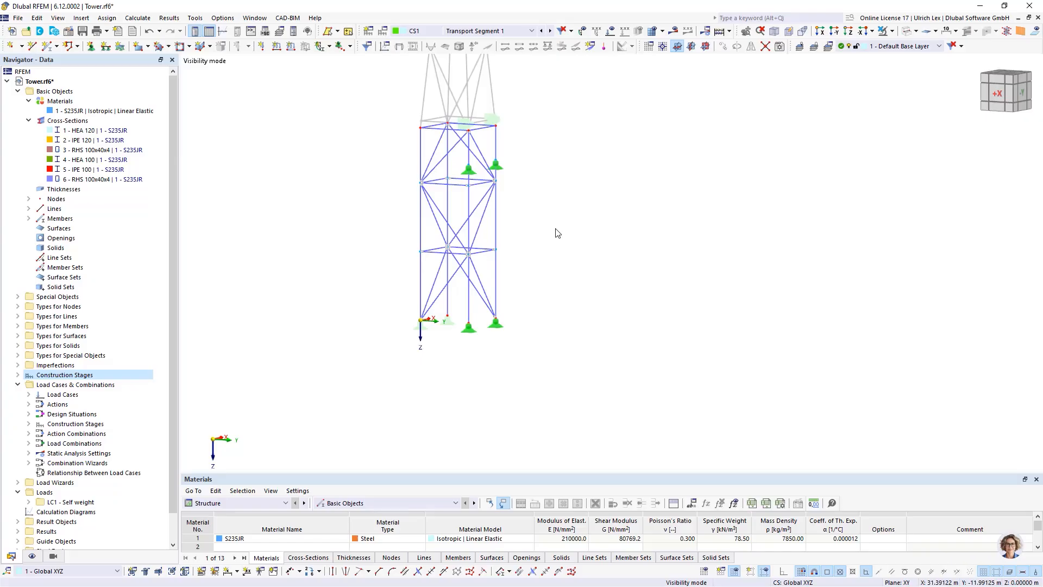
{"action": "middle_click_drag", "start_coordinate": [554, 279], "coordinate": [535, 297], "text": "ctrl"}
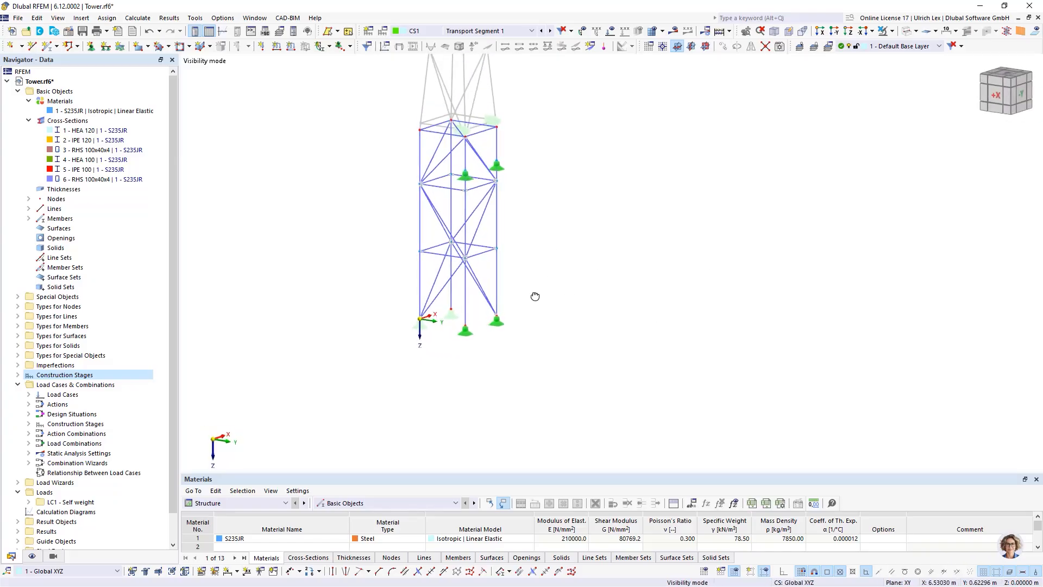
{"action": "scroll", "coordinate": [455, 325], "scroll_direction": "down", "scroll_amount": 1}
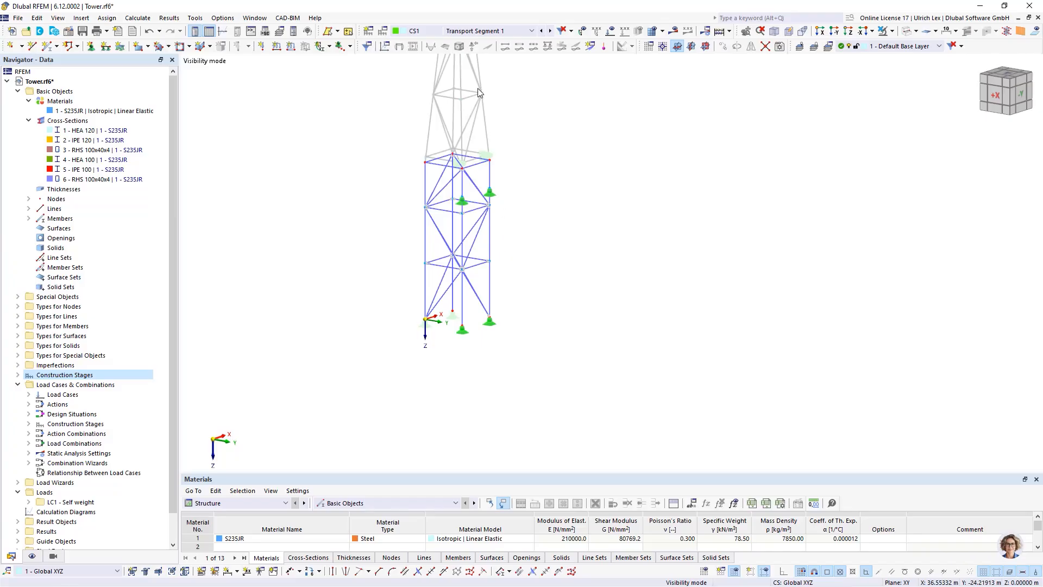
{"action": "scroll", "coordinate": [478, 91], "scroll_direction": "up", "scroll_amount": 1}
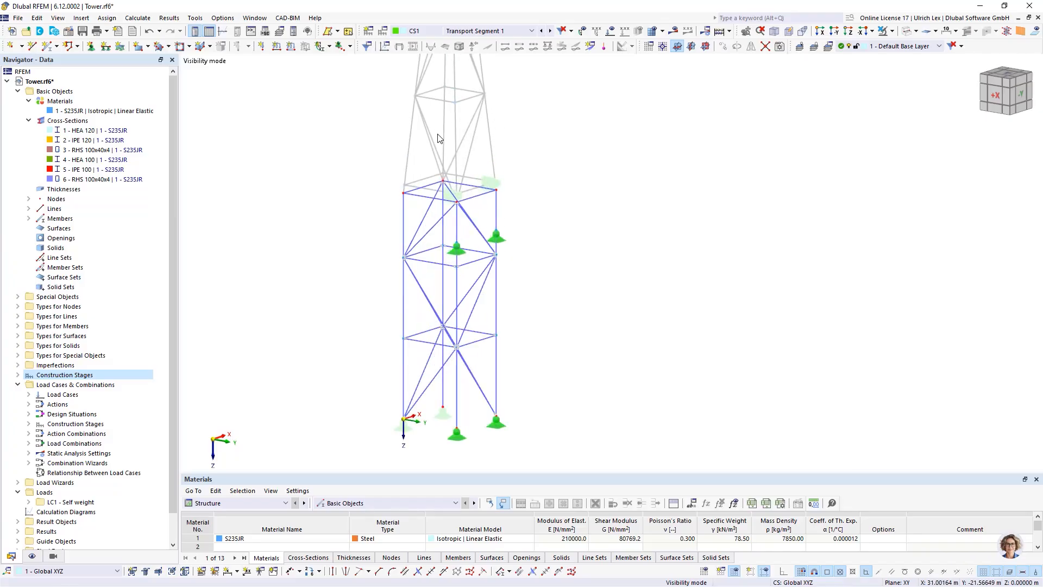
Turn off the background display of hidden objects for CS1, and turn that display back on.
{"action": "right_click", "coordinate": [551, 152]}
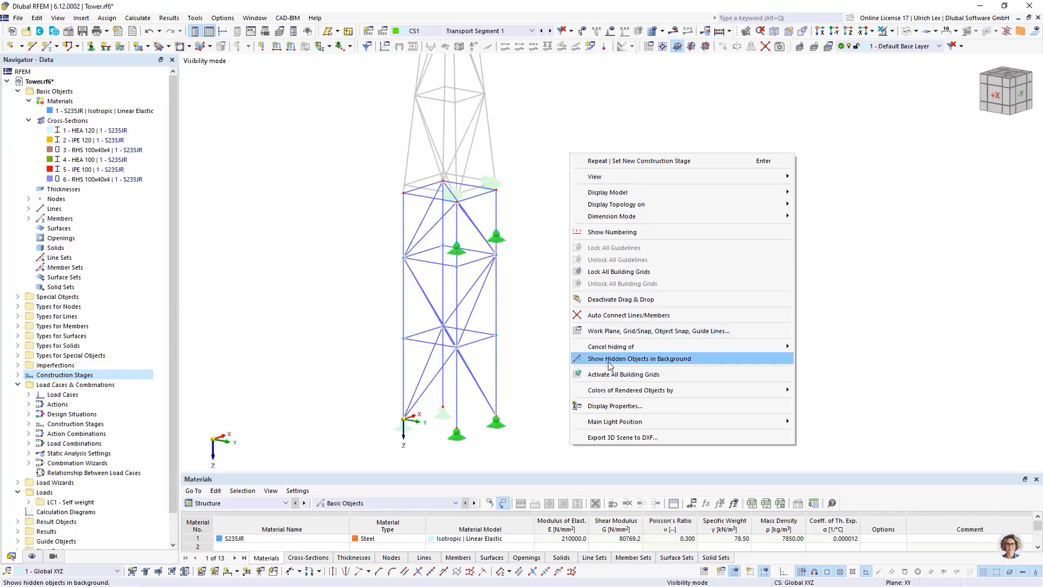
{"action": "left_click", "coordinate": [668, 360]}
{"action": "scroll", "coordinate": [646, 277], "scroll_direction": "down", "scroll_amount": 2}
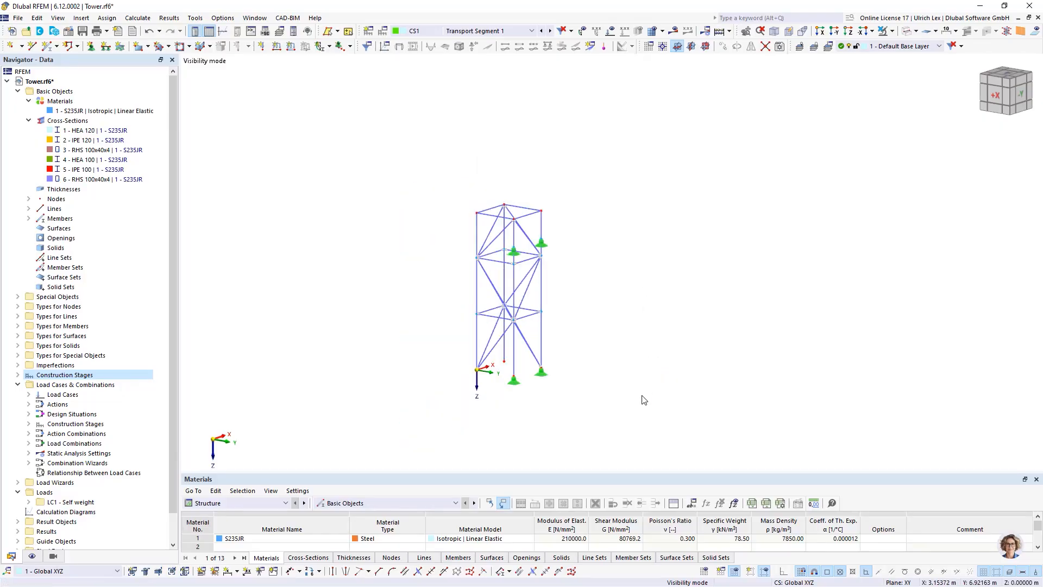
{"action": "mouse_move", "coordinate": [630, 405]}
{"action": "middle_mouse_down", "text": "ctrl"}
{"action": "mouse_move", "coordinate": [645, 352]}
{"action": "mouse_move", "coordinate": [680, 369]}
{"action": "mouse_move", "coordinate": [631, 398]}
{"action": "middle_mouse_up", "text": "ctrl"}
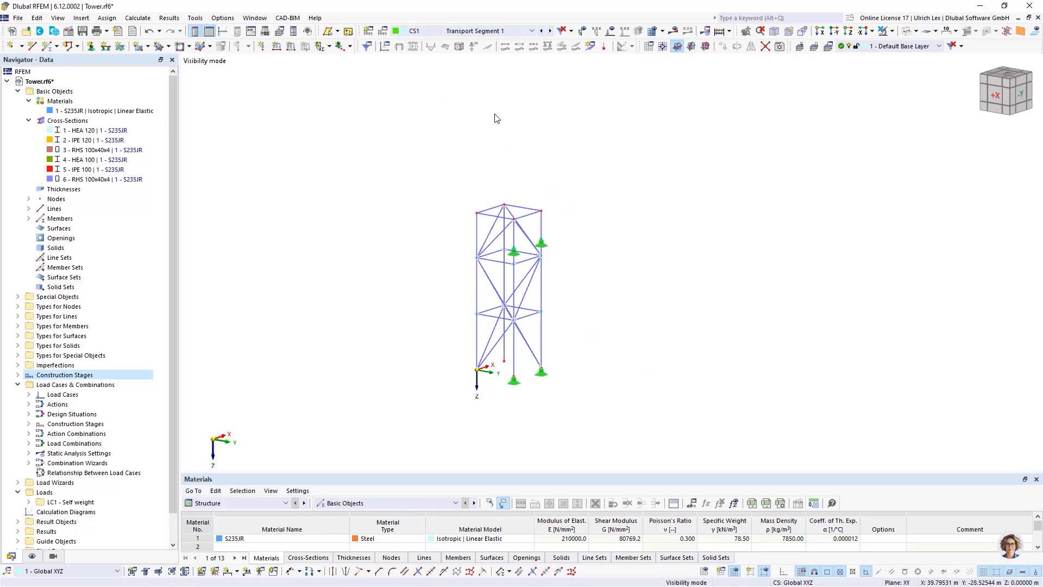
{"action": "scroll", "coordinate": [606, 290], "scroll_direction": "up", "scroll_amount": 1}
{"action": "right_click", "coordinate": [618, 226]}
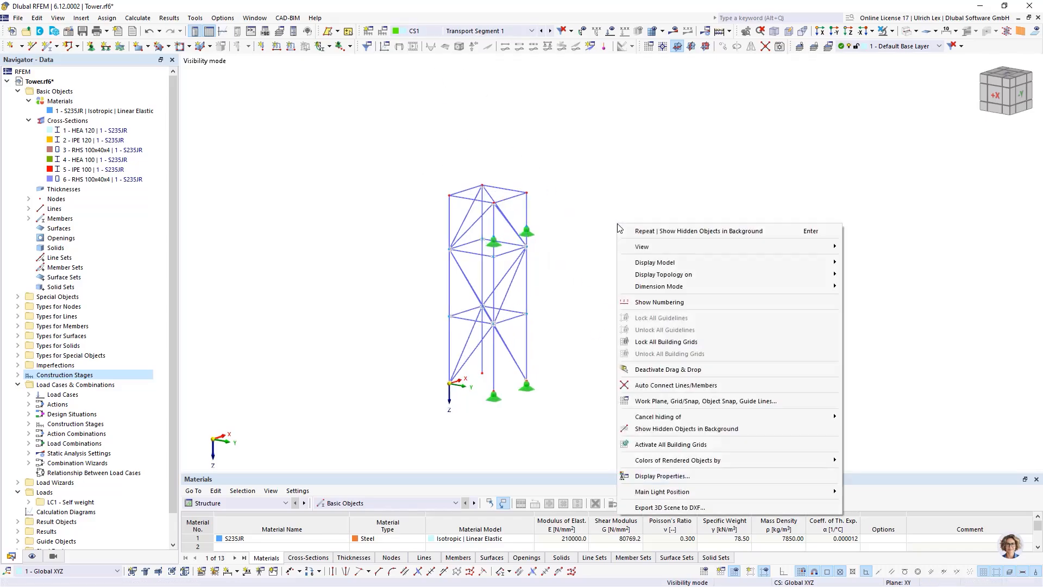
{"action": "left_click", "coordinate": [654, 433]}
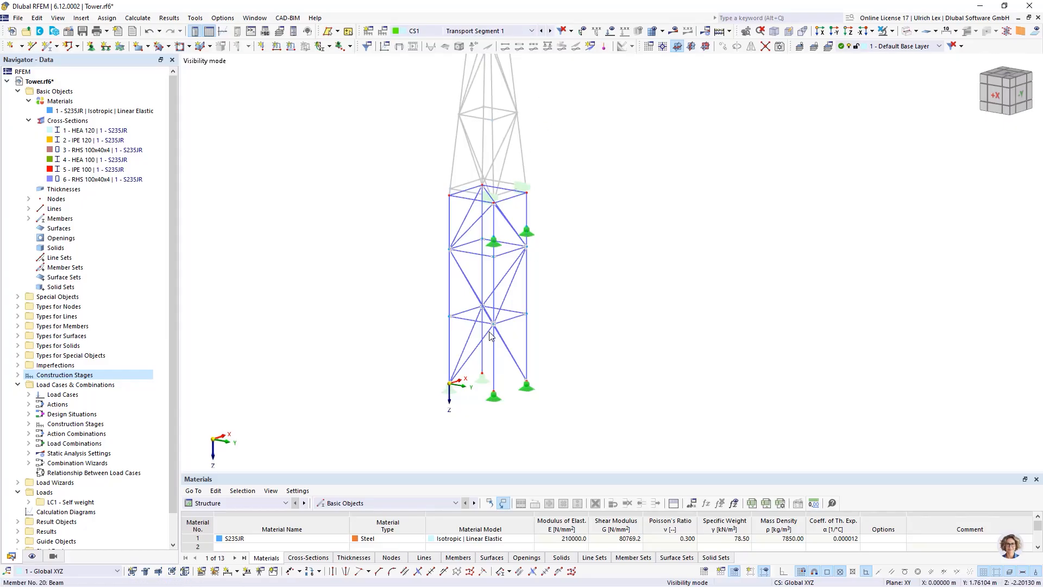
{"action": "middle_click_drag", "start_coordinate": [555, 357], "coordinate": [594, 349], "text": "ctrl"}
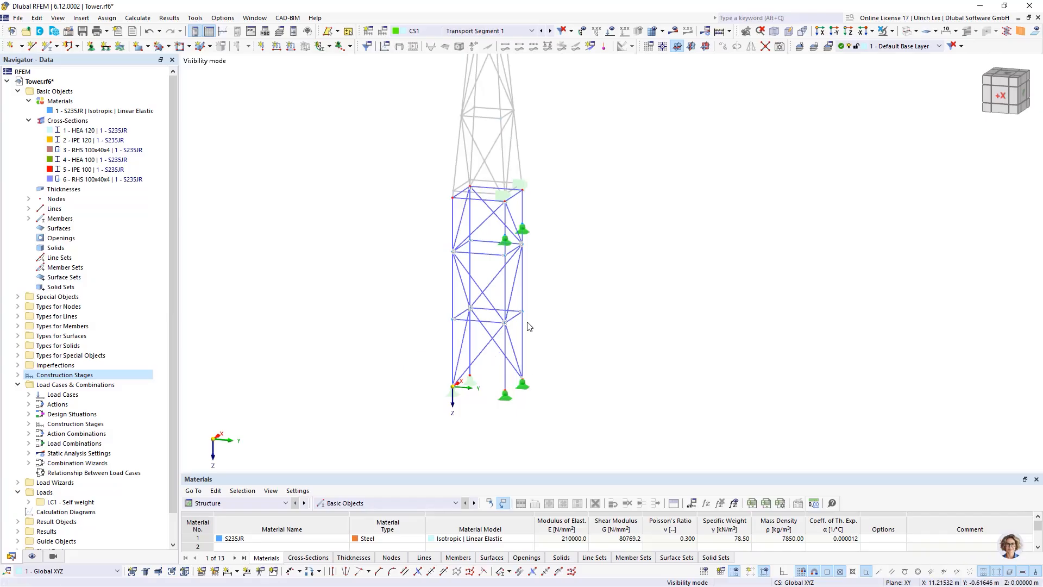
Create a second construction stage, CS2, with Start as its previous construction stage.
{"action": "double_click", "coordinate": [26, 378]}
{"action": "right_click", "coordinate": [52, 379]}
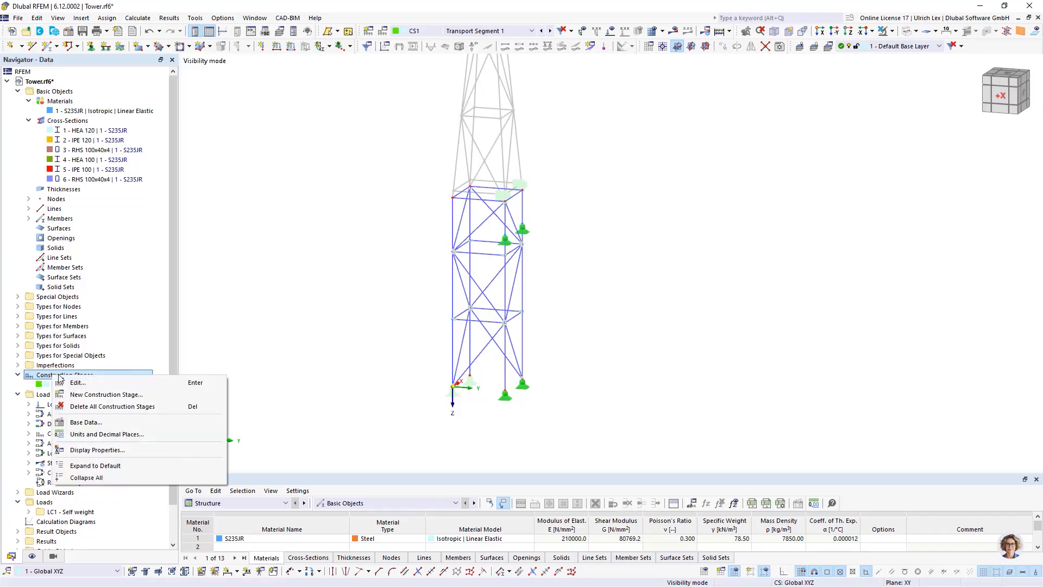
{"action": "left_click", "coordinate": [88, 396]}
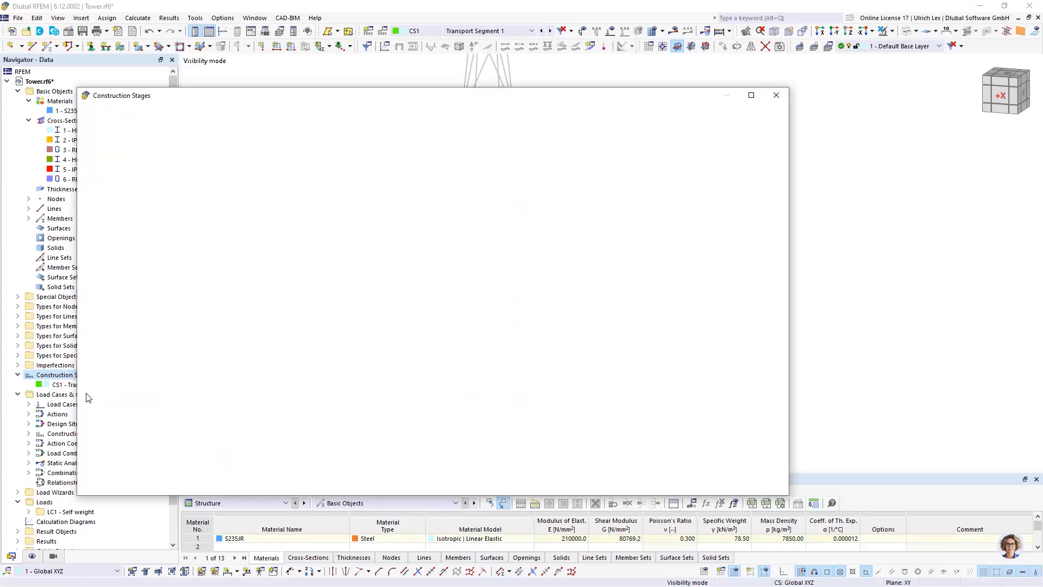
{"action": "left_click_drag", "start_coordinate": [386, 97], "coordinate": [477, 109]}
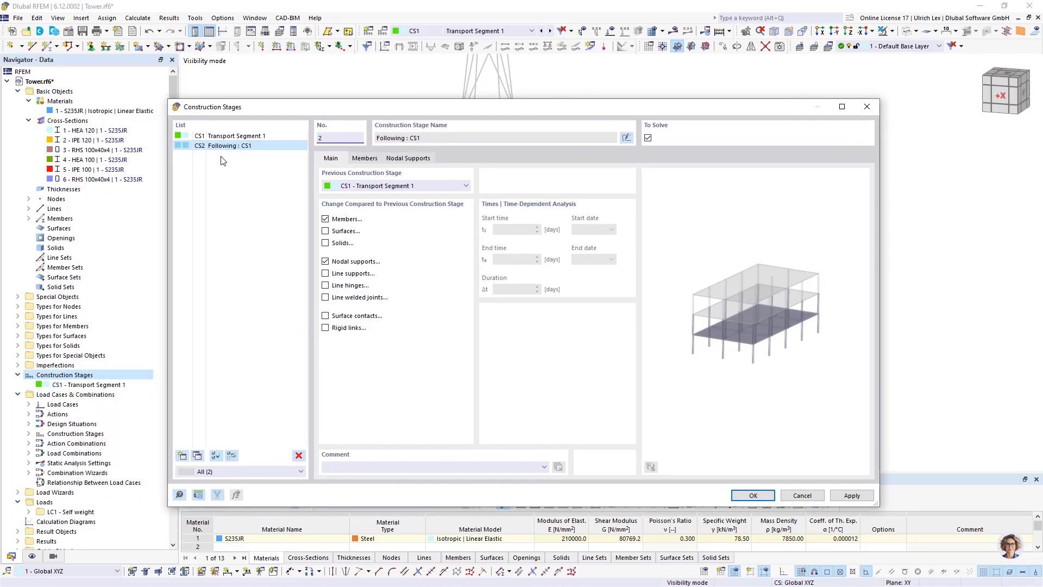
{"action": "left_click", "coordinate": [422, 186]}
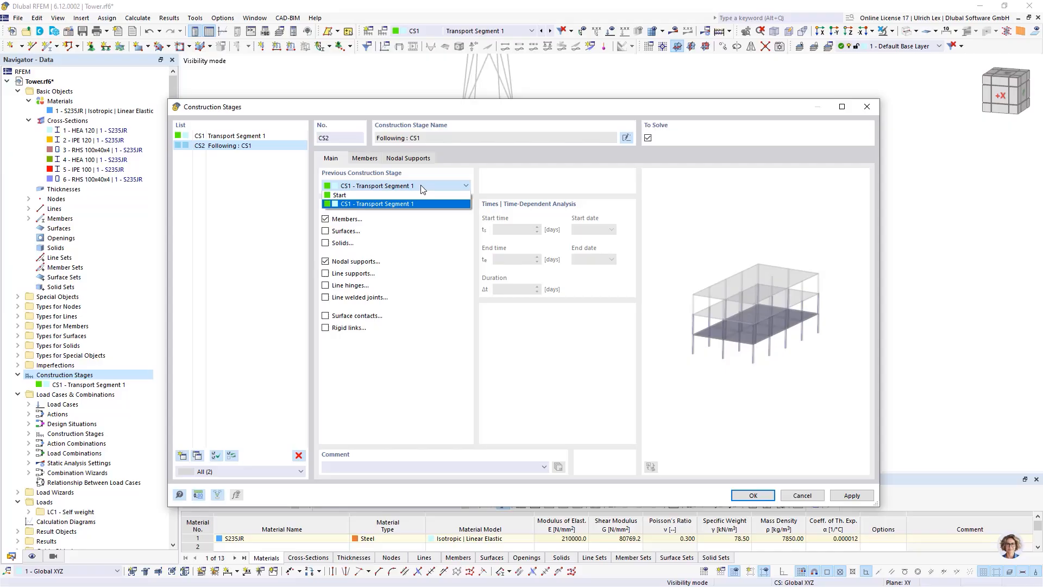
{"action": "left_click", "coordinate": [335, 196]}
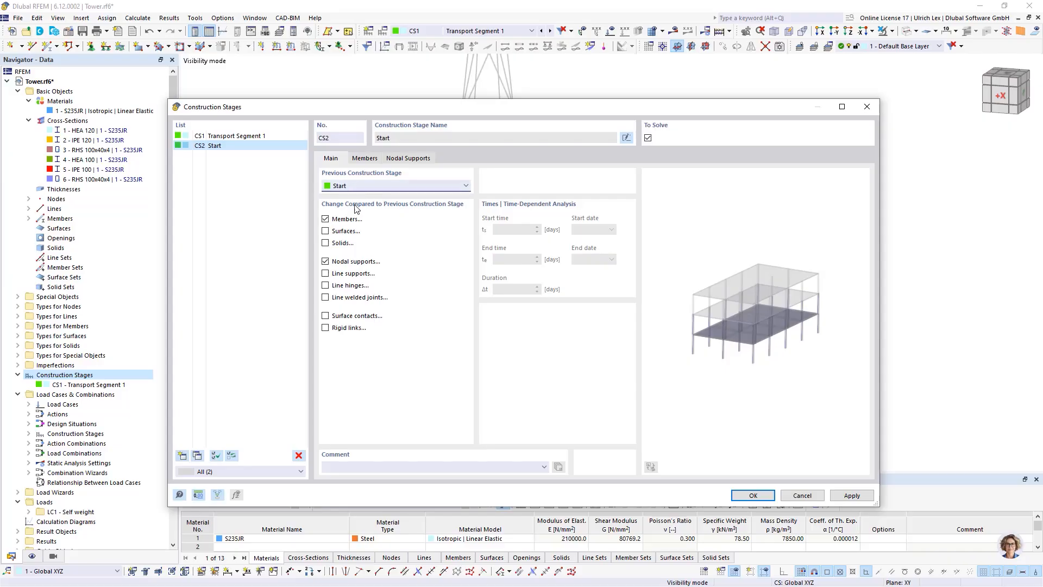
Add members 29-52 of the upper tower segment to CS2 and name the stage Transport Segment 2.
{"action": "left_click", "coordinate": [365, 159]}
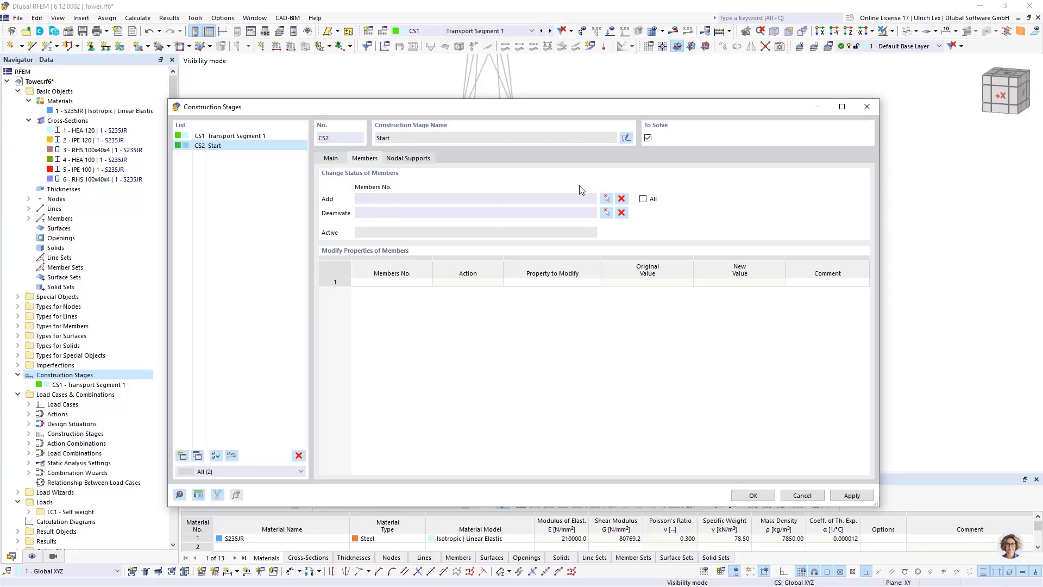
{"action": "left_click", "coordinate": [606, 198]}
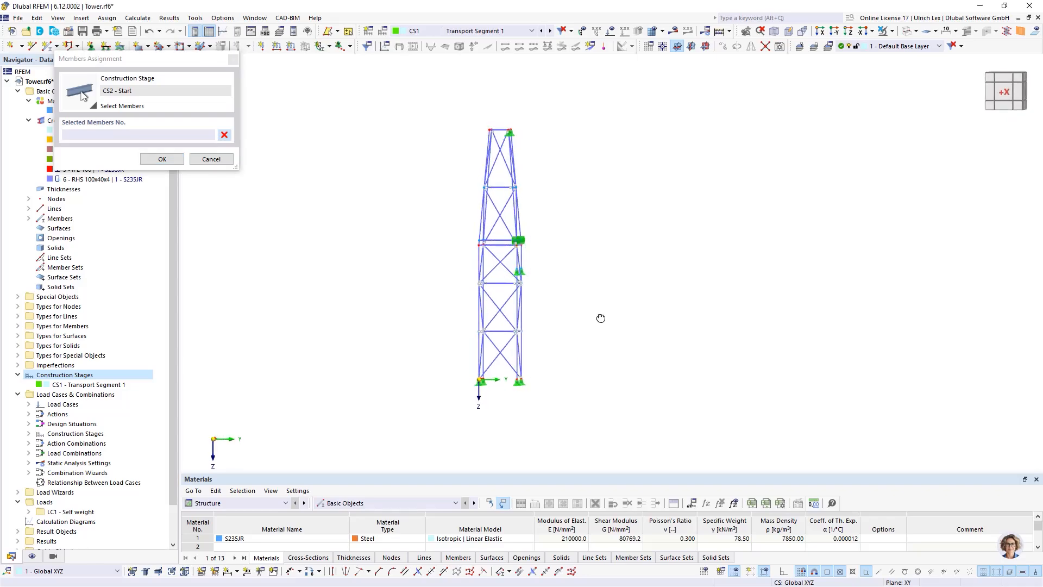
{"action": "scroll", "coordinate": [536, 209], "scroll_direction": "up", "scroll_amount": 3}
{"action": "left_click_drag", "start_coordinate": [415, 67], "coordinate": [570, 281]}
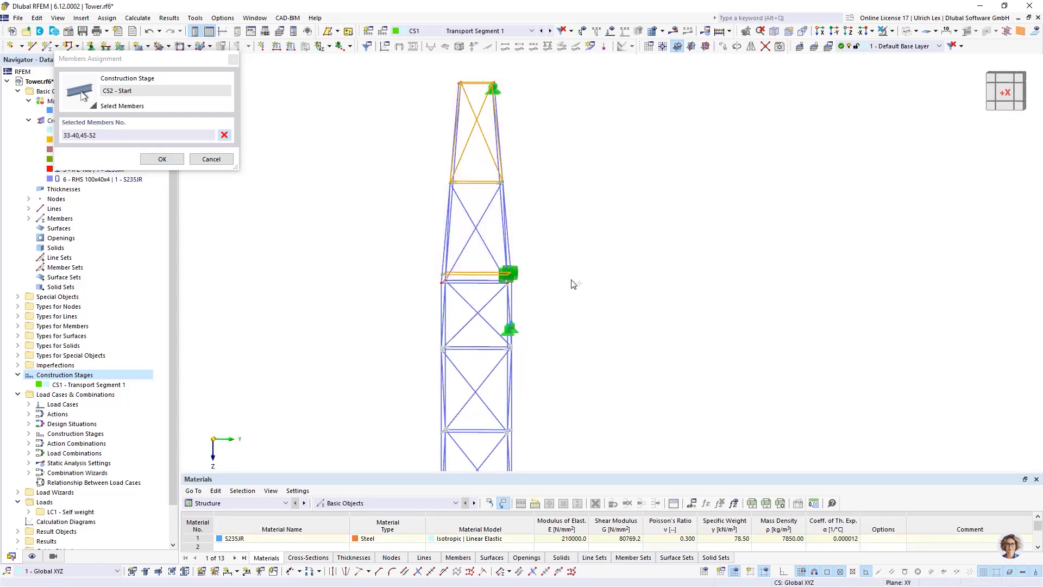
{"action": "scroll", "coordinate": [453, 274], "scroll_direction": "up", "scroll_amount": 3}
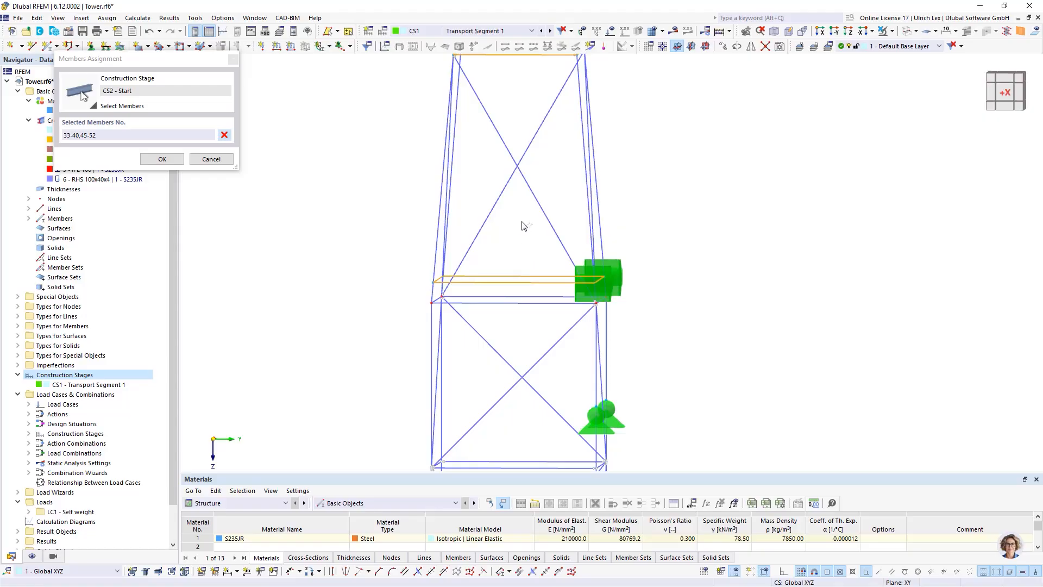
{"action": "left_click_drag", "start_coordinate": [524, 226], "coordinate": [444, 154]}
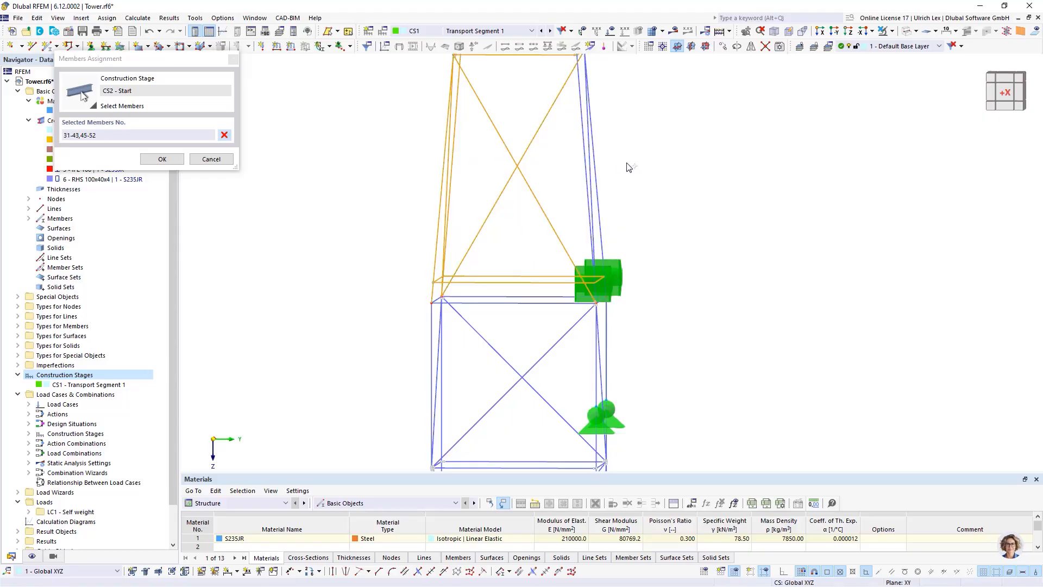
{"action": "left_click_drag", "start_coordinate": [629, 168], "coordinate": [575, 143]}
{"action": "scroll", "coordinate": [419, 278], "scroll_direction": "down", "scroll_amount": 4}
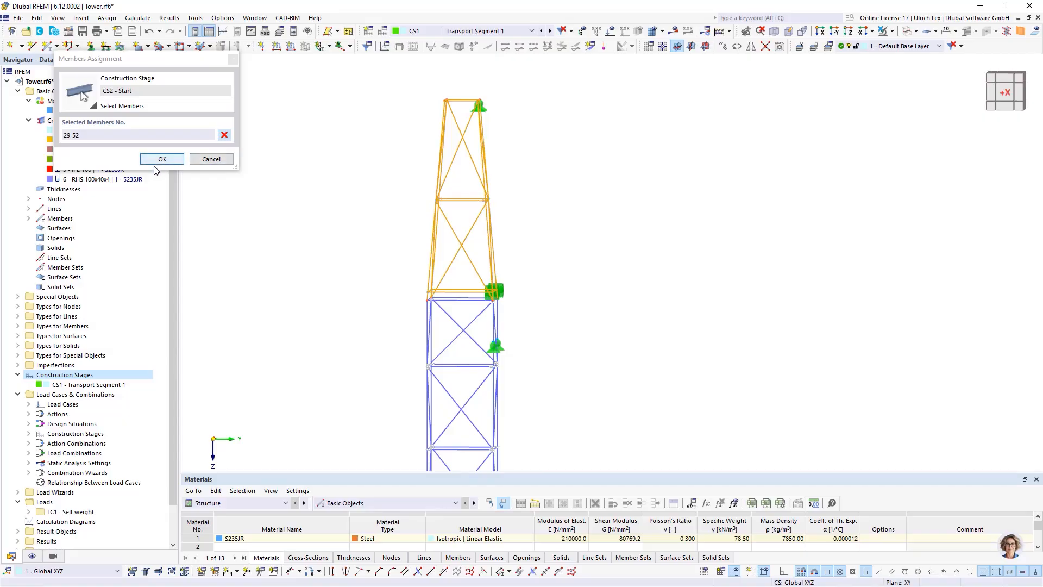
{"action": "left_click", "coordinate": [181, 162]}
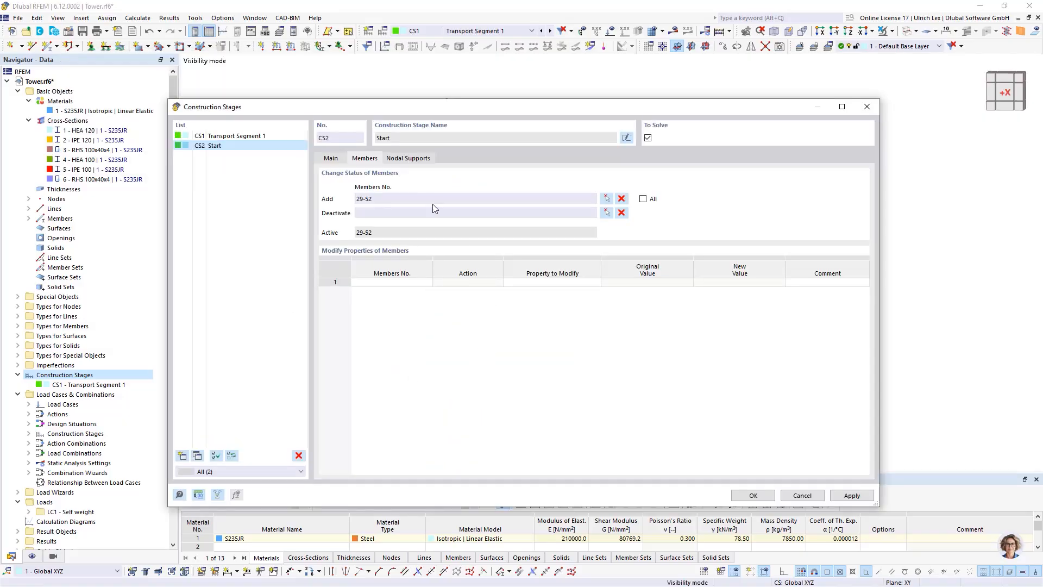
{"action": "left_click", "coordinate": [626, 139]}
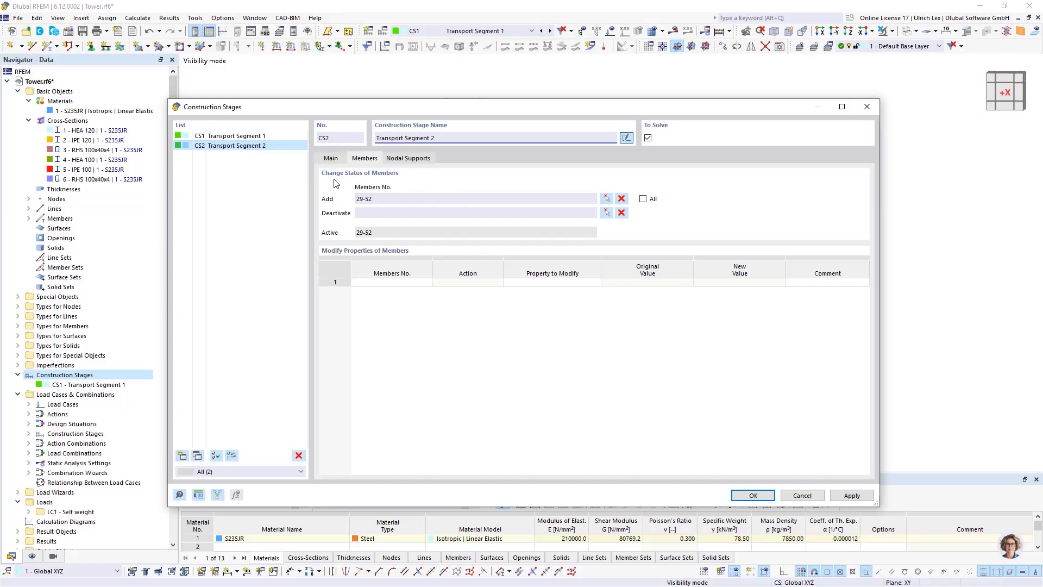
Add nodes 17, 18, 25 and 26 on one side of the upper segment as supported nodes of CS2.
{"action": "left_click", "coordinate": [331, 159]}
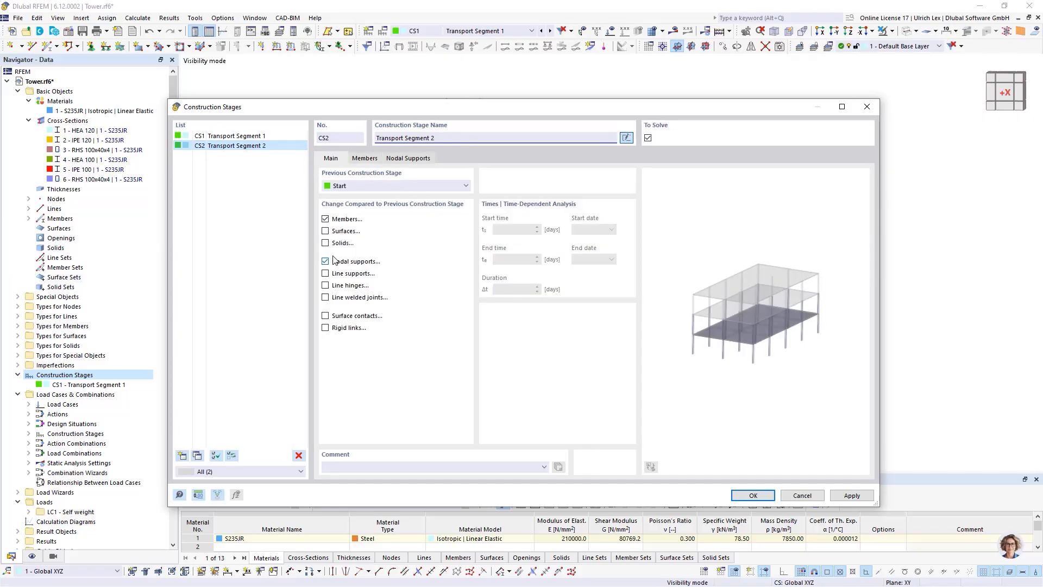
{"action": "left_click", "coordinate": [409, 158]}
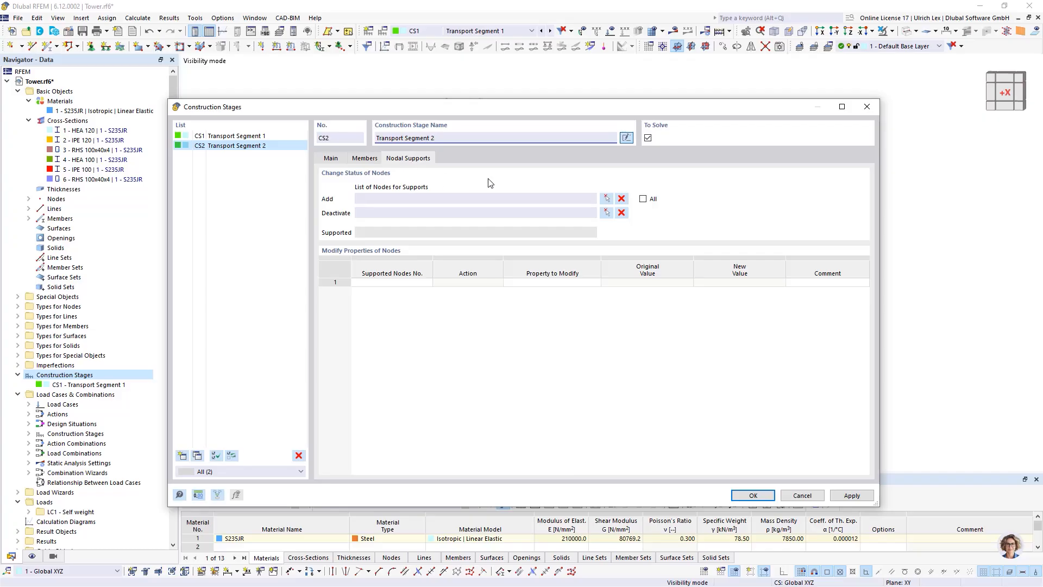
{"action": "left_click", "coordinate": [606, 198]}
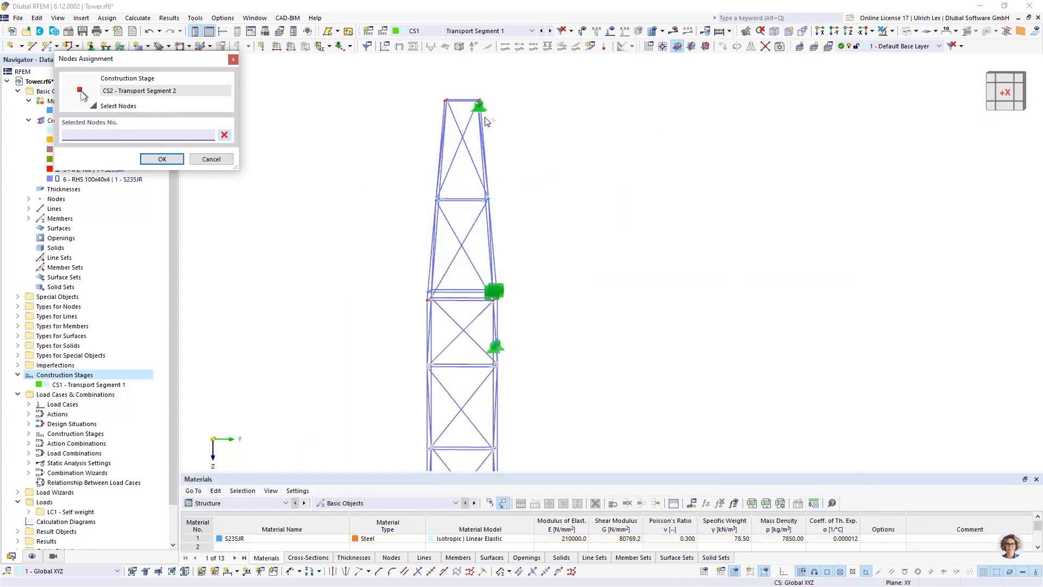
{"action": "scroll", "coordinate": [484, 117], "scroll_direction": "up", "scroll_amount": 1}
{"action": "left_click_drag", "start_coordinate": [469, 85], "coordinate": [509, 121]}
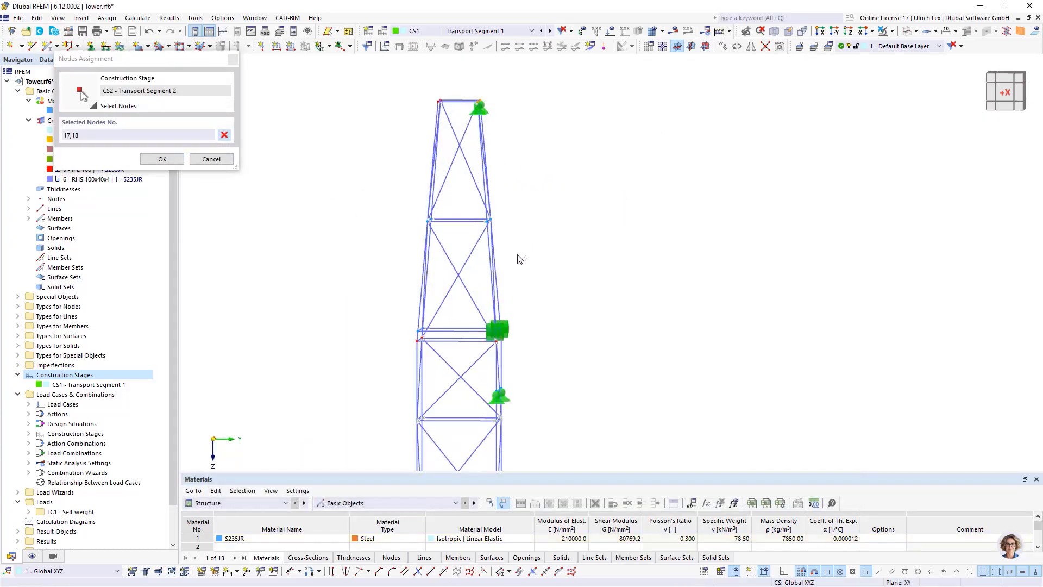
{"action": "scroll", "coordinate": [507, 304], "scroll_direction": "up", "scroll_amount": 5}
{"action": "left_click", "coordinate": [507, 298]}
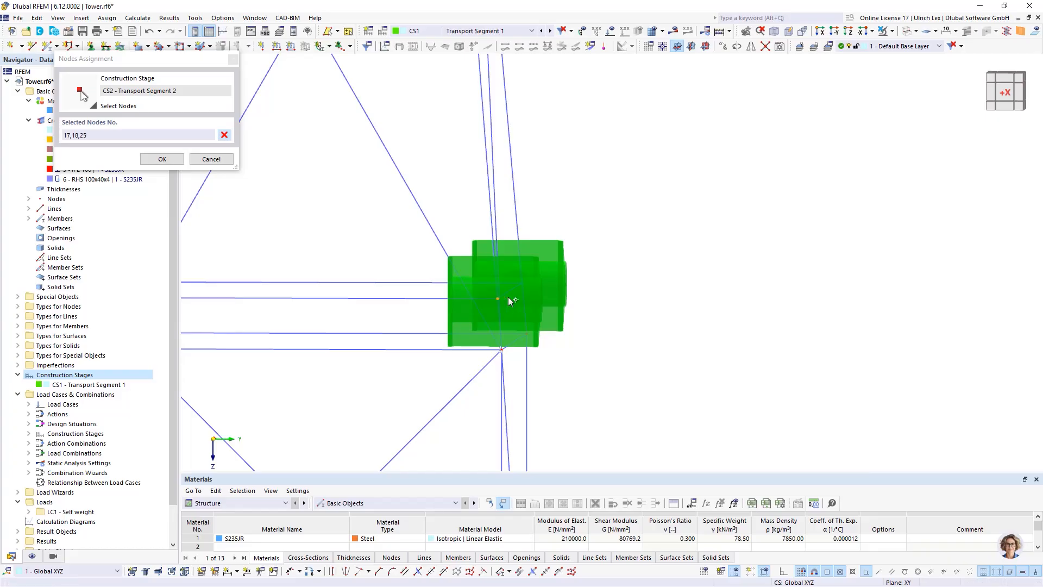
{"action": "left_click", "coordinate": [523, 284]}
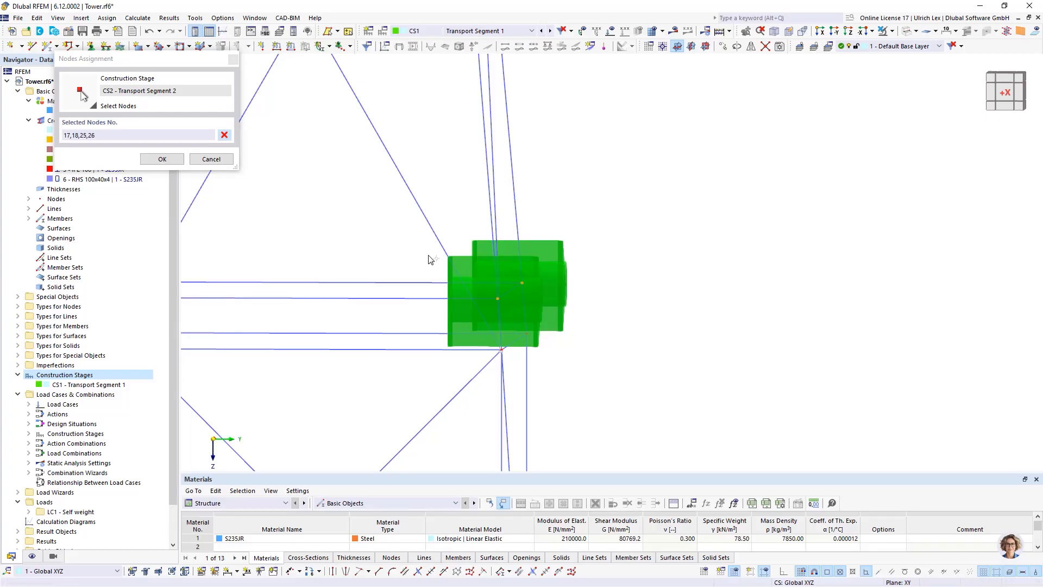
{"action": "left_click", "coordinate": [162, 159]}
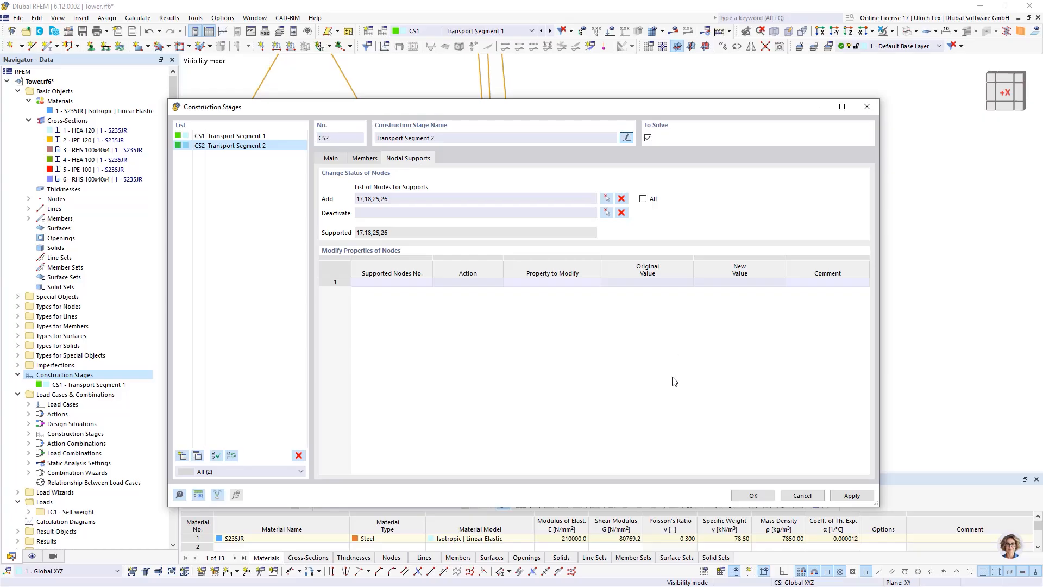
{"action": "left_click", "coordinate": [331, 158]}
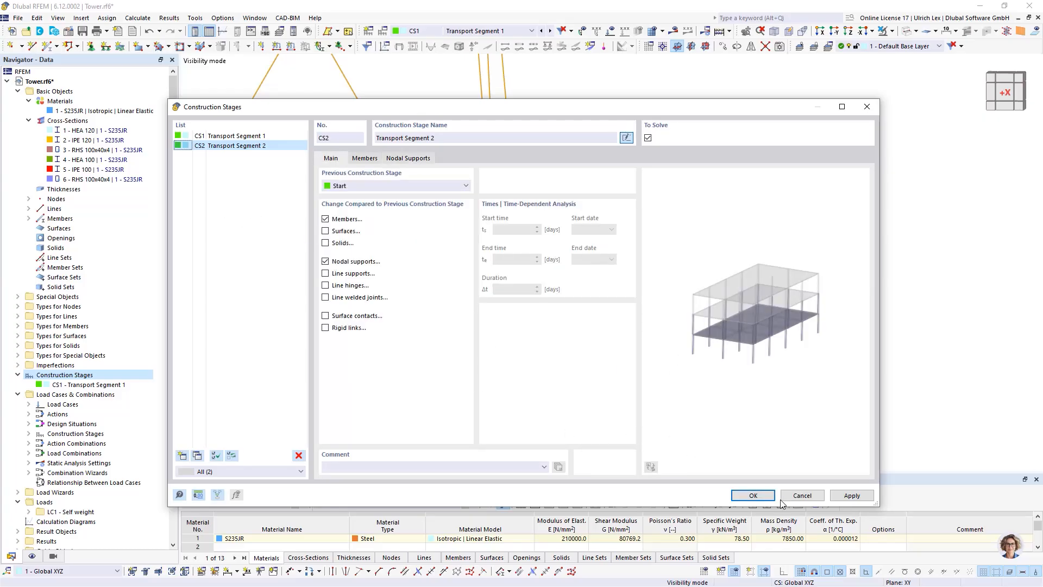
Save the CS2 definition and display Transport Segment 2 in the model to examine its members and supports.
{"action": "left_click", "coordinate": [752, 494]}
{"action": "scroll", "coordinate": [659, 310], "scroll_direction": "down", "scroll_amount": 8}
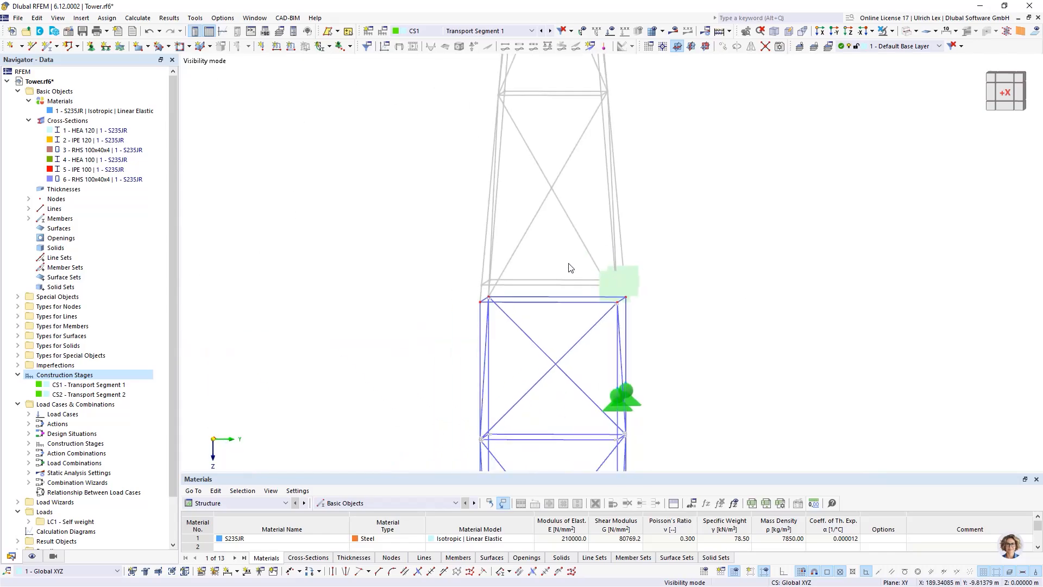
{"action": "left_click", "coordinate": [550, 31]}
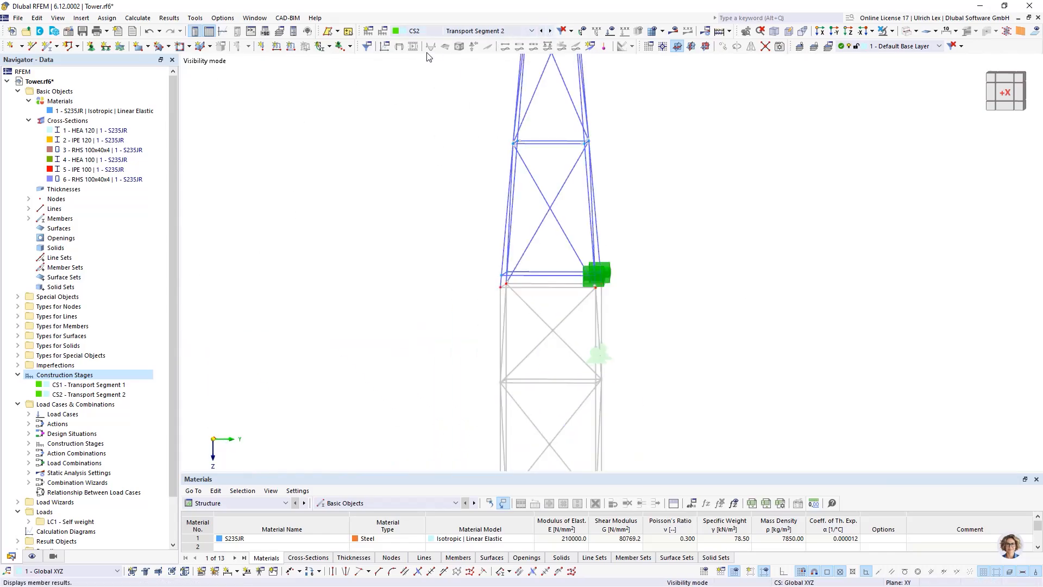
{"action": "scroll", "coordinate": [375, 197], "scroll_direction": "down", "scroll_amount": 4}
{"action": "middle_click_drag", "start_coordinate": [611, 279], "coordinate": [464, 330], "text": "ctrl"}
{"action": "scroll", "coordinate": [460, 191], "scroll_direction": "up", "scroll_amount": 5}
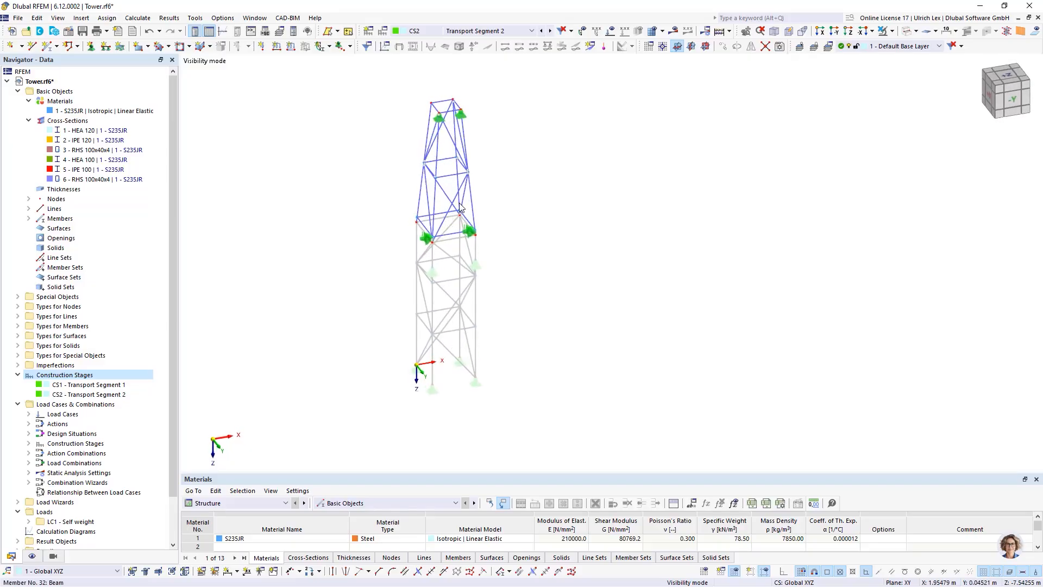
{"action": "scroll", "coordinate": [461, 324], "scroll_direction": "down", "scroll_amount": 4}
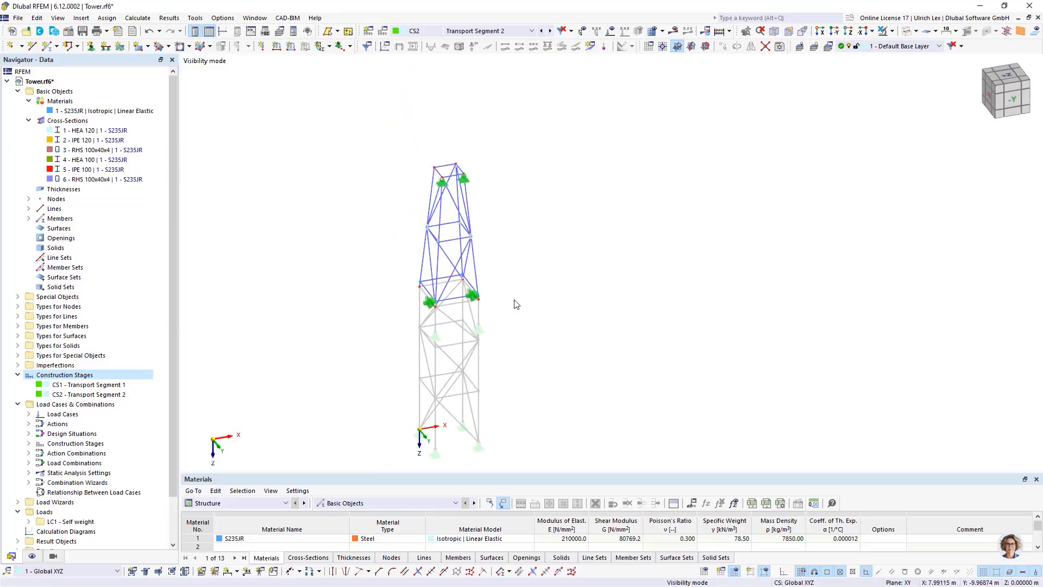
{"action": "scroll", "coordinate": [477, 263], "scroll_direction": "up", "scroll_amount": 4}
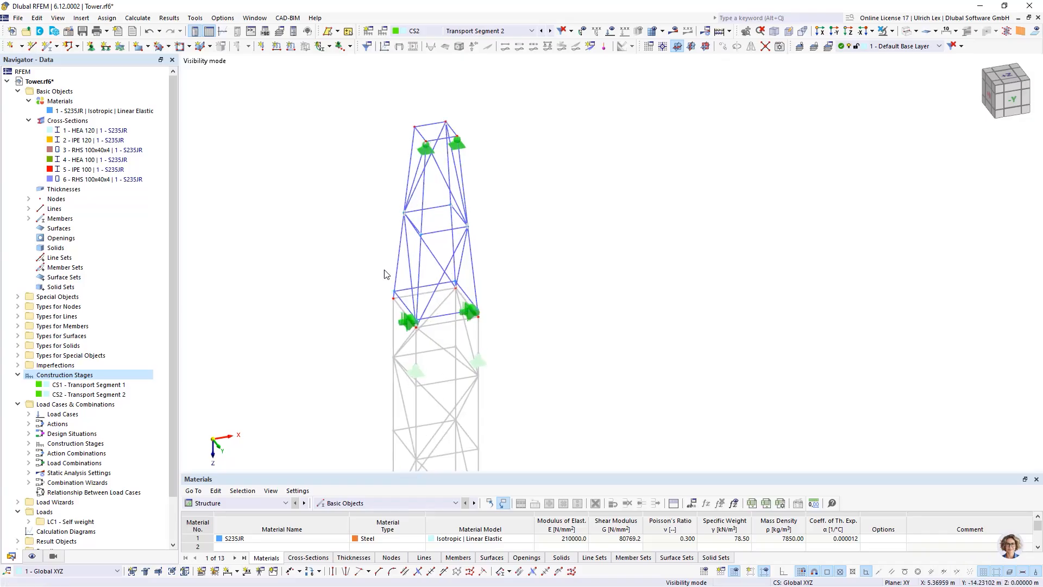
{"action": "middle_click_drag", "start_coordinate": [333, 310], "coordinate": [356, 294], "text": "ctrl"}
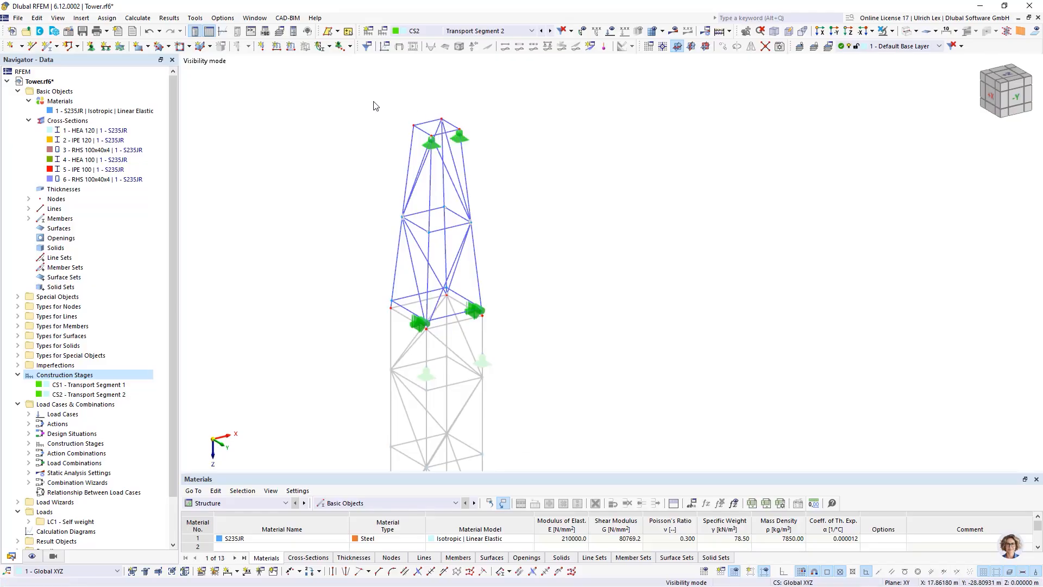
{"action": "scroll", "coordinate": [411, 85], "scroll_direction": "down", "scroll_amount": 1}
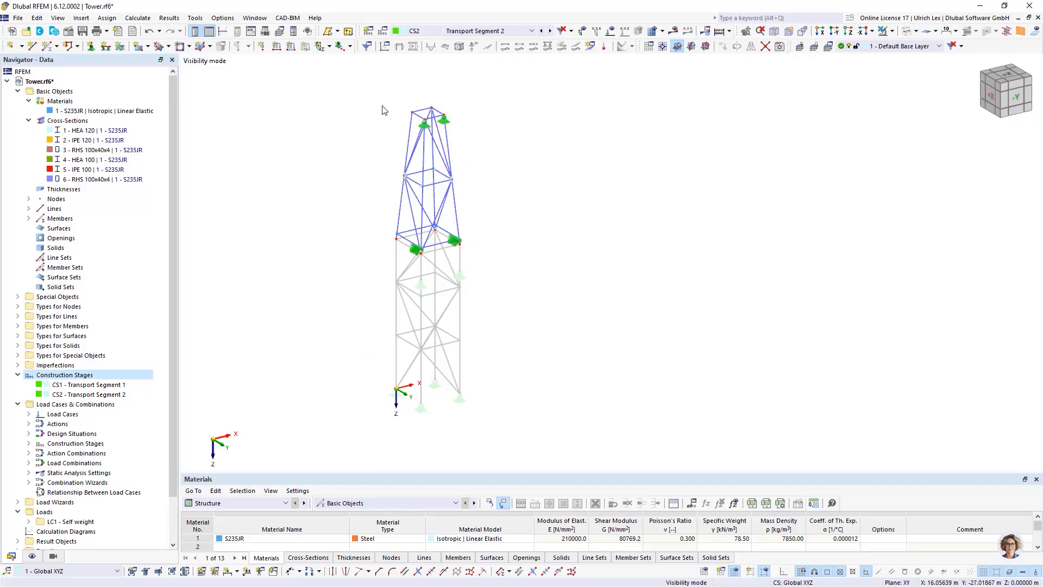
Create a third construction stage, CS3, with Start as its previous construction stage.
{"action": "right_click", "coordinate": [69, 376]}
{"action": "left_click", "coordinate": [91, 397]}
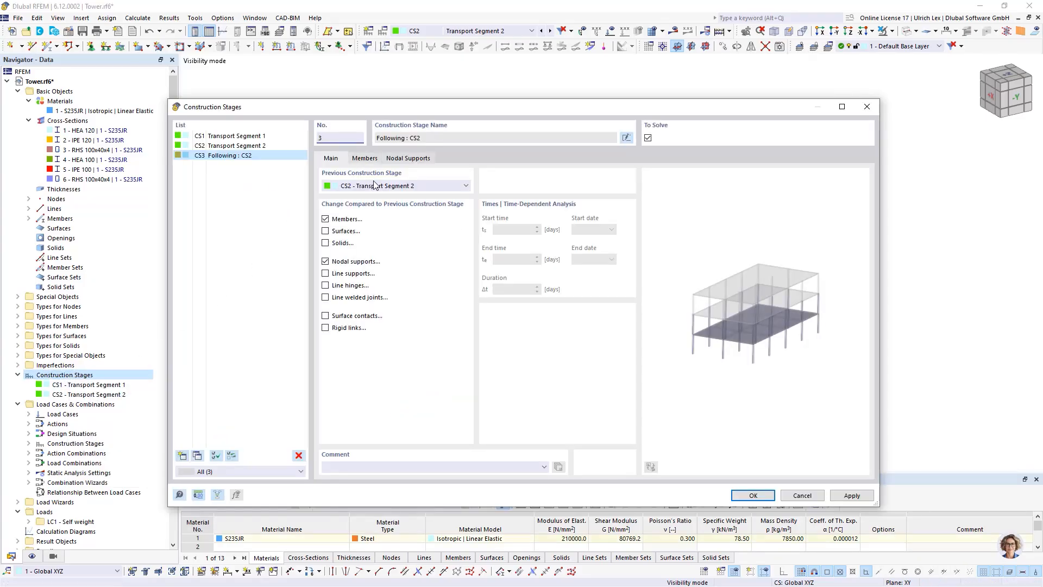
{"action": "left_click", "coordinate": [377, 185]}
{"action": "left_click", "coordinate": [345, 197]}
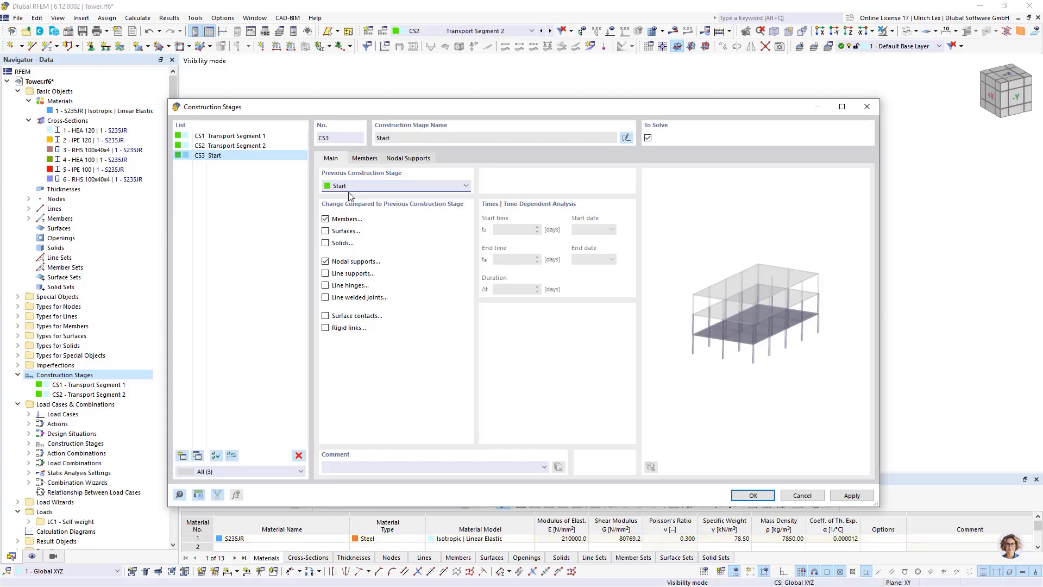
Add members 1-28 of the lower tower segment to CS3, leaving out horizontal member 49 of the upper segment.
{"action": "left_click", "coordinate": [363, 160]}
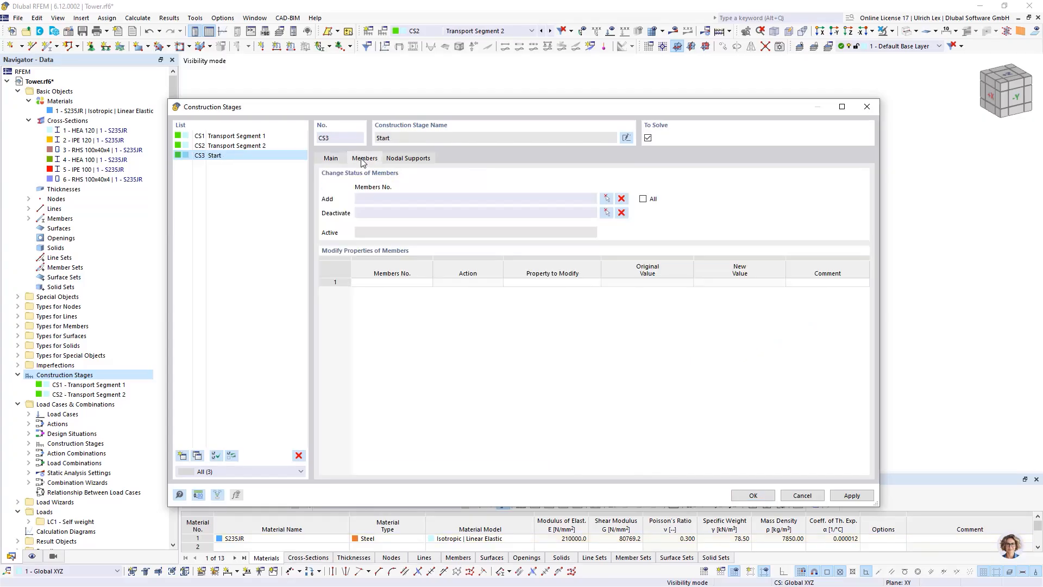
{"action": "left_click", "coordinate": [606, 199]}
{"action": "middle_click_drag", "start_coordinate": [544, 379], "coordinate": [661, 328], "text": "ctrl"}
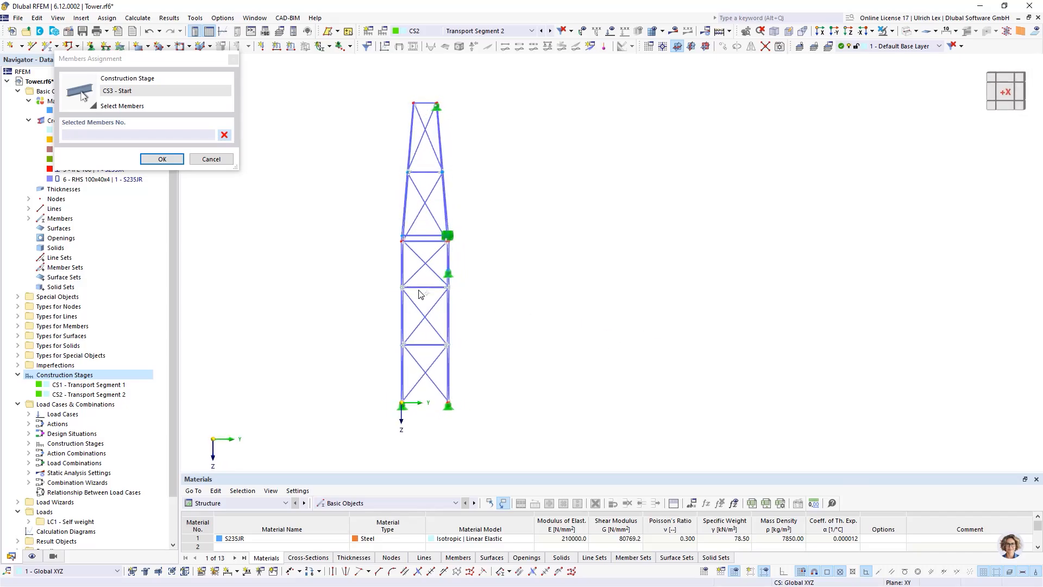
{"action": "left_click_drag", "start_coordinate": [360, 234], "coordinate": [528, 434]}
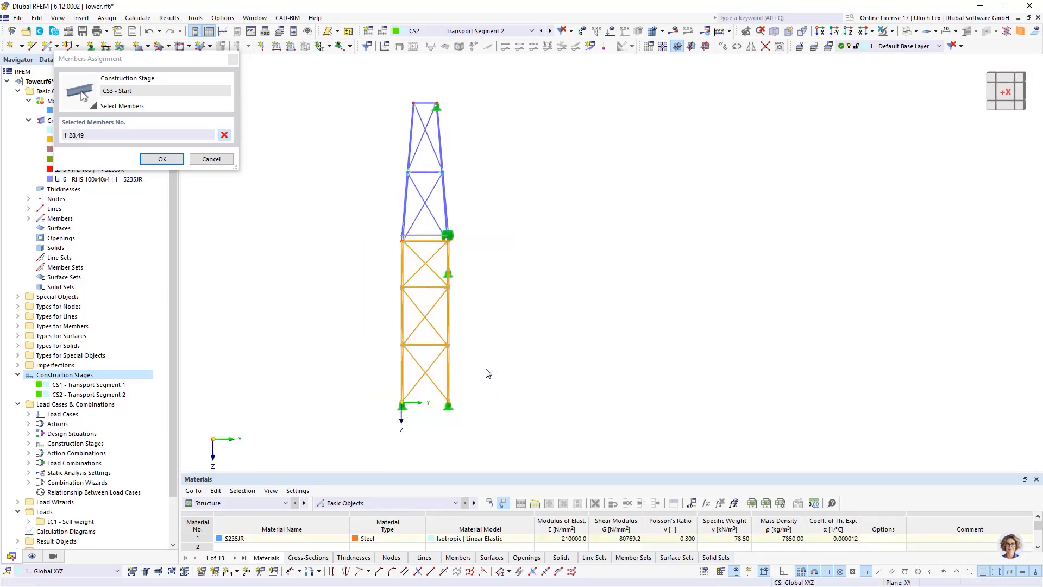
{"action": "scroll", "coordinate": [426, 243], "scroll_direction": "up", "scroll_amount": 3}
{"action": "scroll", "coordinate": [426, 243], "scroll_direction": "up", "scroll_amount": 2}
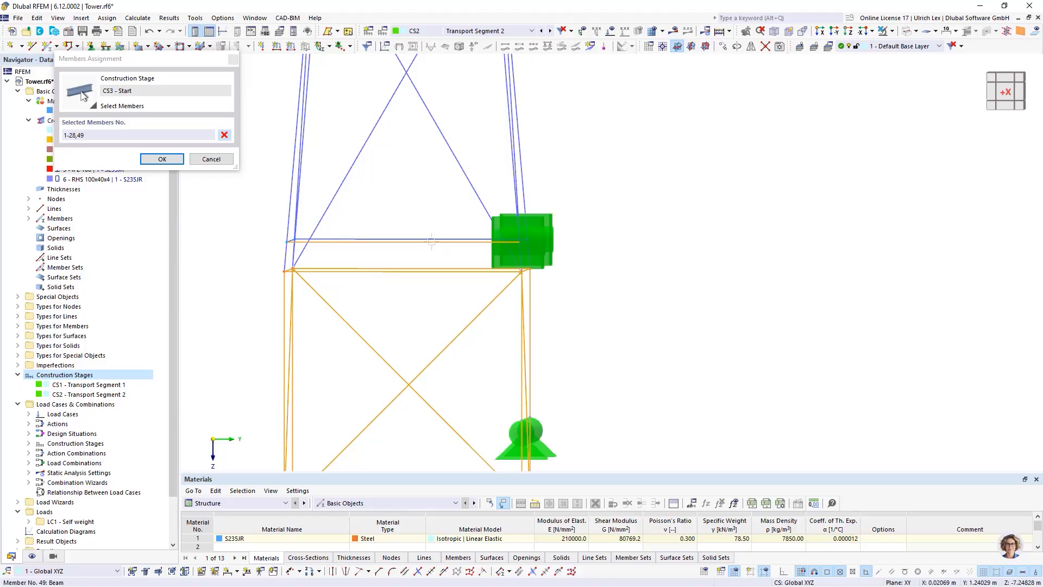
{"action": "left_click", "coordinate": [424, 241]}
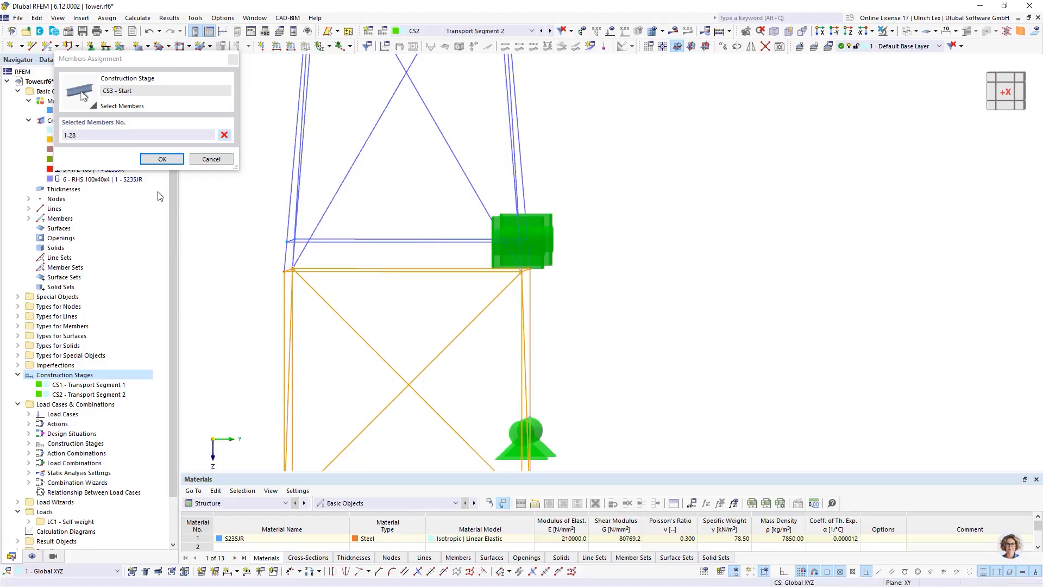
{"action": "left_click", "coordinate": [163, 159]}
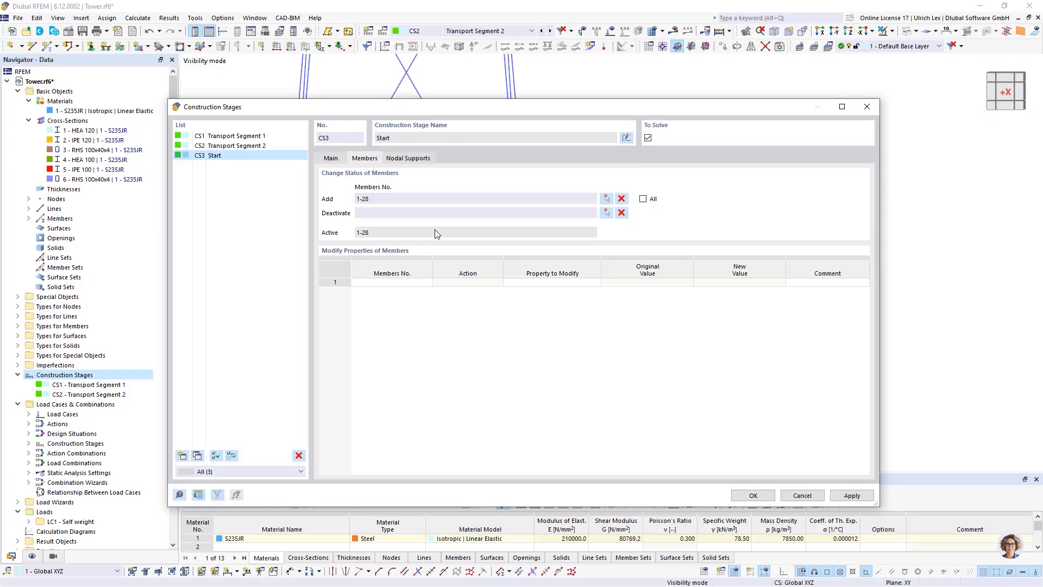
Add the four base nodes 1, 3, 5 and 7 of the tower as supported nodes of CS3.
{"action": "left_click", "coordinate": [404, 157]}
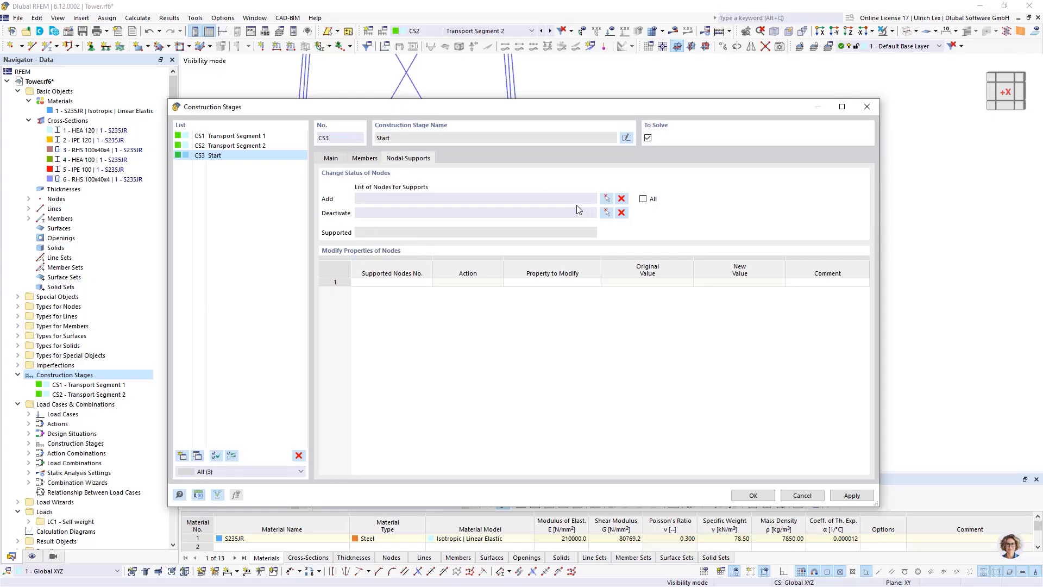
{"action": "left_click", "coordinate": [606, 198]}
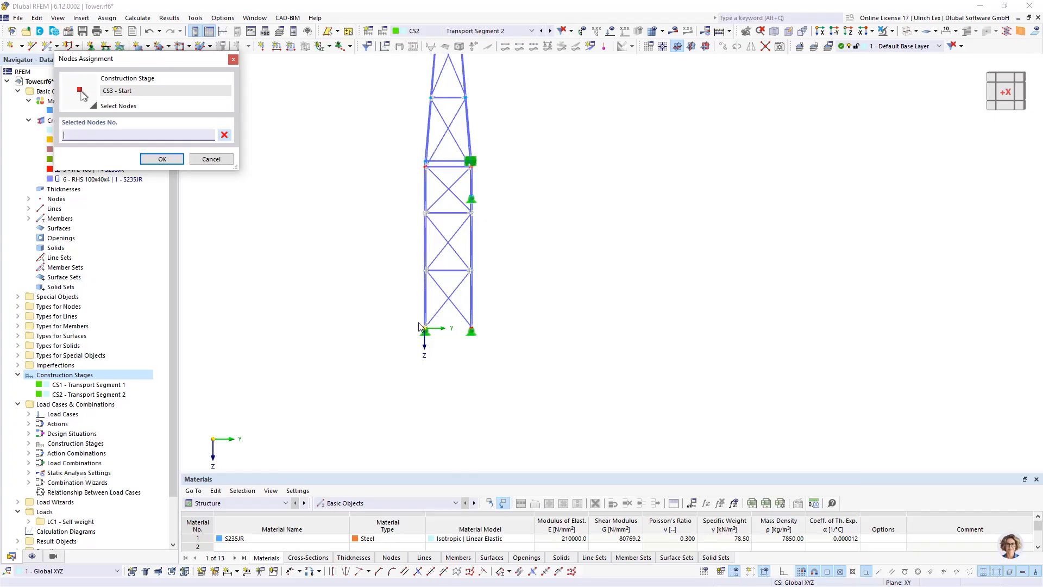
{"action": "left_click_drag", "start_coordinate": [416, 322], "coordinate": [498, 356]}
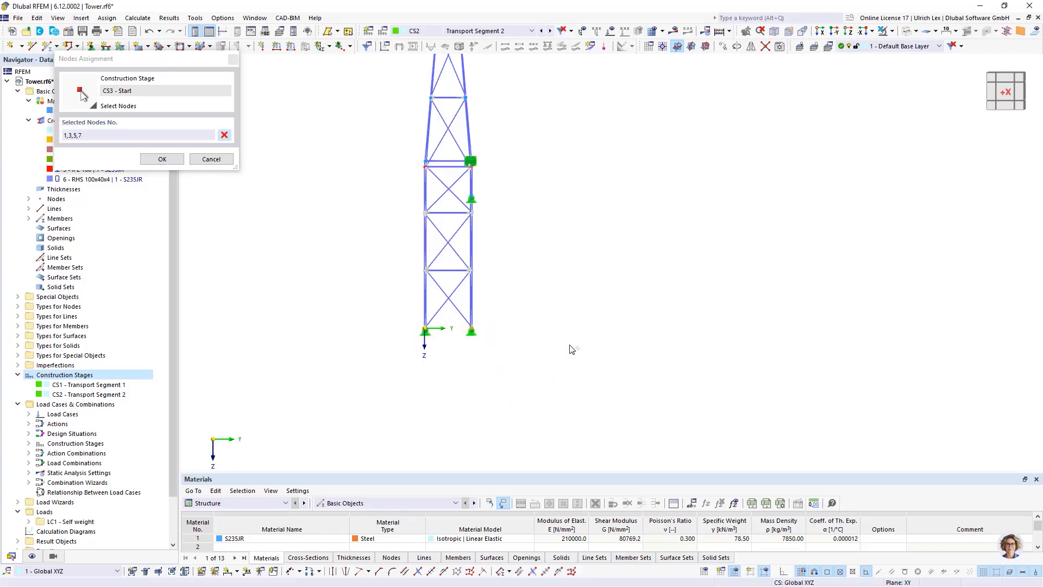
{"action": "middle_click_drag", "start_coordinate": [582, 333], "coordinate": [530, 354], "text": "ctrl"}
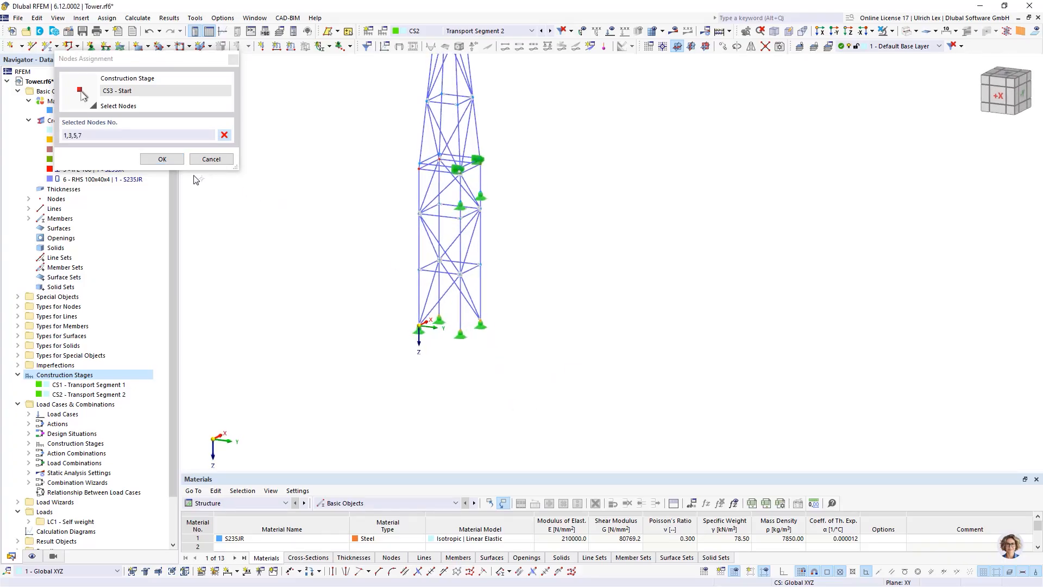
{"action": "left_click", "coordinate": [162, 158]}
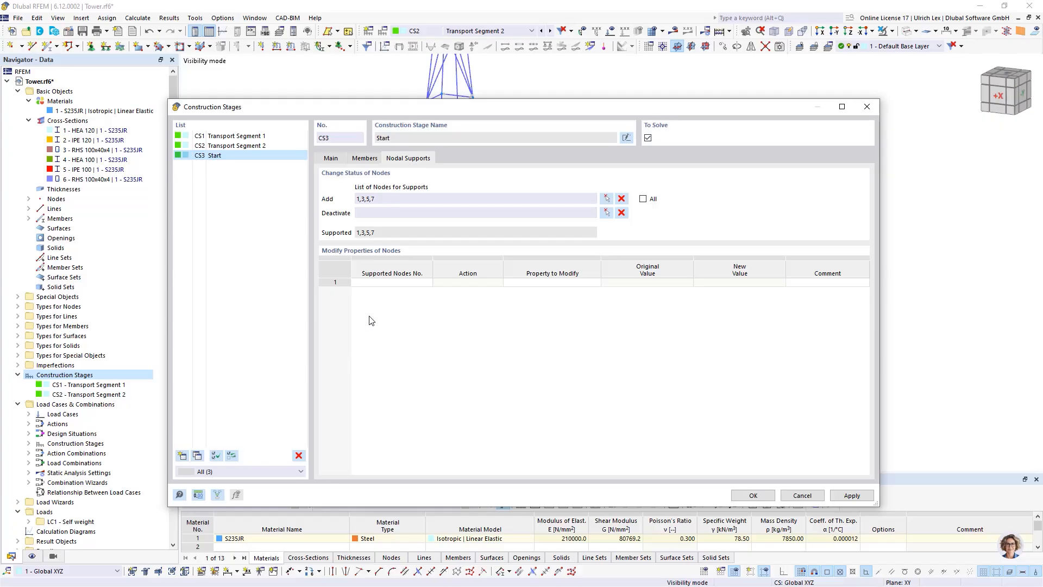
Create a fourth construction stage, CS4, with CS3 - Start as its previous construction stage.
{"action": "left_click", "coordinate": [181, 457]}
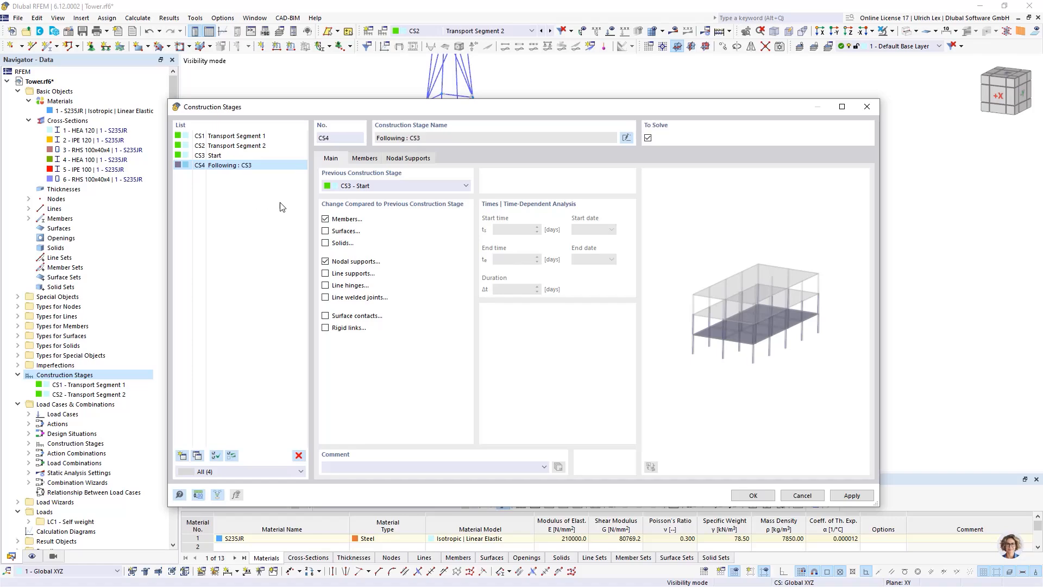
{"action": "left_click", "coordinate": [378, 186]}
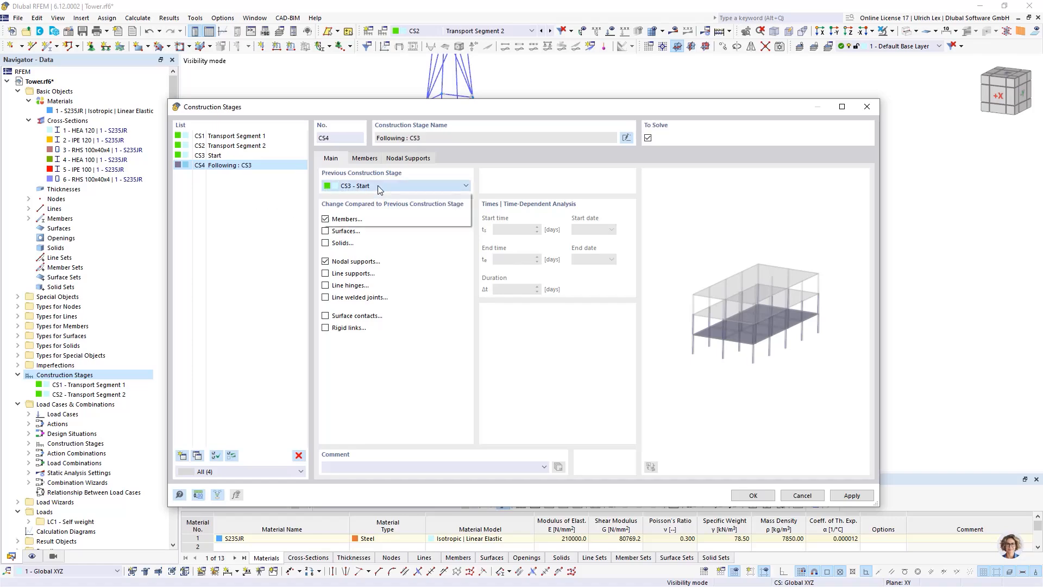
{"action": "left_click", "coordinate": [363, 221]}
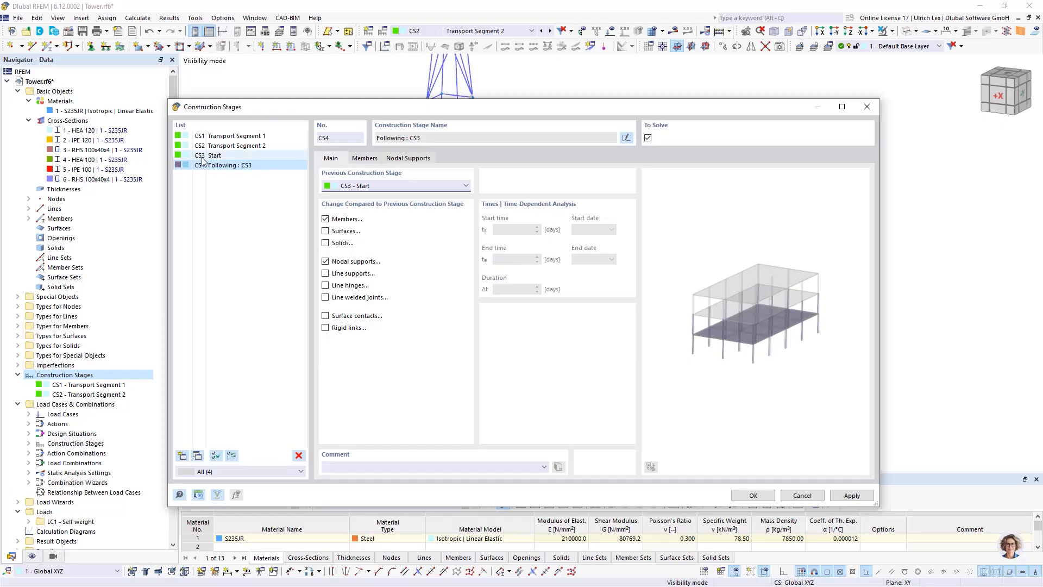
Select all members of the upper tower segment, 29-52, for addition to CS4.
{"action": "left_click", "coordinate": [360, 162]}
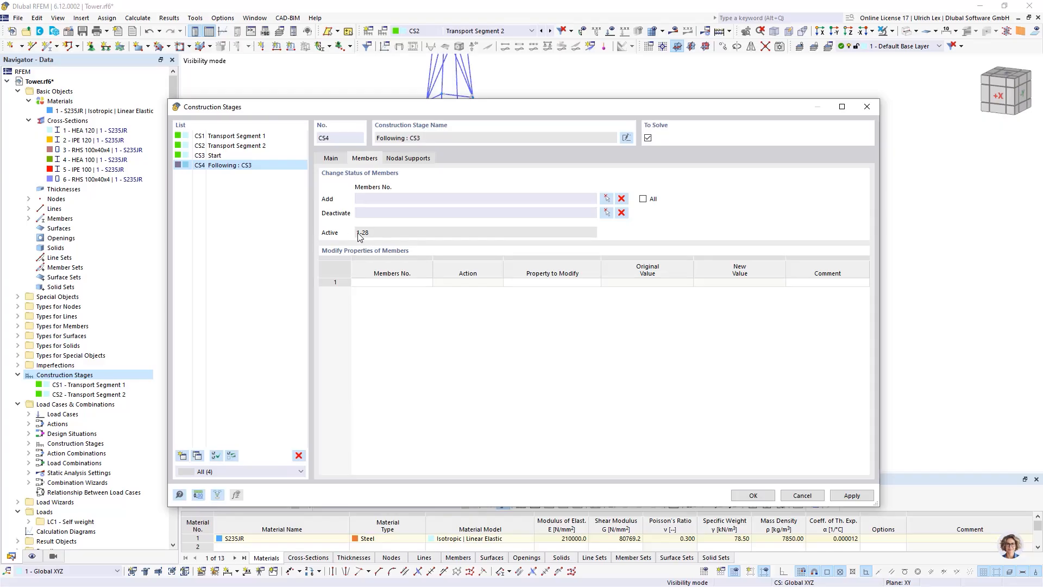
{"action": "left_click", "coordinate": [401, 199]}
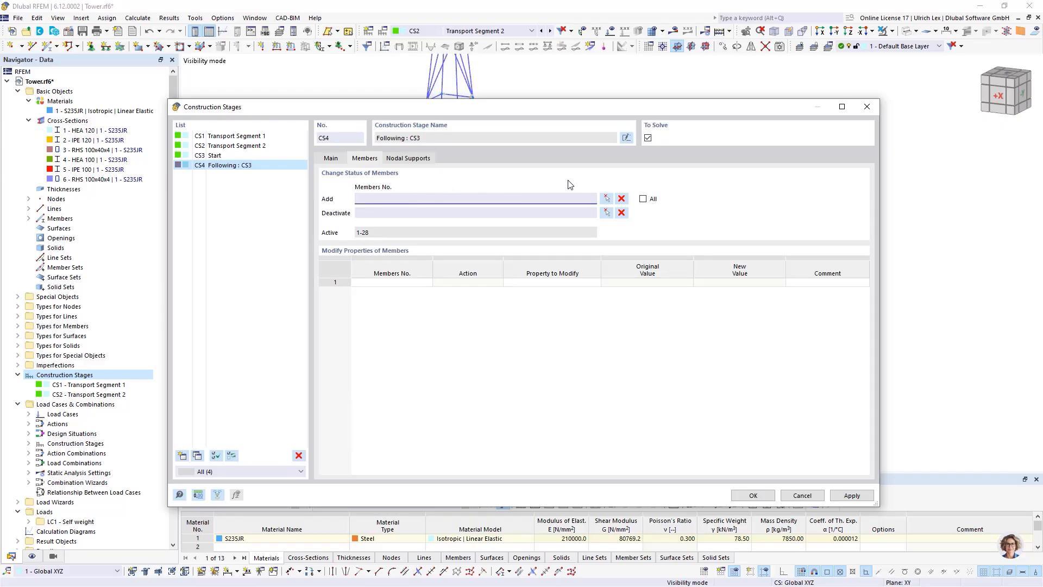
{"action": "left_click", "coordinate": [607, 199]}
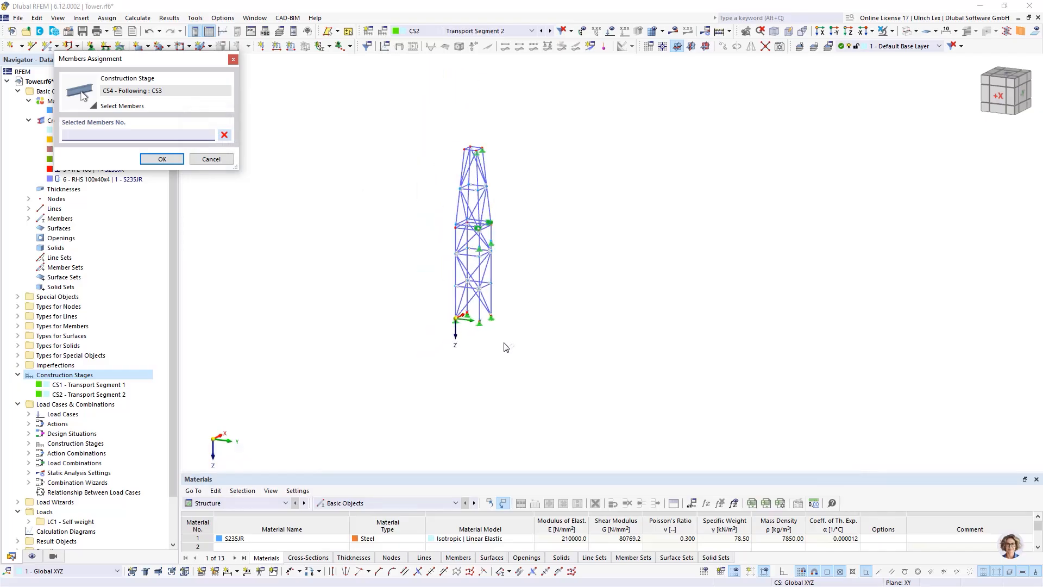
{"action": "middle_click_drag", "start_coordinate": [439, 252], "coordinate": [485, 222], "text": "ctrl"}
{"action": "left_click_drag", "start_coordinate": [425, 131], "coordinate": [528, 229]}
{"action": "scroll", "coordinate": [451, 226], "scroll_direction": "up", "scroll_amount": 8}
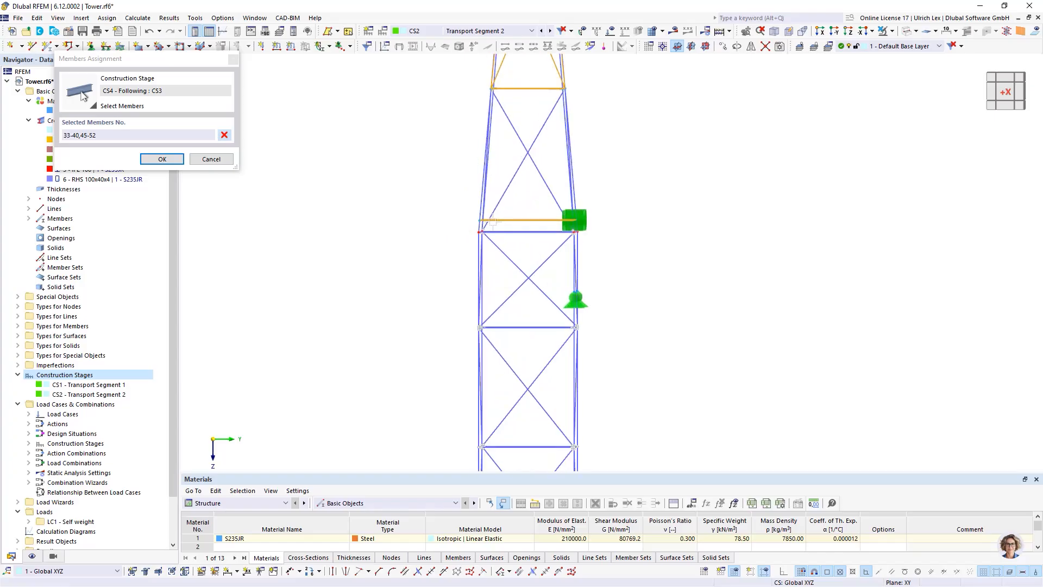
{"action": "left_click_drag", "start_coordinate": [443, 243], "coordinate": [425, 234]}
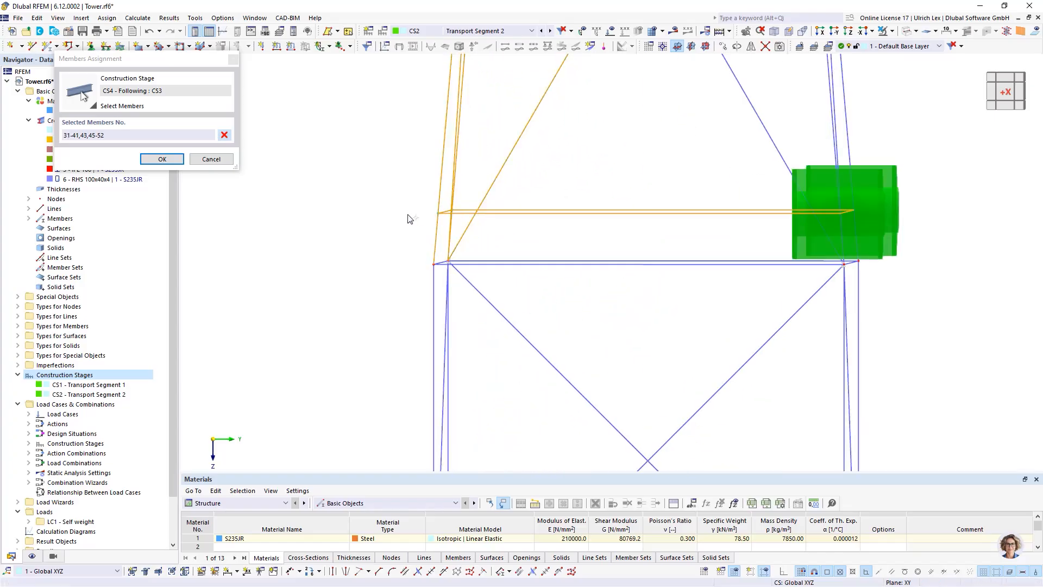
{"action": "scroll", "coordinate": [410, 217], "scroll_direction": "down", "scroll_amount": 3}
{"action": "left_click_drag", "start_coordinate": [642, 152], "coordinate": [535, 134]}
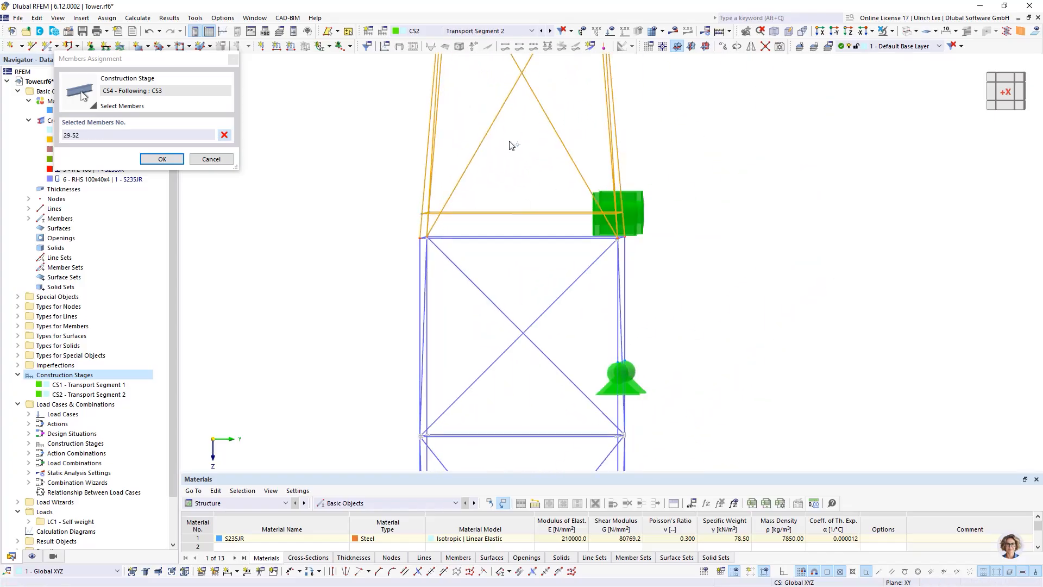
Exclude the four horizontal members 49-52 at the segment joint from the selection and add members 29-48 to CS4.
{"action": "left_click_drag", "start_coordinate": [491, 205], "coordinate": [491, 205]}
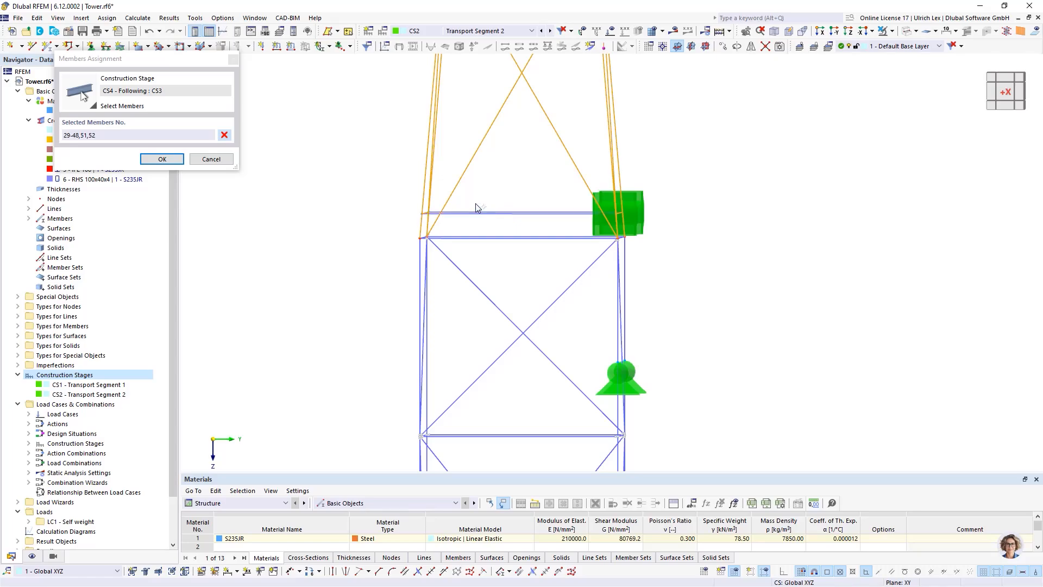
{"action": "middle_click_drag", "start_coordinate": [787, 233], "coordinate": [678, 250], "text": "ctrl"}
{"action": "left_click", "coordinate": [598, 227]}
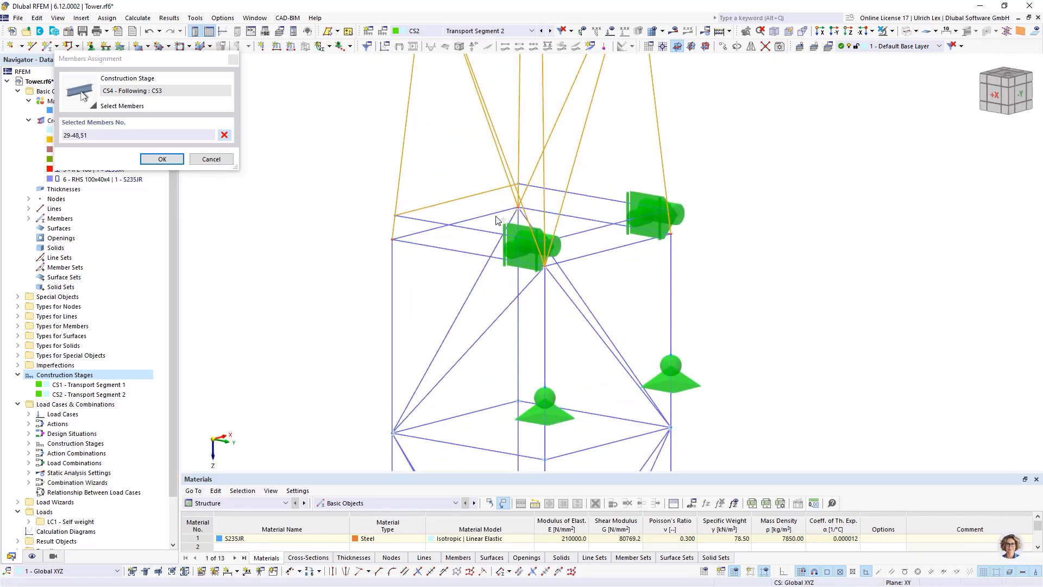
{"action": "left_click", "coordinate": [459, 200]}
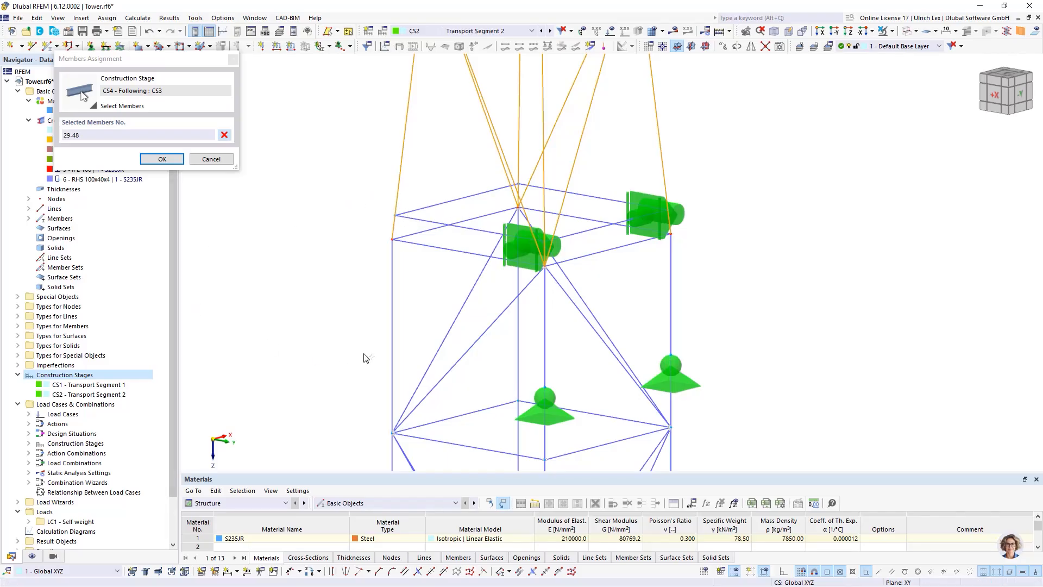
{"action": "left_click", "coordinate": [162, 158]}
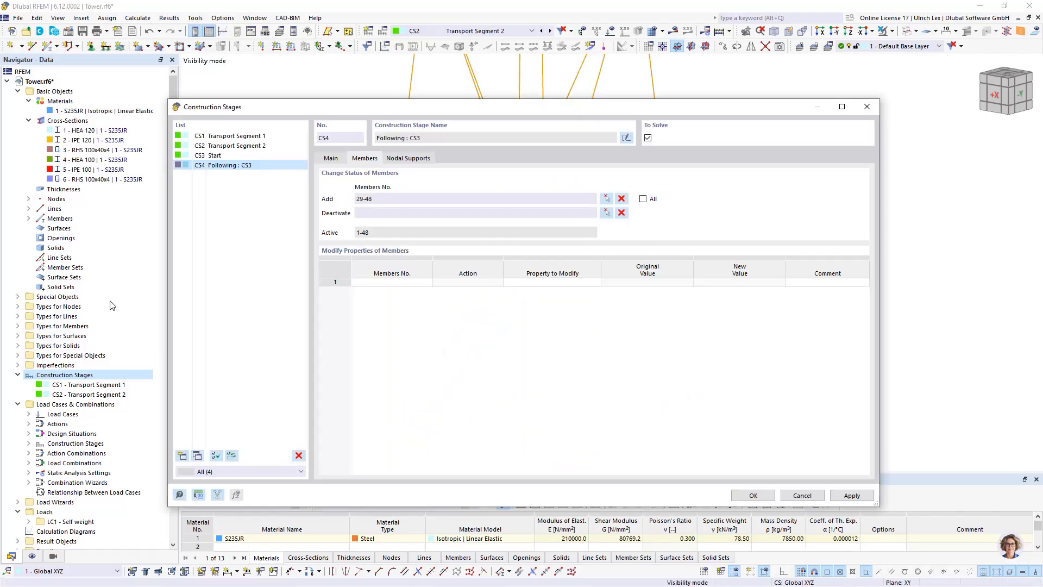
Review the nodal supports of CS4 and name the stage End Stage.
{"action": "left_click", "coordinate": [397, 159]}
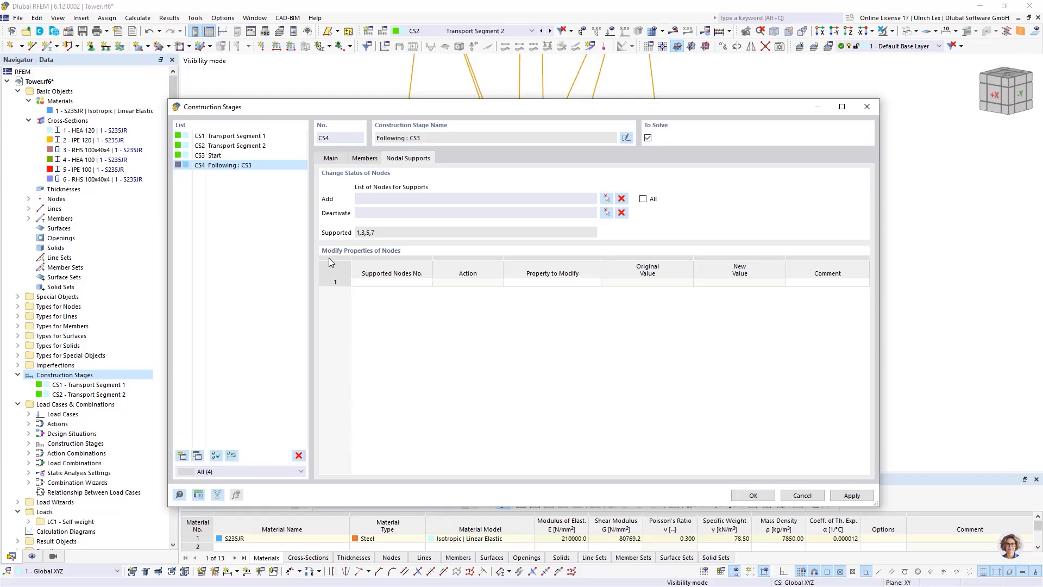
{"action": "left_click", "coordinate": [627, 138]}
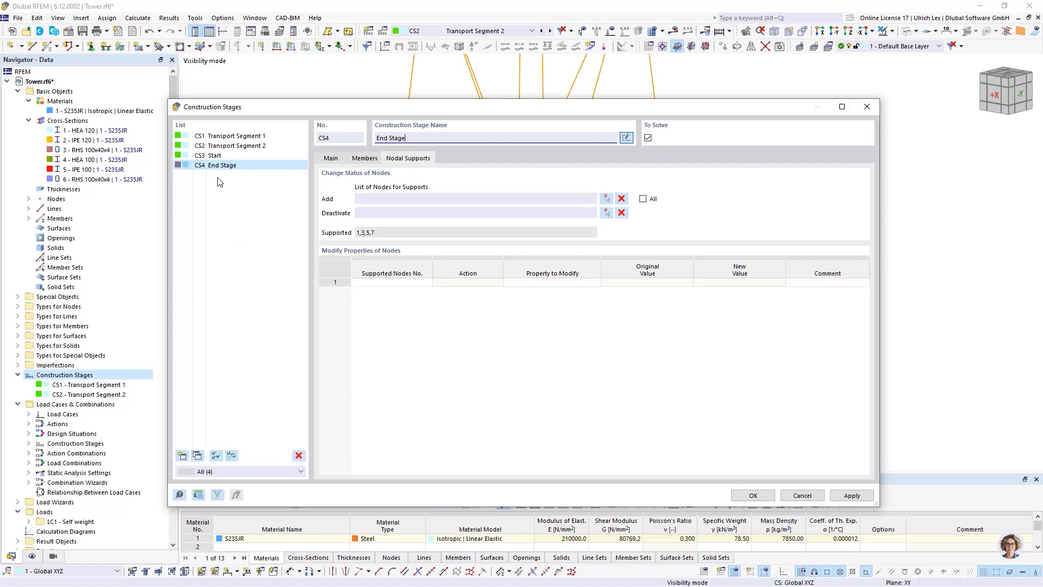
Rename construction stage CS3 as Constructon Segment 1 and accept the construction stage definitions.
{"action": "left_click", "coordinate": [216, 156]}
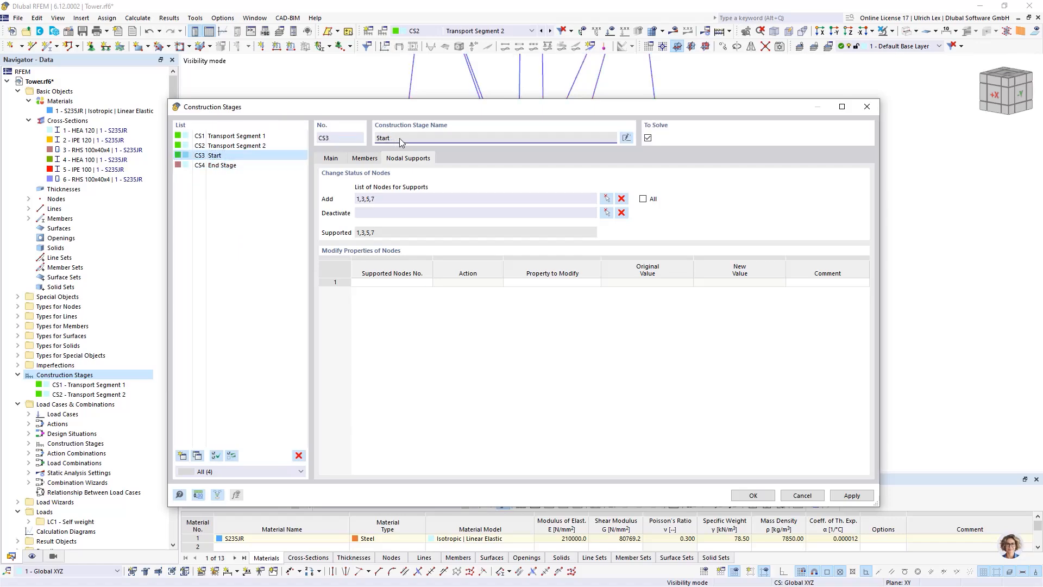
{"action": "left_click", "coordinate": [624, 135]}
{"action": "left_click", "coordinate": [543, 335]}
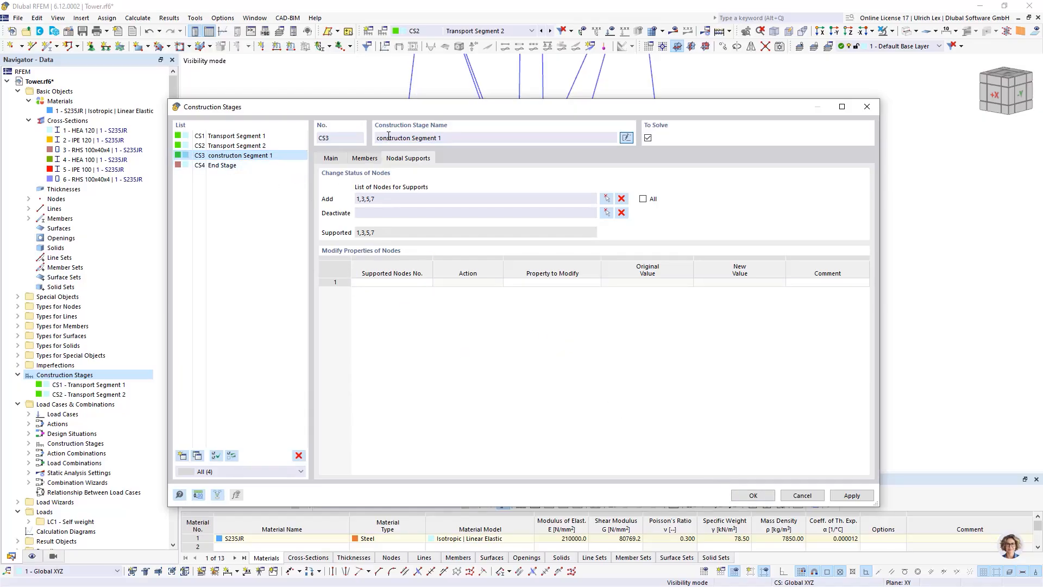
{"action": "left_click", "coordinate": [414, 142]}
{"action": "key", "text": "Home"}
{"action": "key", "text": "Delete"}
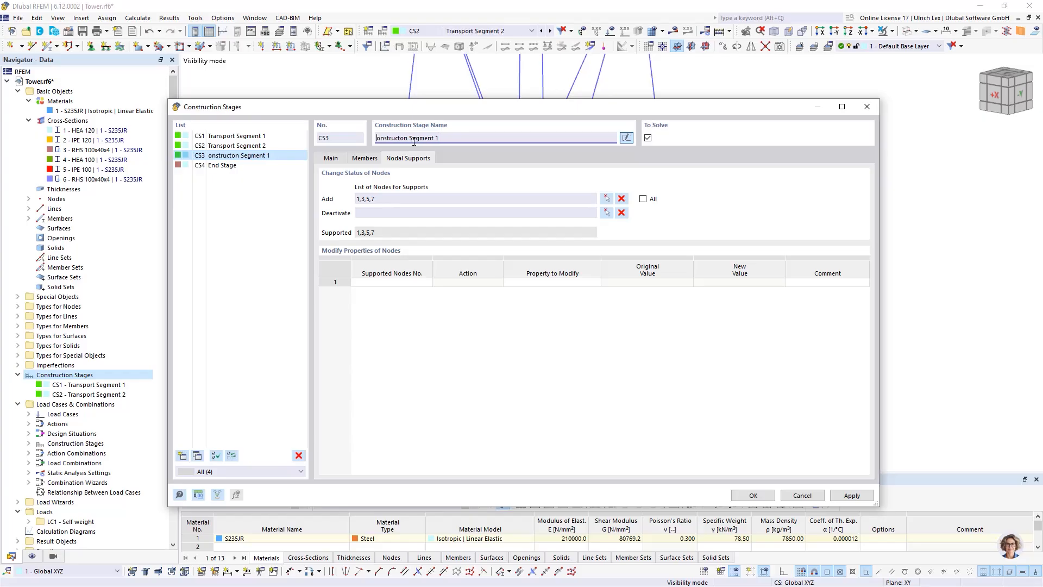
{"action": "type", "text": "C"}
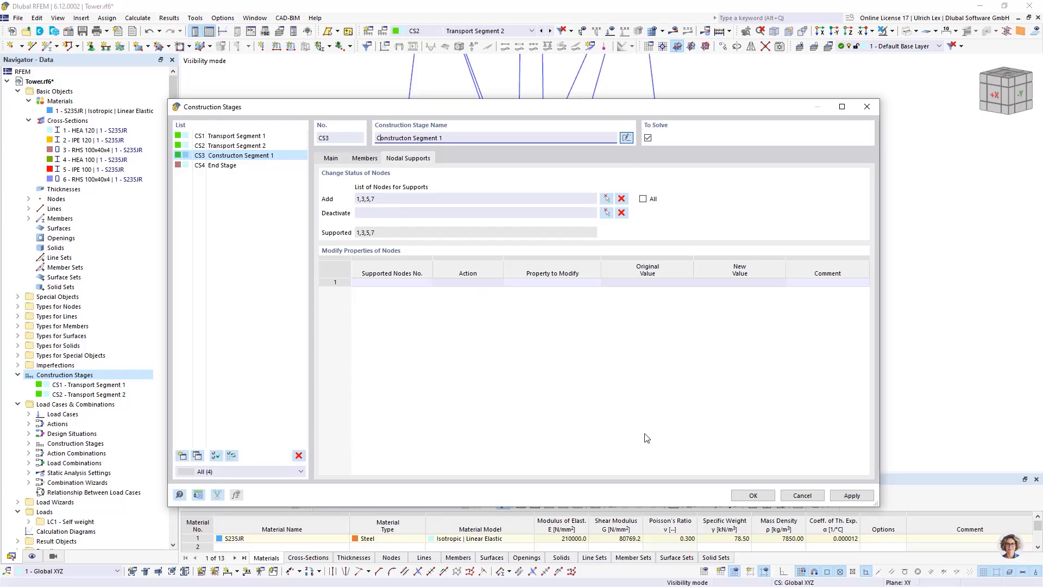
{"action": "left_click", "coordinate": [726, 429]}
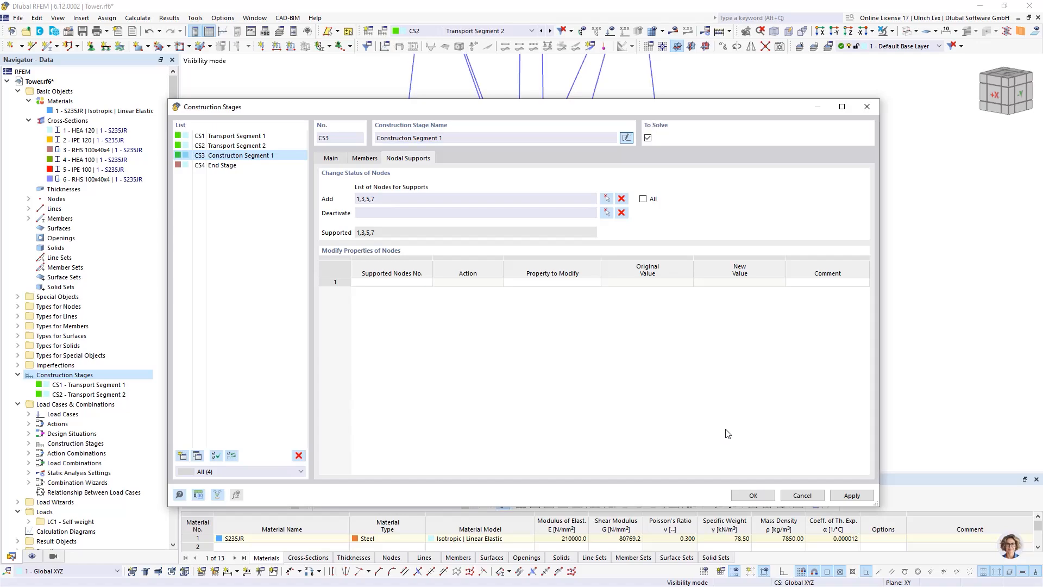
{"action": "left_click", "coordinate": [753, 495]}
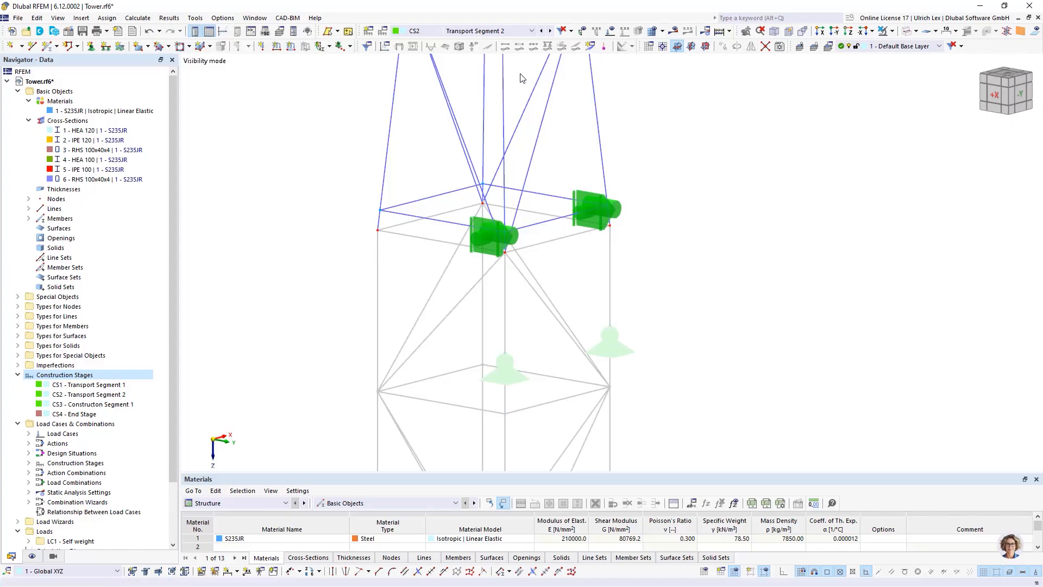
Display construction stages CS1 to CS4 one after another and check the active members and supports of the tower in each.
{"action": "left_click", "coordinate": [521, 36]}
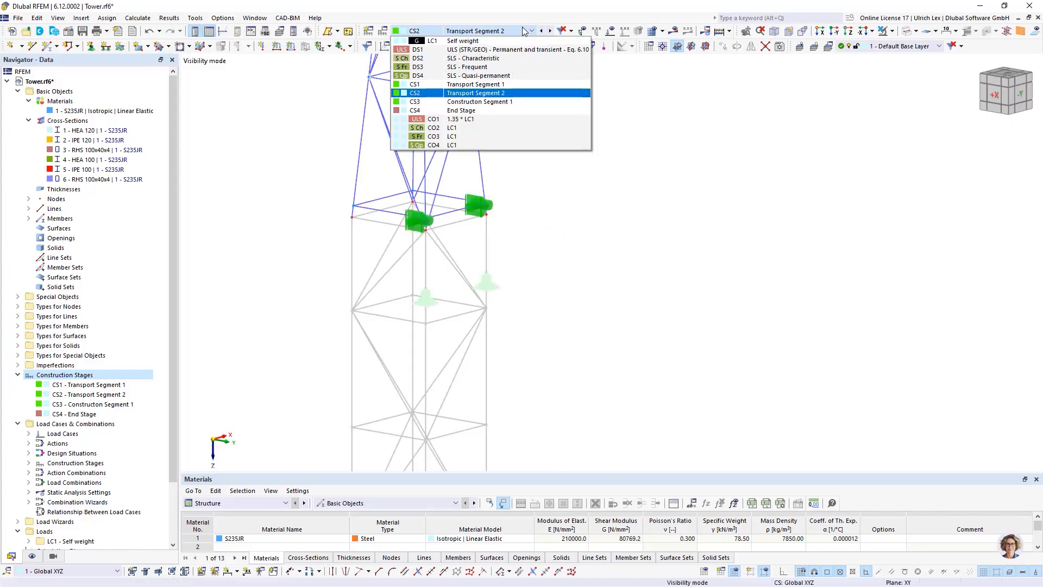
{"action": "left_click", "coordinate": [551, 82]}
{"action": "scroll", "coordinate": [551, 82], "scroll_direction": "down", "scroll_amount": 6}
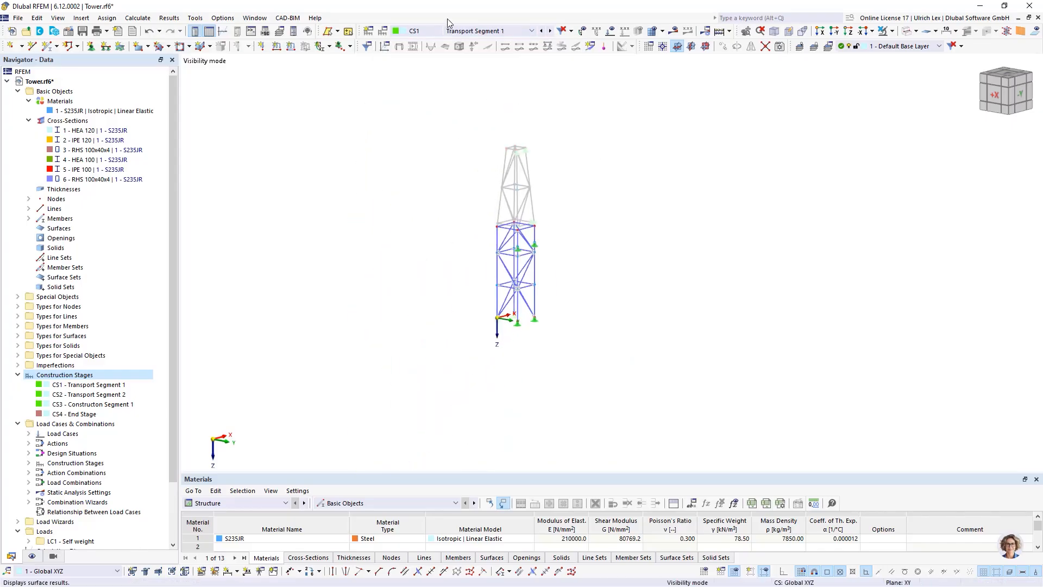
{"action": "scroll", "coordinate": [540, 96], "scroll_direction": "up", "scroll_amount": 1}
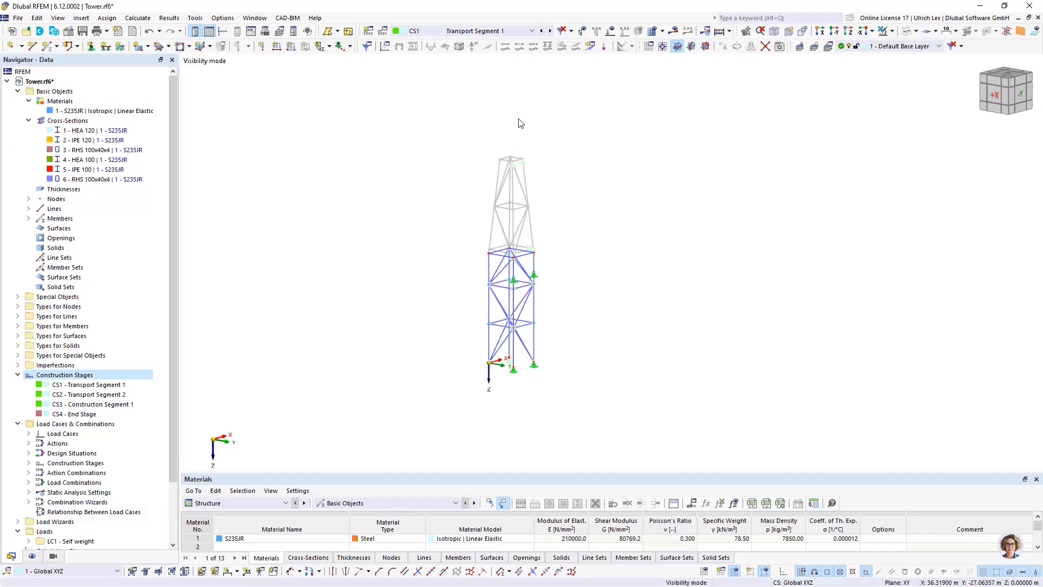
{"action": "left_click", "coordinate": [550, 30]}
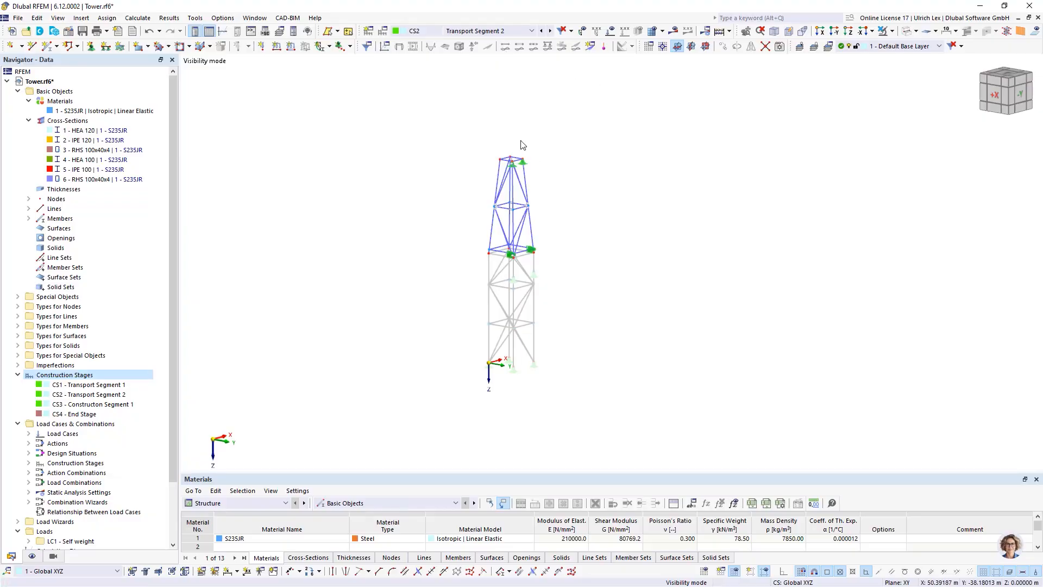
{"action": "left_click", "coordinate": [549, 31]}
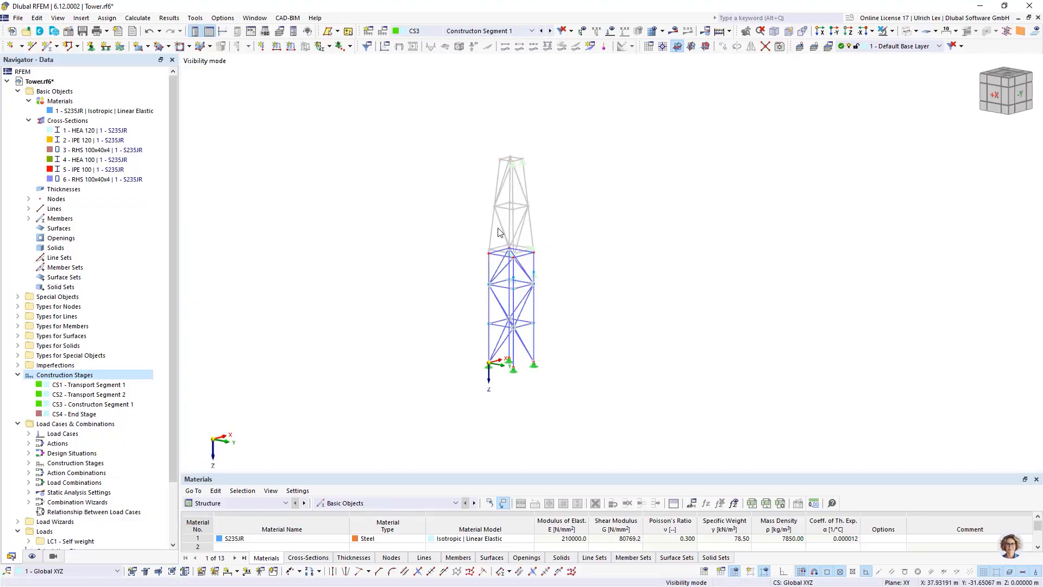
{"action": "middle_click_drag", "start_coordinate": [443, 364], "coordinate": [475, 358], "text": "ctrl"}
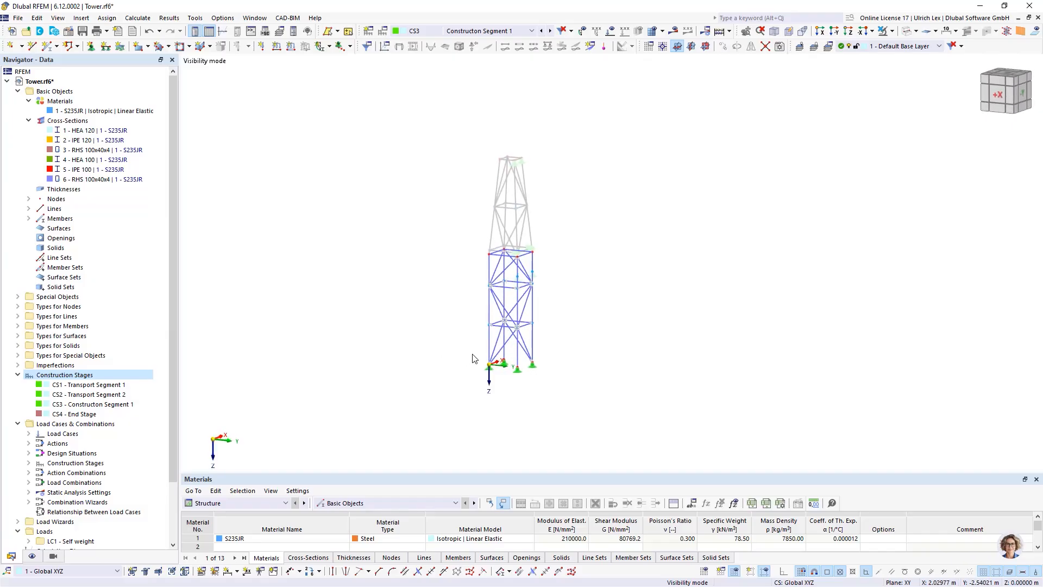
{"action": "left_click", "coordinate": [550, 32]}
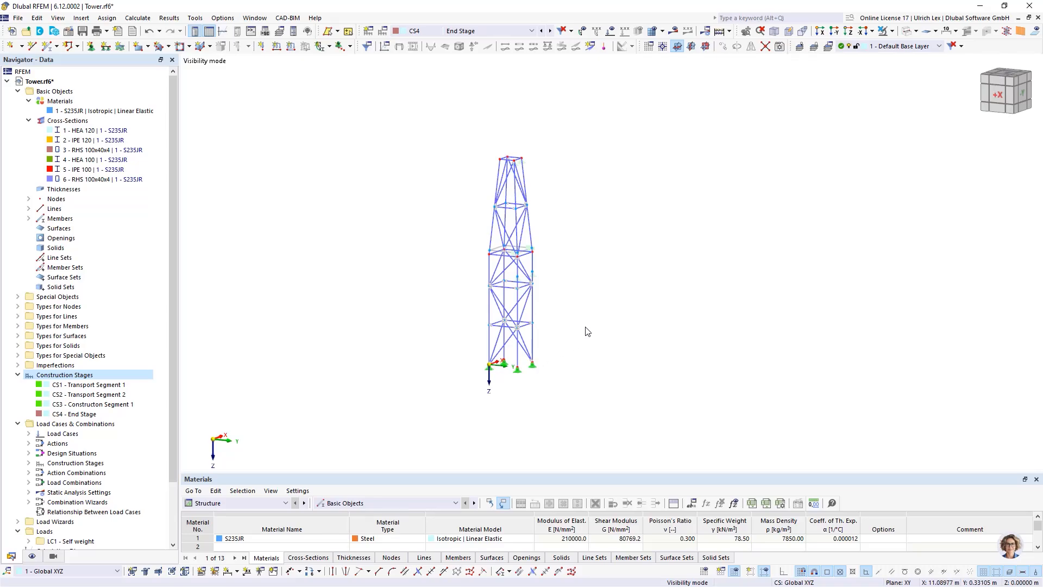
{"action": "scroll", "coordinate": [594, 268], "scroll_direction": "up", "scroll_amount": 3}
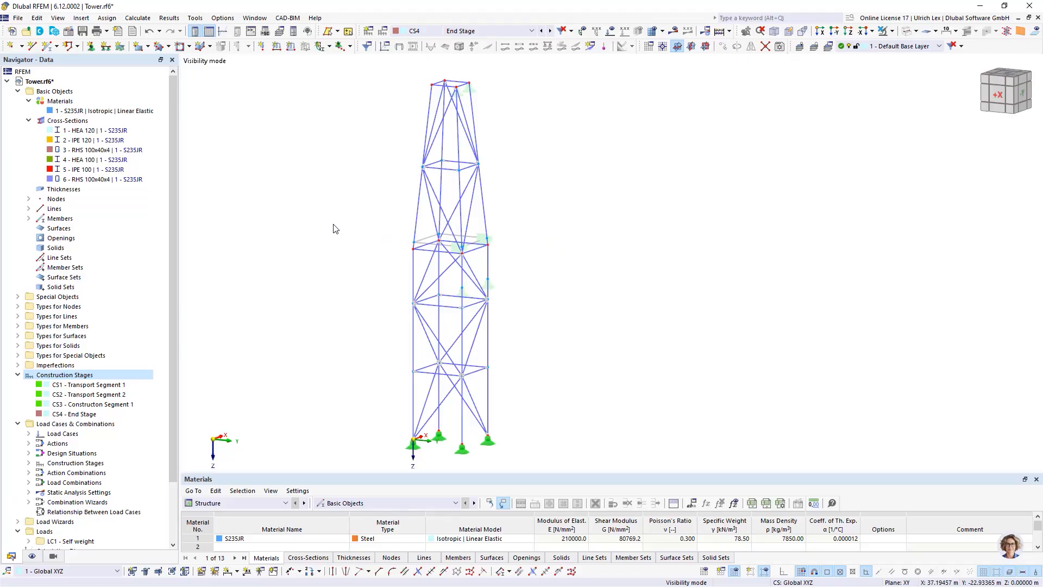
Save the model and open the load case definitions in Load Cases & Combinations.
{"action": "left_click", "coordinate": [83, 31]}
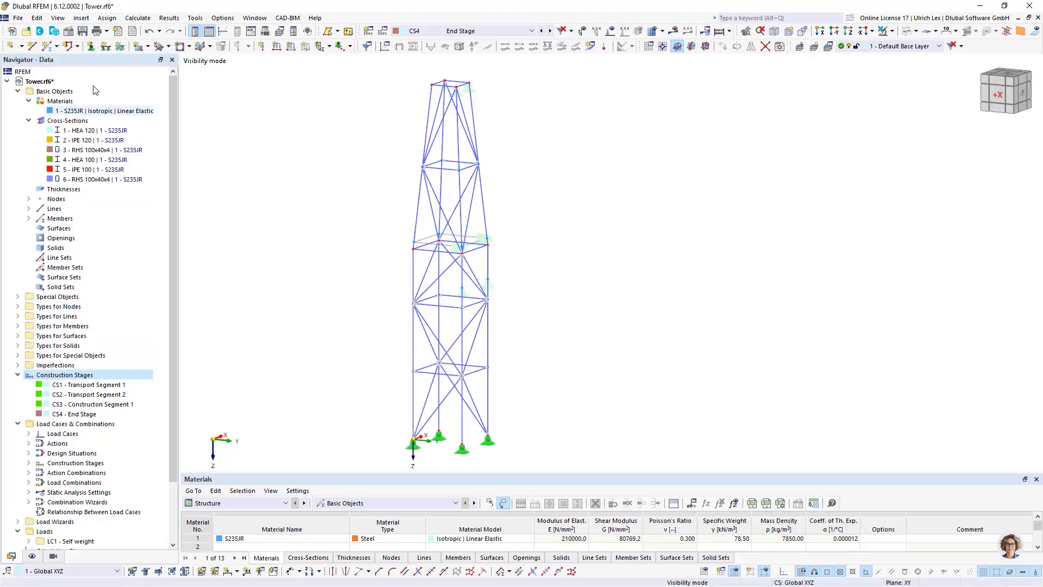
{"action": "left_click", "coordinate": [84, 32]}
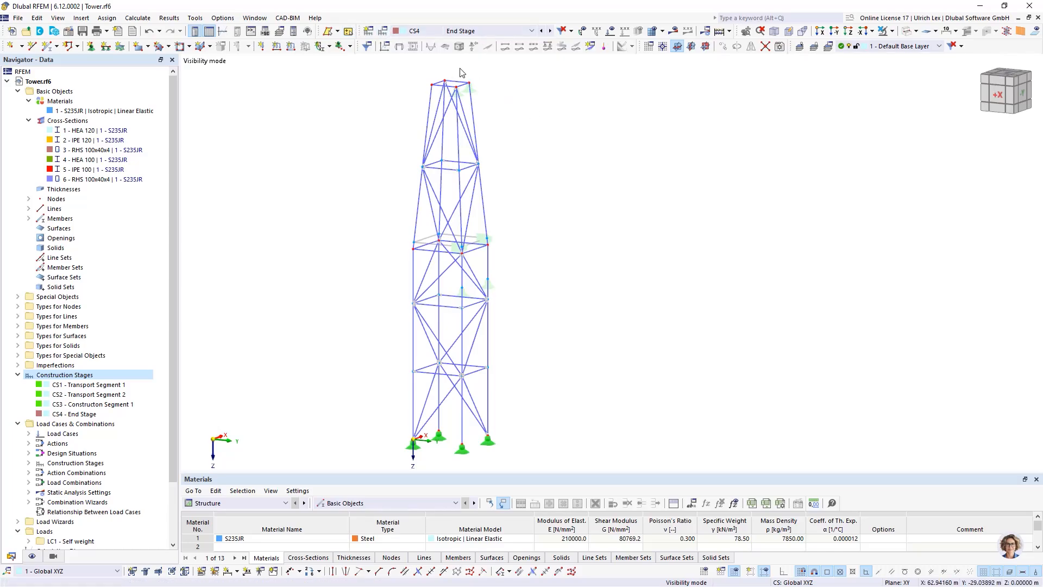
{"action": "left_click", "coordinate": [384, 33]}
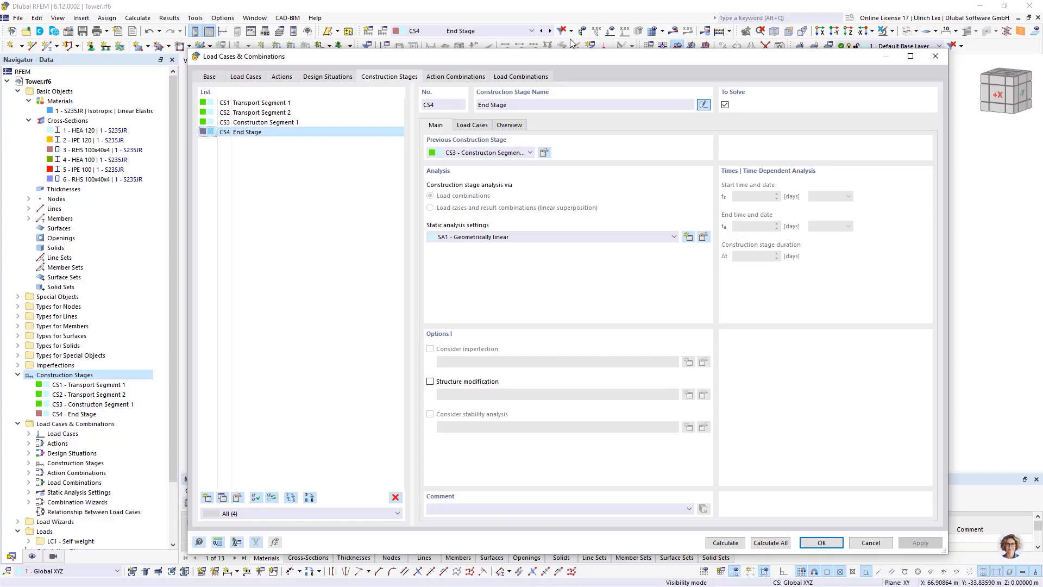
{"action": "mouse_move", "coordinate": [529, 47]}
{"action": "left_mouse_down"}
{"action": "mouse_move", "coordinate": [543, 38]}
{"action": "mouse_move", "coordinate": [533, 34]}
{"action": "left_mouse_up"}
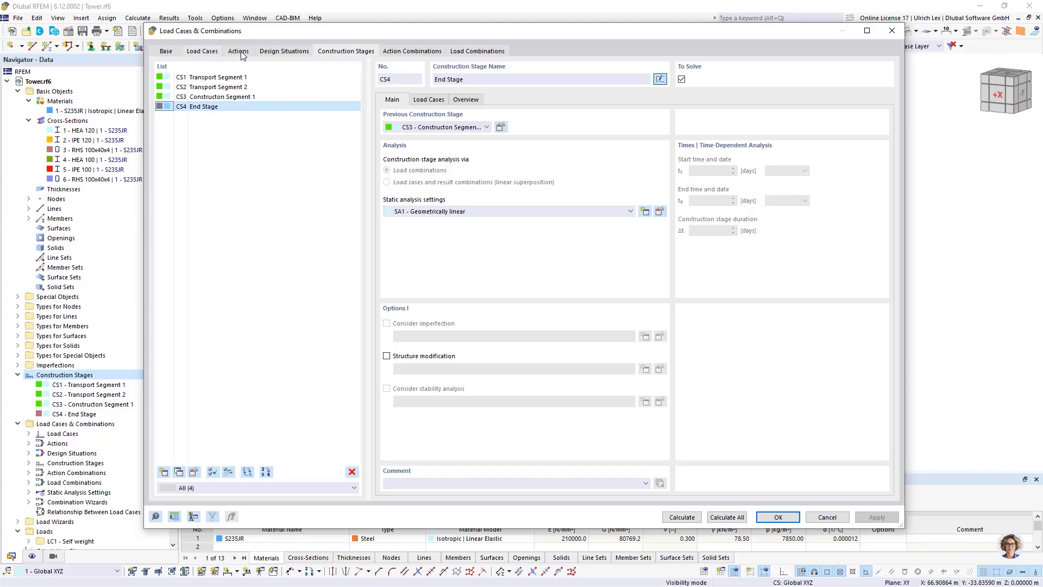
{"action": "left_click", "coordinate": [210, 51]}
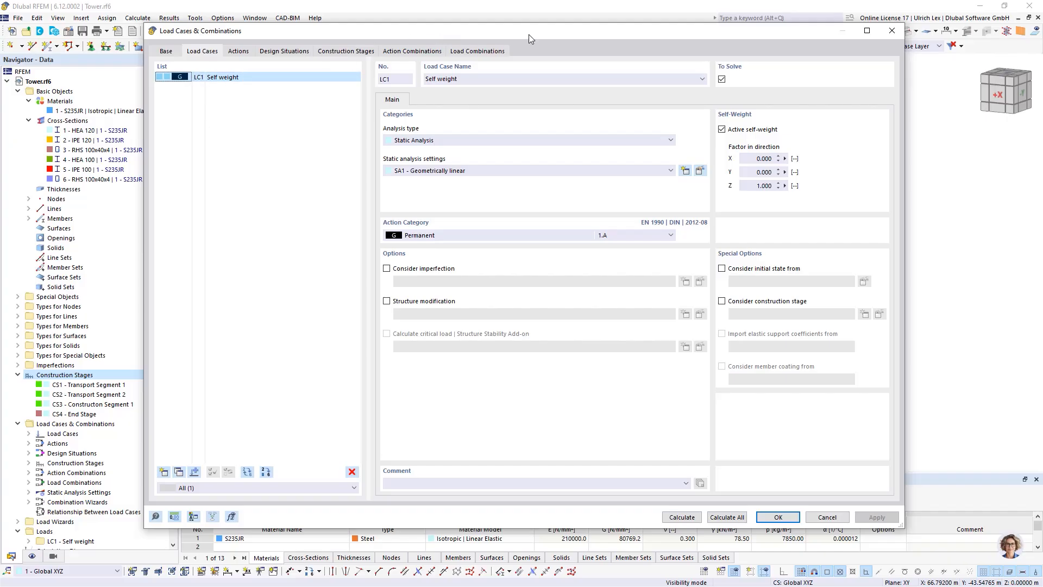
{"action": "left_click_drag", "start_coordinate": [529, 34], "coordinate": [534, 63]}
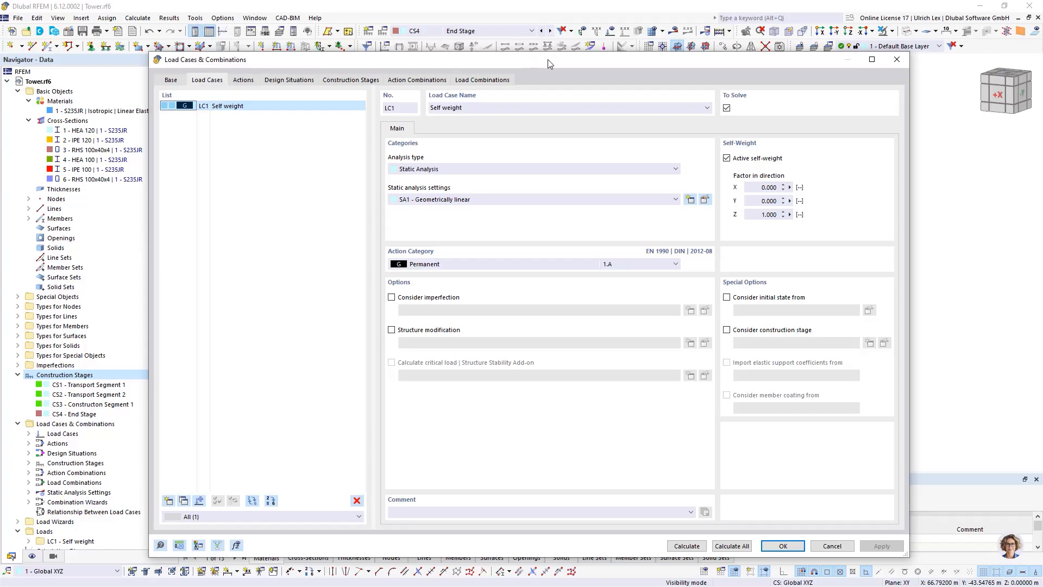
{"action": "mouse_move", "coordinate": [547, 59]}
{"action": "left_mouse_down"}
{"action": "mouse_move", "coordinate": [548, 69]}
{"action": "mouse_move", "coordinate": [536, 48]}
{"action": "left_mouse_up"}
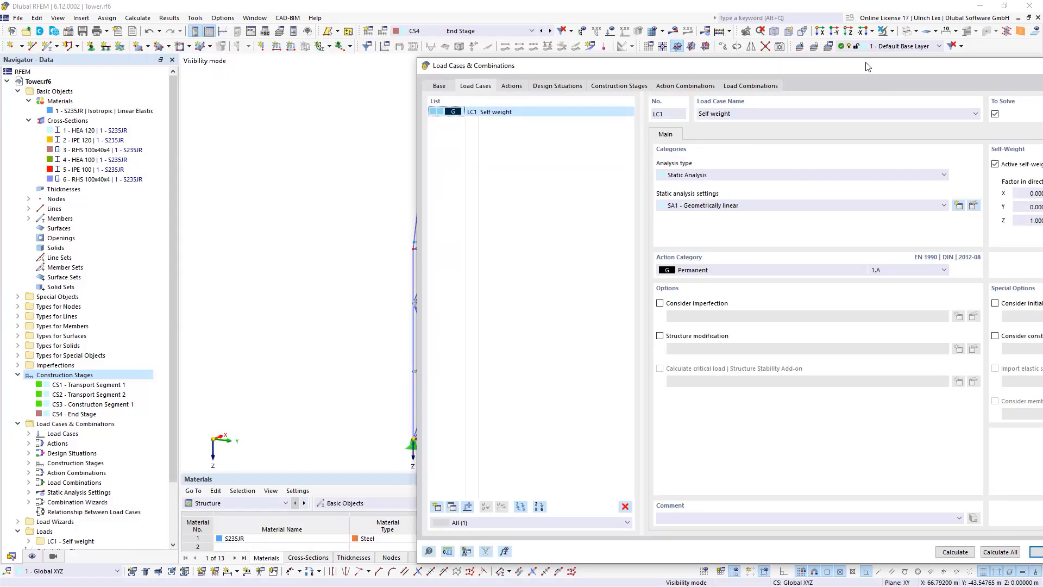
{"action": "left_click_drag", "start_coordinate": [804, 68], "coordinate": [650, 343]}
{"action": "left_click_drag", "start_coordinate": [731, 296], "coordinate": [908, 169]}
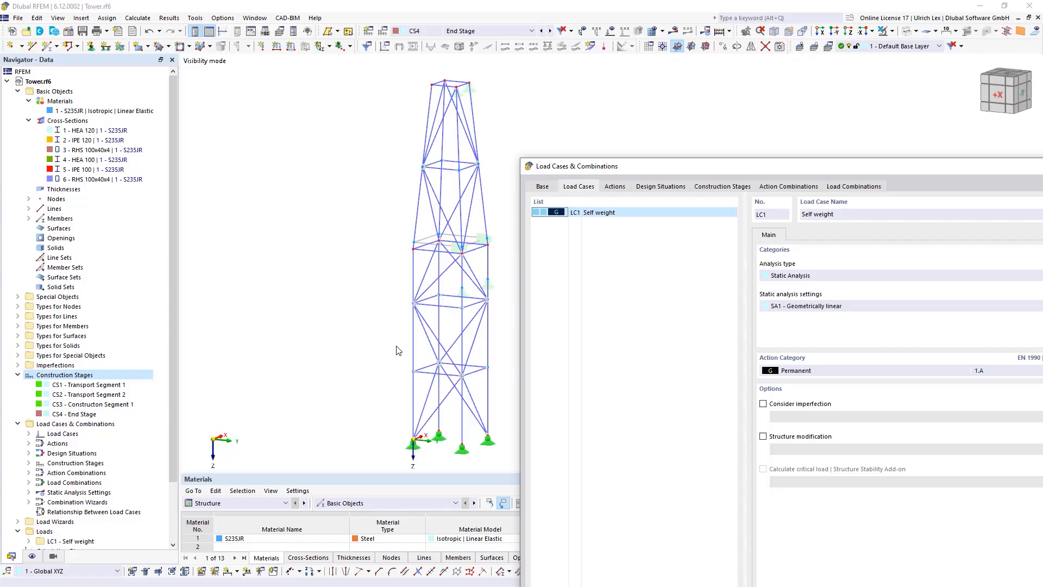
{"action": "left_click_drag", "start_coordinate": [674, 170], "coordinate": [296, 44]}
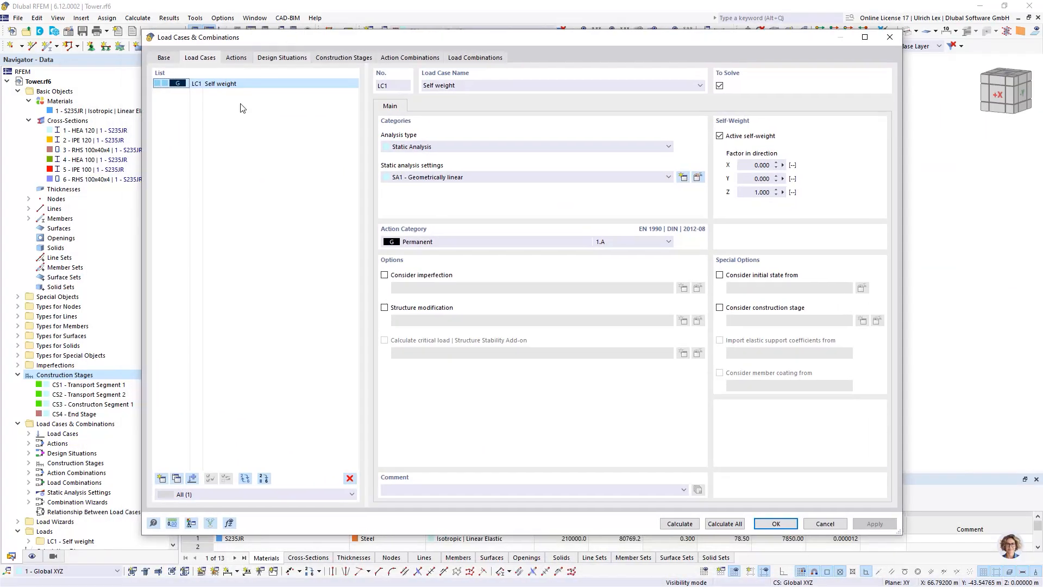
Create load case LC2 named Self weight transport with active self-weight, factor 1 in Y and 0 in Z.
{"action": "left_click", "coordinate": [166, 476]}
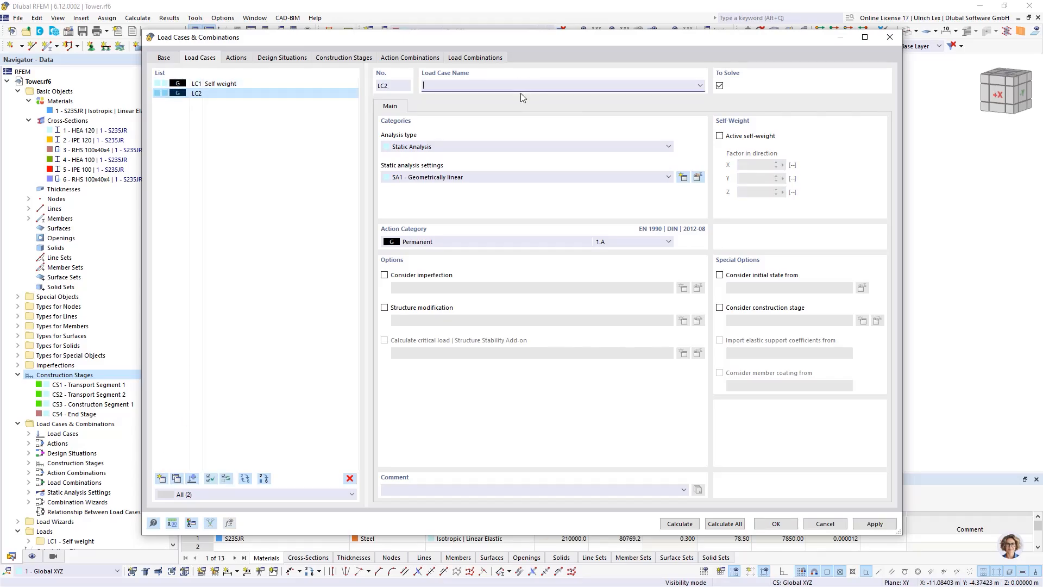
{"action": "type", "text": "Self weight transport"}
{"action": "left_click", "coordinate": [720, 136]}
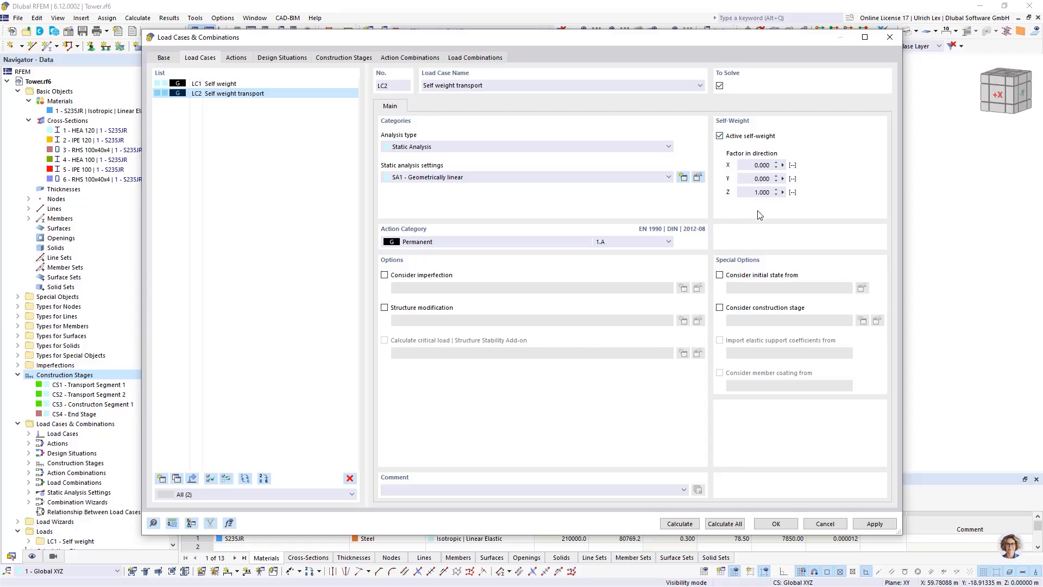
{"action": "left_click_drag", "start_coordinate": [746, 193], "coordinate": [788, 179]}
{"action": "type", "text": "0"}
{"action": "type", "text": "1"}
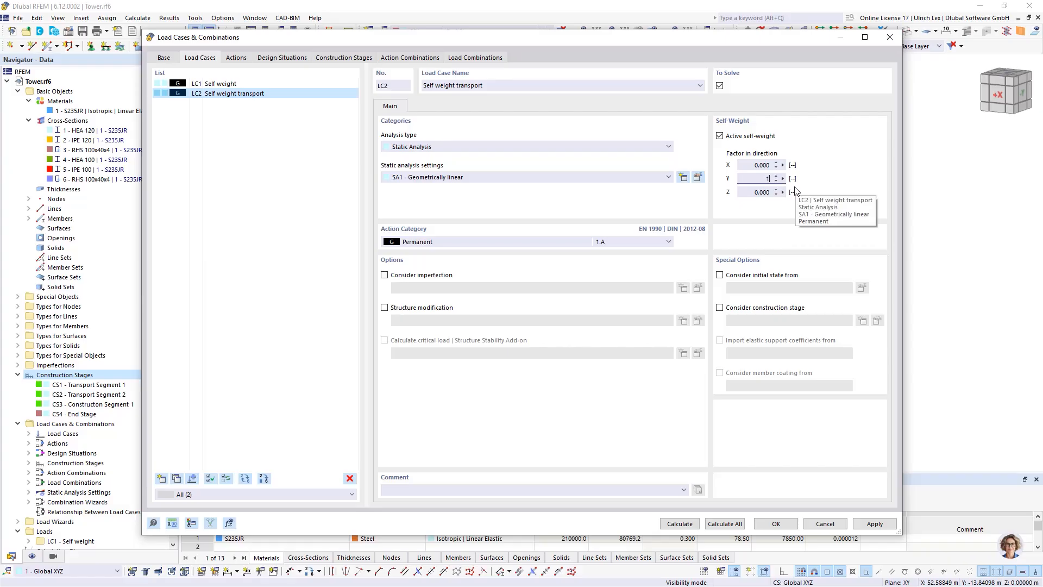
{"action": "left_click", "coordinate": [763, 165]}
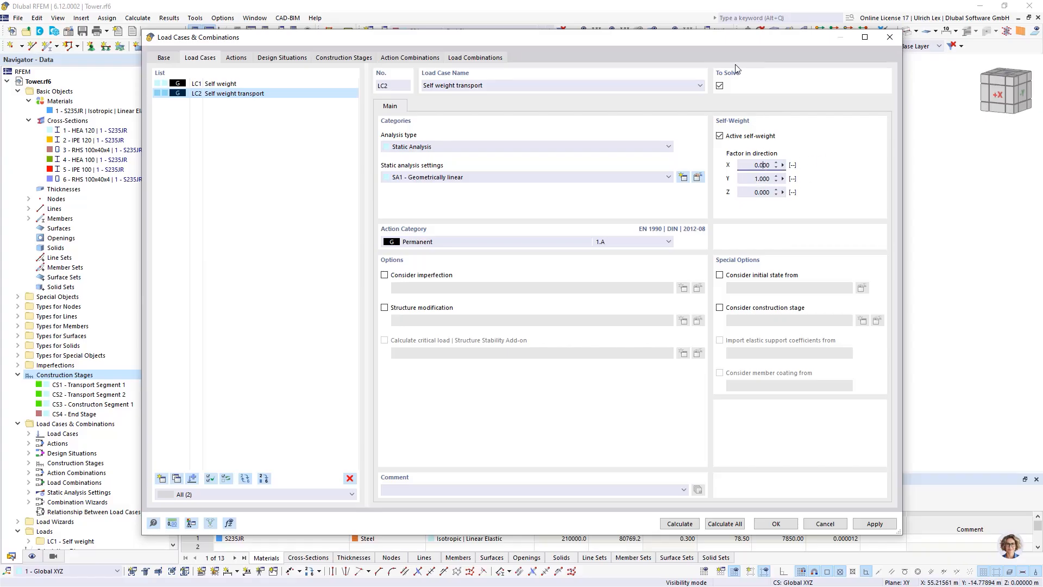
{"action": "left_click", "coordinate": [310, 157]}
Create two unnamed load cases, LC3 and LC4, with the action category Wind.
{"action": "left_click", "coordinate": [161, 478]}
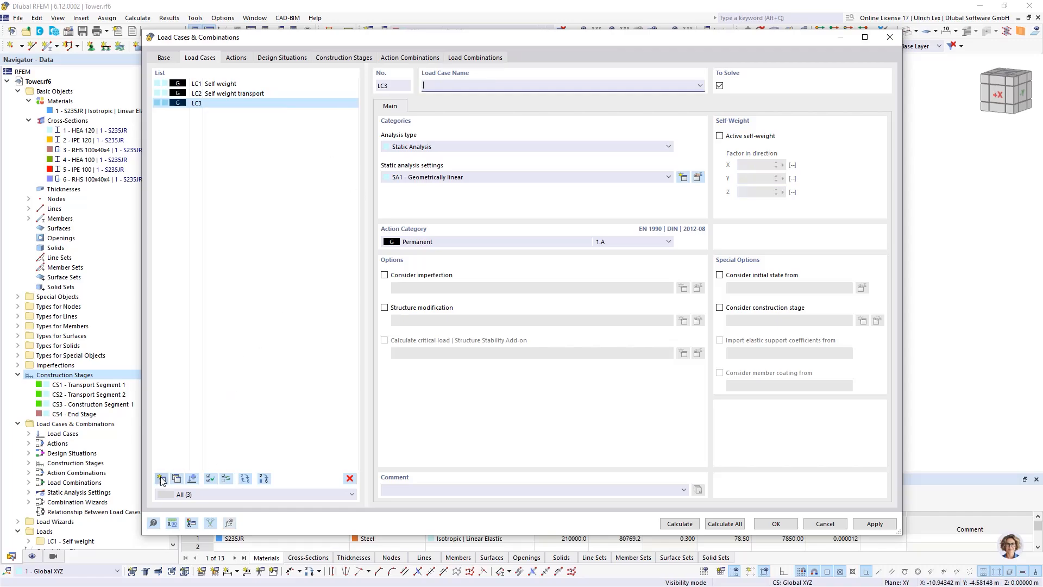
{"action": "left_click", "coordinate": [461, 241]}
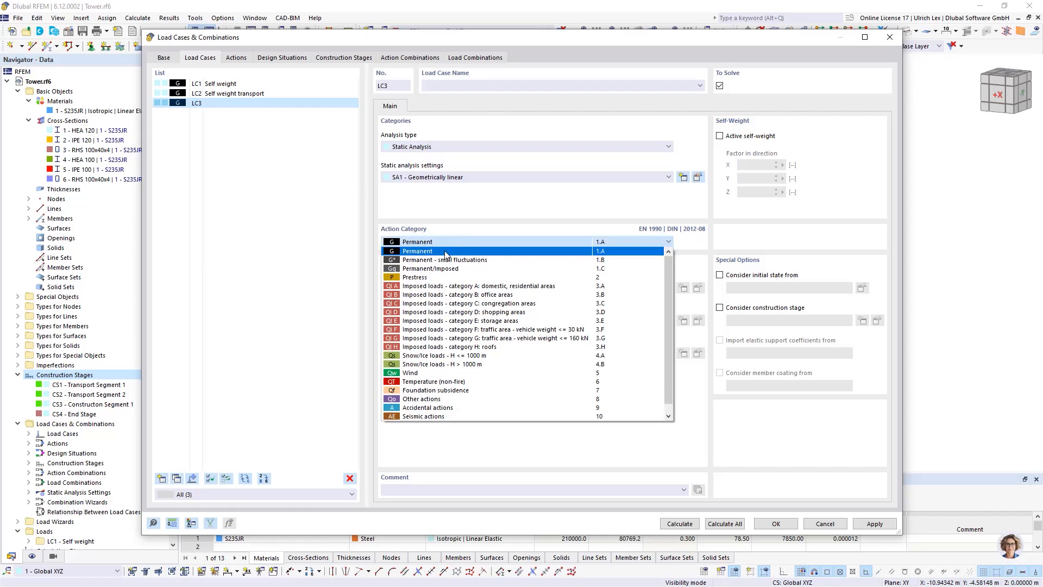
{"action": "left_click", "coordinate": [456, 373]}
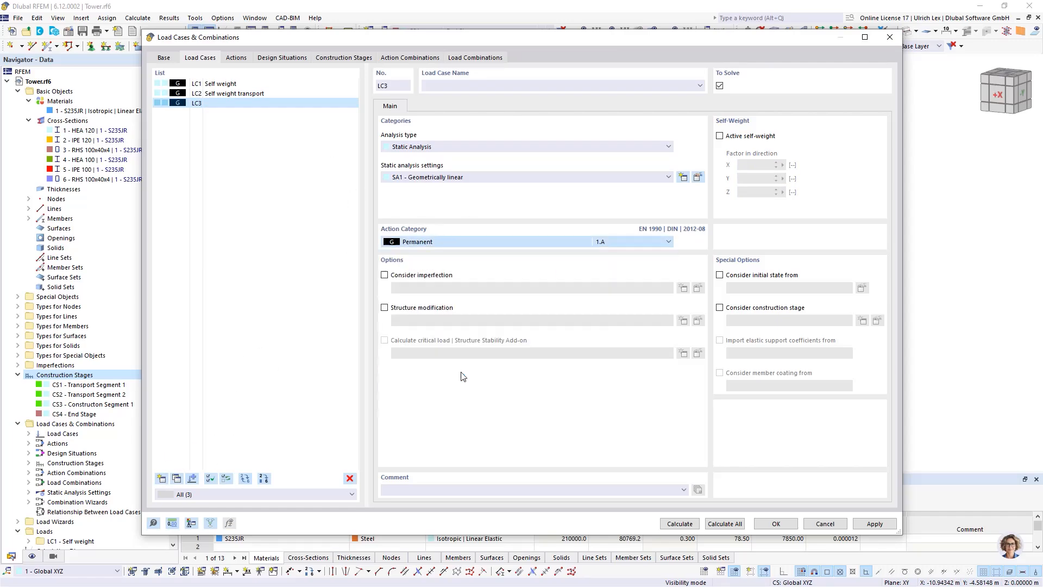
{"action": "left_click", "coordinate": [232, 167]}
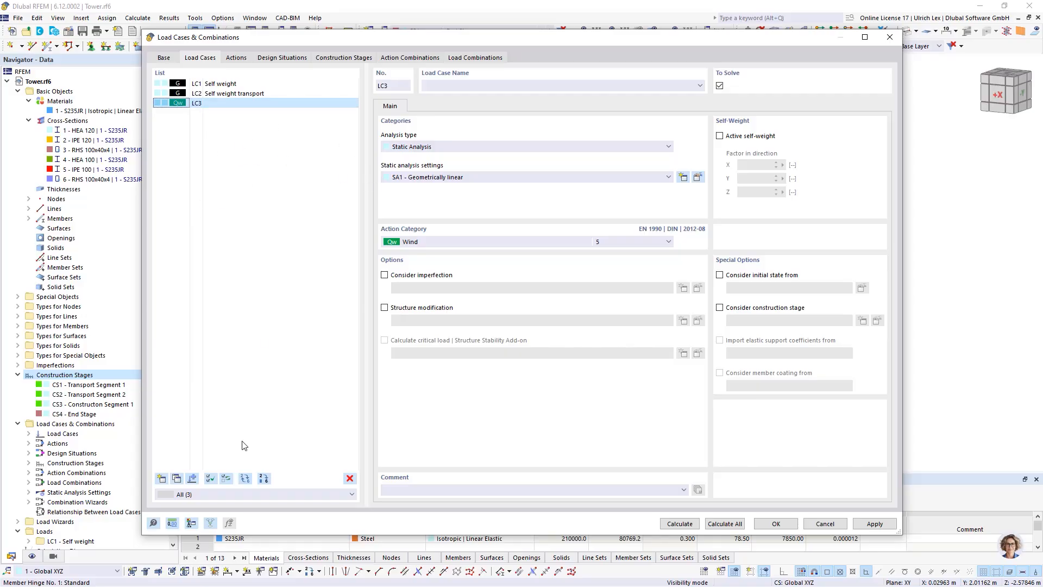
{"action": "left_click", "coordinate": [161, 478]}
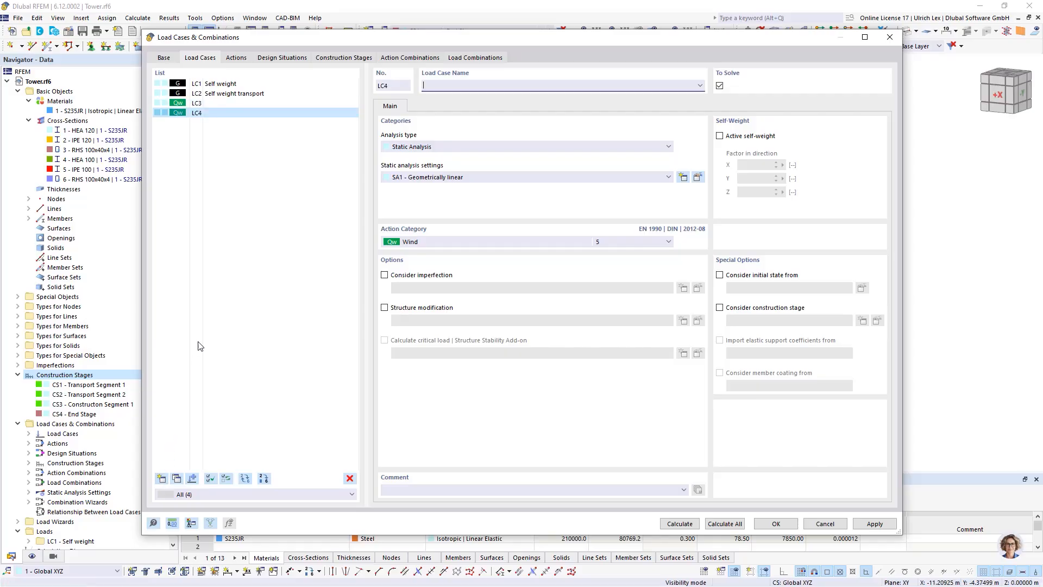
Name load case LC3 Wind in X and load case LC4 Wind in Y, and accept the load case definitions.
{"action": "left_click", "coordinate": [243, 107]}
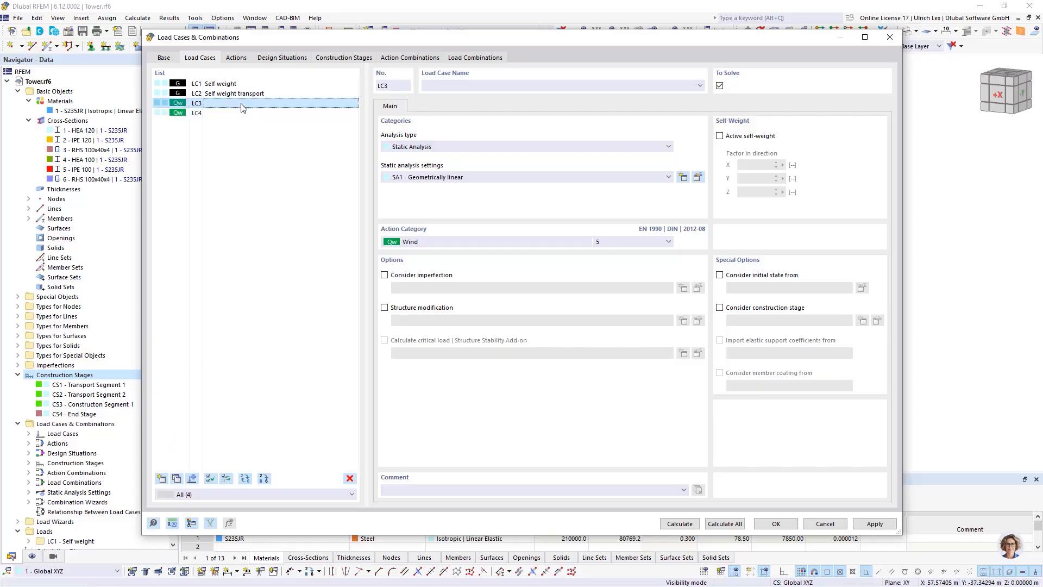
{"action": "left_click", "coordinate": [504, 83]}
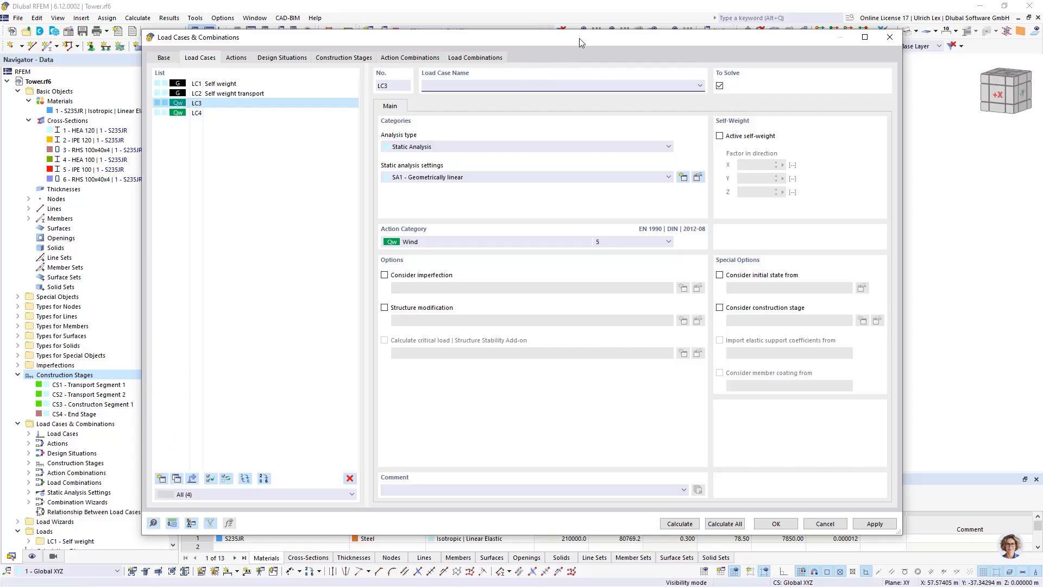
{"action": "left_click_drag", "start_coordinate": [579, 38], "coordinate": [585, 64]}
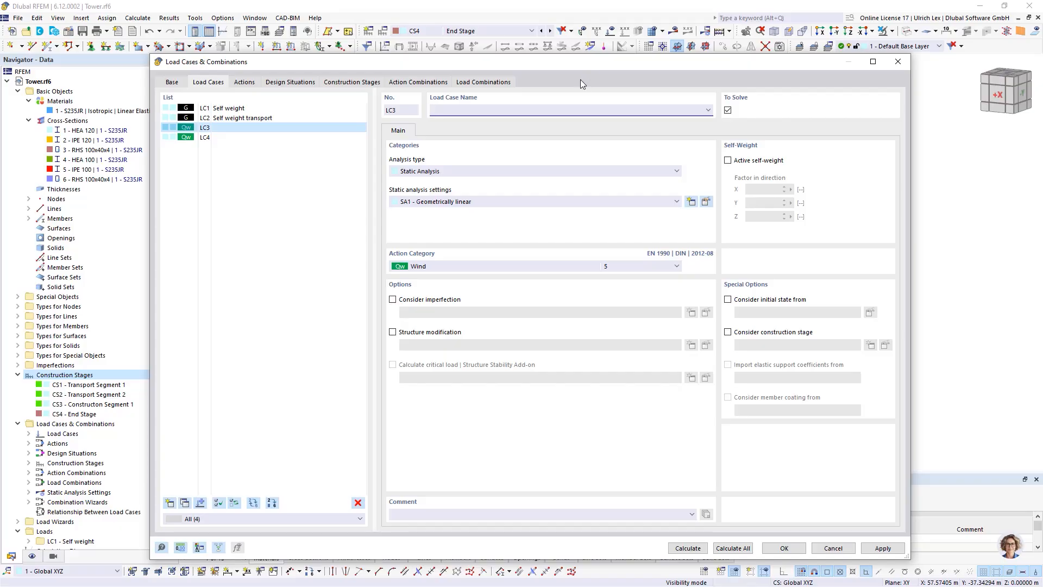
{"action": "type", "text": "Wind in X"}
{"action": "left_click", "coordinate": [257, 136]}
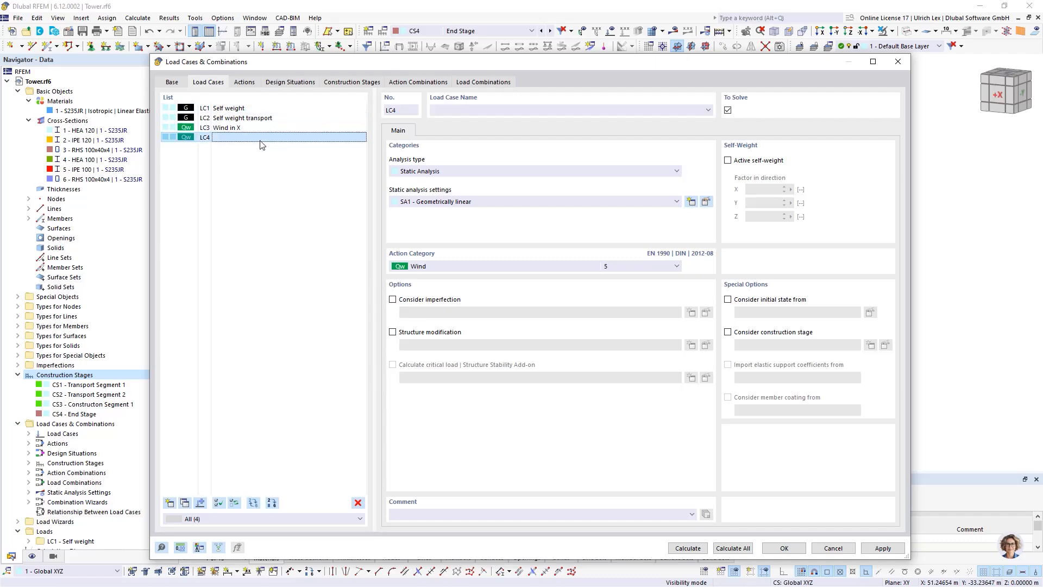
{"action": "left_click", "coordinate": [452, 109]}
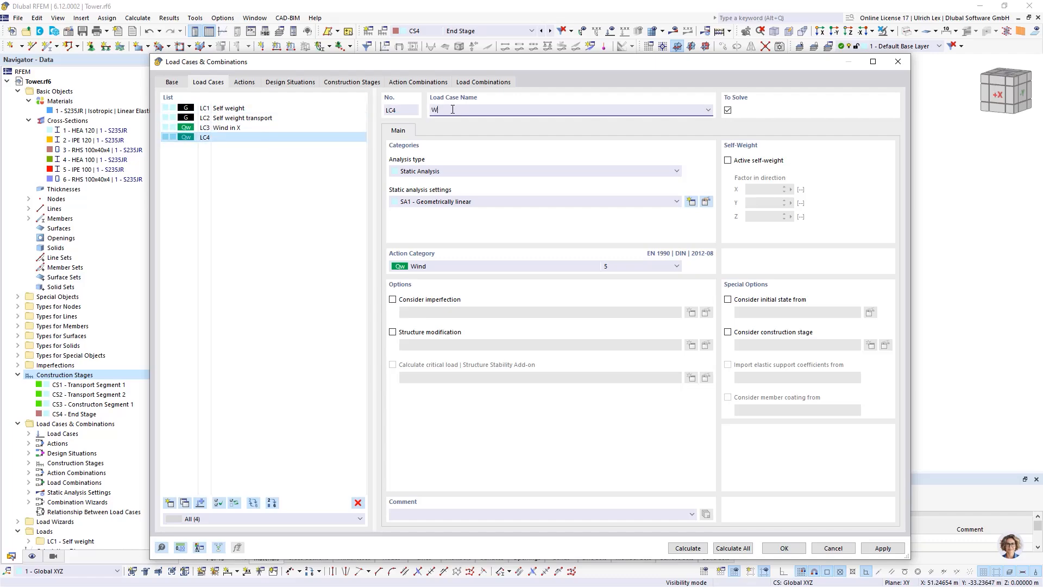
{"action": "left_click", "coordinate": [343, 223]}
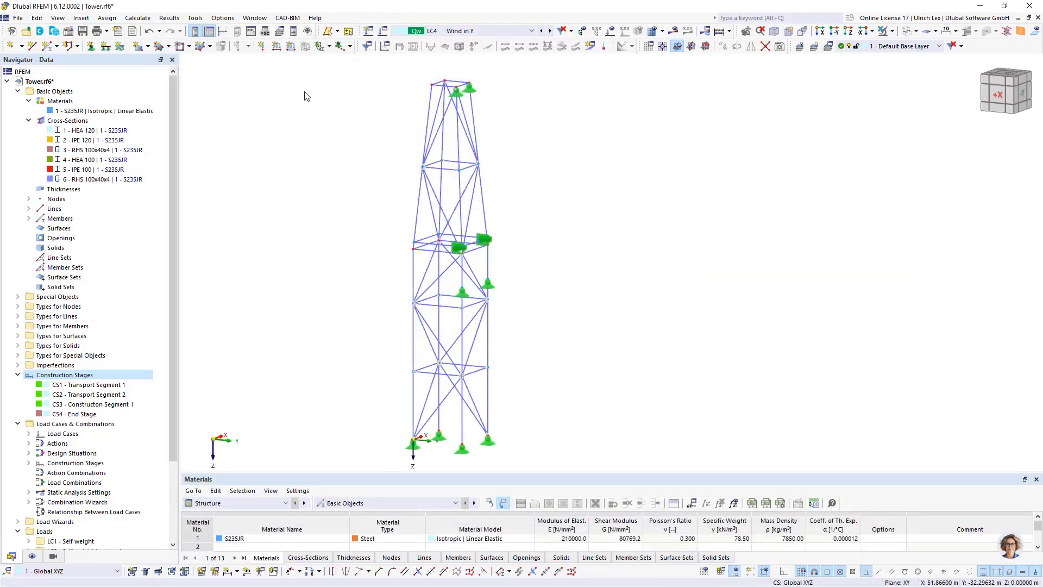
Open the existing load wizard for member loads from area load and set it to generate into LC3 - Wind in X.
{"action": "left_click", "coordinate": [17, 375]}
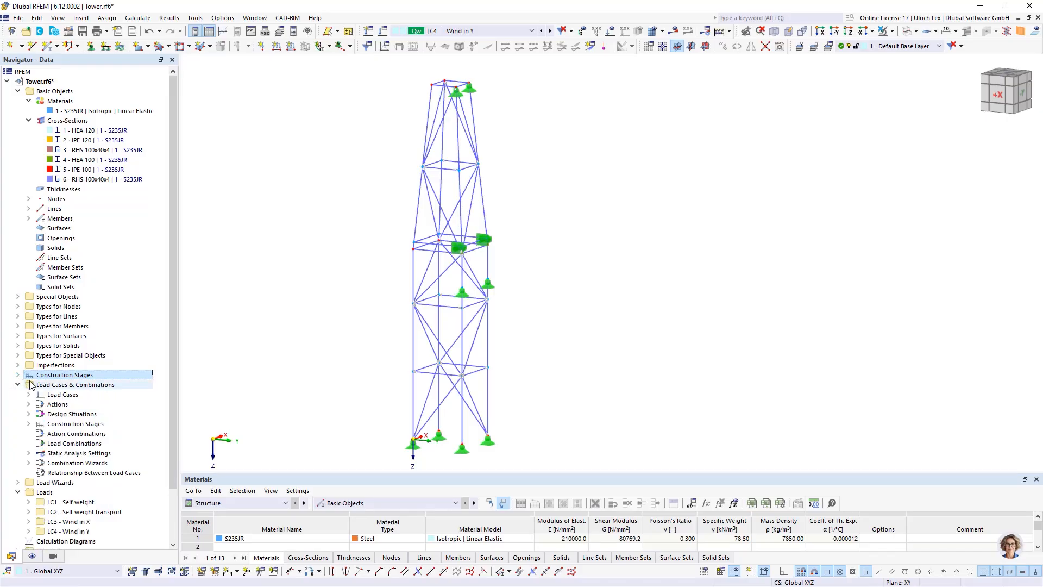
{"action": "left_click", "coordinate": [17, 482]}
{"action": "scroll", "coordinate": [70, 427], "scroll_direction": "down", "scroll_amount": 1}
{"action": "scroll", "coordinate": [70, 427], "scroll_direction": "down", "scroll_amount": 3}
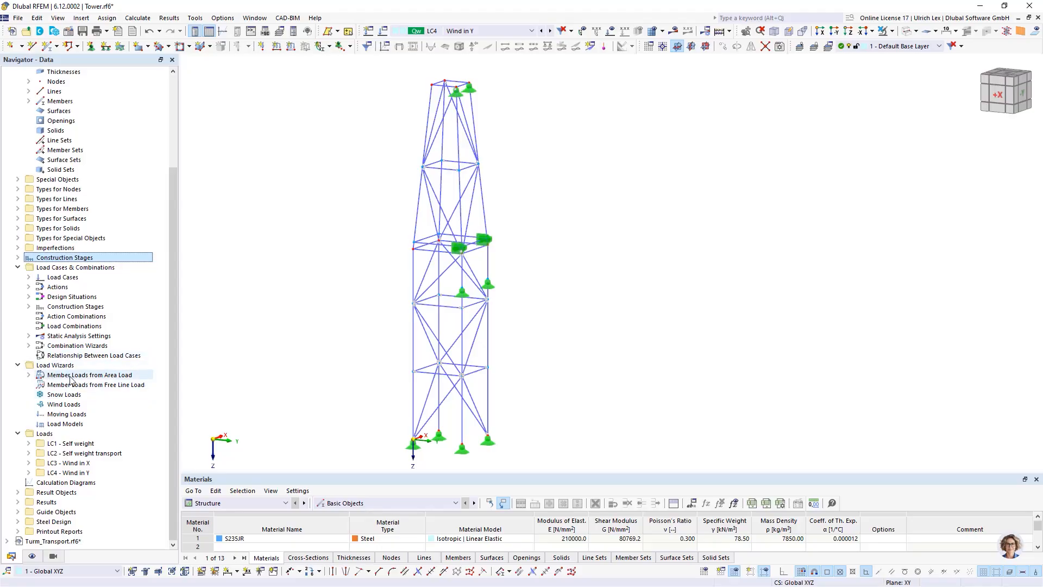
{"action": "double_click", "coordinate": [72, 376]}
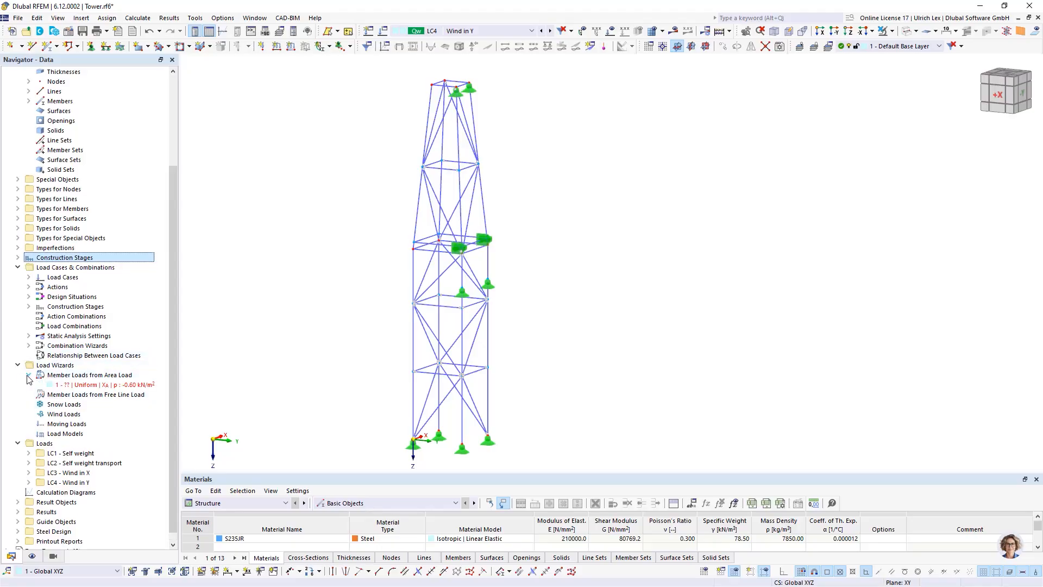
{"action": "double_click", "coordinate": [81, 384]}
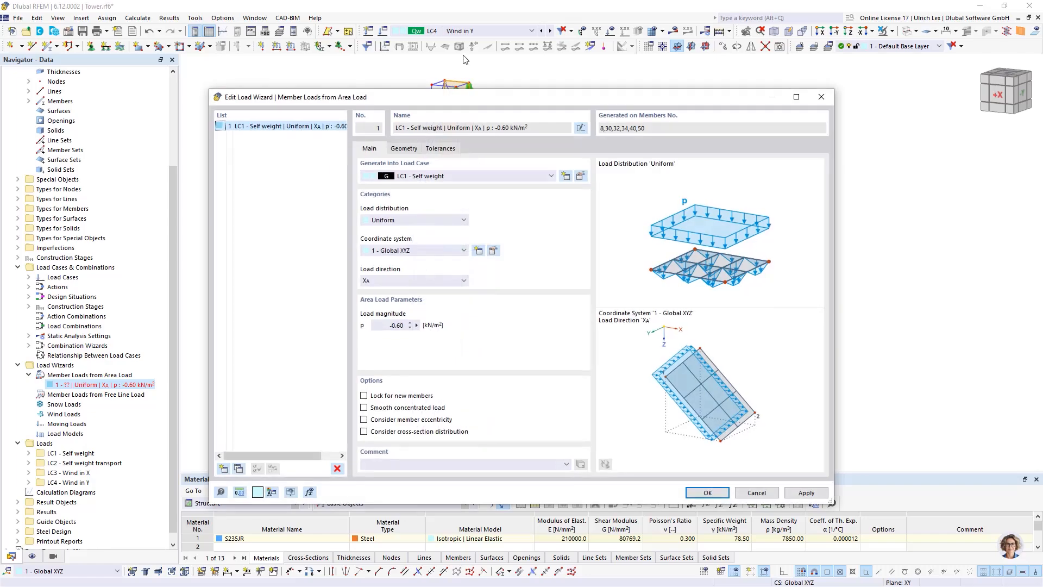
{"action": "left_click", "coordinate": [514, 152]}
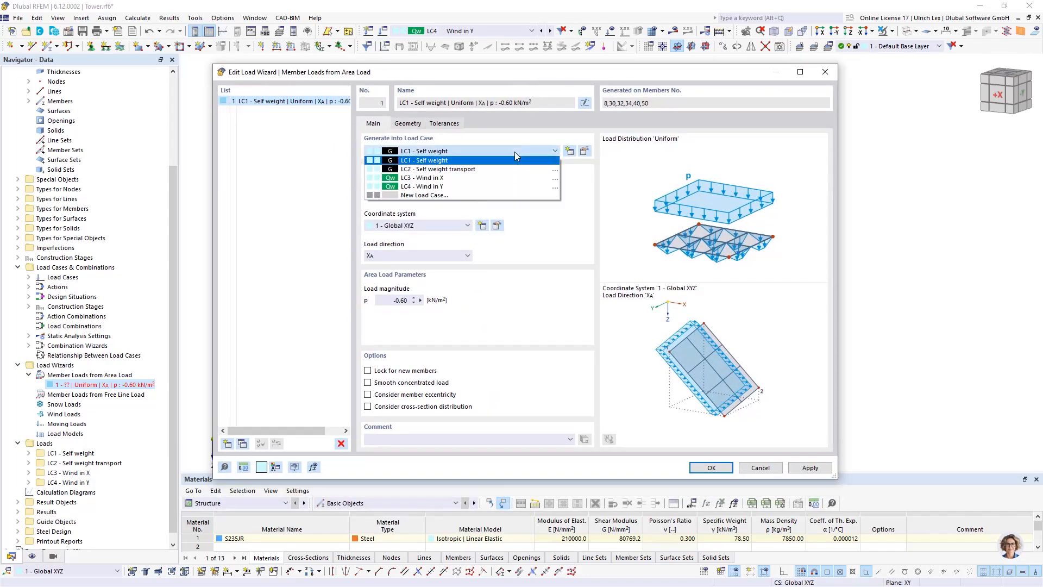
{"action": "left_click", "coordinate": [426, 177]}
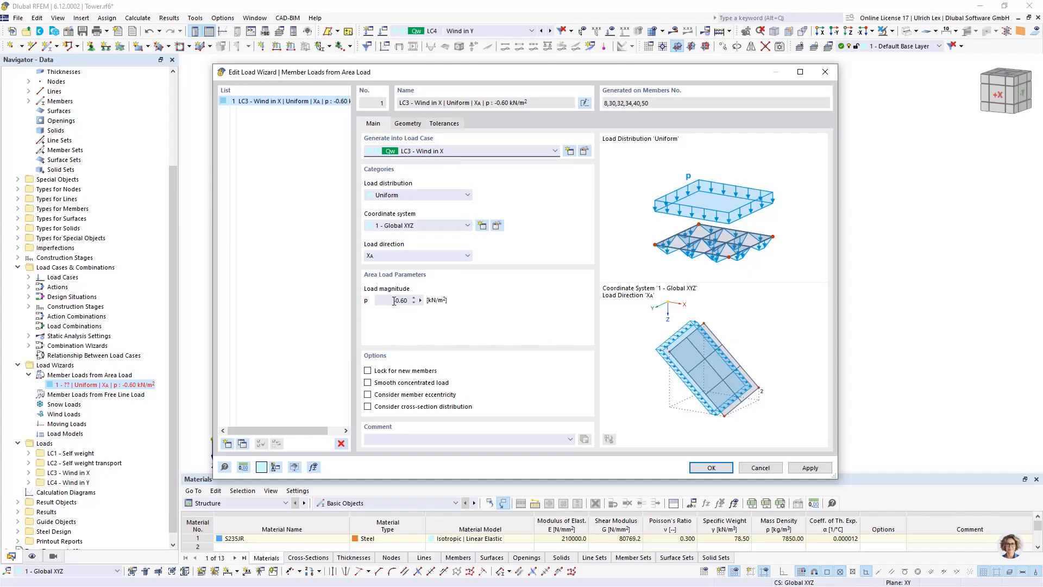
{"action": "left_click_drag", "start_coordinate": [498, 72], "coordinate": [626, 74]}
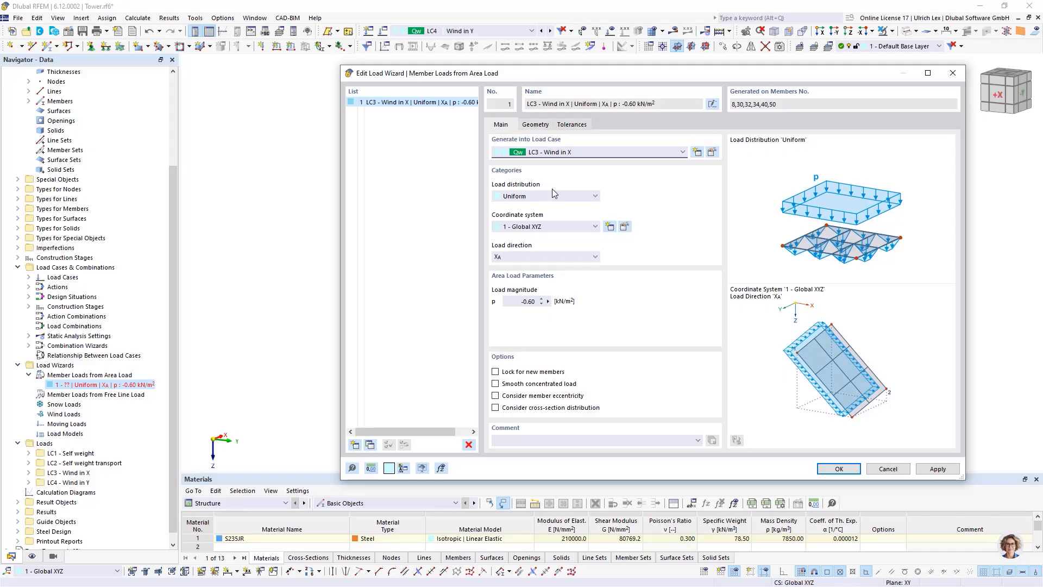
Set the LC3 area load magnitude to 0.60 kN/m² and redefine the first load plane with corner nodes 2, 19, 17, 6.
{"action": "left_click", "coordinate": [528, 299]}
{"action": "left_click", "coordinate": [535, 125]}
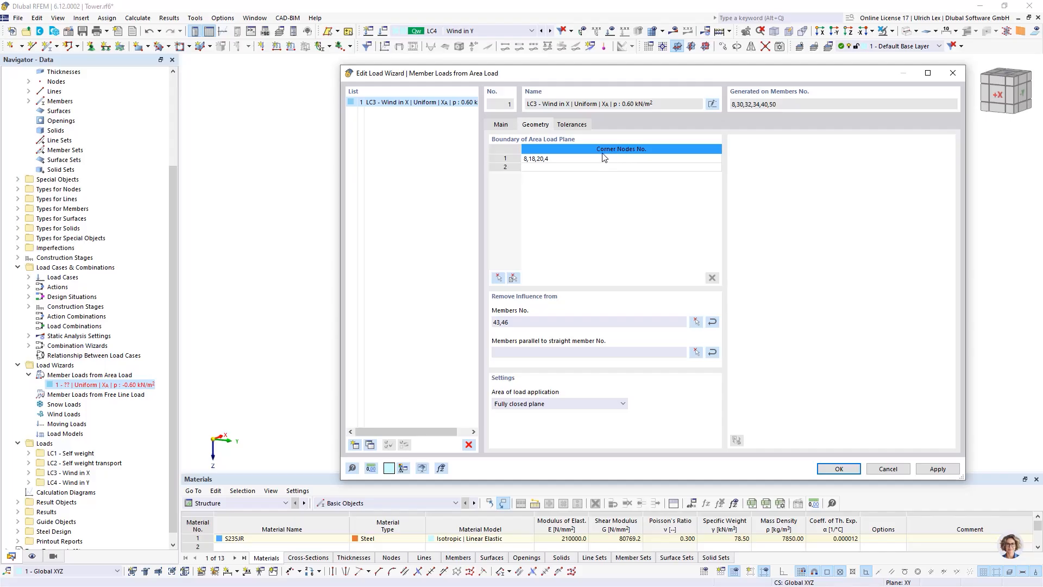
{"action": "left_click", "coordinate": [590, 158]}
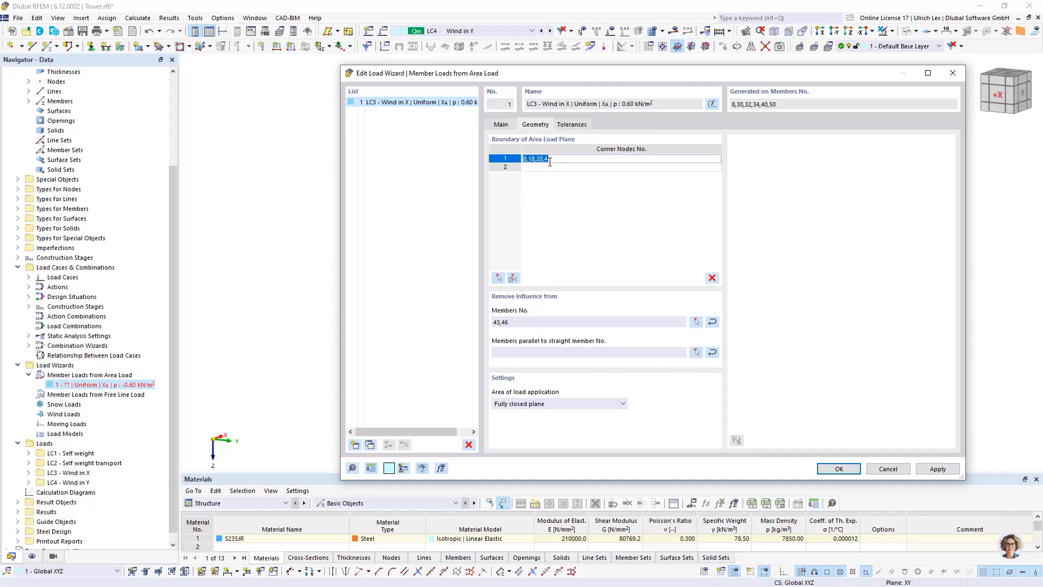
{"action": "left_click", "coordinate": [498, 279]}
{"action": "left_click", "coordinate": [224, 134]}
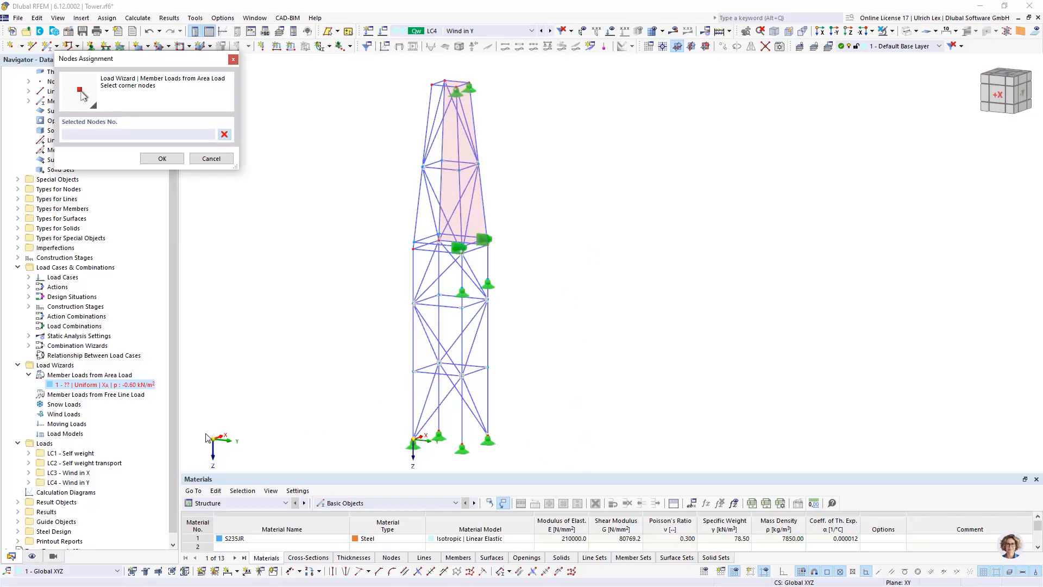
{"action": "scroll", "coordinate": [416, 251], "scroll_direction": "up", "scroll_amount": 3}
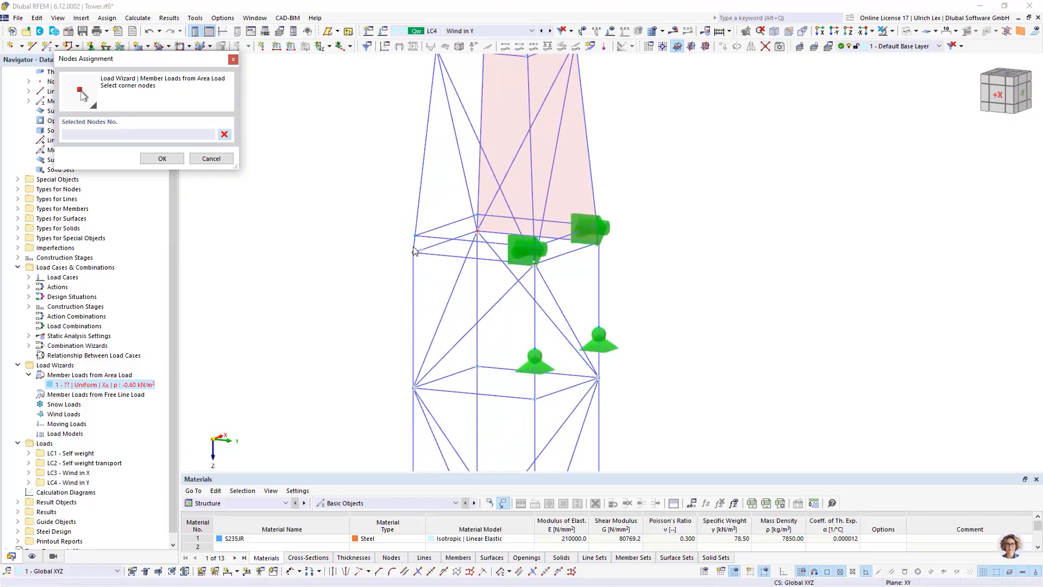
{"action": "left_click", "coordinate": [414, 251]}
{"action": "scroll", "coordinate": [414, 251], "scroll_direction": "down", "scroll_amount": 3}
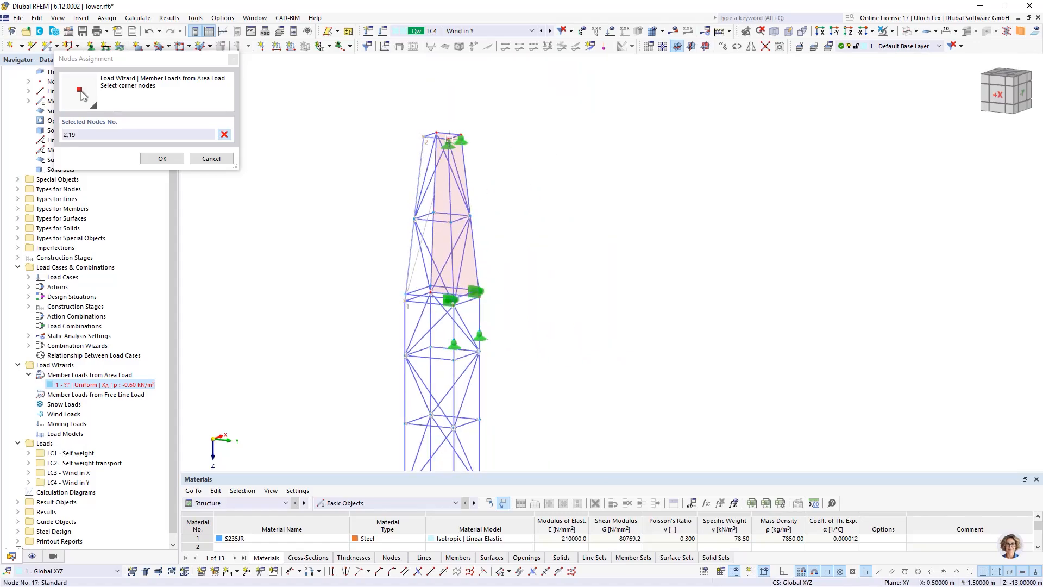
{"action": "left_click", "coordinate": [446, 138]}
{"action": "left_click", "coordinate": [452, 306]}
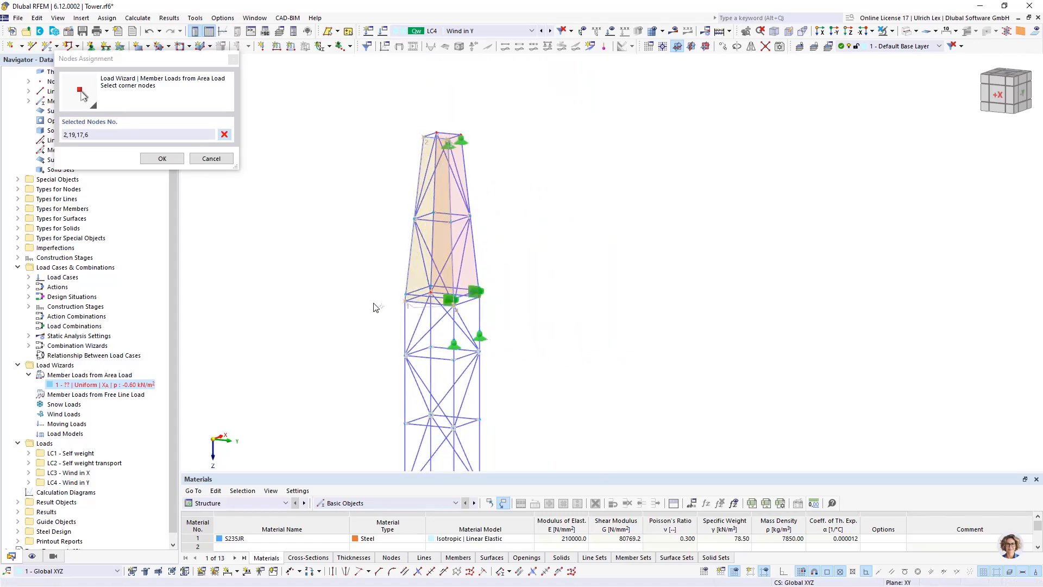
{"action": "left_click", "coordinate": [161, 158]}
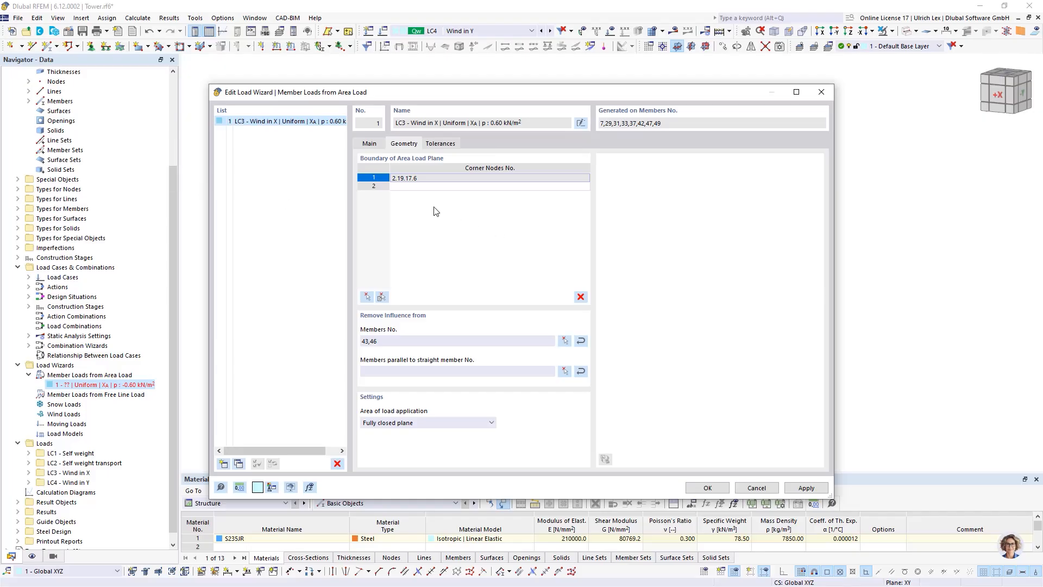
Add a second load plane on the tower's lower part with corner nodes 1, 2, 6, 5.
{"action": "left_click", "coordinate": [423, 187]}
{"action": "left_click", "coordinate": [367, 297]}
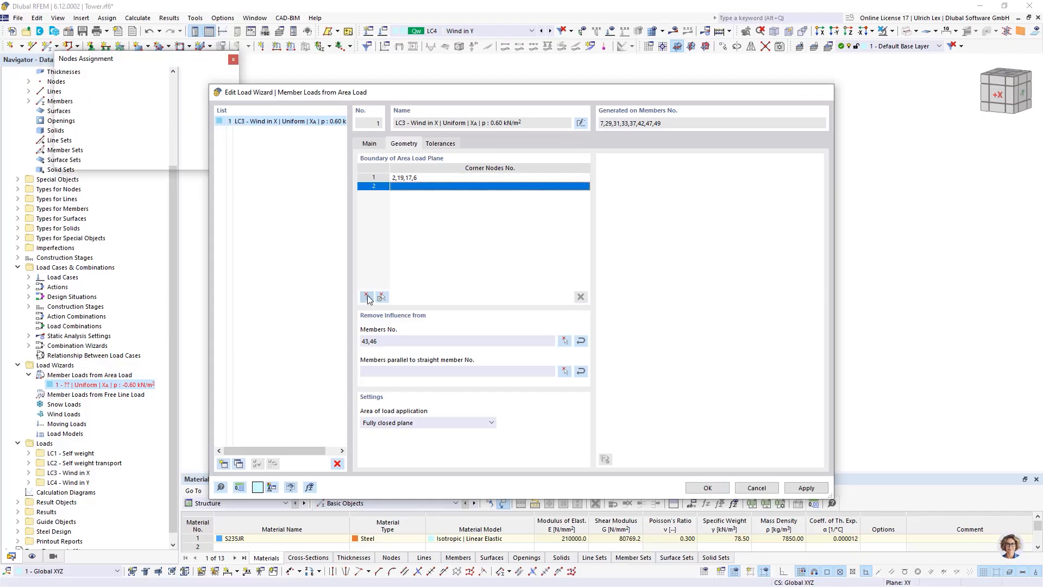
{"action": "scroll", "coordinate": [440, 134], "scroll_direction": "down", "scroll_amount": 3}
{"action": "scroll", "coordinate": [439, 342], "scroll_direction": "up", "scroll_amount": 4}
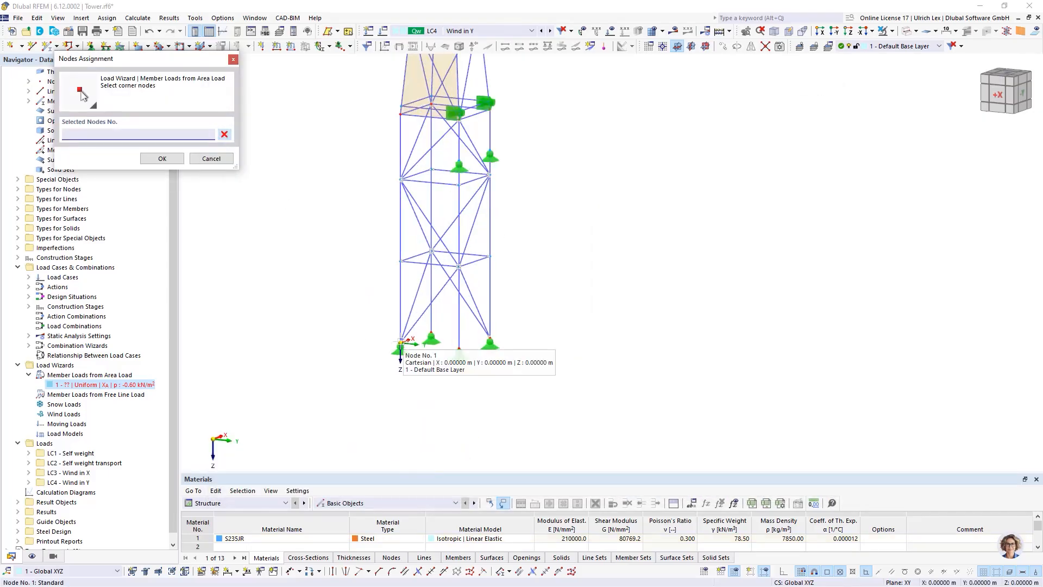
{"action": "left_click", "coordinate": [400, 342]}
{"action": "left_click", "coordinate": [401, 114]}
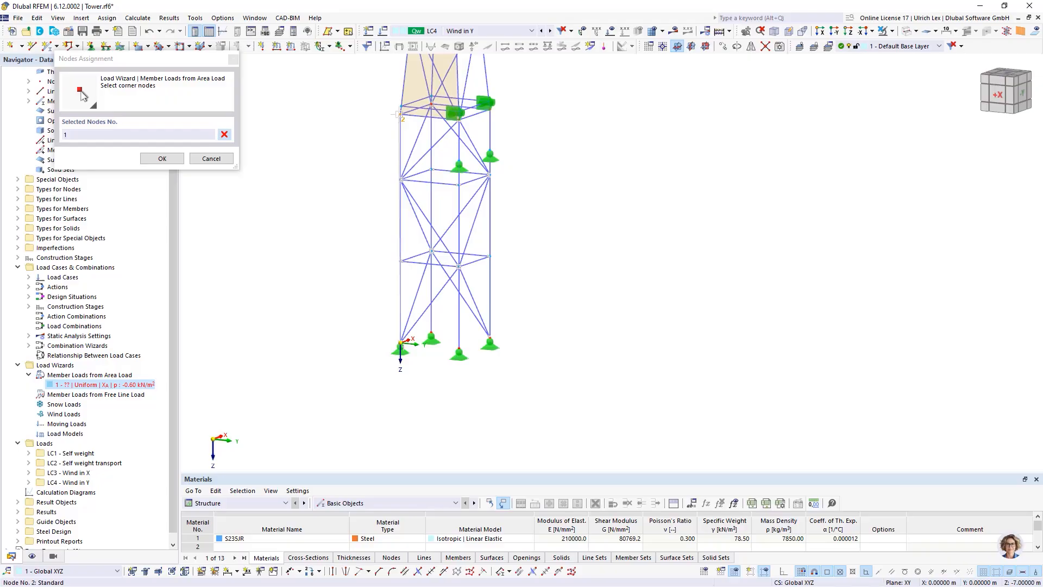
{"action": "left_click", "coordinate": [458, 118]}
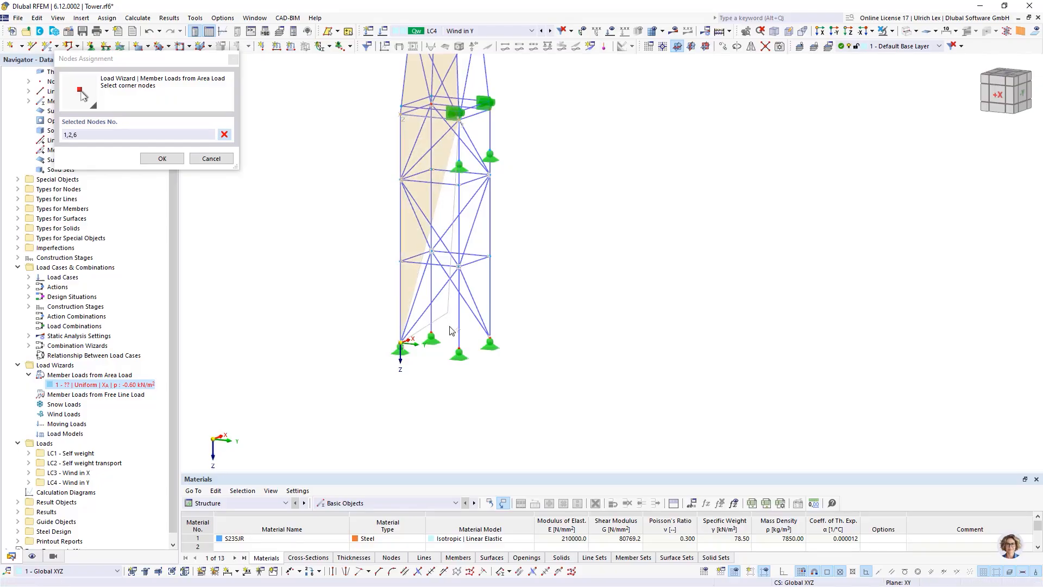
{"action": "left_click", "coordinate": [460, 355]}
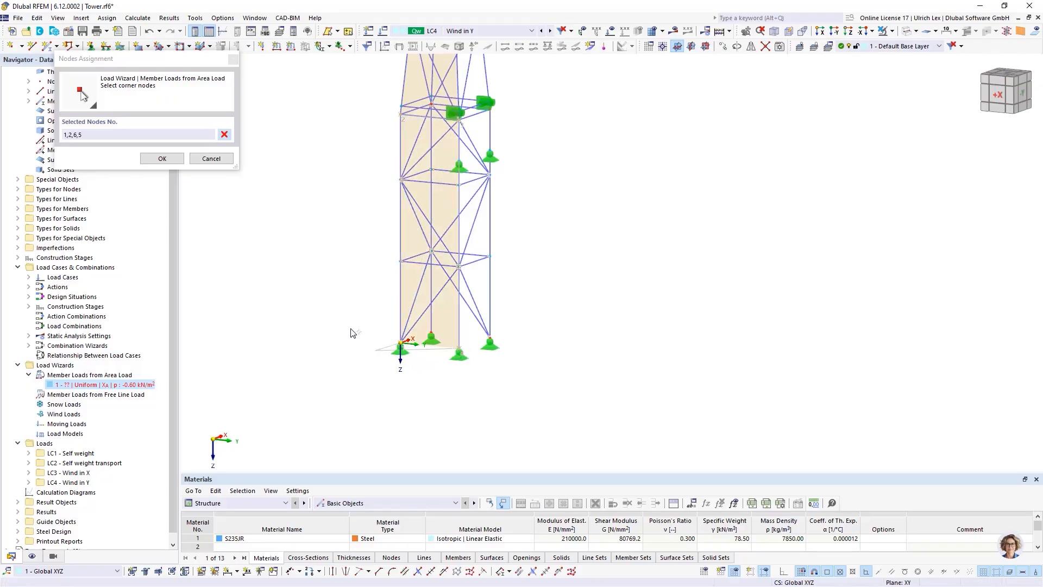
{"action": "left_click", "coordinate": [162, 159]}
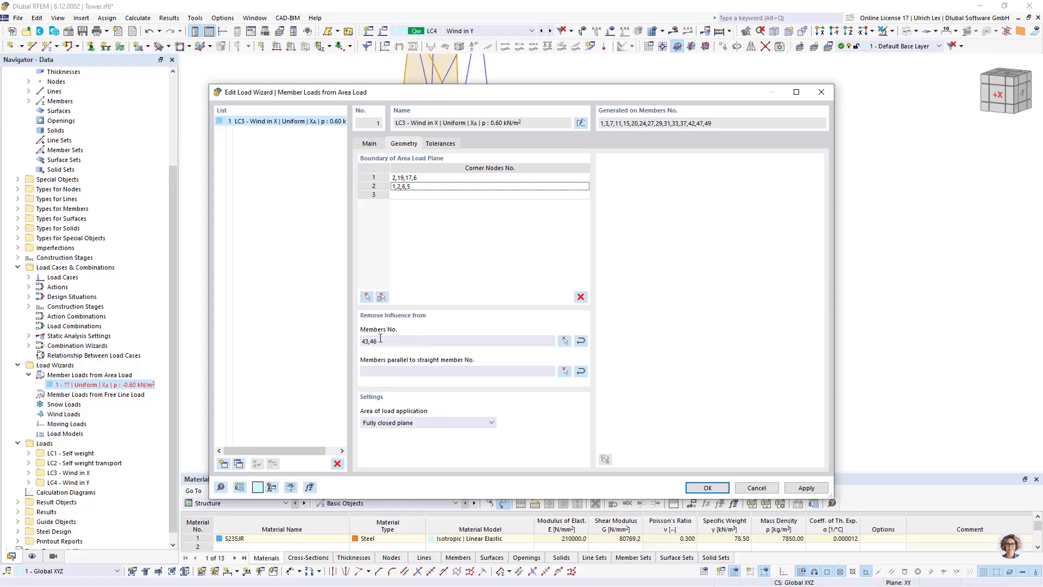
Replace the members excluded from the area load's influence with member 49 and apply the edited load wizard.
{"action": "left_click", "coordinate": [565, 341]}
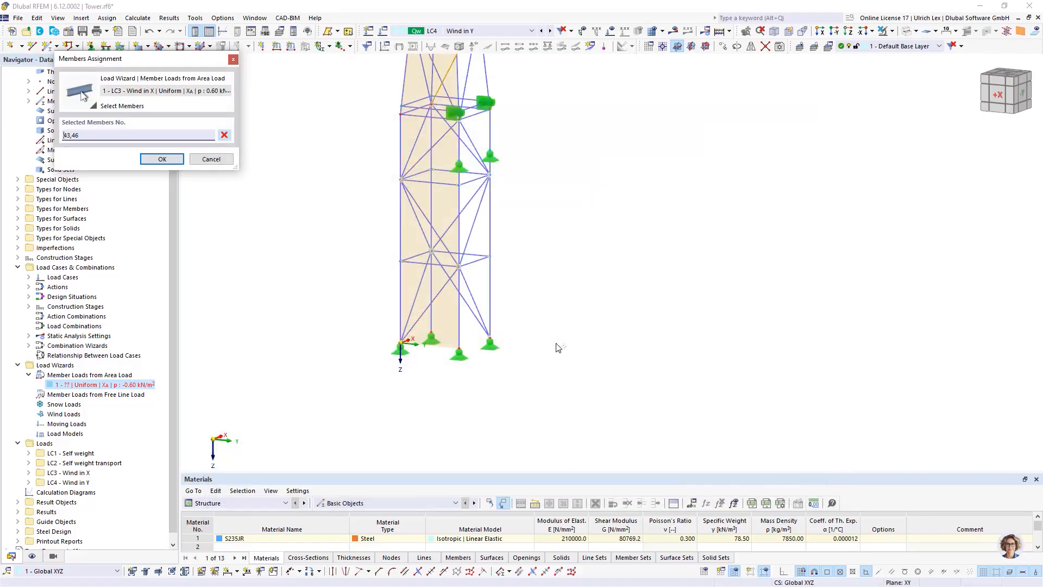
{"action": "scroll", "coordinate": [373, 265], "scroll_direction": "down", "scroll_amount": 2}
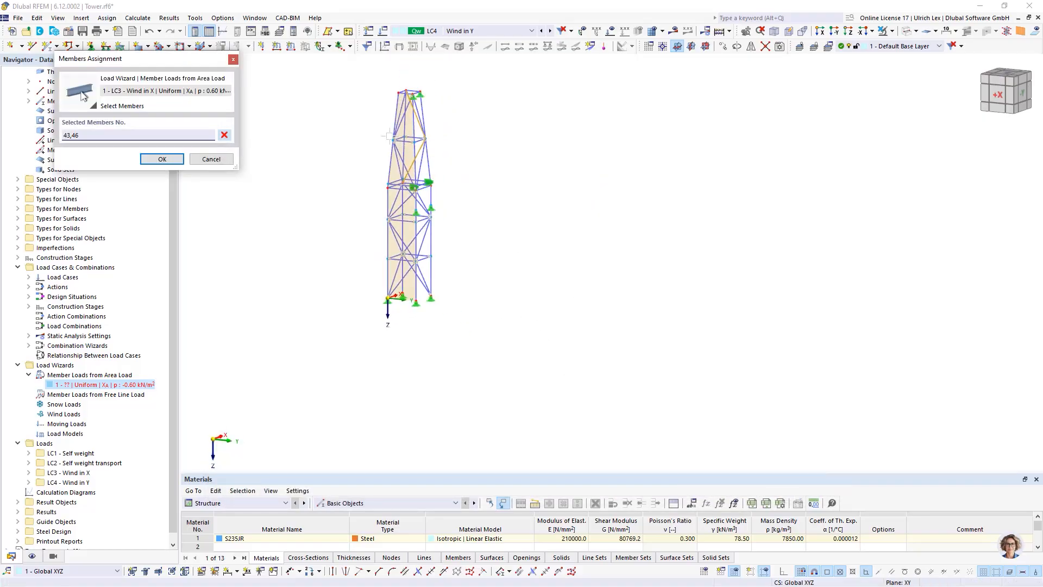
{"action": "left_click", "coordinate": [224, 135]}
{"action": "scroll", "coordinate": [411, 166], "scroll_direction": "up", "scroll_amount": 5}
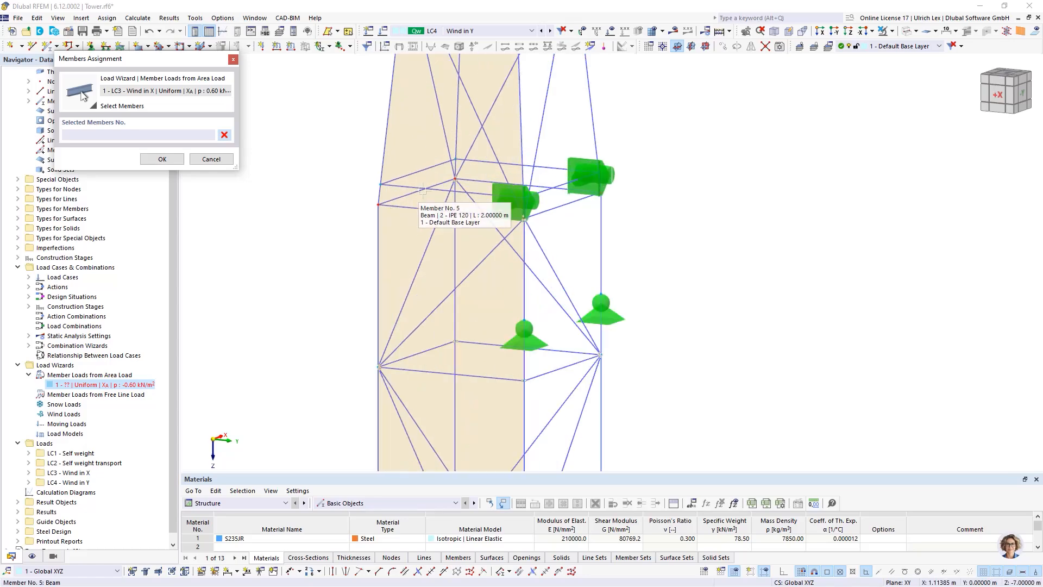
{"action": "left_click", "coordinate": [429, 187]}
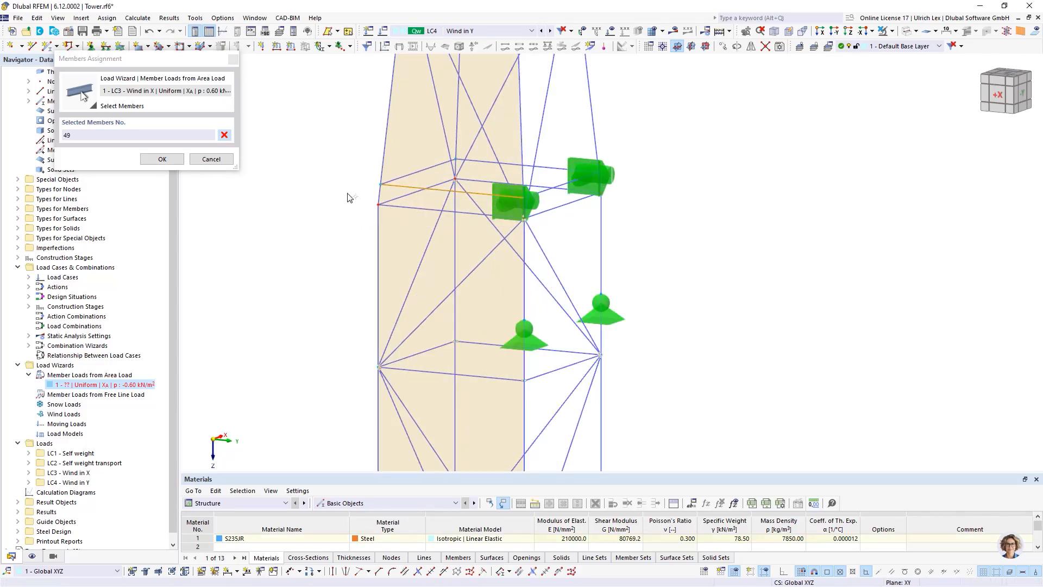
{"action": "scroll", "coordinate": [326, 173], "scroll_direction": "down", "scroll_amount": 5}
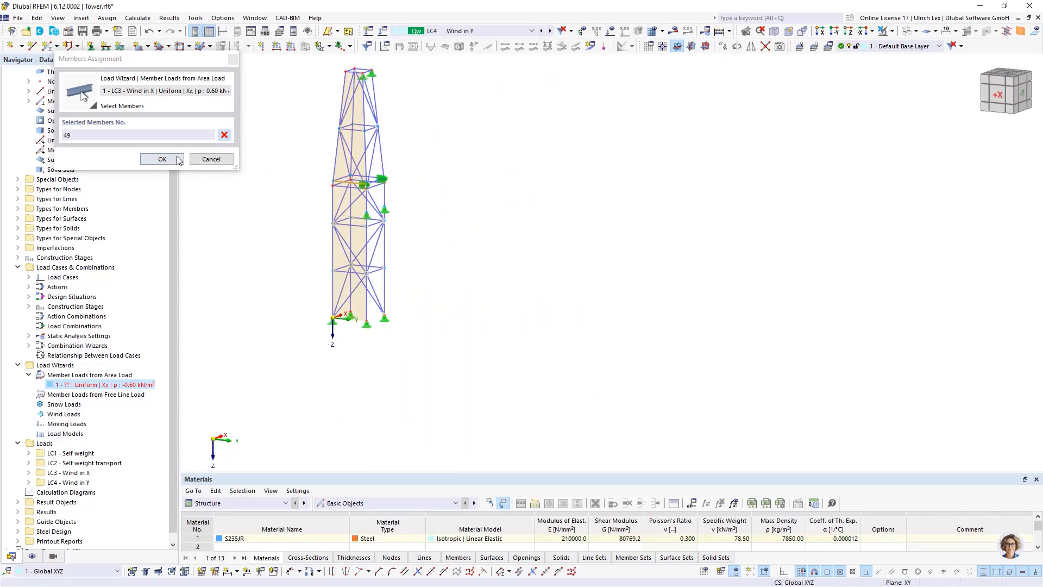
{"action": "scroll", "coordinate": [305, 239], "scroll_direction": "up", "scroll_amount": 4}
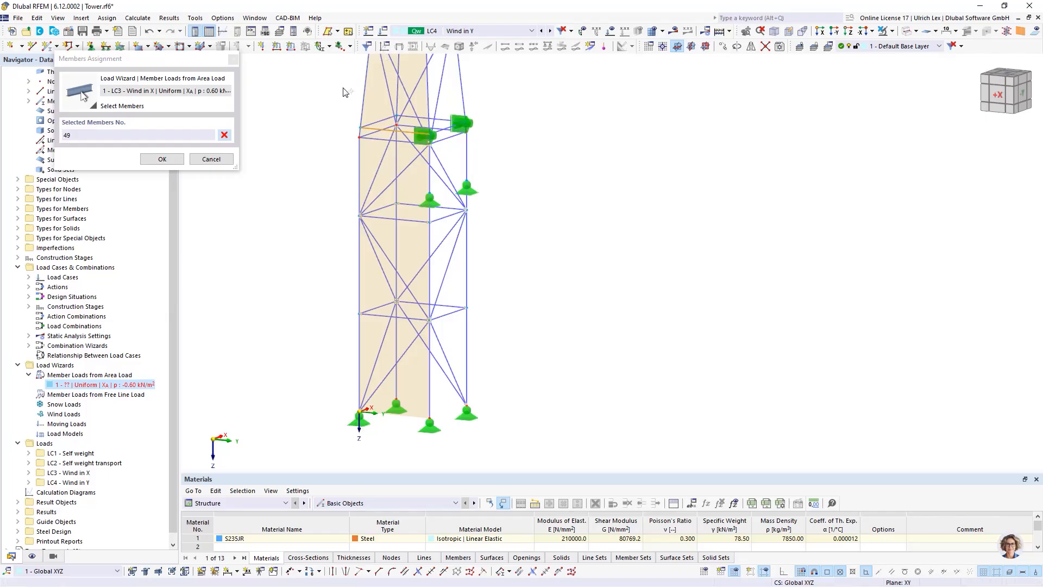
{"action": "left_click", "coordinate": [175, 161]}
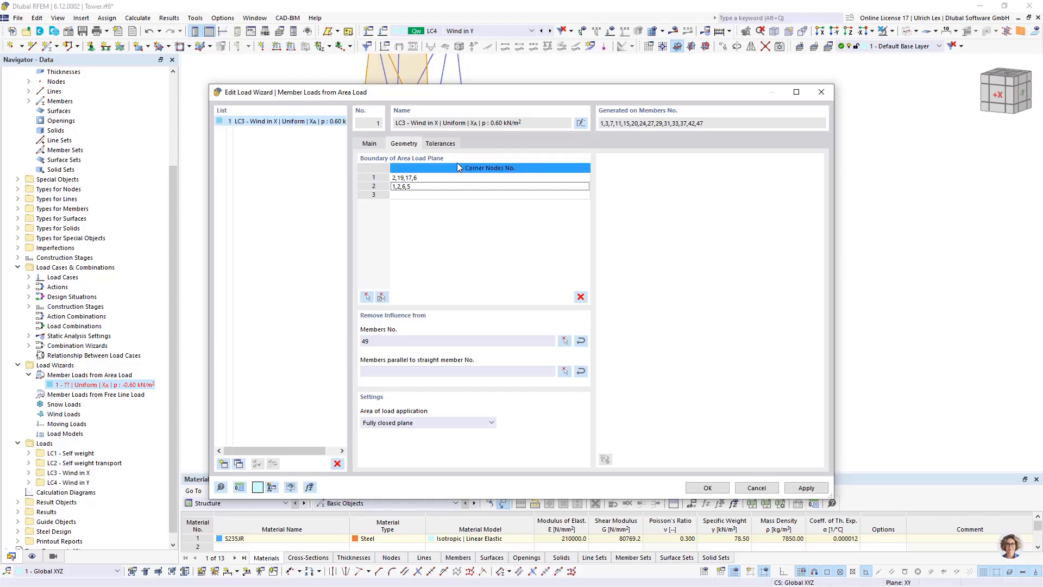
{"action": "left_click", "coordinate": [707, 488]}
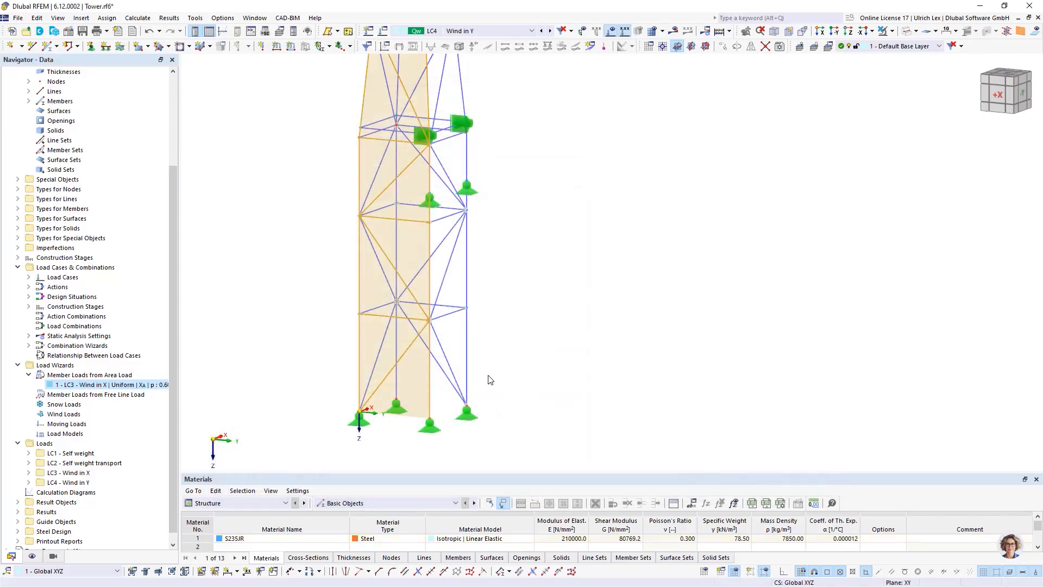
Make LC3 - Wind in X the active load case and examine its area load on the tower.
{"action": "left_click", "coordinate": [542, 31]}
{"action": "scroll", "coordinate": [462, 222], "scroll_direction": "down", "scroll_amount": 3}
{"action": "middle_click_drag", "start_coordinate": [616, 397], "coordinate": [542, 389], "text": "ctrl"}
{"action": "scroll", "coordinate": [352, 409], "scroll_direction": "down", "scroll_amount": 1}
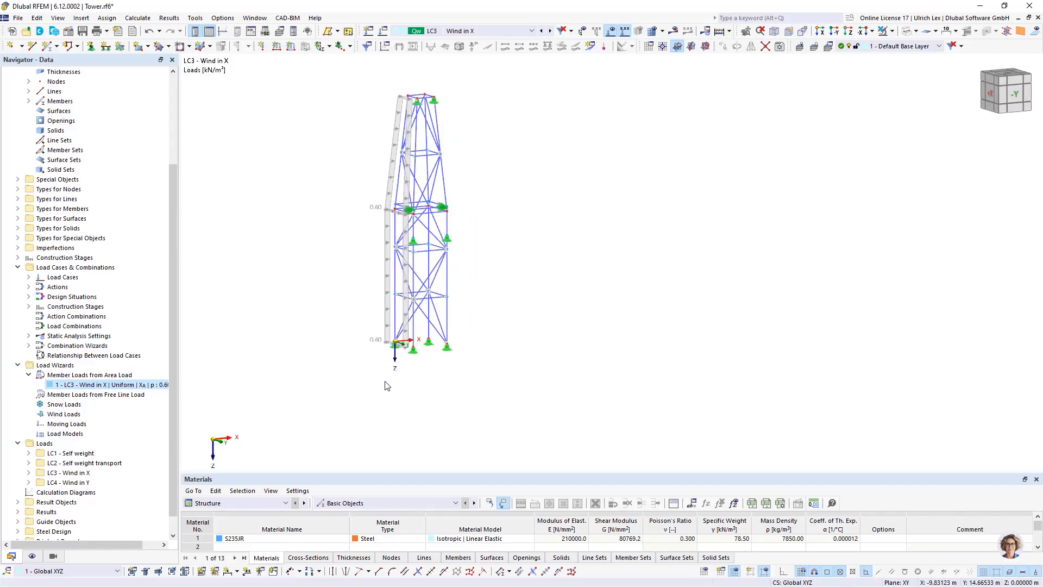
{"action": "scroll", "coordinate": [478, 177], "scroll_direction": "up", "scroll_amount": 1}
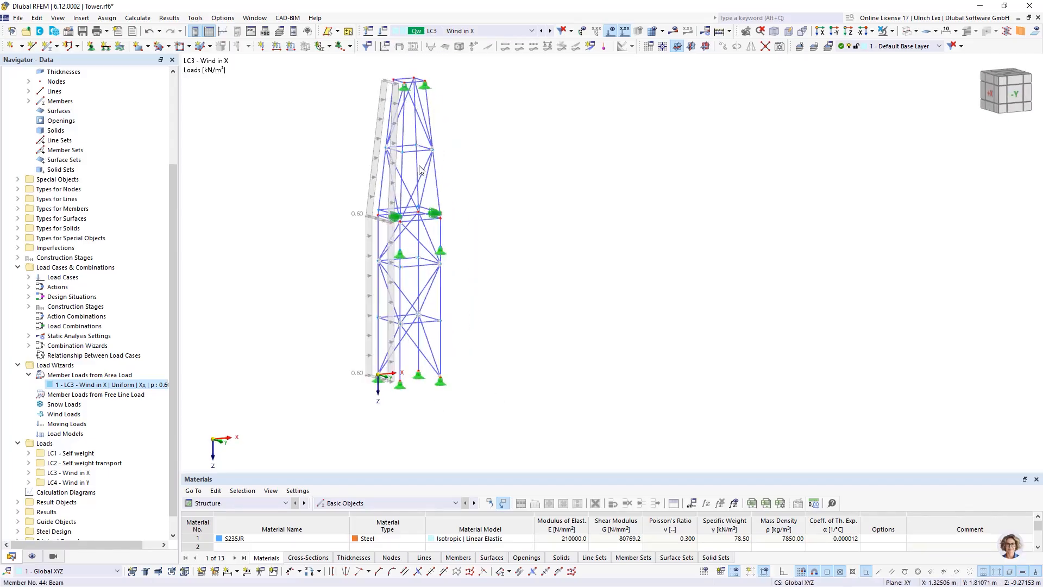
Display the generated LC3 member loads separately to inspect their distribution, and return to the combined area load display.
{"action": "right_click", "coordinate": [374, 161]}
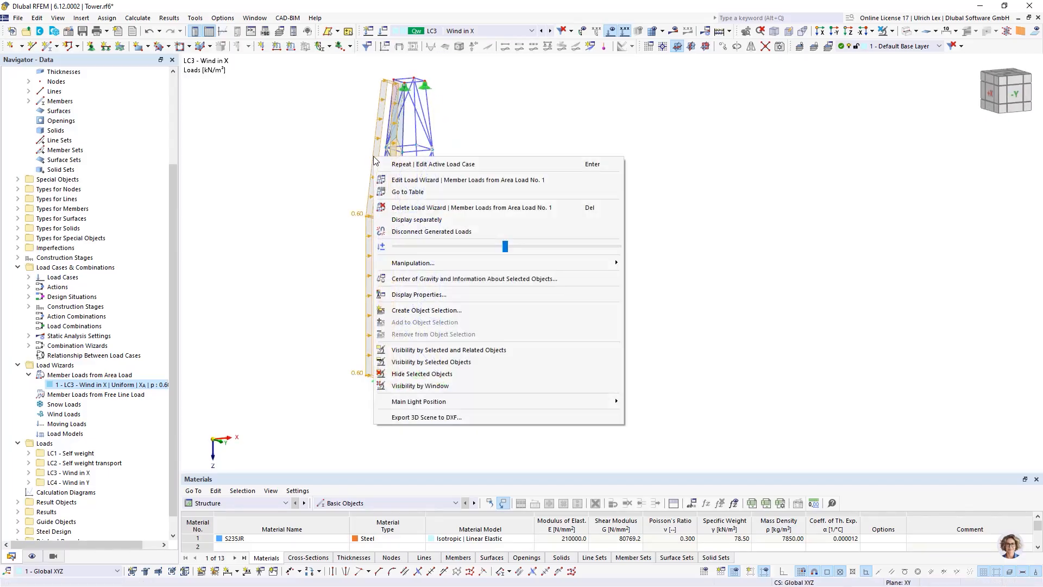
{"action": "left_click", "coordinate": [459, 220]}
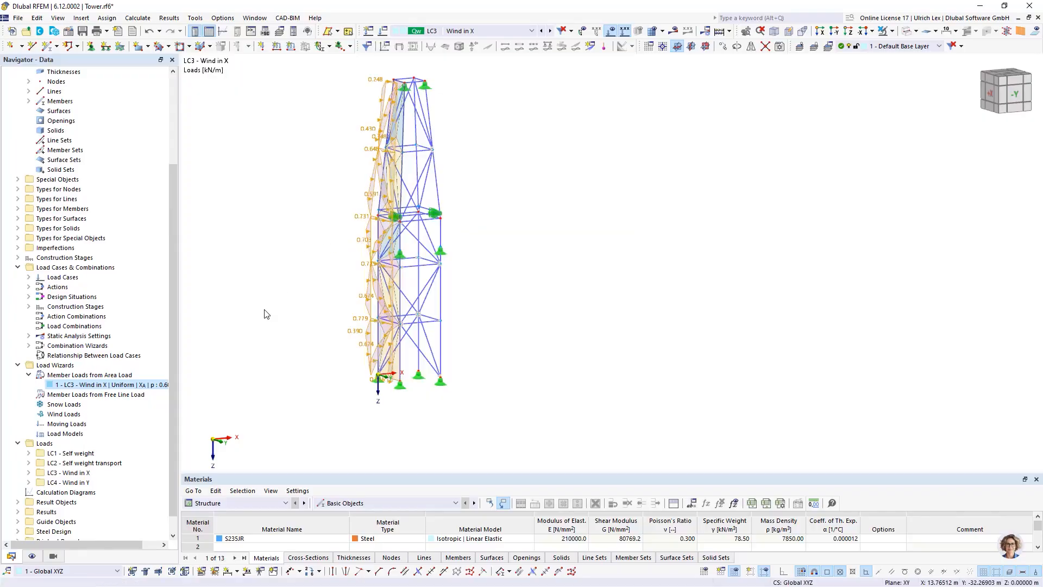
{"action": "middle_click_drag", "start_coordinate": [306, 302], "coordinate": [320, 326], "text": "ctrl"}
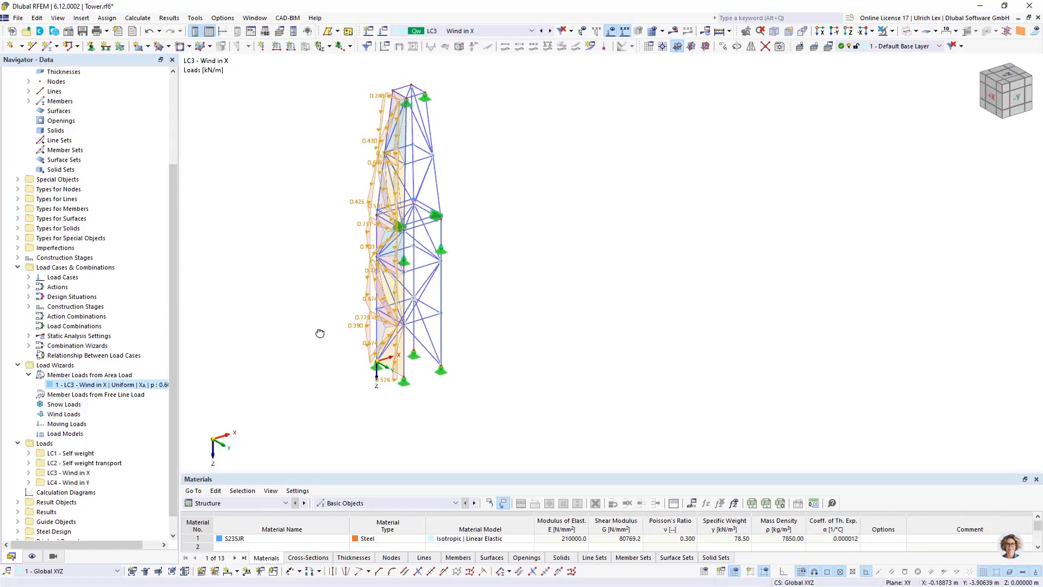
{"action": "right_click", "coordinate": [370, 194]}
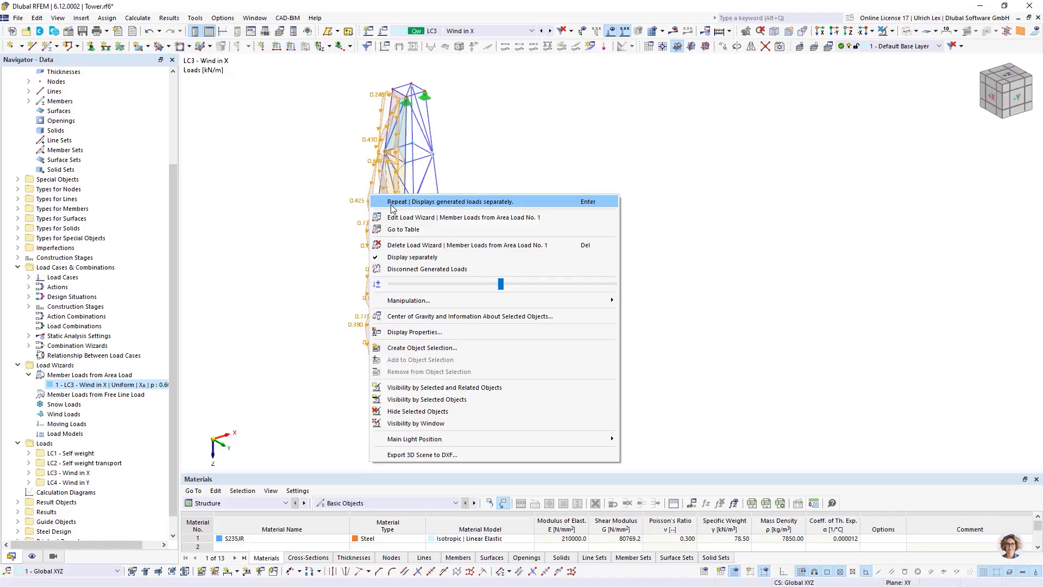
{"action": "left_click", "coordinate": [418, 257]}
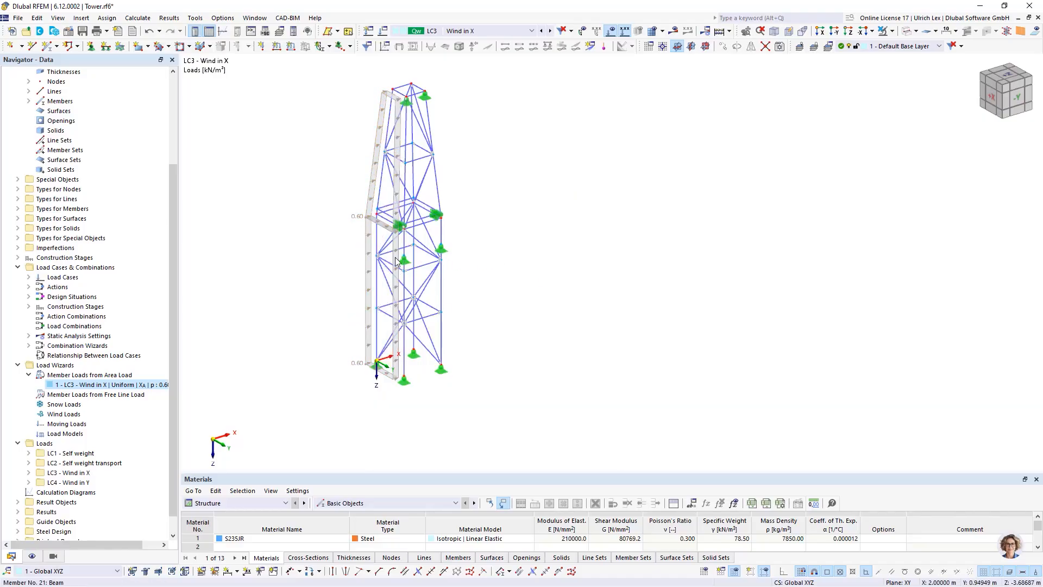
{"action": "middle_click_drag", "start_coordinate": [319, 272], "coordinate": [342, 294], "text": "ctrl"}
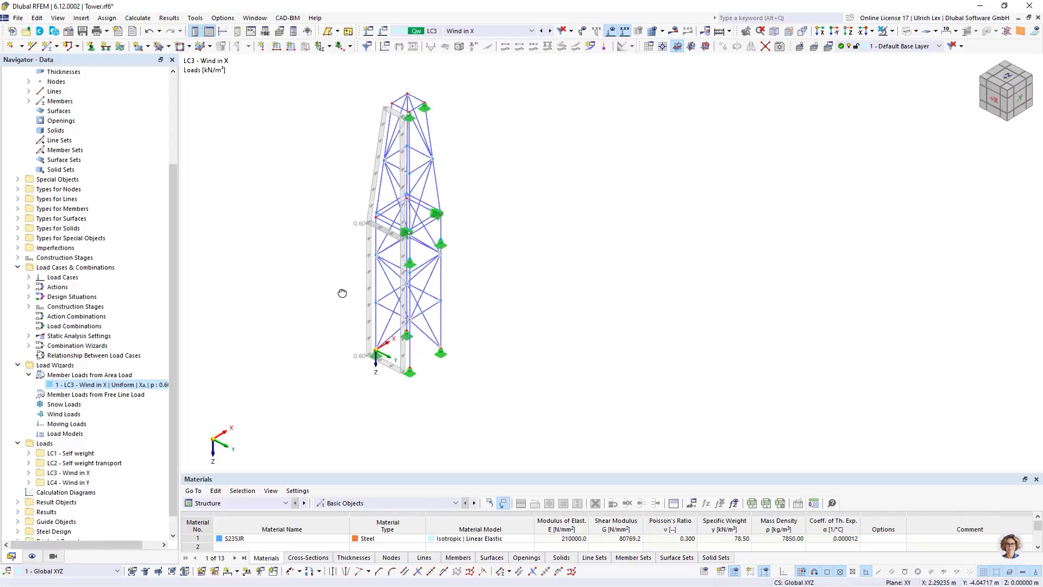
Create a second member-loads-from-area-load wizard for LC4 - Wind in Y, directed global Y on true area, with magnitude 0.6 kN/m².
{"action": "right_click", "coordinate": [90, 376]}
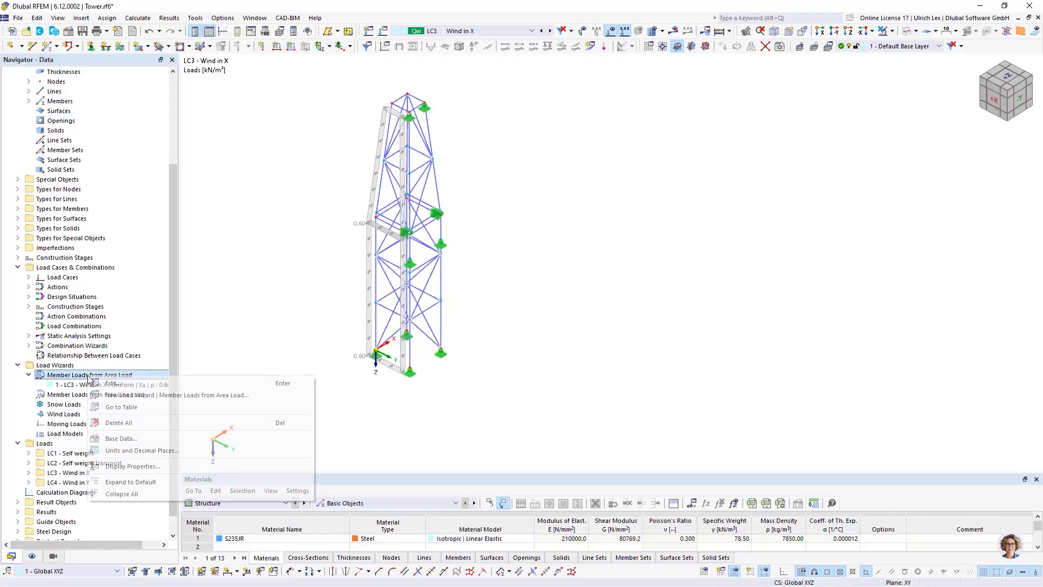
{"action": "left_click", "coordinate": [165, 395]}
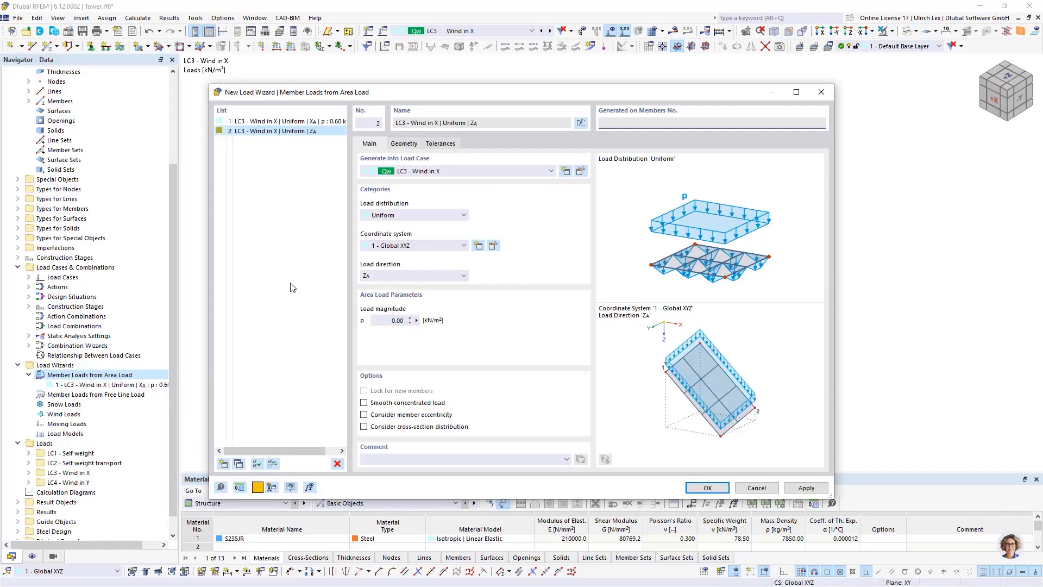
{"action": "left_click", "coordinate": [451, 172]}
{"action": "left_click", "coordinate": [461, 207]}
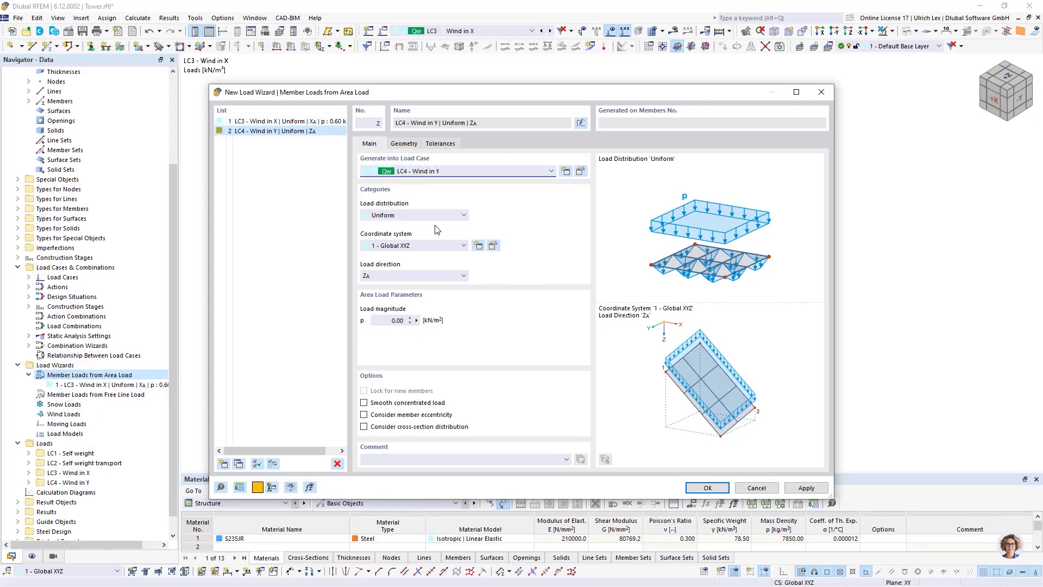
{"action": "left_click", "coordinate": [409, 276]}
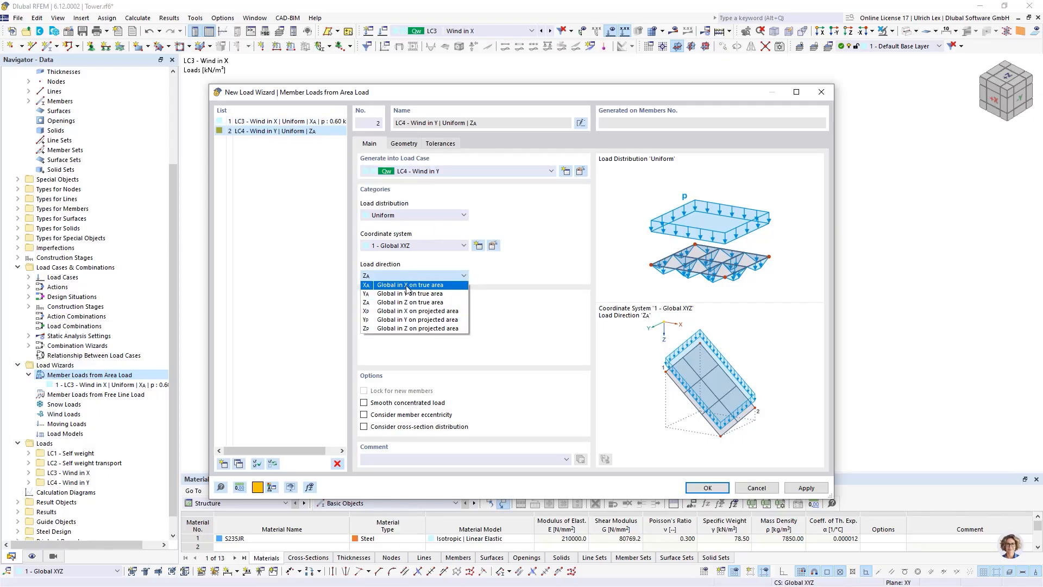
{"action": "left_click", "coordinate": [411, 293]}
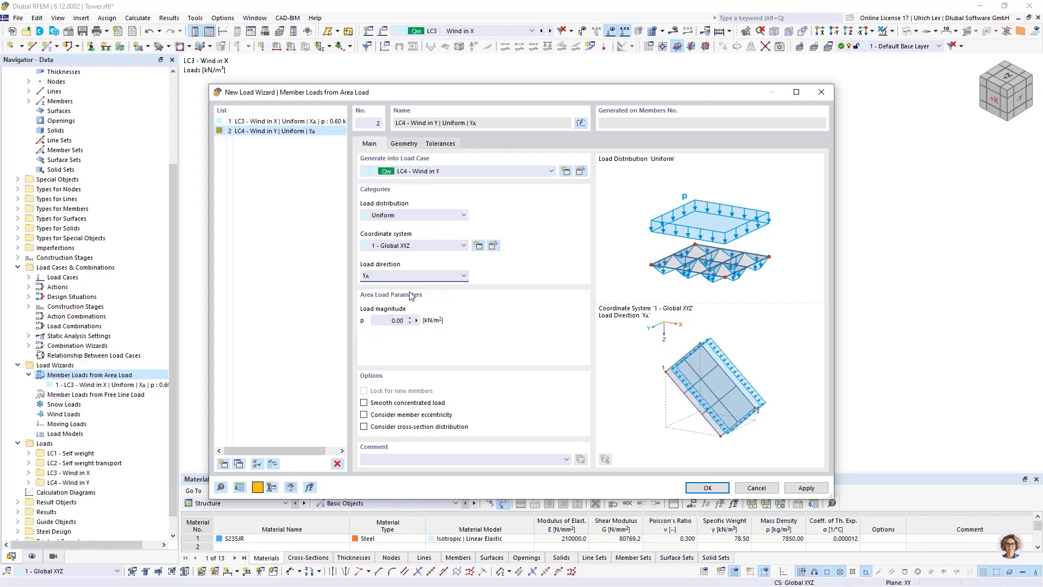
{"action": "left_click", "coordinate": [388, 320]}
{"action": "left_click_drag", "start_coordinate": [566, 93], "coordinate": [636, 81]}
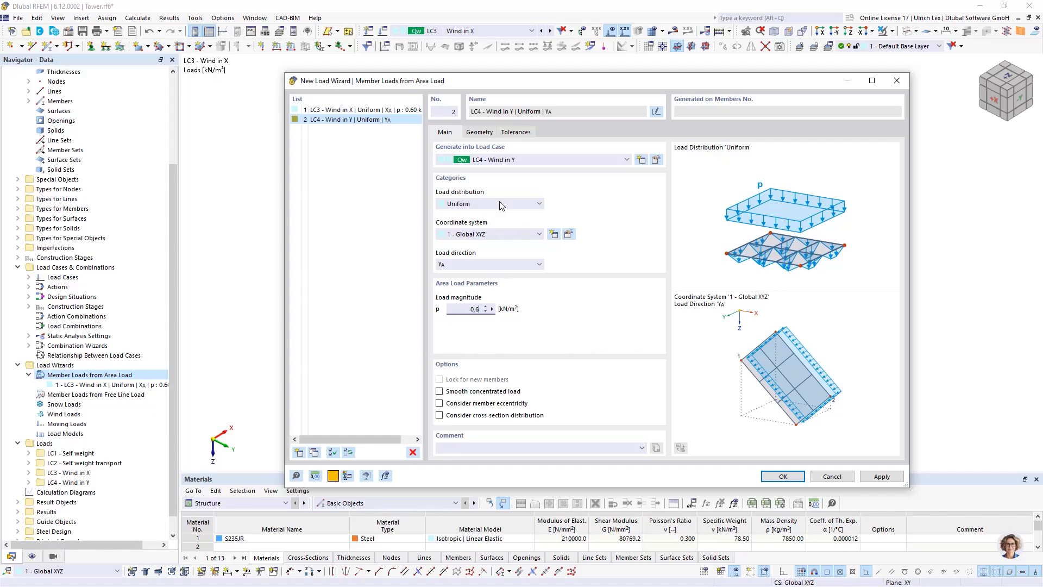
Define the wizard's first area load plane on the tower's upper segment with corner nodes 2, 4, 20 and 19.
{"action": "left_click", "coordinate": [474, 133]}
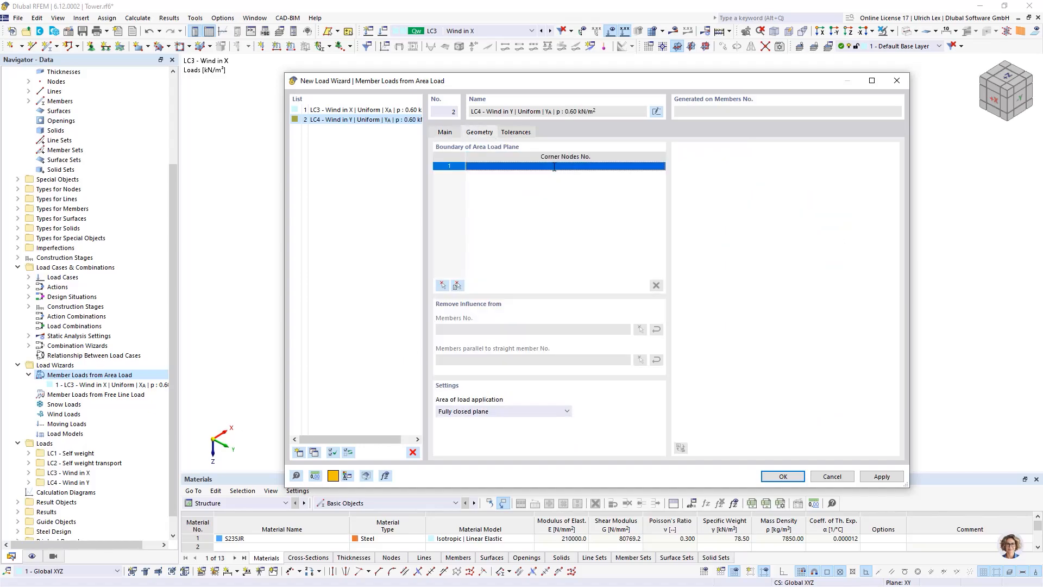
{"action": "left_click", "coordinate": [443, 287]}
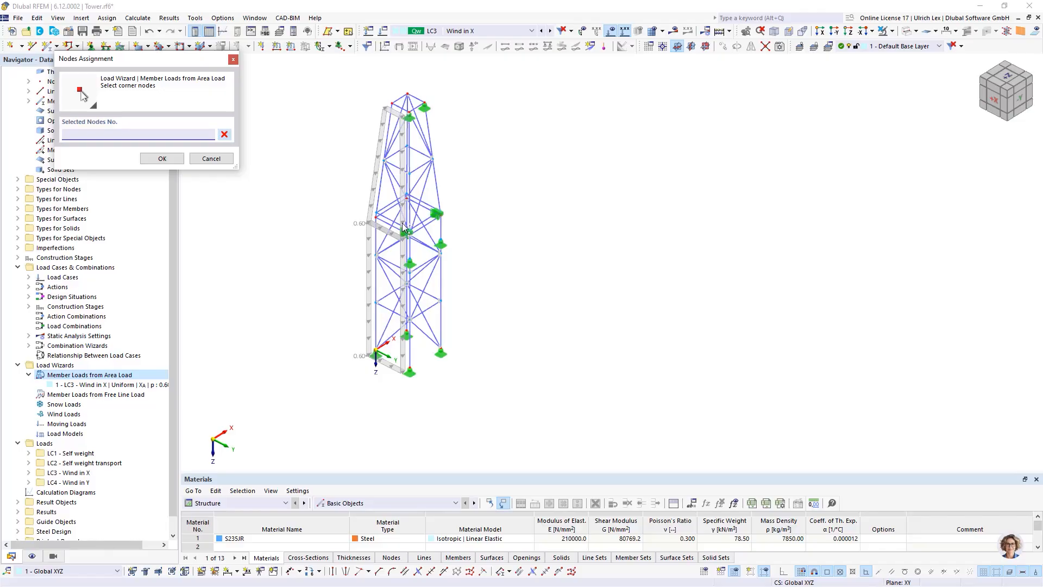
{"action": "left_click", "coordinate": [378, 219]}
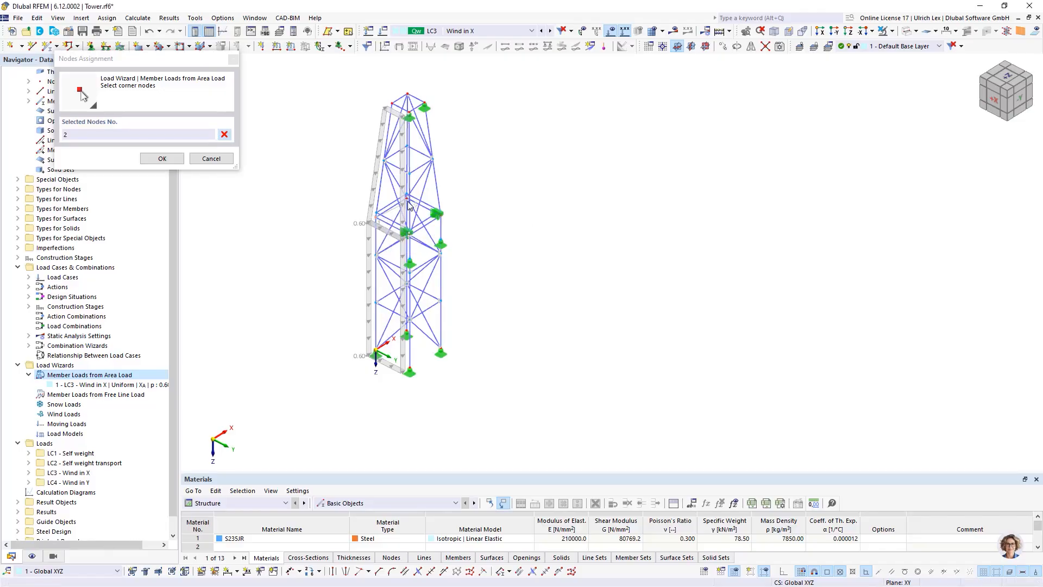
{"action": "left_click", "coordinate": [402, 122]}
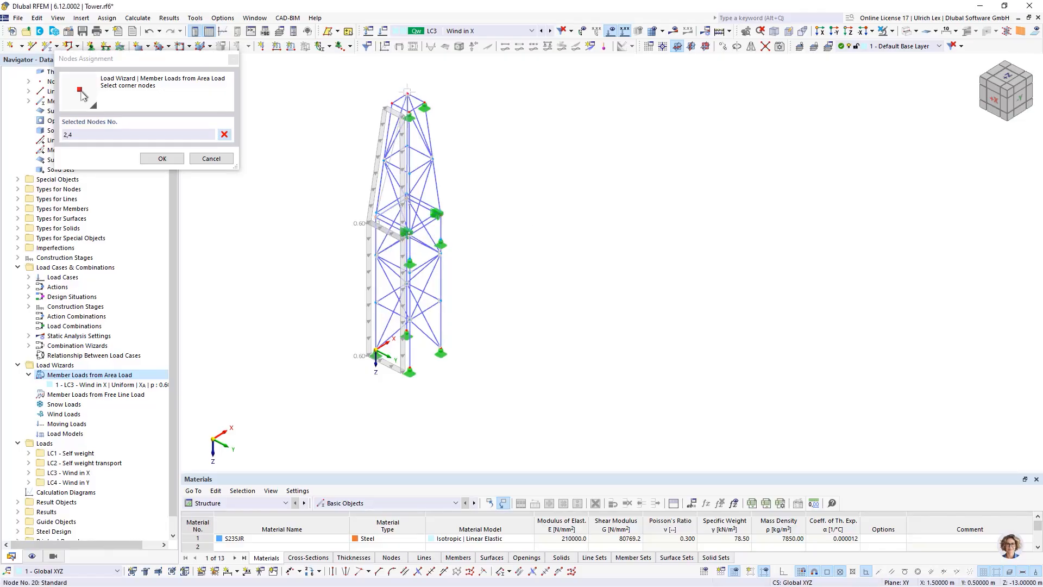
{"action": "left_click", "coordinate": [393, 103]}
{"action": "left_click", "coordinate": [384, 107]}
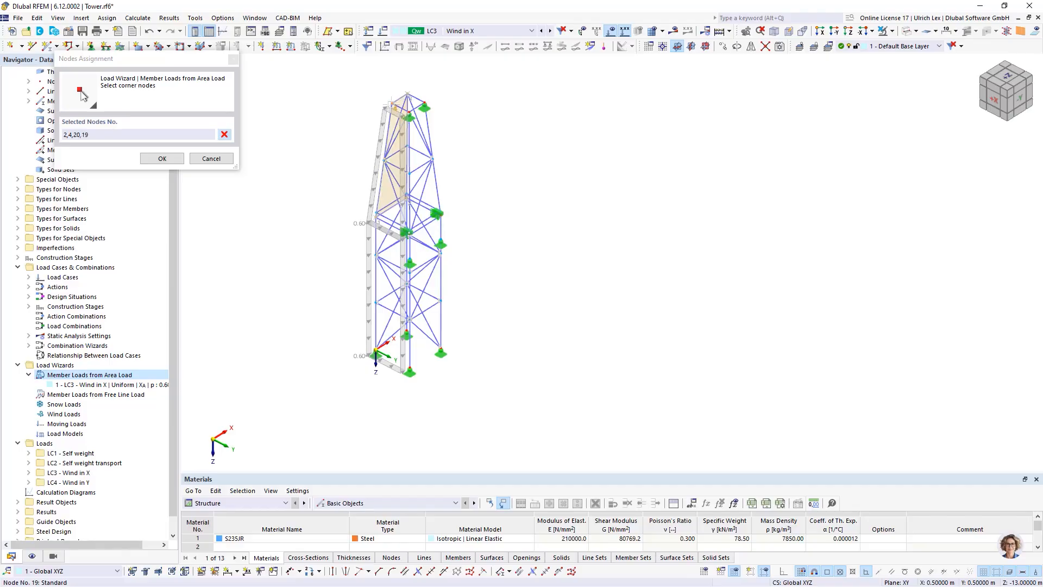
{"action": "left_click", "coordinate": [162, 158]}
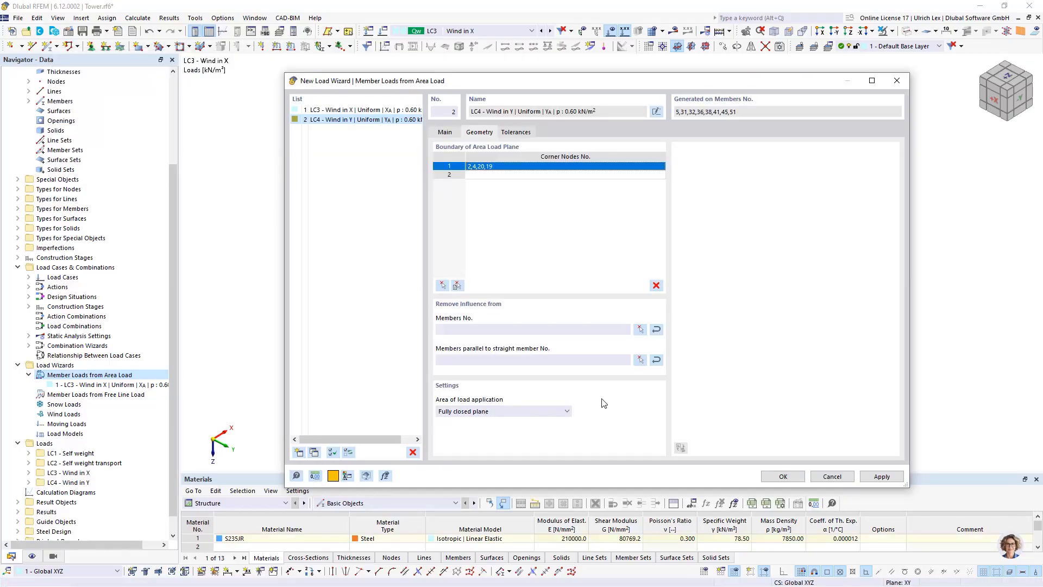
Add a second area load plane on the tower's lower segment with corner nodes 1, 3, 4 and 2.
{"action": "left_click", "coordinate": [442, 285]}
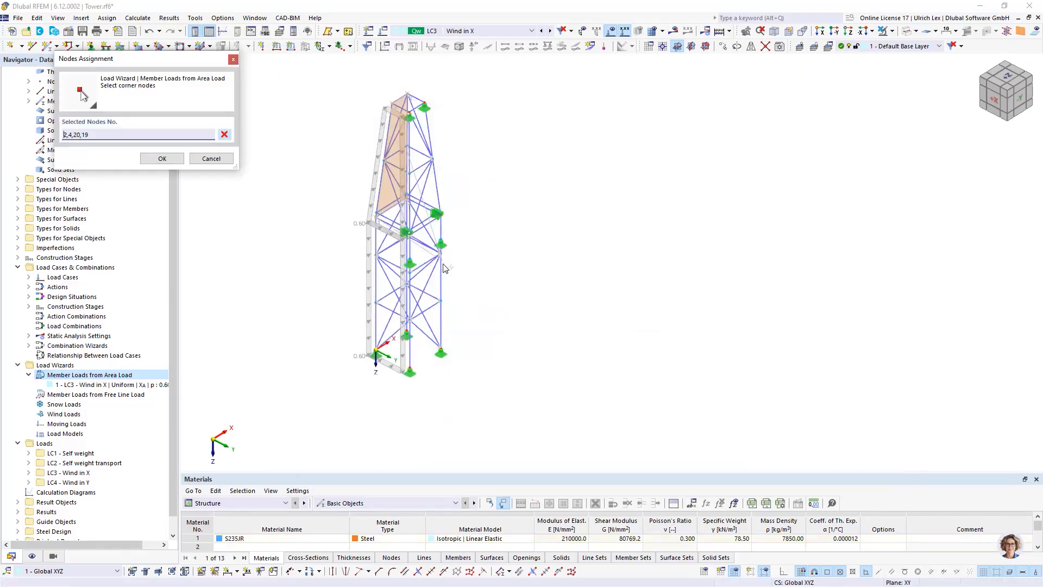
{"action": "left_click", "coordinate": [207, 161]}
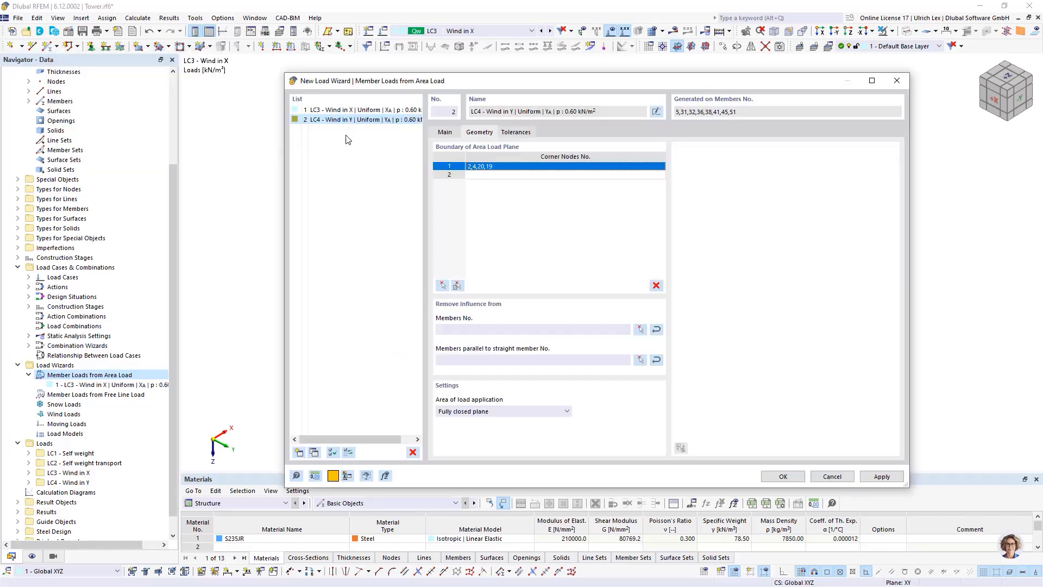
{"action": "left_click", "coordinate": [496, 175]}
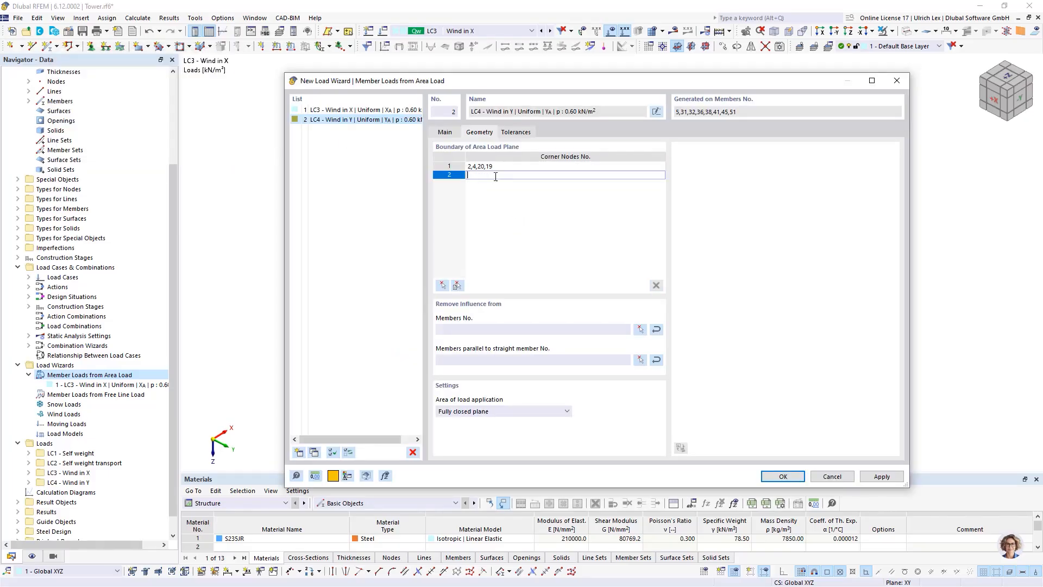
{"action": "left_click", "coordinate": [442, 285]}
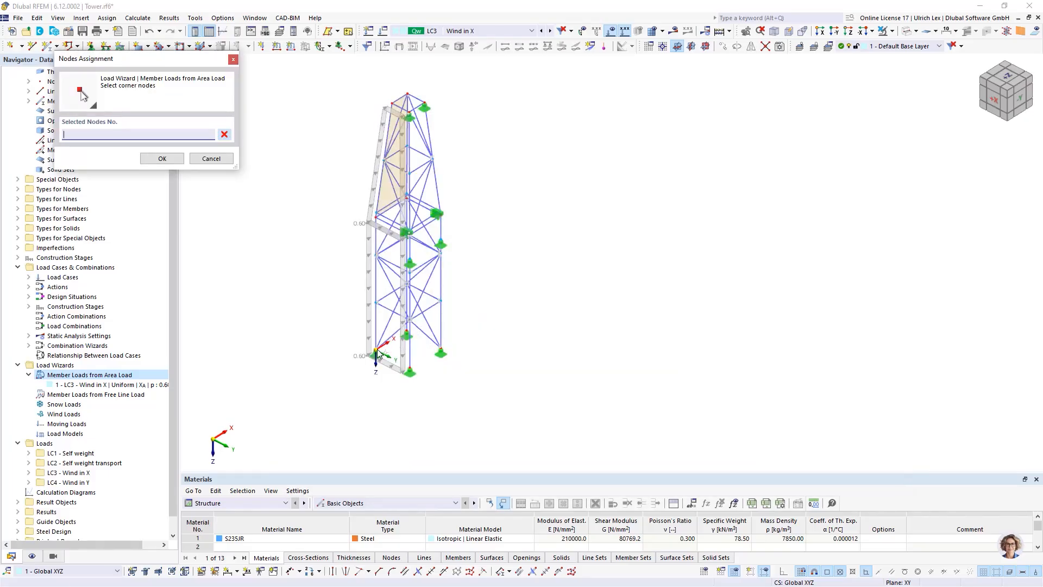
{"action": "left_click", "coordinate": [376, 349]}
{"action": "left_click", "coordinate": [406, 330]}
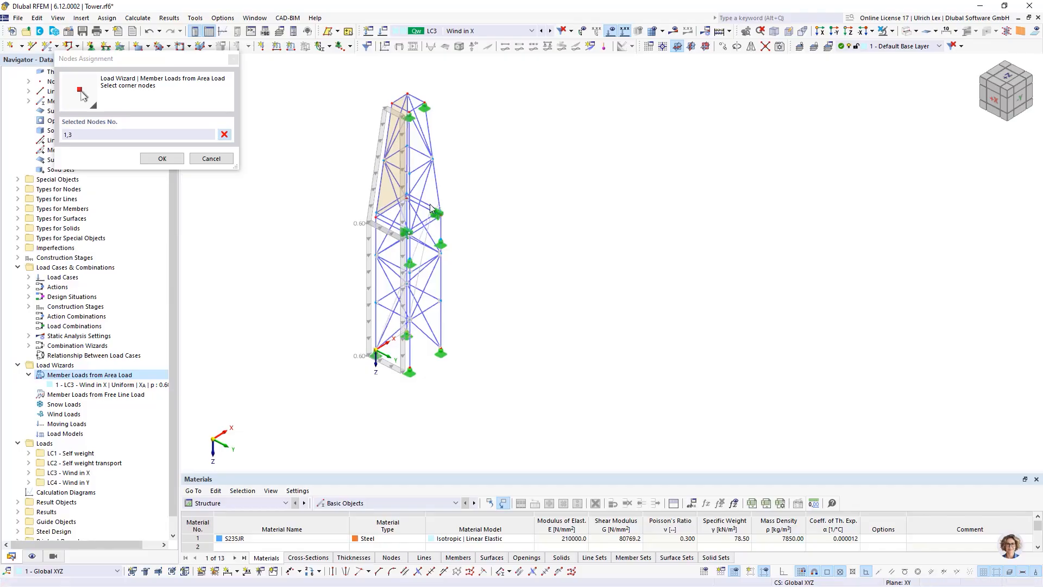
{"action": "scroll", "coordinate": [411, 200], "scroll_direction": "up", "scroll_amount": 7}
{"action": "left_click", "coordinate": [394, 193]}
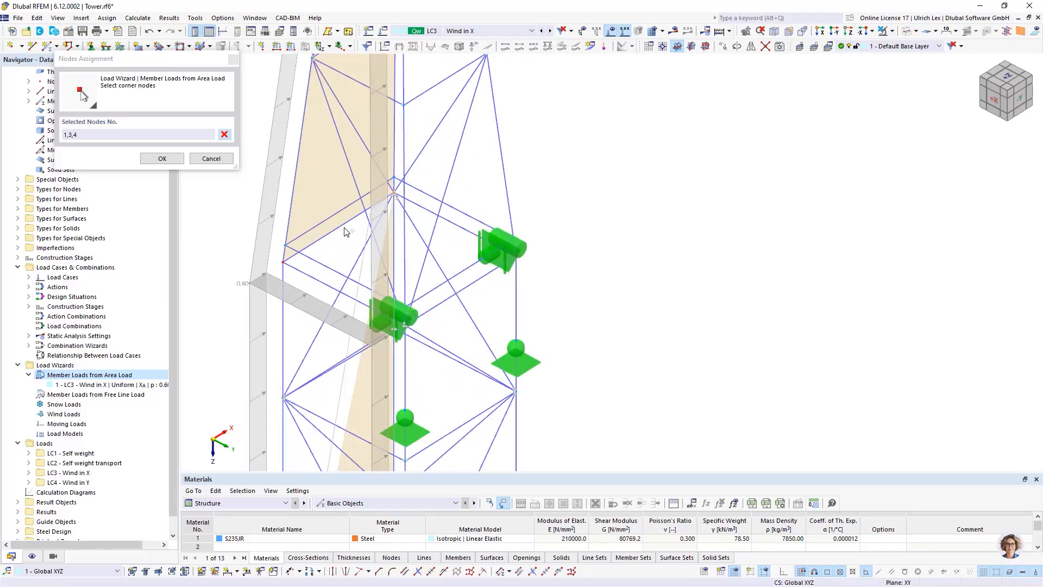
{"action": "left_click", "coordinate": [283, 263]}
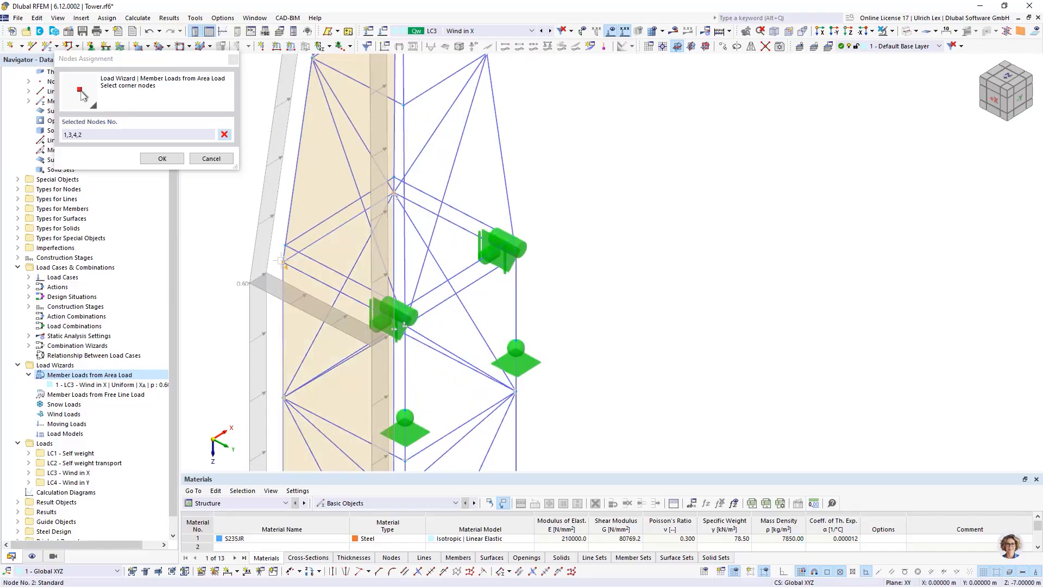
{"action": "left_click", "coordinate": [162, 158]}
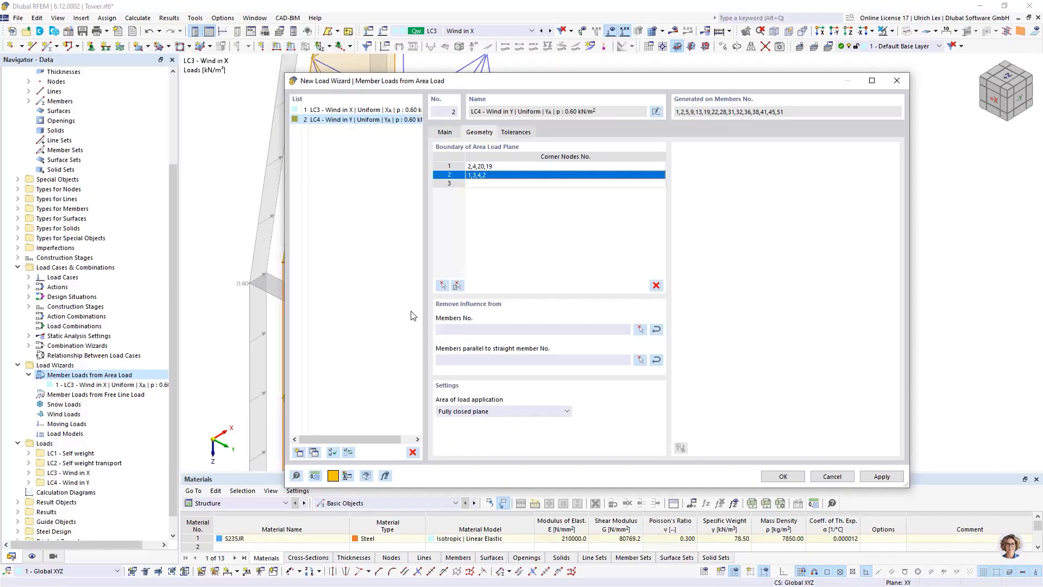
Remove member 51 from the area load's influence and confirm the LC4 - Wind in Y load wizard.
{"action": "left_click", "coordinate": [639, 329]}
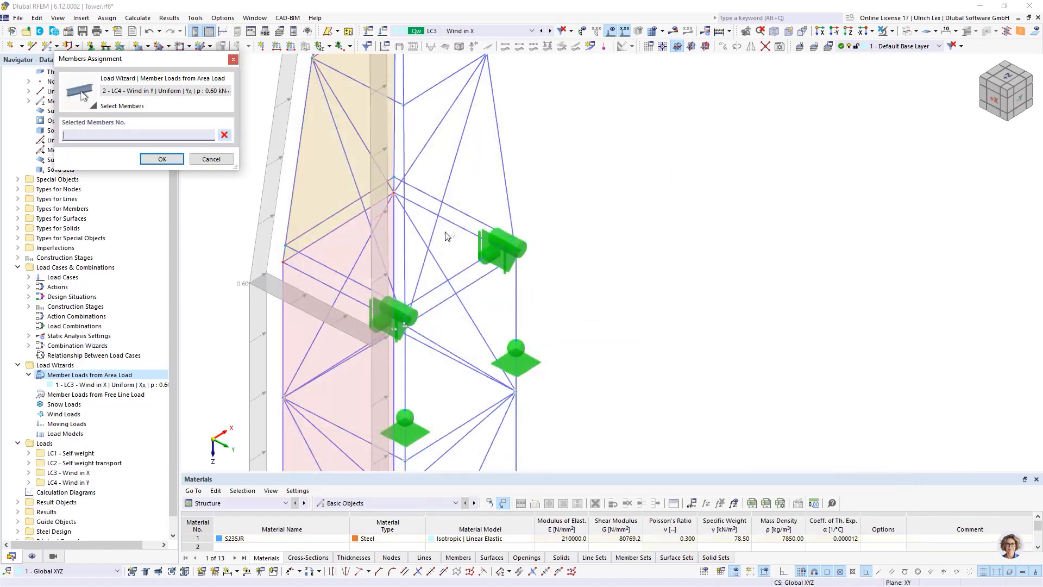
{"action": "left_click", "coordinate": [334, 212]}
{"action": "left_click", "coordinate": [163, 159]}
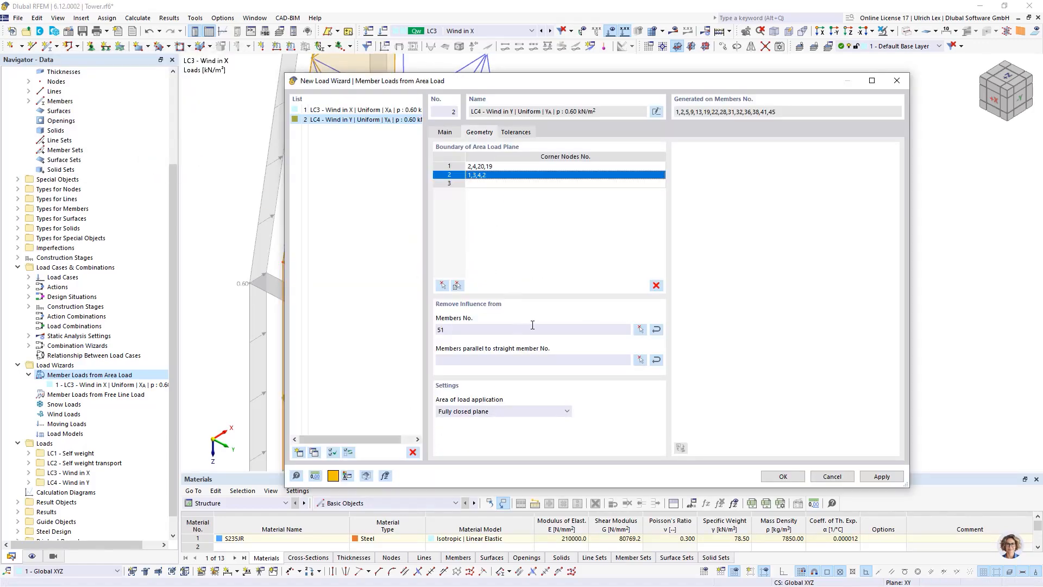
{"action": "left_click", "coordinate": [782, 477]}
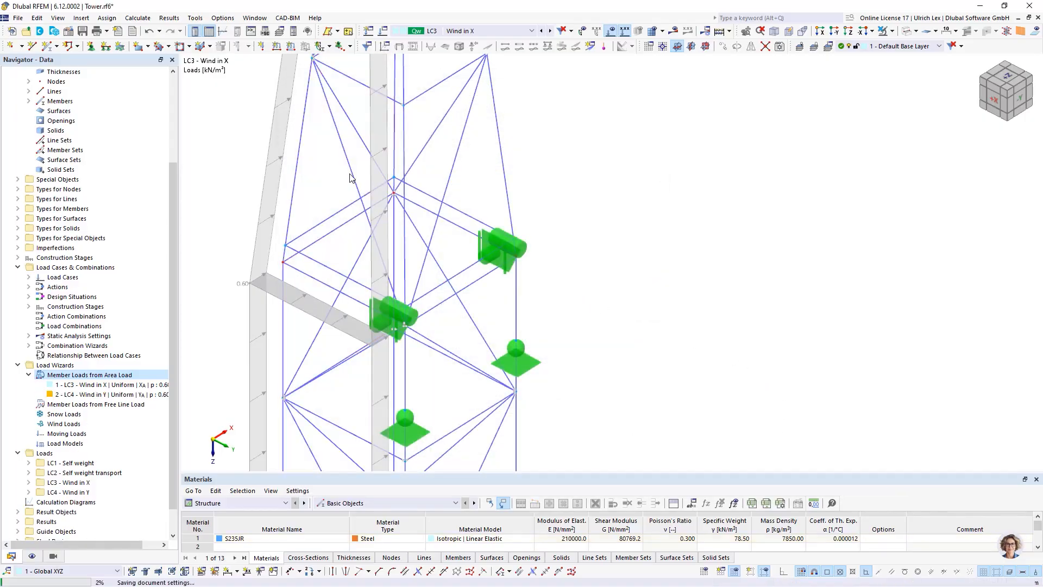
Make LC4 - Wind in Y the active load case and examine its area load on the tower.
{"action": "left_click", "coordinate": [540, 30]}
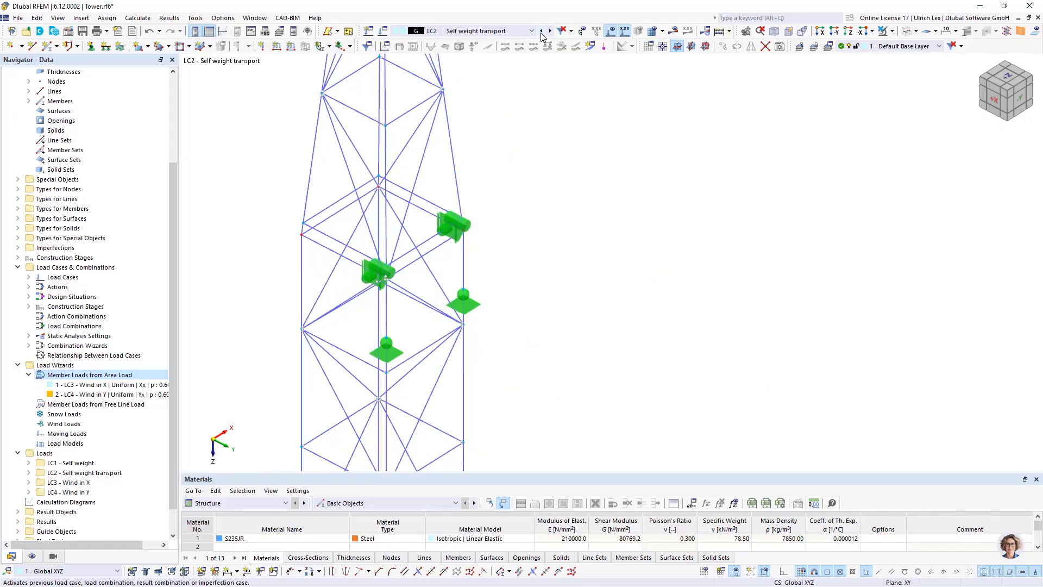
{"action": "left_click", "coordinate": [551, 31]}
{"action": "left_click", "coordinate": [550, 31]}
{"action": "scroll", "coordinate": [267, 348], "scroll_direction": "down", "scroll_amount": 5}
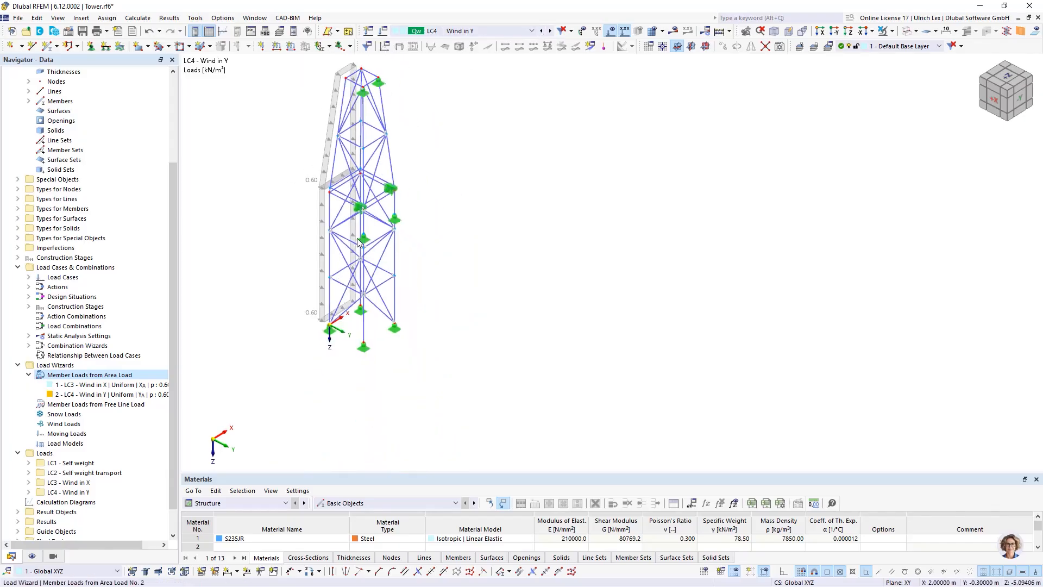
{"action": "mouse_move", "coordinate": [266, 347]}
{"action": "middle_mouse_down", "text": "ctrl"}
{"action": "mouse_move", "coordinate": [375, 310]}
{"action": "mouse_move", "coordinate": [326, 271]}
{"action": "mouse_move", "coordinate": [249, 268]}
{"action": "mouse_move", "coordinate": [235, 328]}
{"action": "mouse_move", "coordinate": [272, 337]}
{"action": "mouse_move", "coordinate": [251, 336]}
{"action": "middle_mouse_up", "text": "ctrl"}
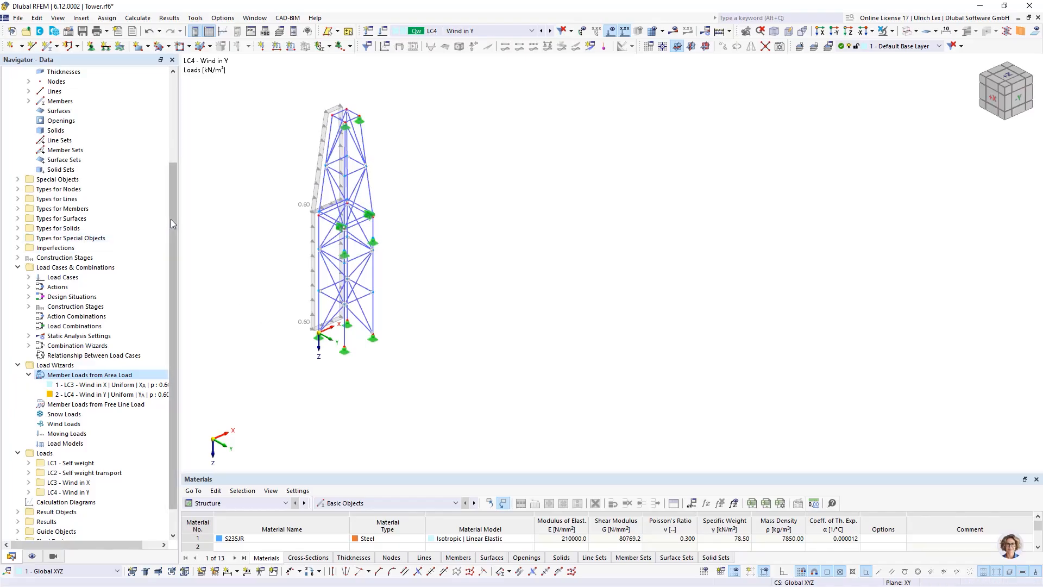
{"action": "scroll", "coordinate": [228, 133], "scroll_direction": "up", "scroll_amount": 2}
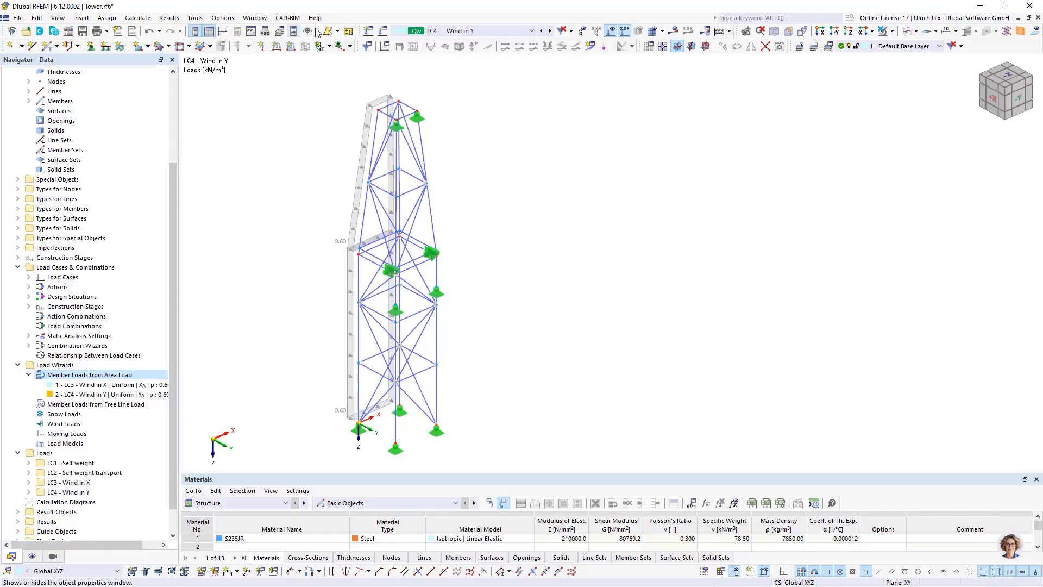
Open the load cases and combinations settings and assign LC2 Self weight transport to construction stage CS1 Transport Segment 1.
{"action": "left_click", "coordinate": [396, 33]}
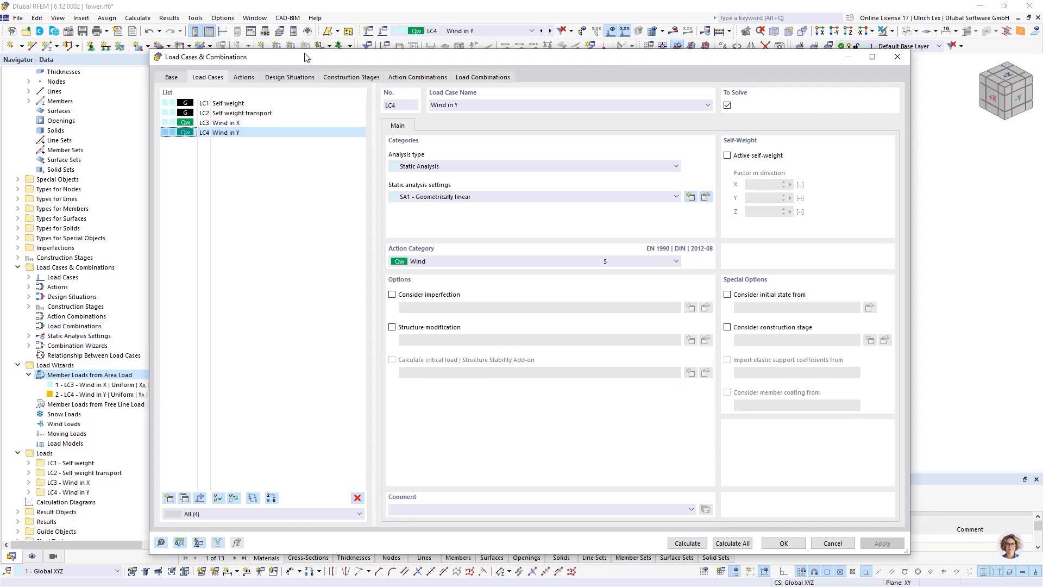
{"action": "left_click_drag", "start_coordinate": [299, 60], "coordinate": [302, 29]}
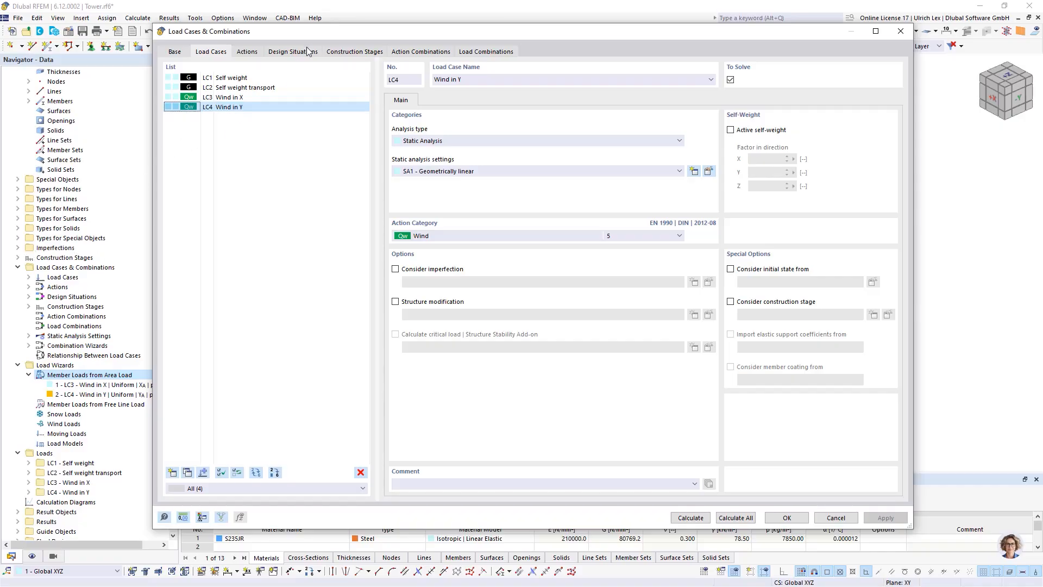
{"action": "left_click_drag", "start_coordinate": [323, 37], "coordinate": [350, 45]}
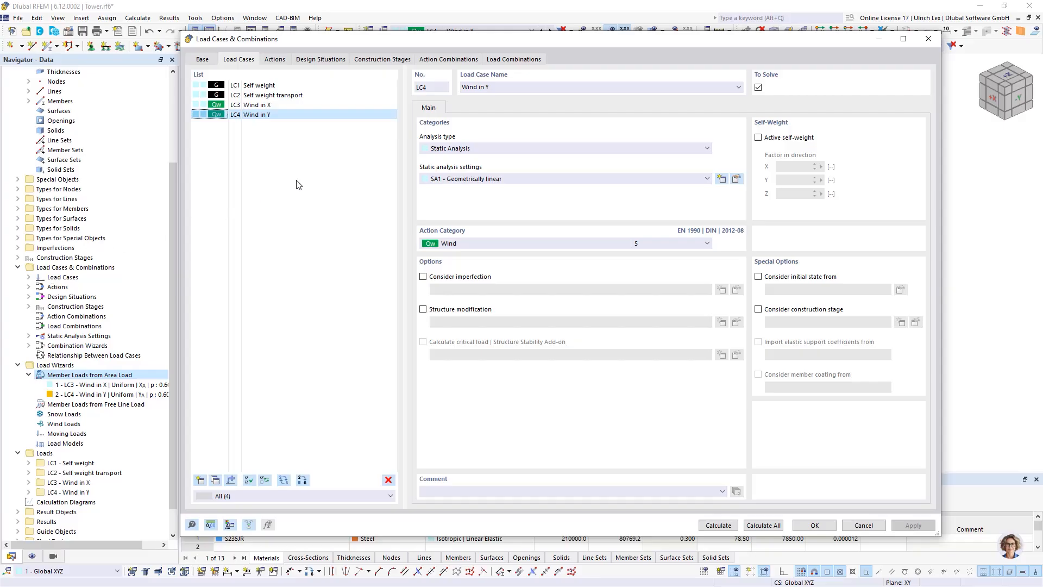
{"action": "left_click", "coordinate": [384, 61]}
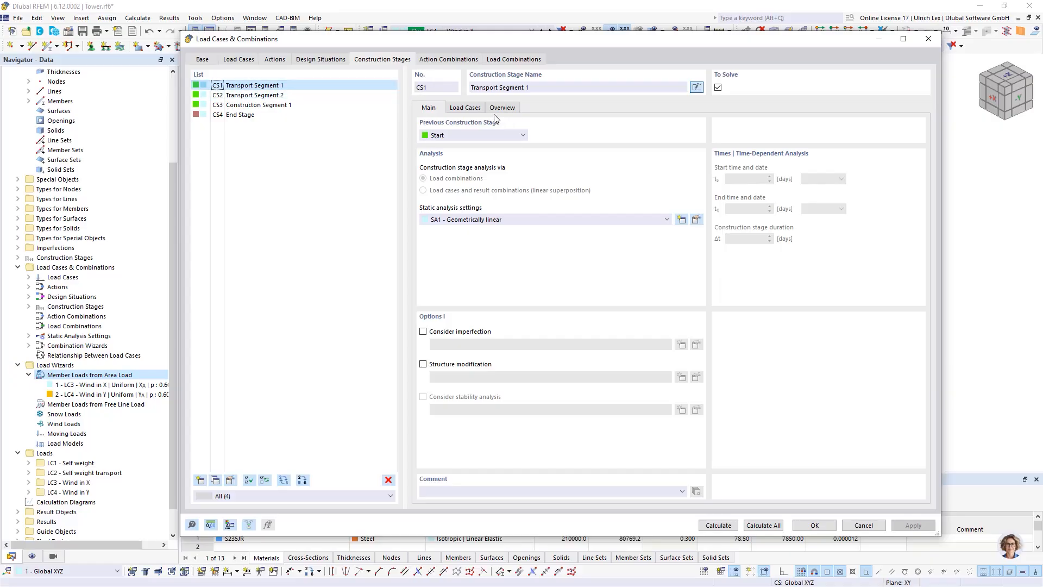
{"action": "left_click", "coordinate": [472, 109]}
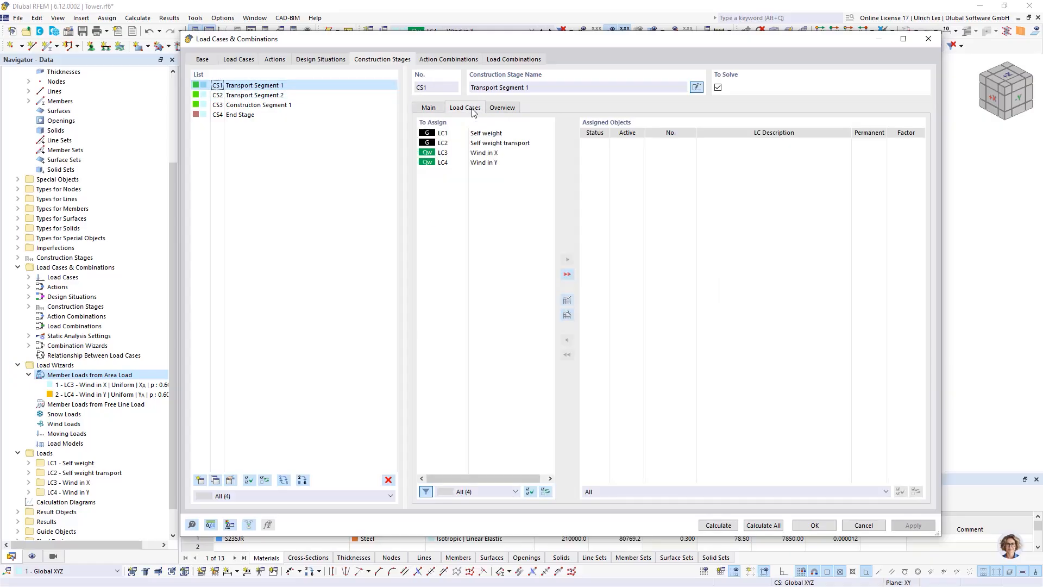
{"action": "left_click", "coordinate": [463, 144]}
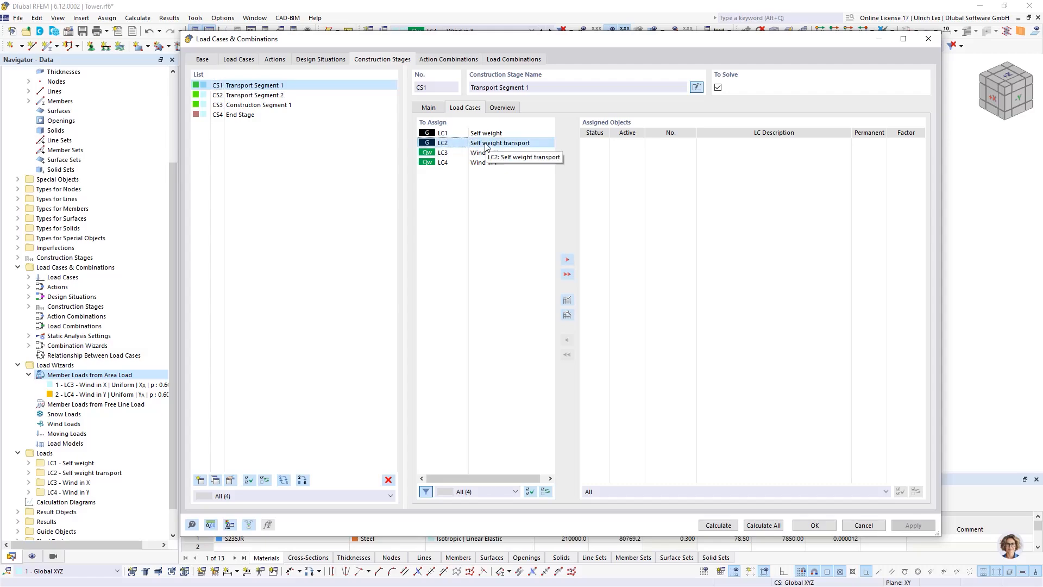
{"action": "double_click", "coordinate": [487, 144]}
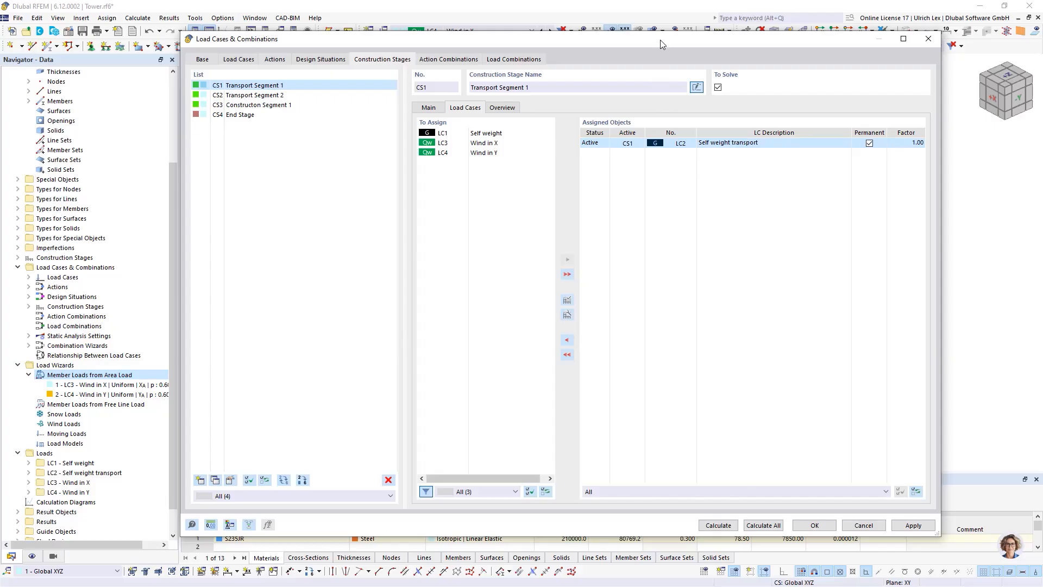
Assign LC2 Self weight transport to construction stage CS2 Transport Segment 2.
{"action": "left_click_drag", "start_coordinate": [660, 41], "coordinate": [605, 23]}
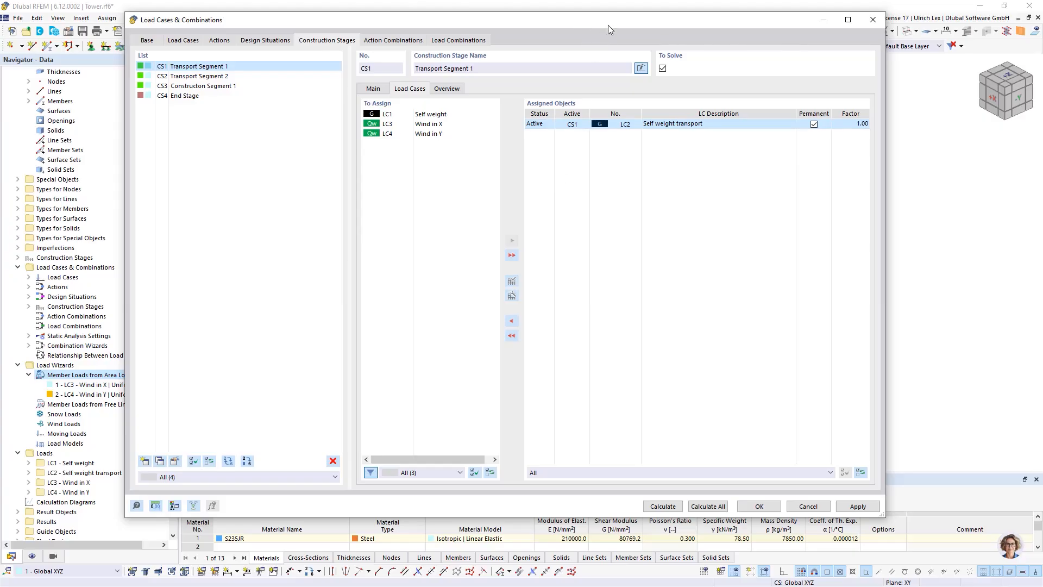
{"action": "left_click_drag", "start_coordinate": [608, 25], "coordinate": [610, 33]}
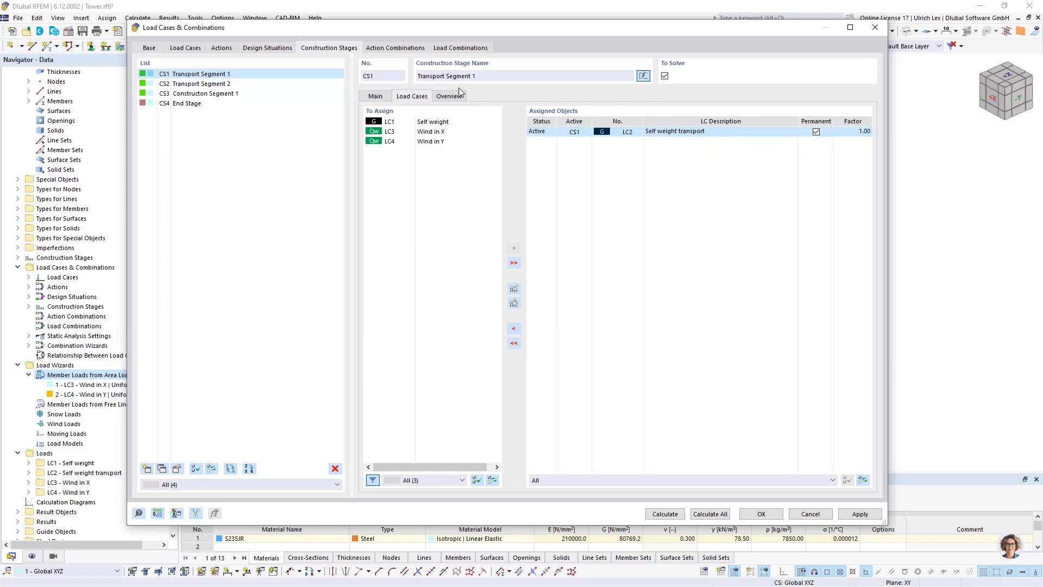
{"action": "left_click", "coordinate": [163, 86]}
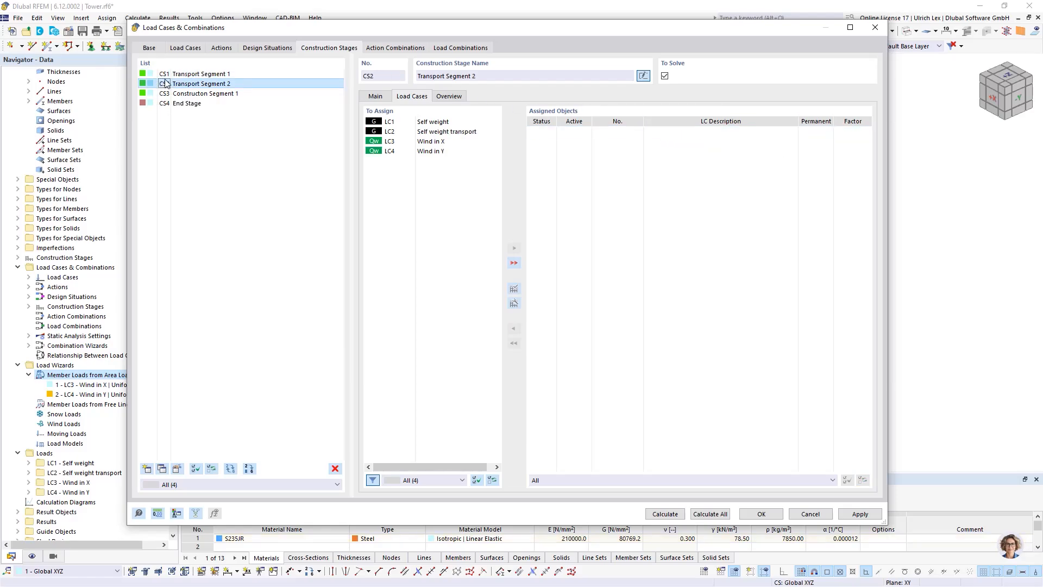
{"action": "double_click", "coordinate": [434, 131]}
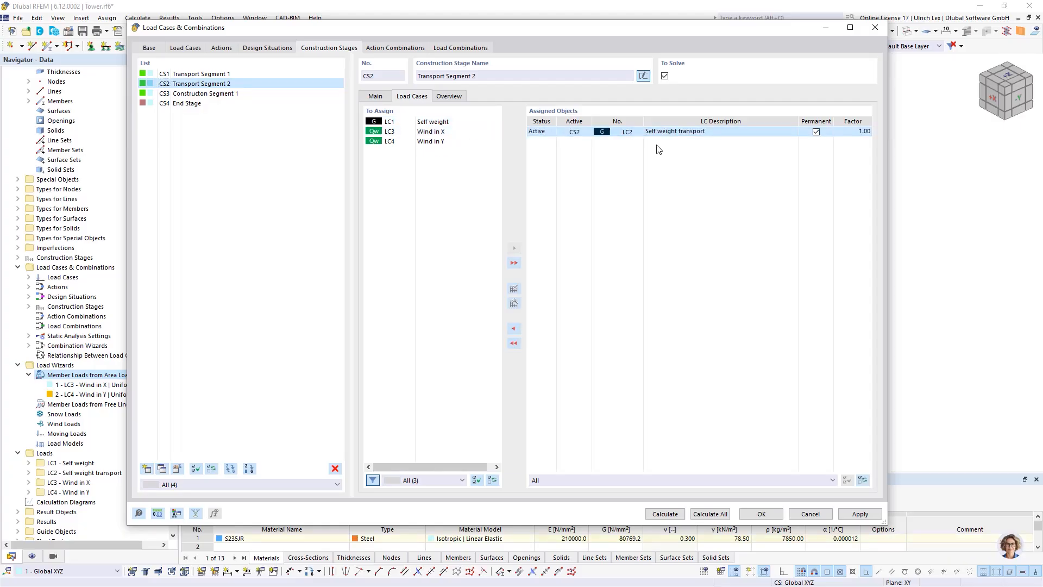
Assign LC1 Self weight to construction stage CS3, the first construction segment.
{"action": "left_click", "coordinate": [167, 94]}
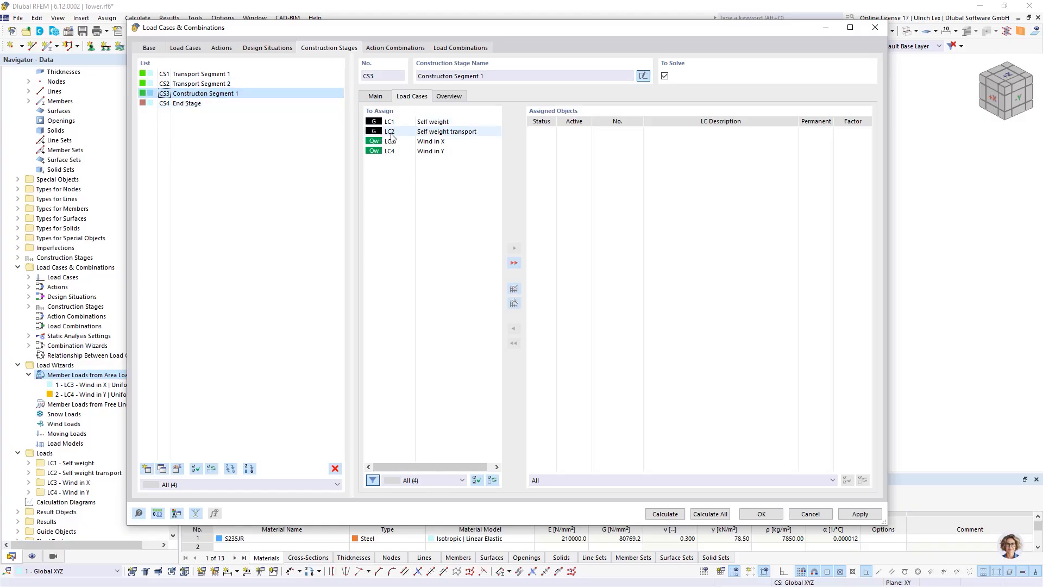
{"action": "left_click", "coordinate": [472, 124]}
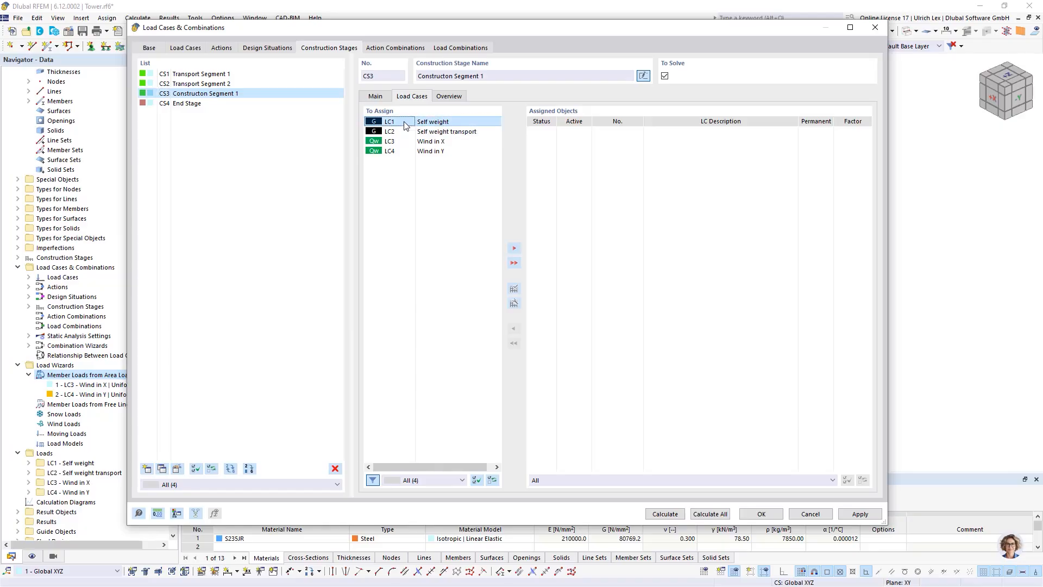
{"action": "double_click", "coordinate": [404, 122]}
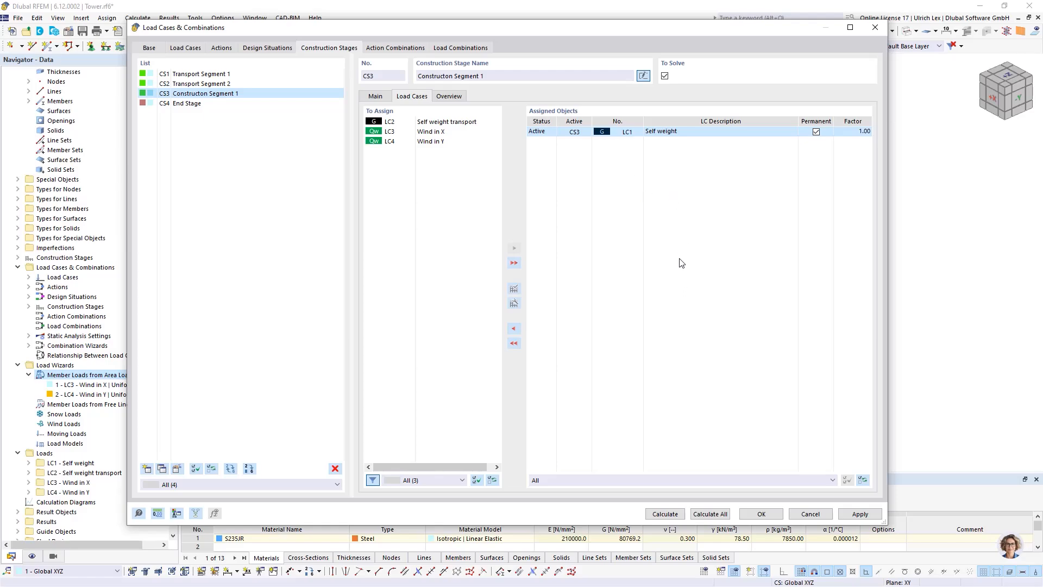
Assign LC3 Wind in X and LC4 Wind in Y to construction stage CS4 End Stage.
{"action": "left_click", "coordinate": [216, 105]}
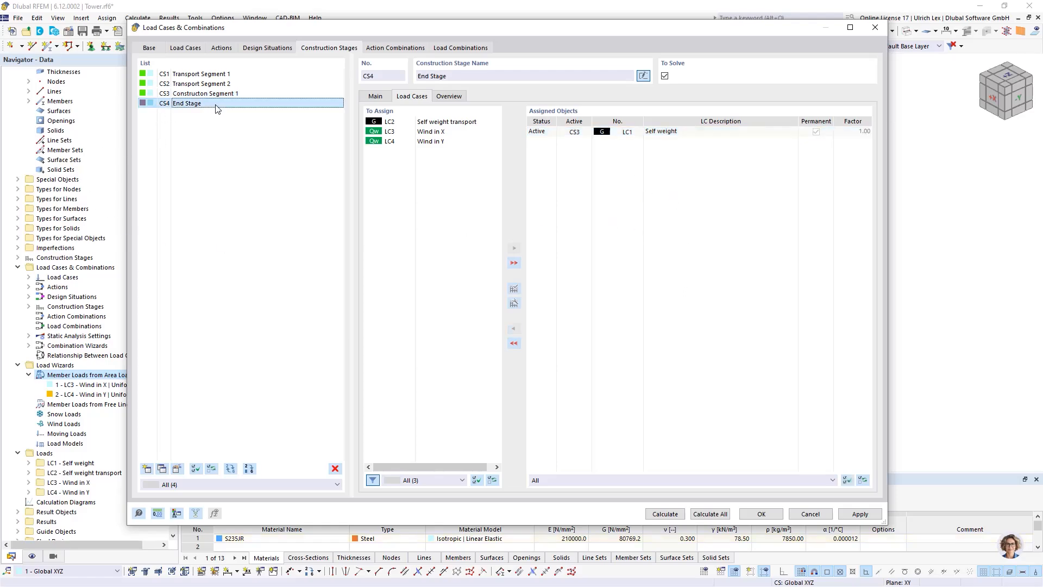
{"action": "double_click", "coordinate": [404, 138]}
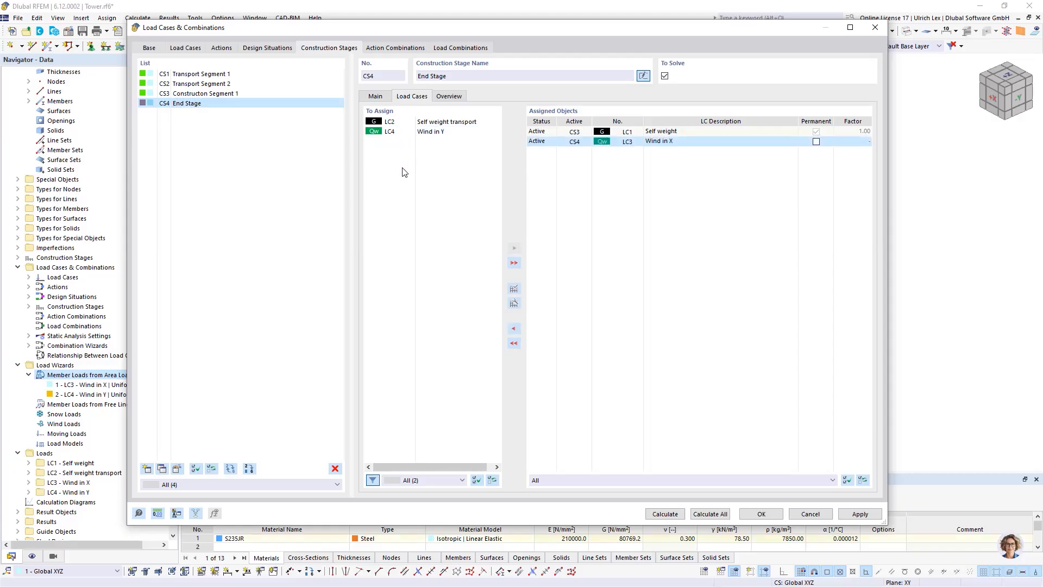
{"action": "left_click", "coordinate": [405, 134]}
{"action": "double_click", "coordinate": [405, 134]}
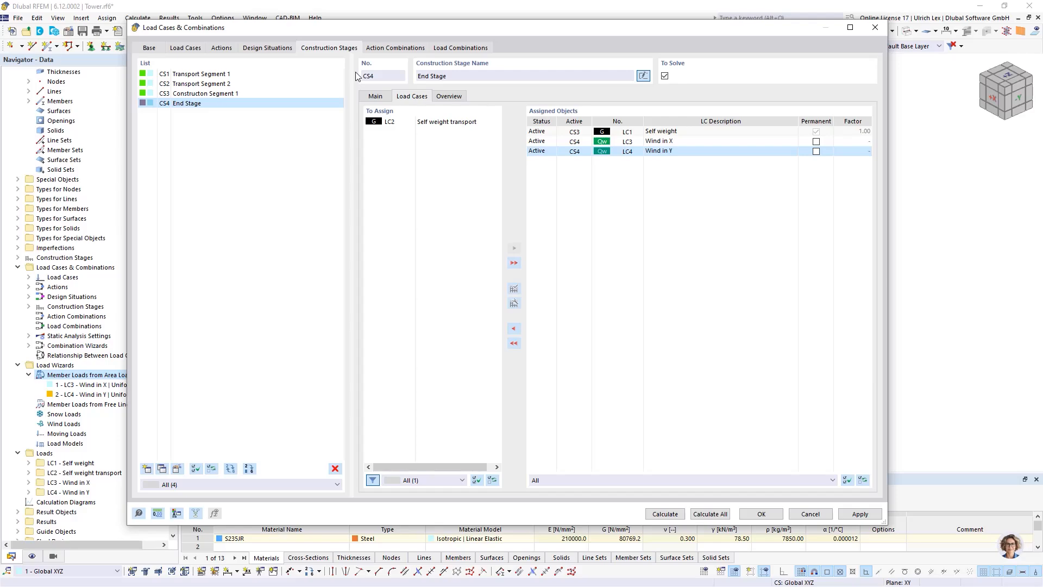
Add a design situation of type ULS (STR/GEO) - Permanent and transient - Eq. 6.10 with the comment Segment 1.
{"action": "left_click_drag", "start_coordinate": [328, 34], "coordinate": [359, 45]}
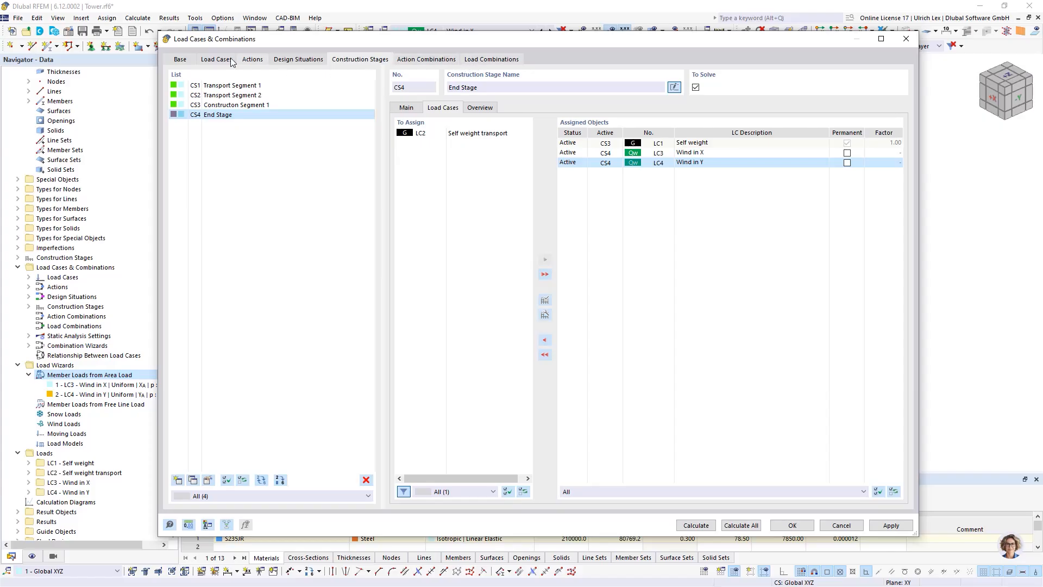
{"action": "left_click", "coordinate": [180, 60]}
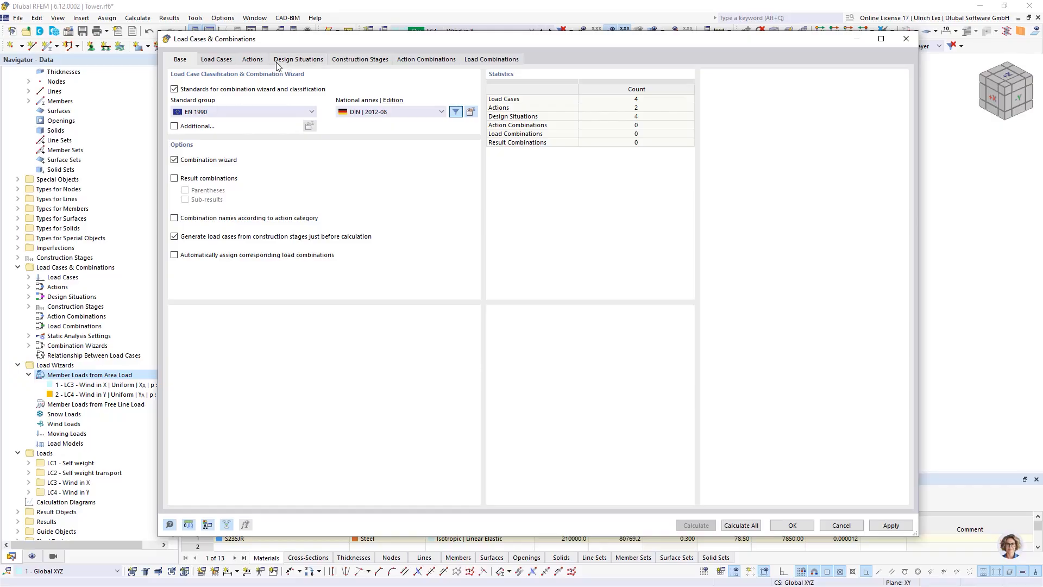
{"action": "left_click", "coordinate": [298, 61]}
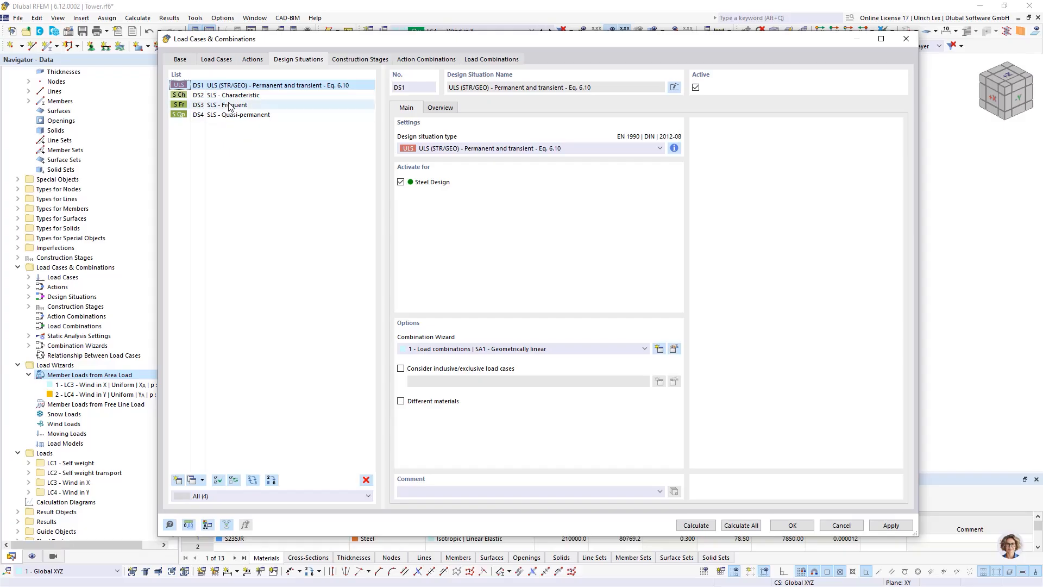
{"action": "left_click", "coordinate": [178, 480]}
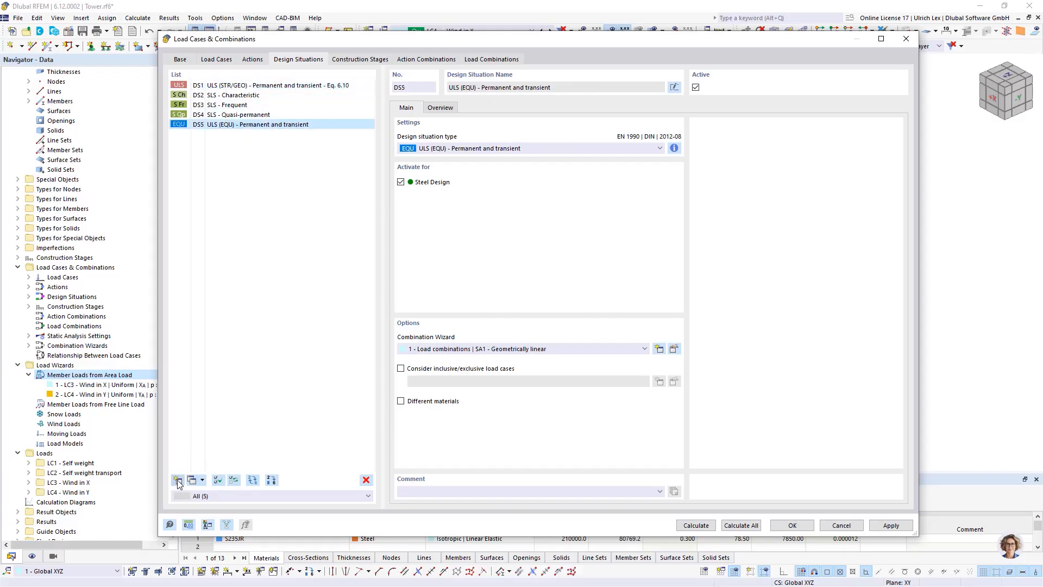
{"action": "left_click", "coordinate": [562, 149]}
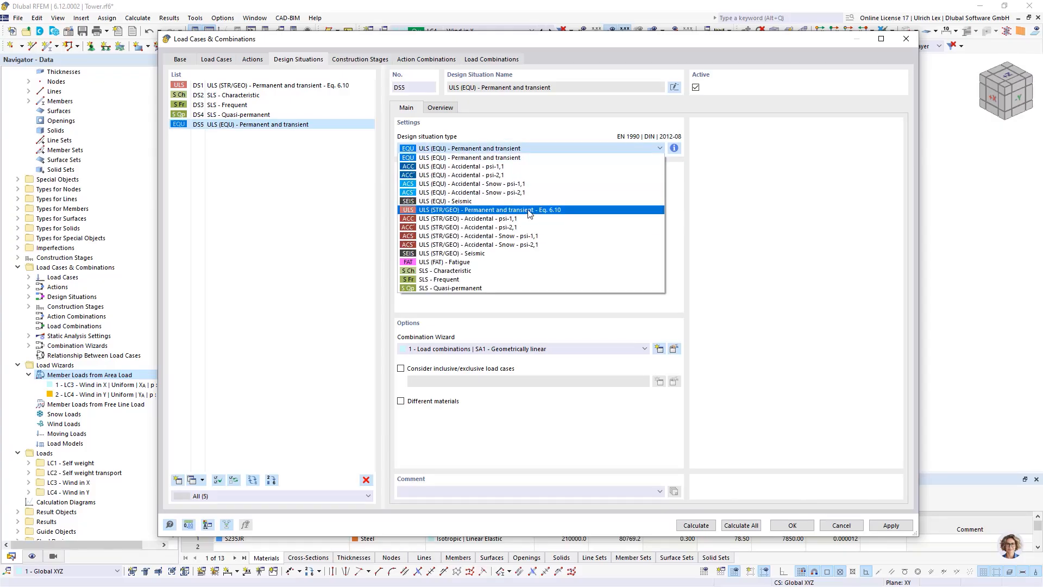
{"action": "left_click", "coordinate": [530, 210]}
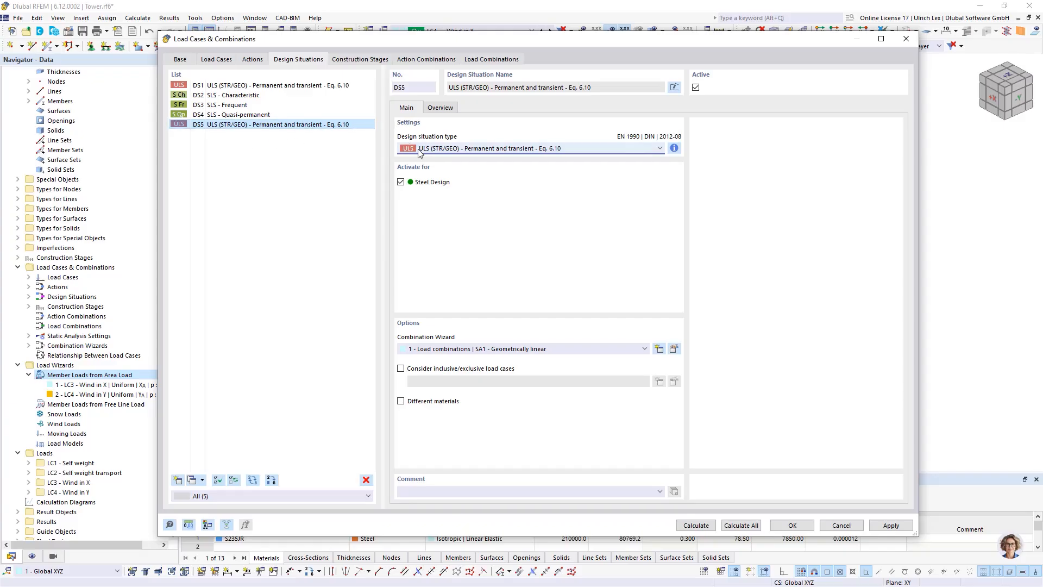
{"action": "left_click", "coordinate": [454, 491]}
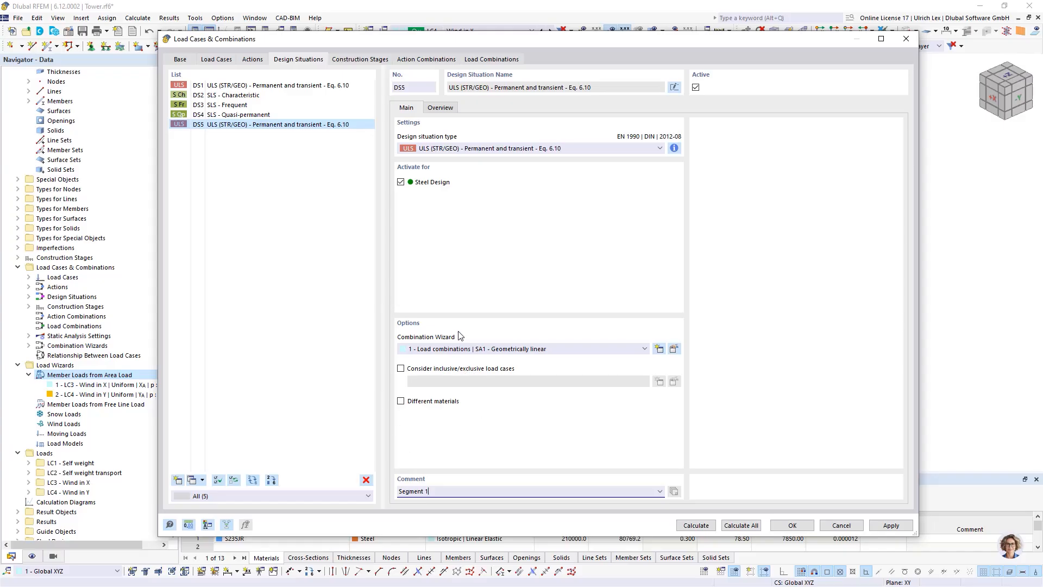
Make combination wizard 1 consider an initial state and assign CS1 Transport Segment 1 as that state.
{"action": "left_click", "coordinate": [674, 349]}
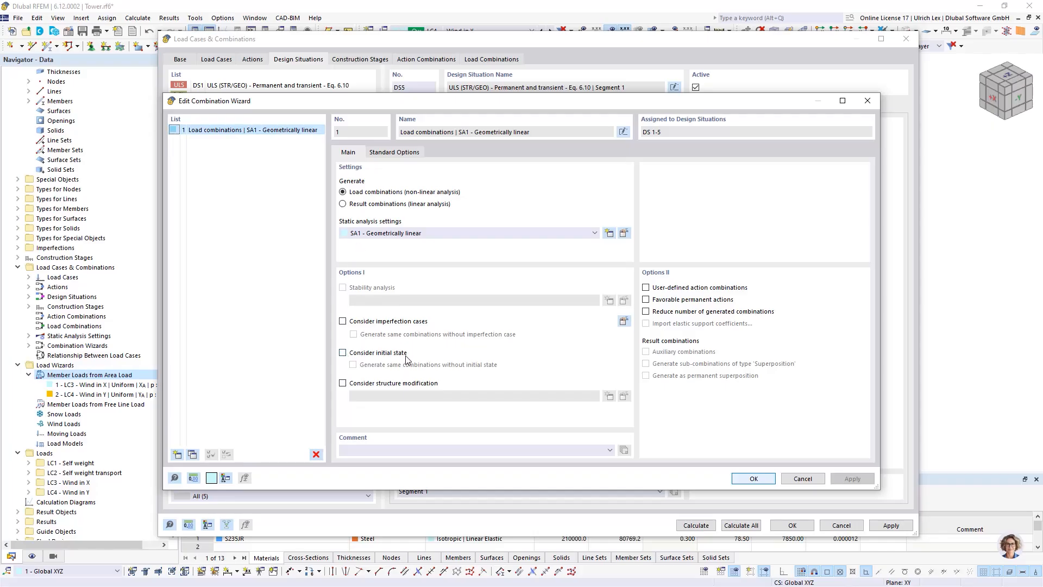
{"action": "left_click", "coordinate": [343, 353]}
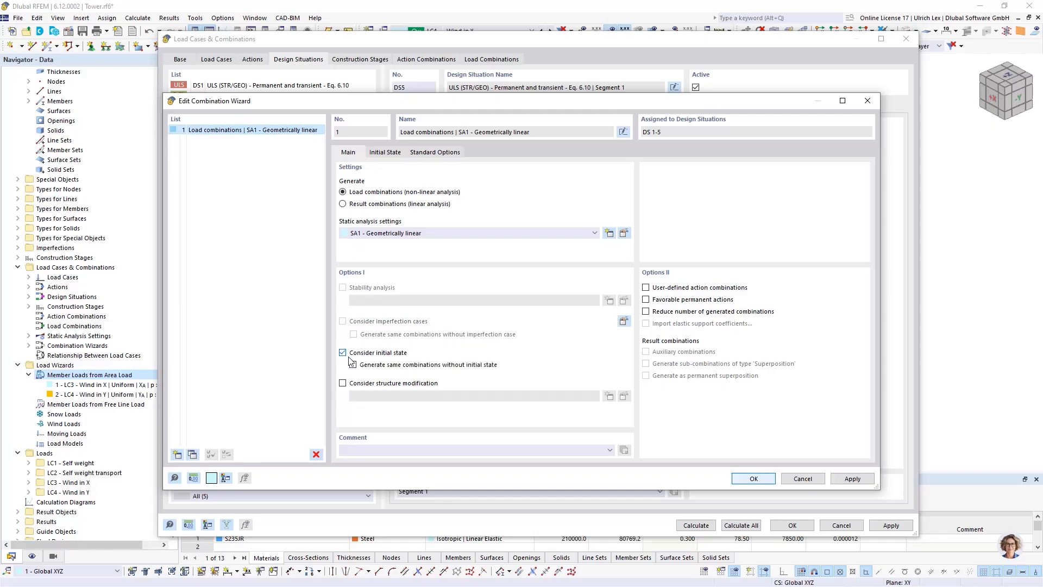
{"action": "left_click", "coordinate": [385, 154]}
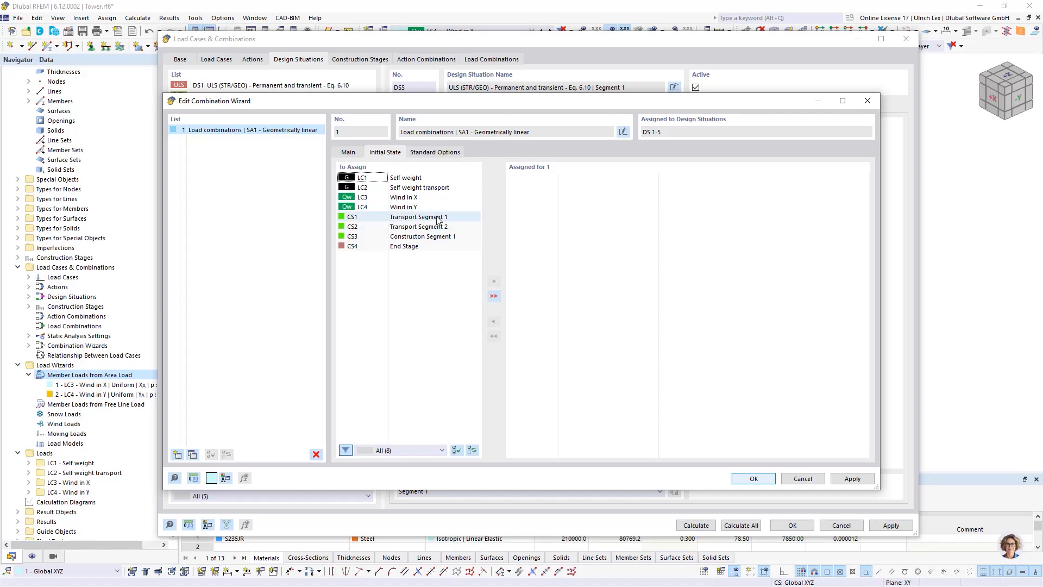
{"action": "double_click", "coordinate": [378, 218]}
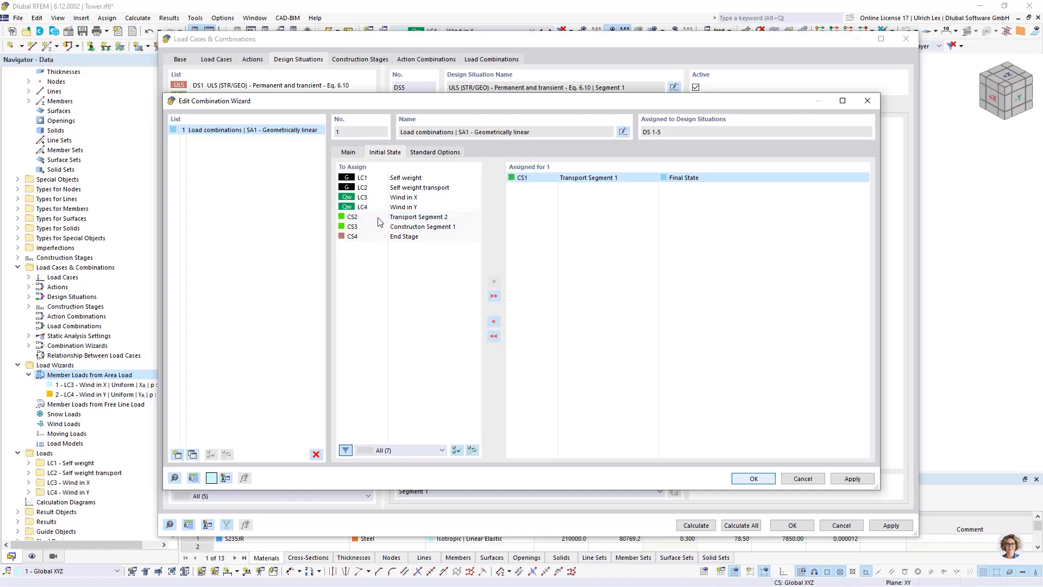
{"action": "left_click", "coordinate": [804, 479]}
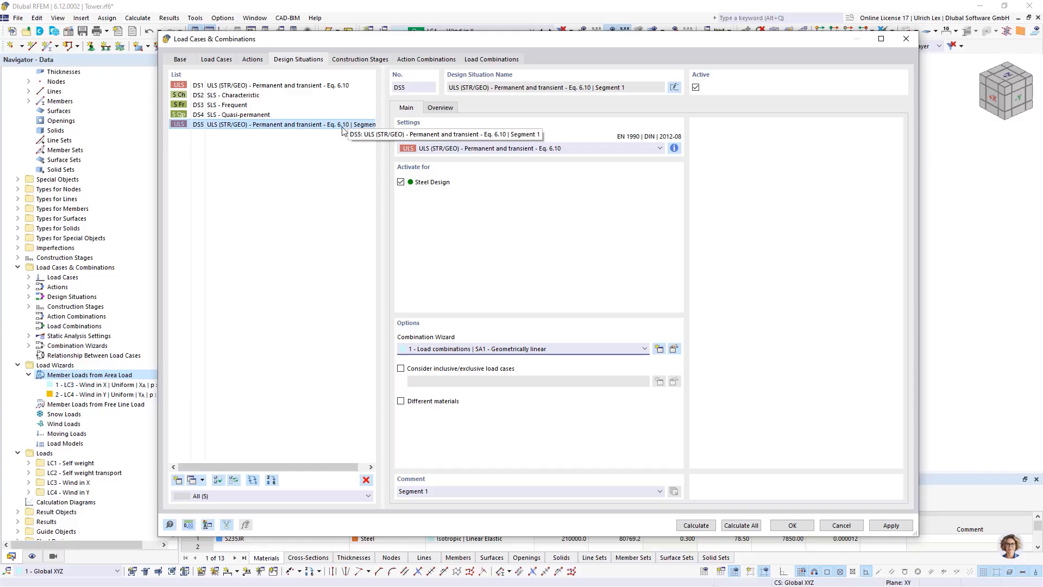
Change the comment of design situation DS5 to Transport Segment 1.
{"action": "left_click_drag", "start_coordinate": [383, 113], "coordinate": [468, 98]}
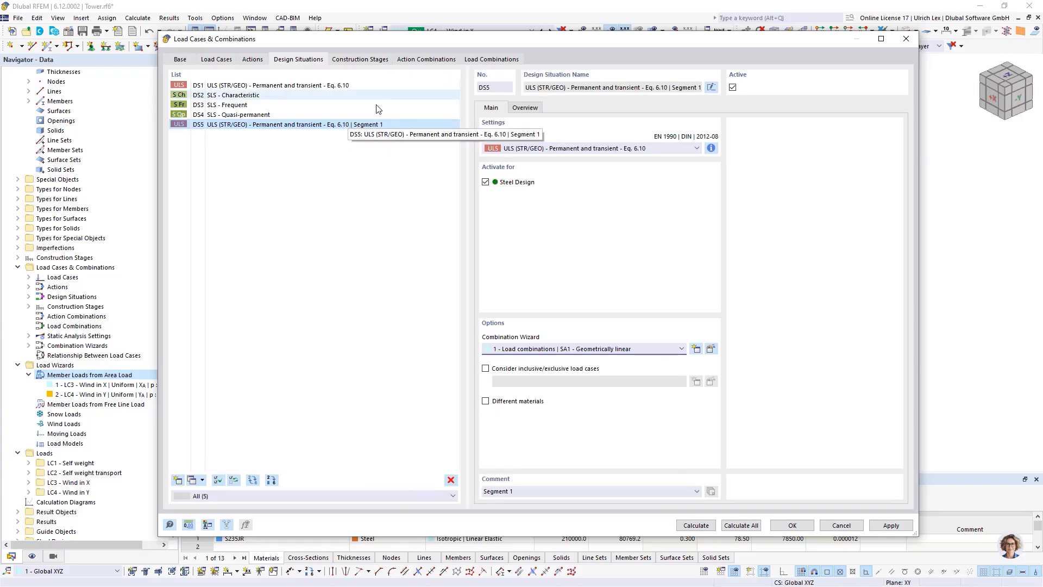
{"action": "left_click", "coordinate": [348, 127]}
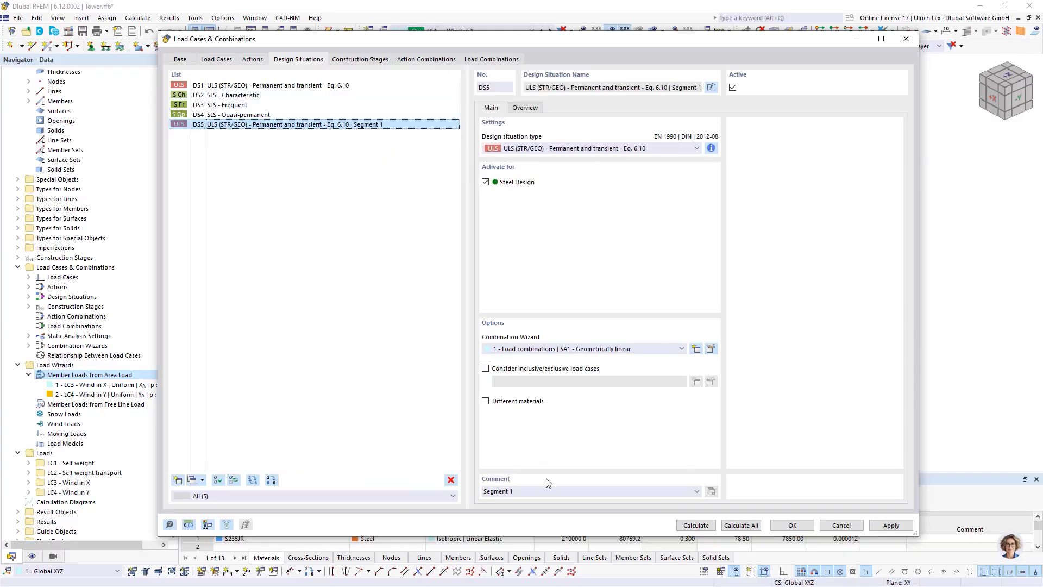
{"action": "left_click", "coordinate": [486, 491]}
{"action": "type", "text": "Transpo"}
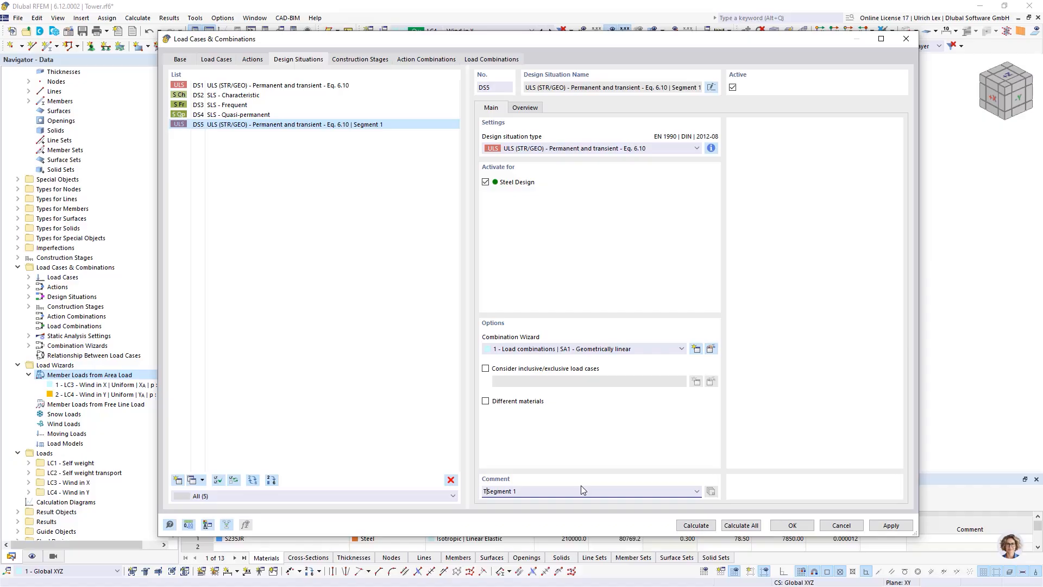
{"action": "type", "text": "rt"}
Give combination wizard 1 the comment Transport Segment 1.
{"action": "left_click", "coordinate": [710, 348]}
{"action": "left_click", "coordinate": [425, 447]}
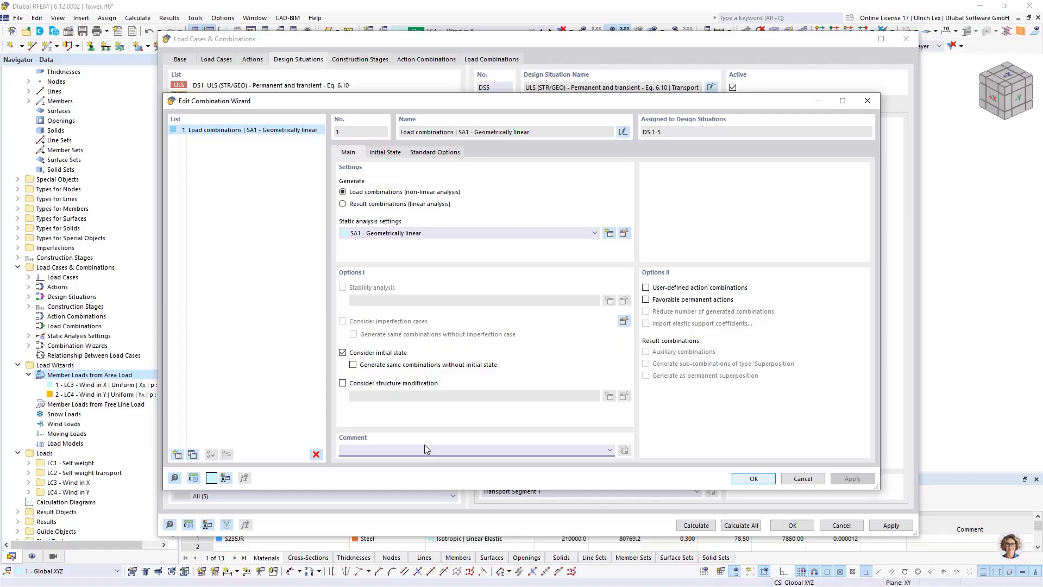
{"action": "type", "text": "Transport Segment 1"}
{"action": "left_click", "coordinate": [753, 479]}
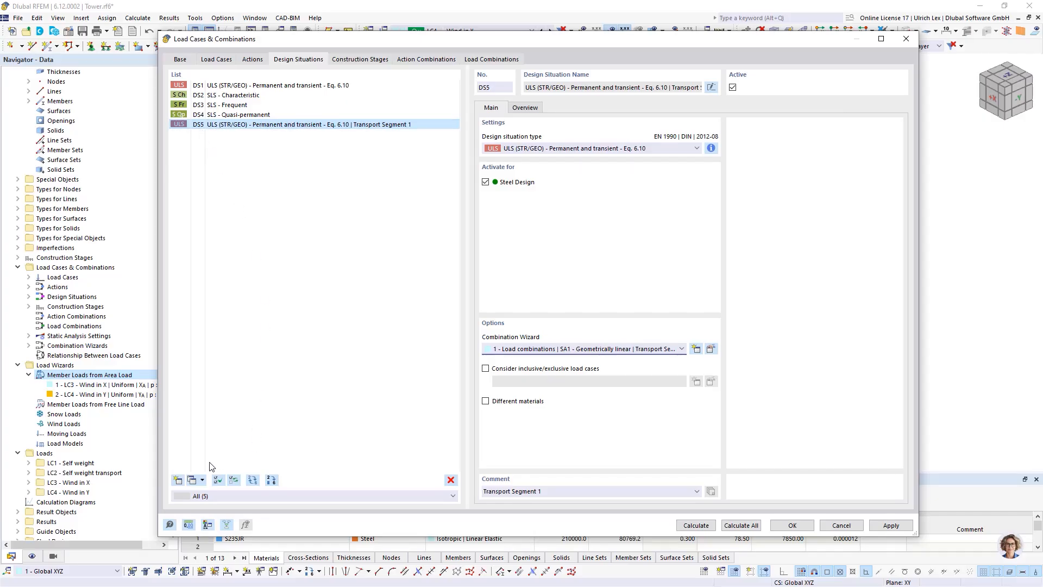
Copy design situation DS5, then duplicate combination wizard 1 and set the duplicate's comment to Transport Segment 2.
{"action": "left_click", "coordinate": [192, 480]}
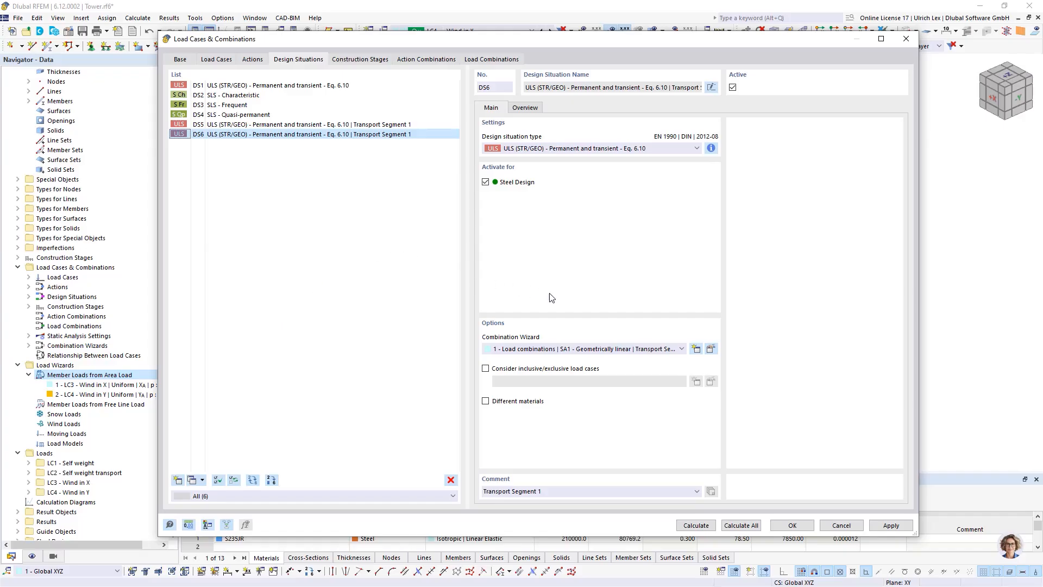
{"action": "left_click", "coordinate": [711, 349]}
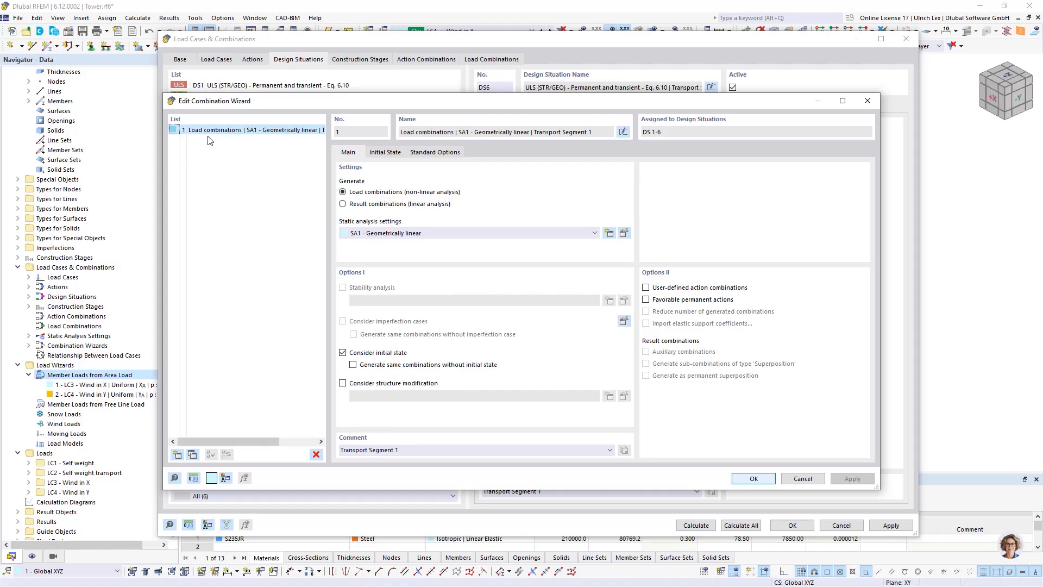
{"action": "left_click", "coordinate": [193, 454]}
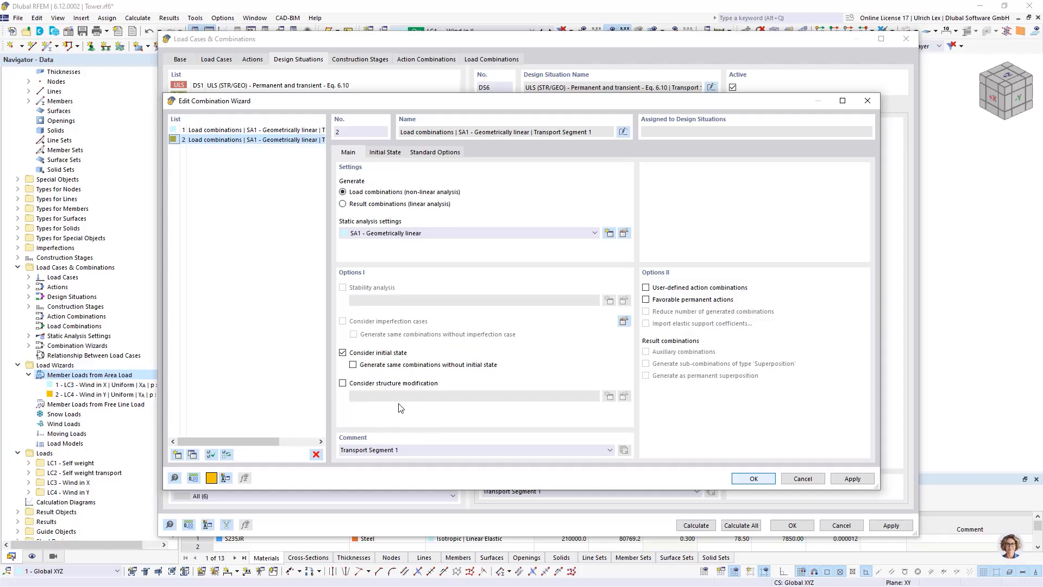
{"action": "left_click", "coordinate": [416, 449]}
Replace CS1 with CS2 Transport Segment 2 as the initial state of combination wizard 2.
{"action": "left_click", "coordinate": [387, 155]}
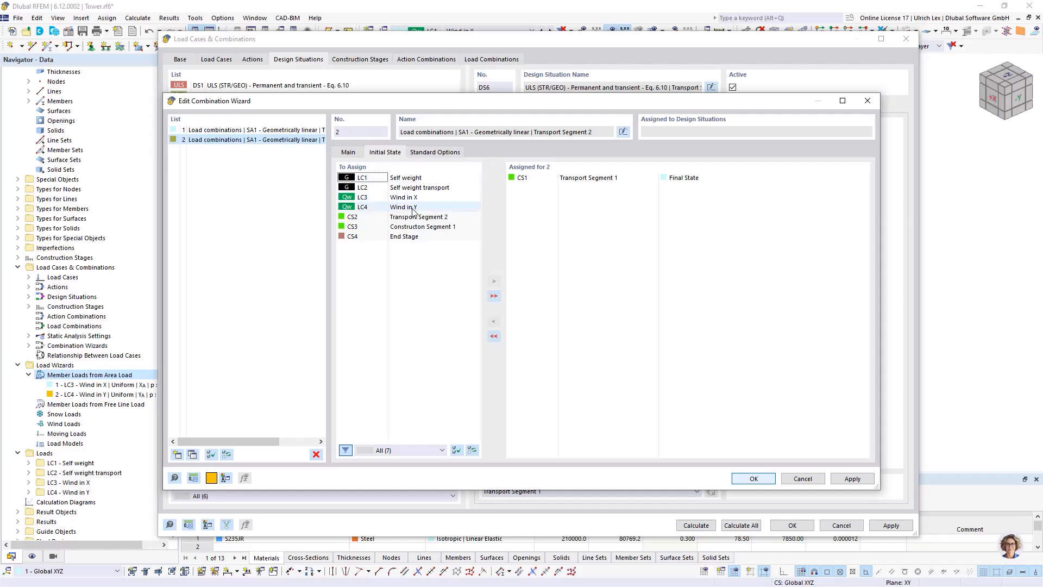
{"action": "double_click", "coordinate": [522, 178]}
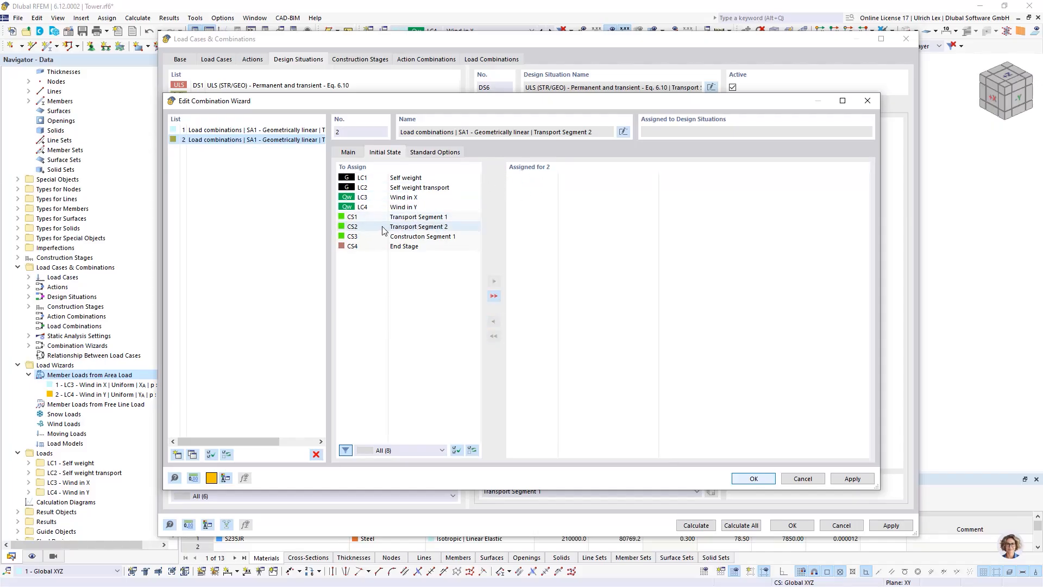
{"action": "left_click", "coordinate": [365, 227]}
{"action": "double_click", "coordinate": [367, 226]}
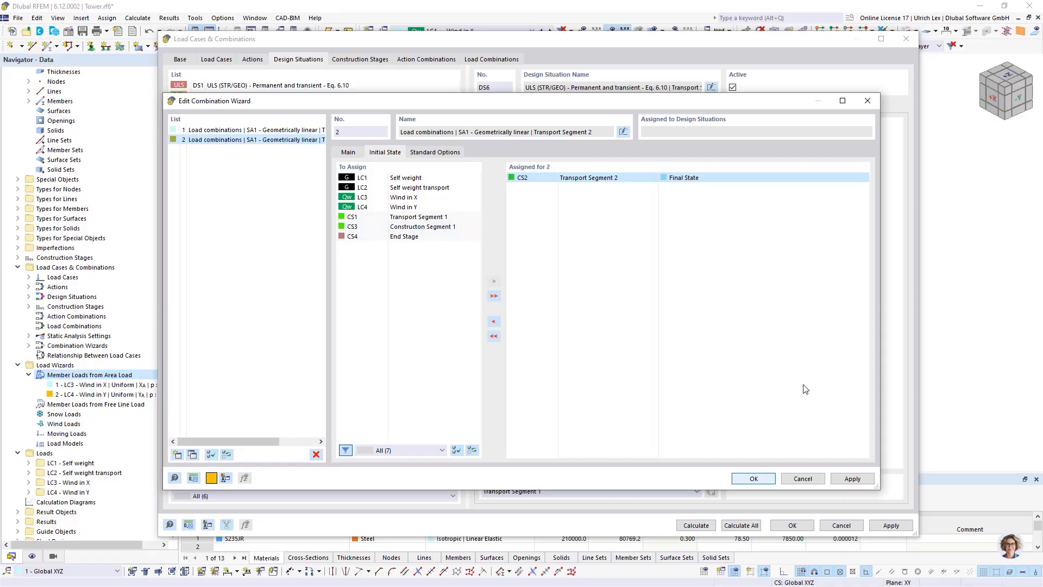
{"action": "left_click", "coordinate": [753, 478]}
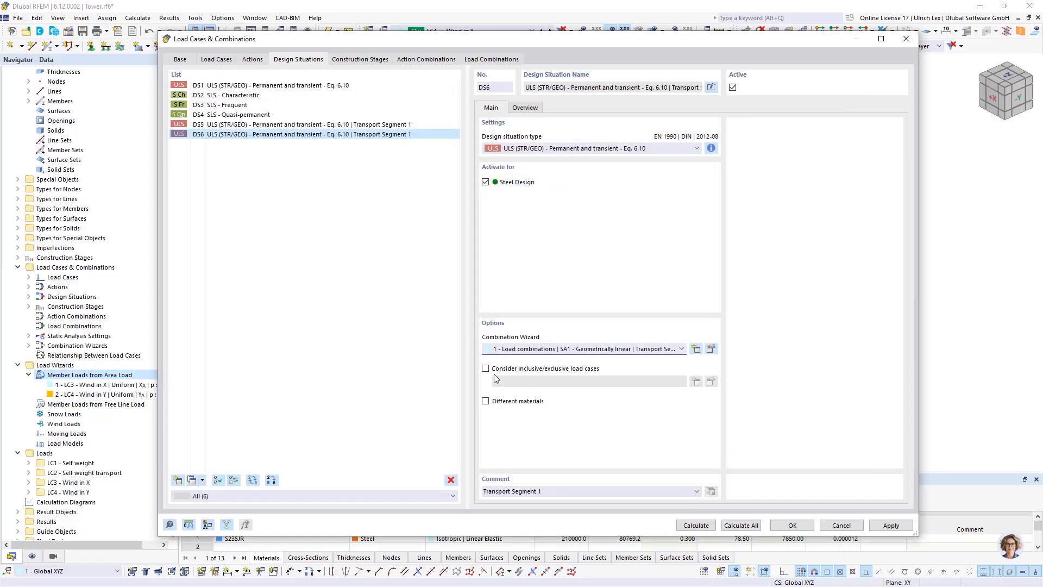
Assign combination wizard 2 to design situation DS6 and set its comment to Transport Segment 2.
{"action": "left_click", "coordinate": [524, 352]}
{"action": "left_click", "coordinate": [523, 370]}
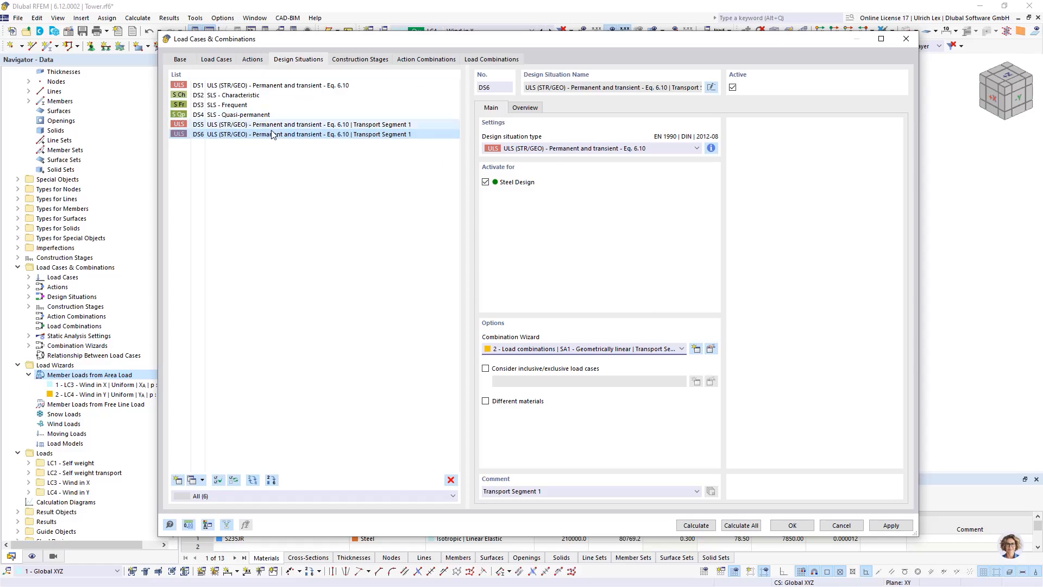
{"action": "left_click", "coordinate": [410, 124]}
{"action": "left_click", "coordinate": [421, 136]}
{"action": "left_click", "coordinate": [553, 491]}
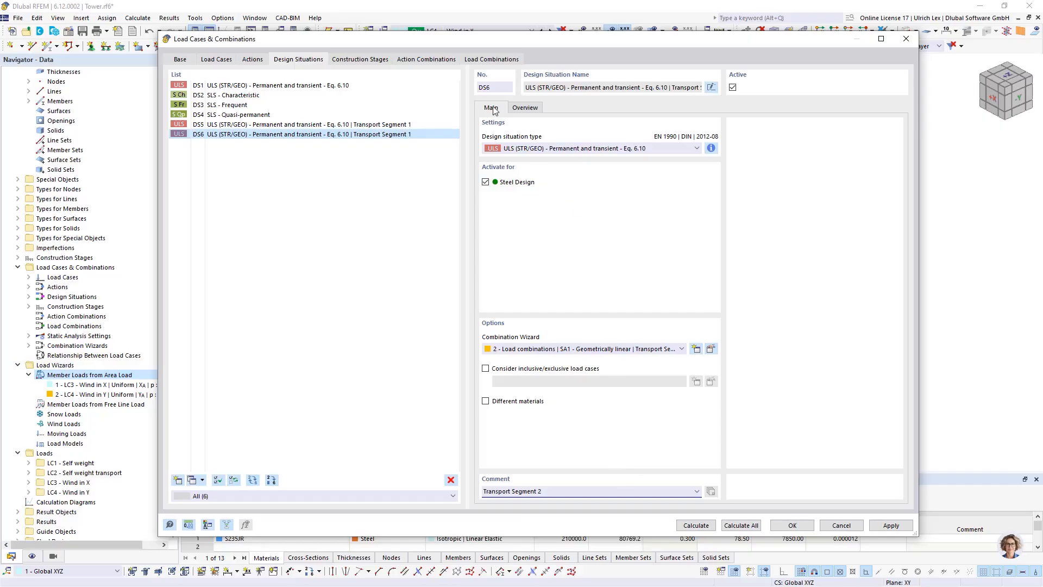
Set the comment End State for design situations DS1 to DS4 together.
{"action": "left_click", "coordinate": [218, 87]}
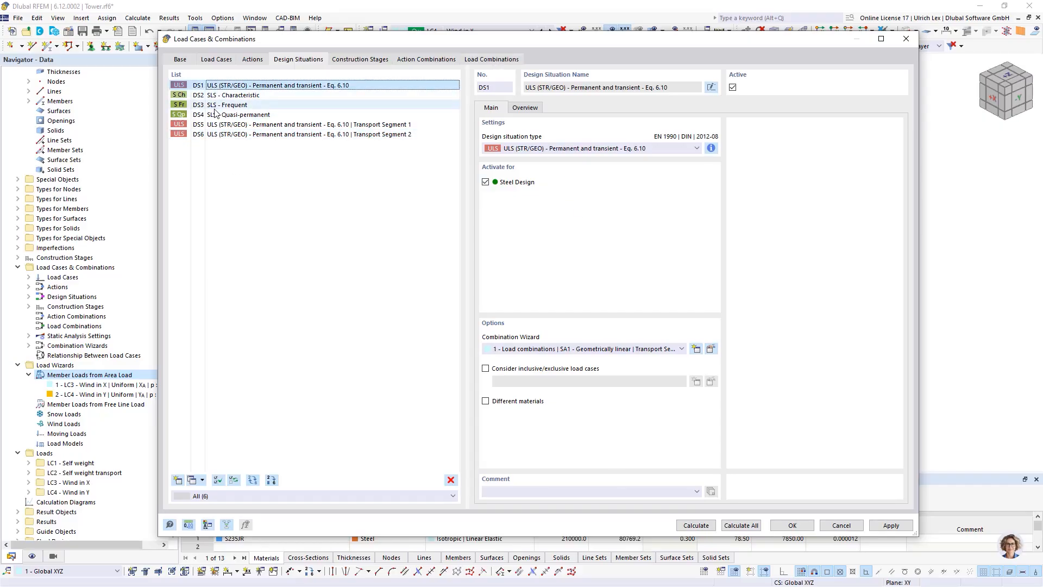
{"action": "left_click", "coordinate": [220, 115], "text": "shift"}
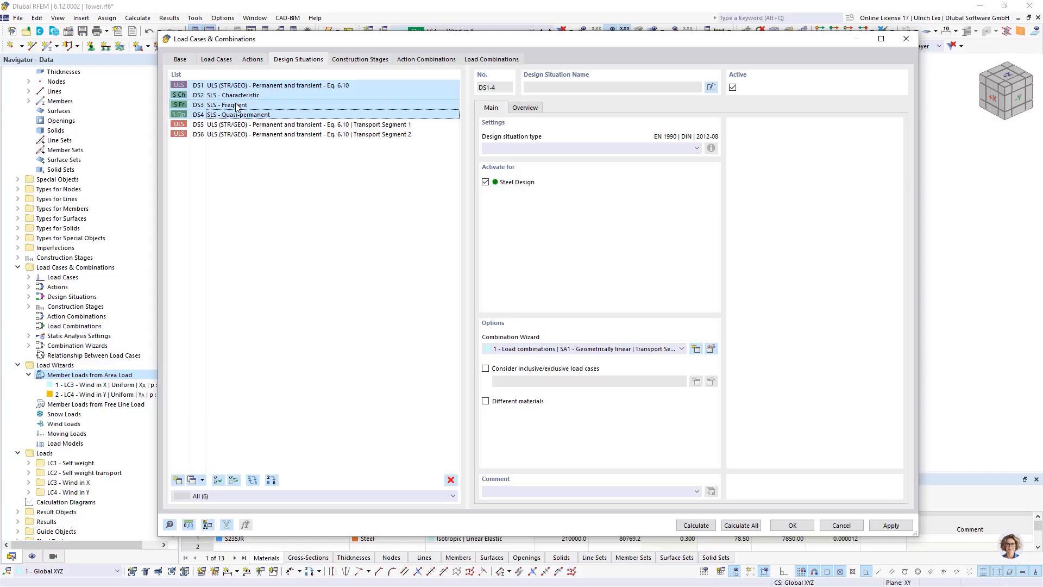
{"action": "left_click_drag", "start_coordinate": [445, 35], "coordinate": [386, 28]}
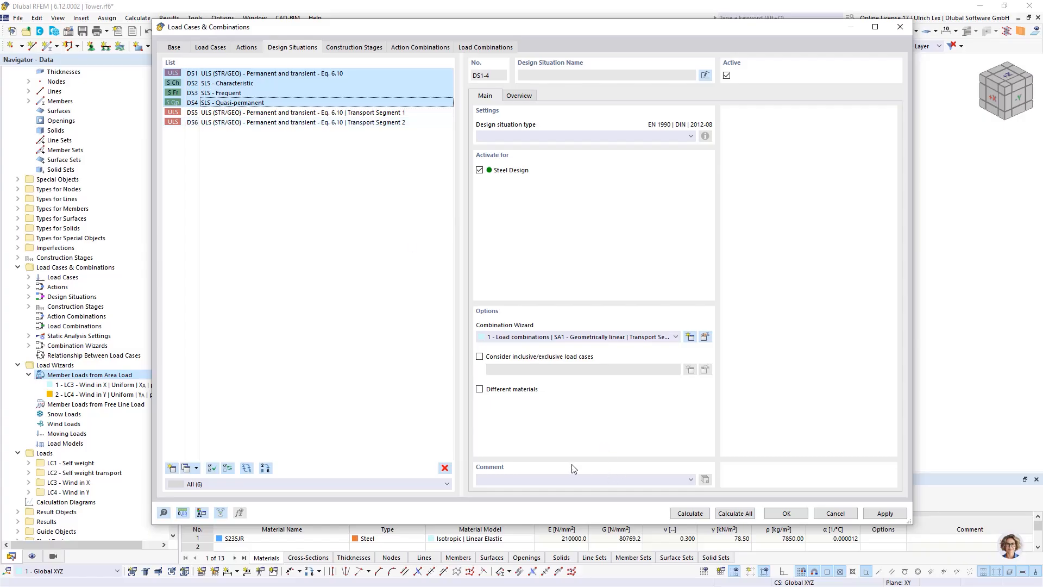
{"action": "left_click", "coordinate": [556, 478]}
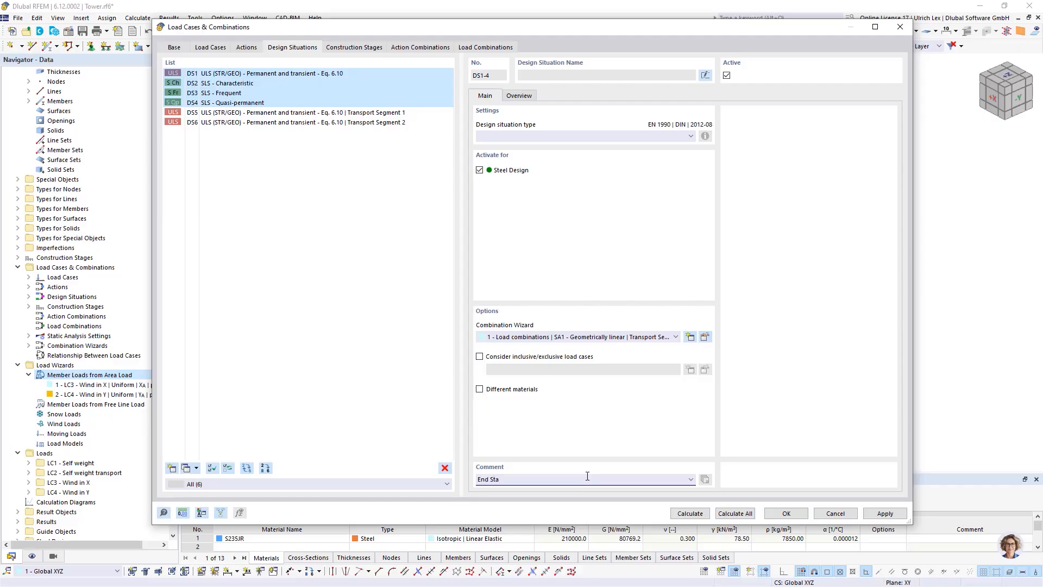
Duplicate combination wizard 1 as wizard 3 and set its comment to End State.
{"action": "left_click", "coordinate": [704, 337]}
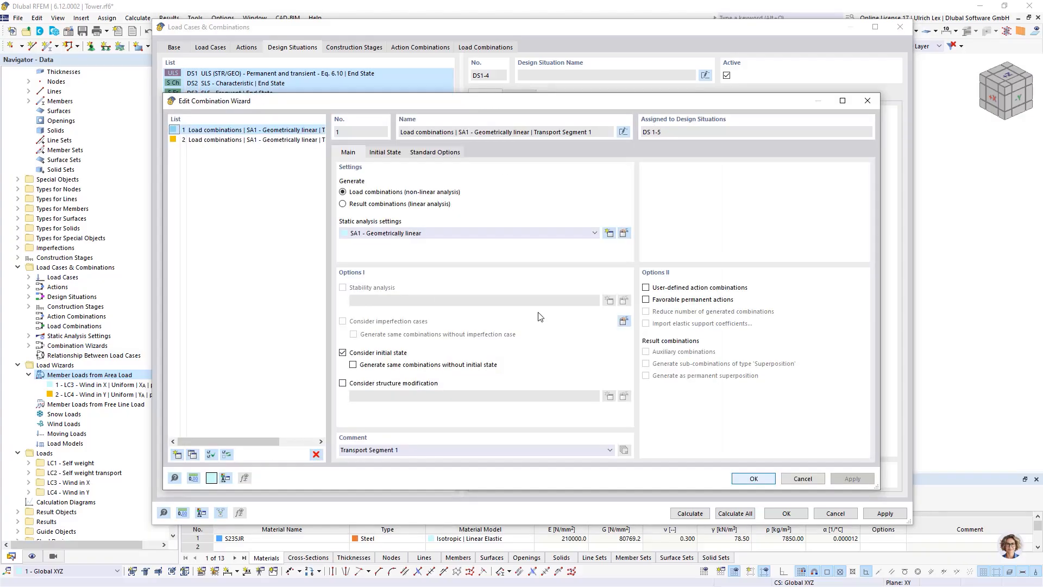
{"action": "left_click", "coordinate": [177, 455]}
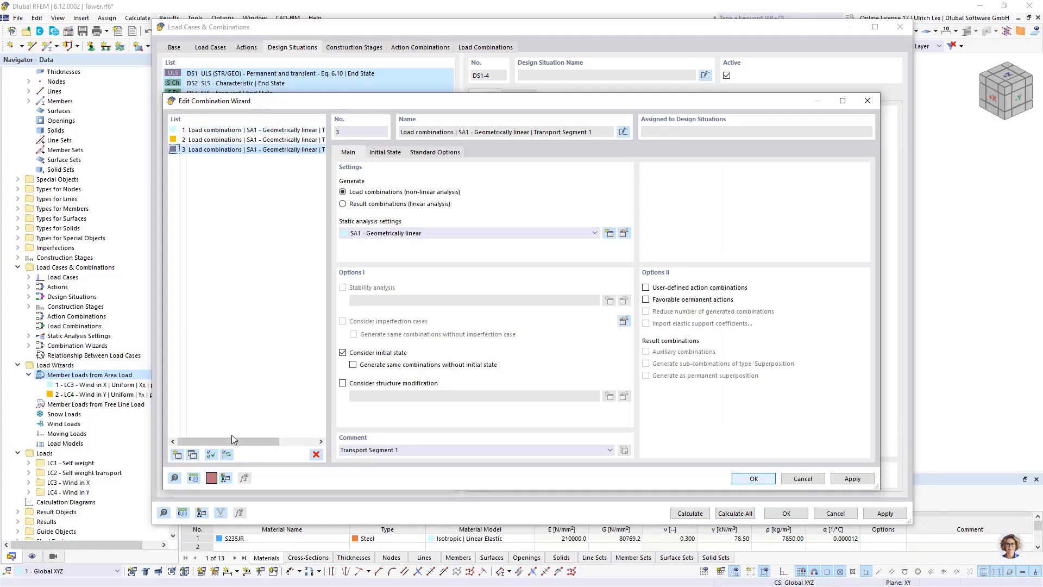
{"action": "left_click", "coordinate": [406, 451]}
{"action": "left_click_drag", "start_coordinate": [406, 450], "coordinate": [317, 447]}
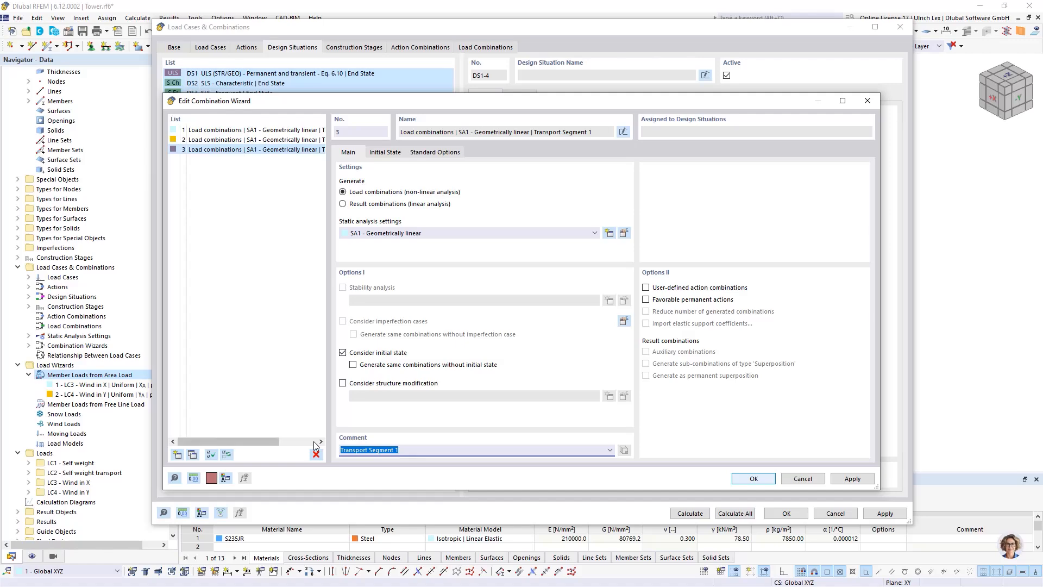
{"action": "type", "text": "End State"}
Replace CS1 with CS4 End Stage as the initial state of combination wizard 3 and accept the wizard settings.
{"action": "left_click", "coordinate": [392, 153]}
{"action": "double_click", "coordinate": [543, 178]}
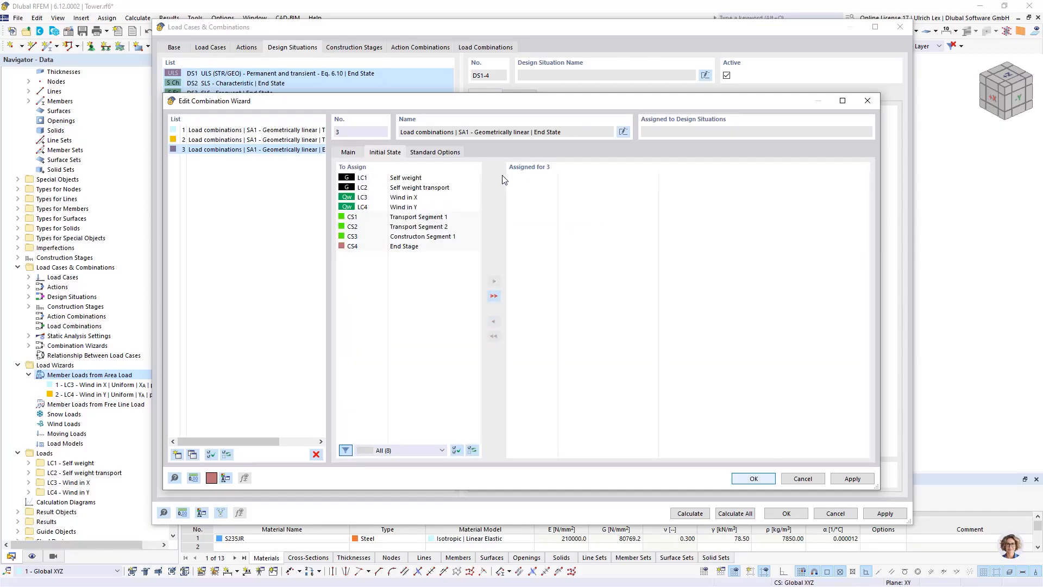
{"action": "double_click", "coordinate": [367, 248]}
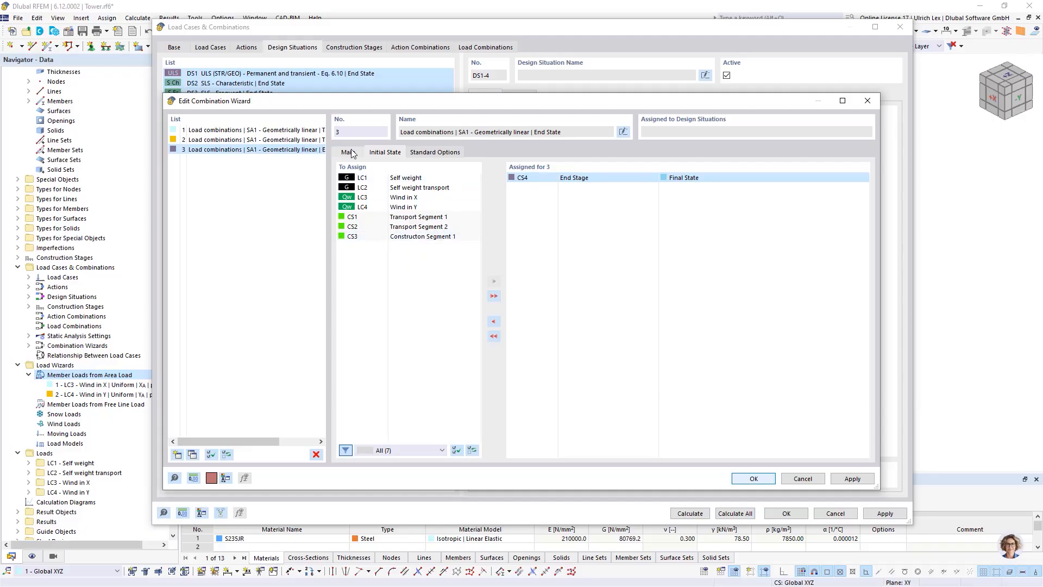
{"action": "left_click_drag", "start_coordinate": [410, 106], "coordinate": [471, 101]}
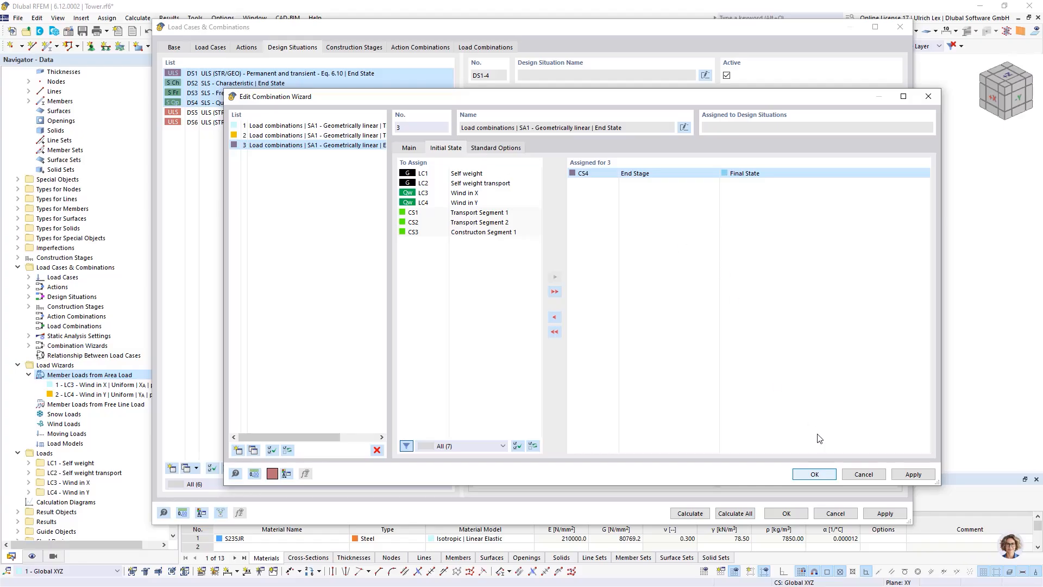
{"action": "left_click", "coordinate": [814, 474]}
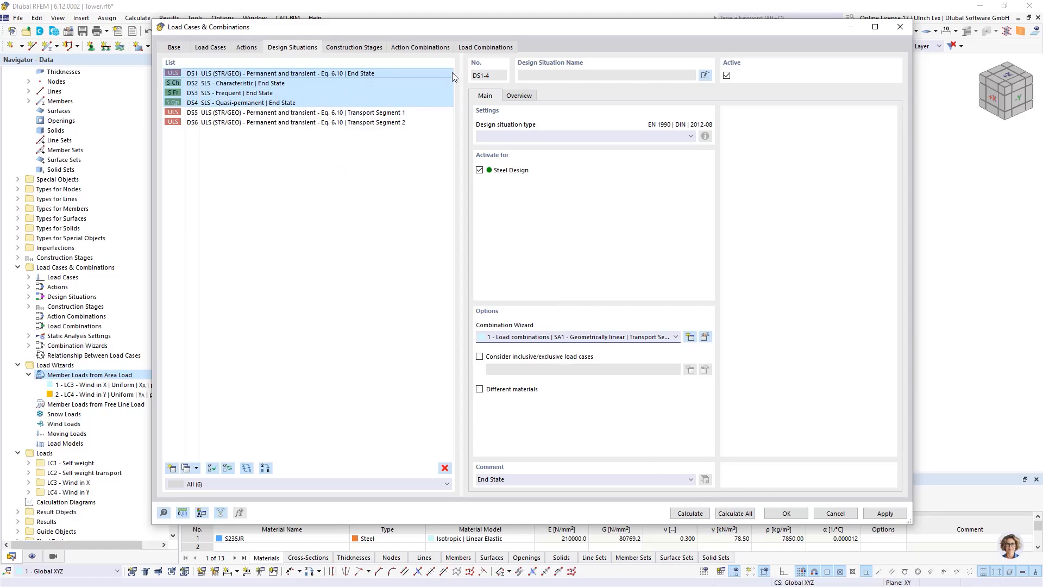
Assign combination wizard 3 (End State) to design situations DS1 to DS4 together.
{"action": "left_click", "coordinate": [487, 49]}
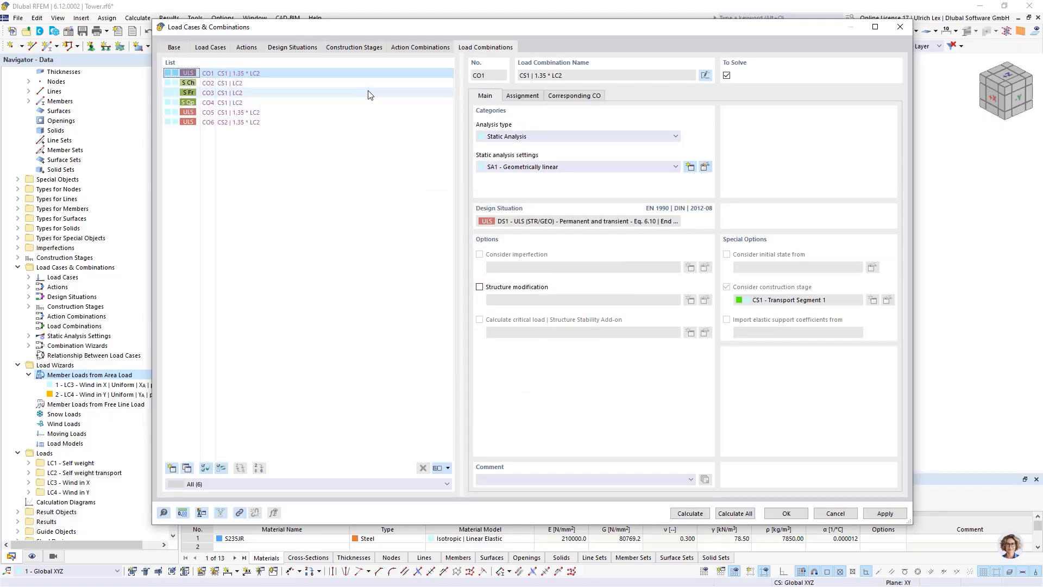
{"action": "left_click", "coordinate": [281, 50]}
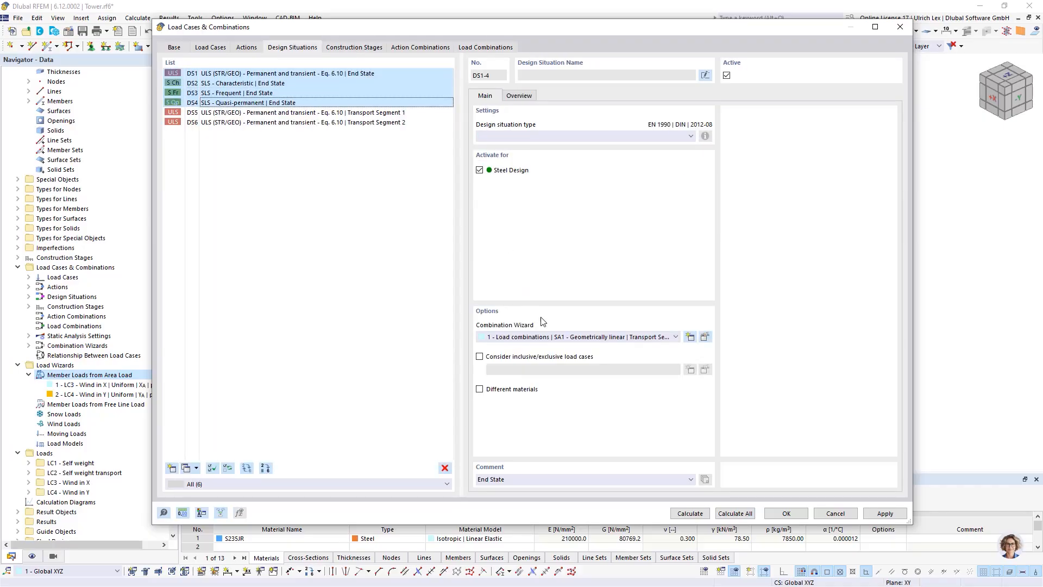
{"action": "left_click", "coordinate": [561, 338]}
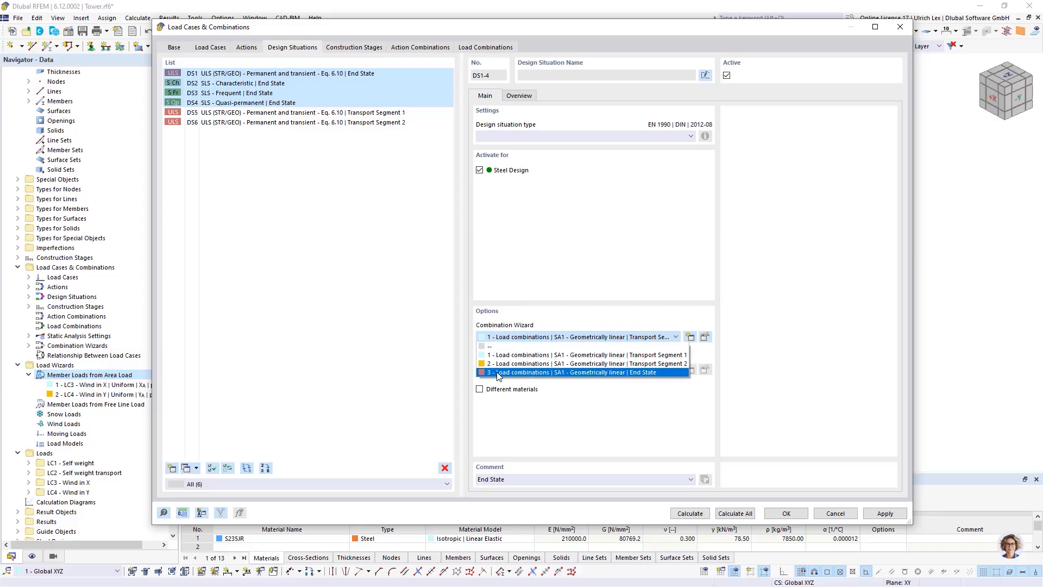
{"action": "left_click", "coordinate": [648, 374]}
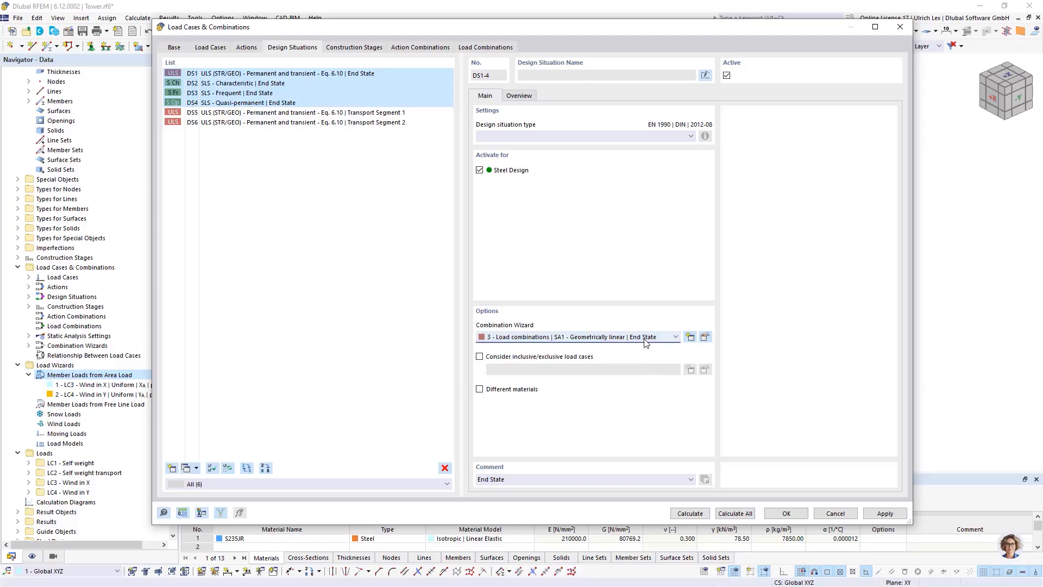
Examine the generated load combinations CO1 to CO13 for their design situations, initial states and construction stages.
{"action": "left_click", "coordinate": [486, 48]}
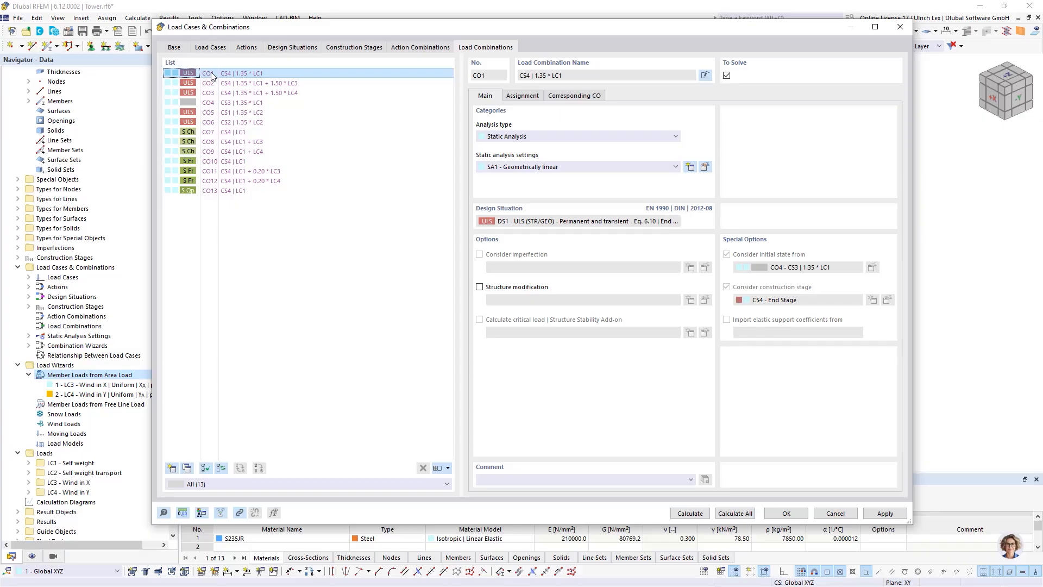
{"action": "left_click", "coordinate": [230, 71]}
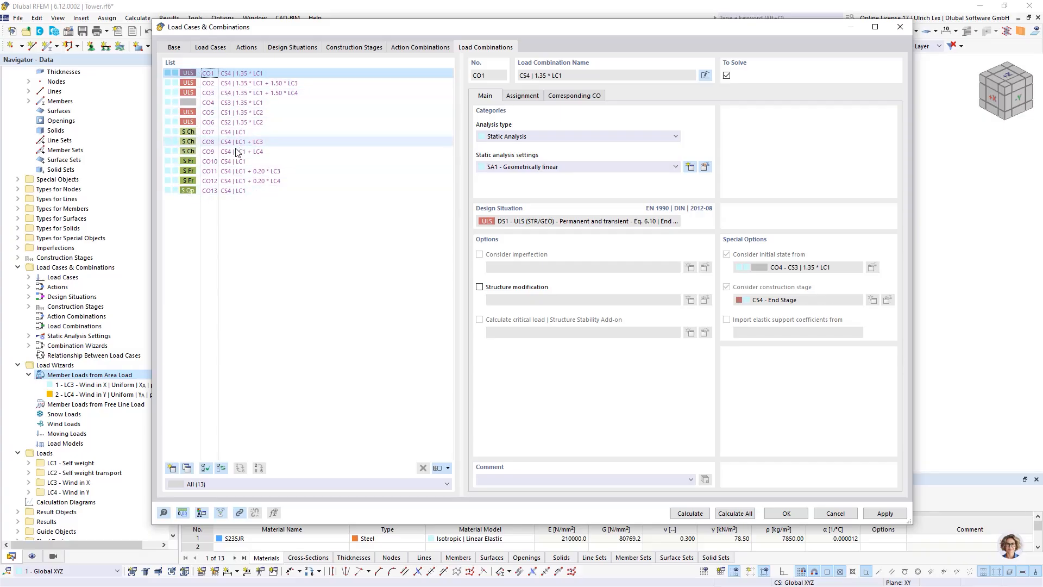
{"action": "left_click", "coordinate": [209, 94], "text": "shift"}
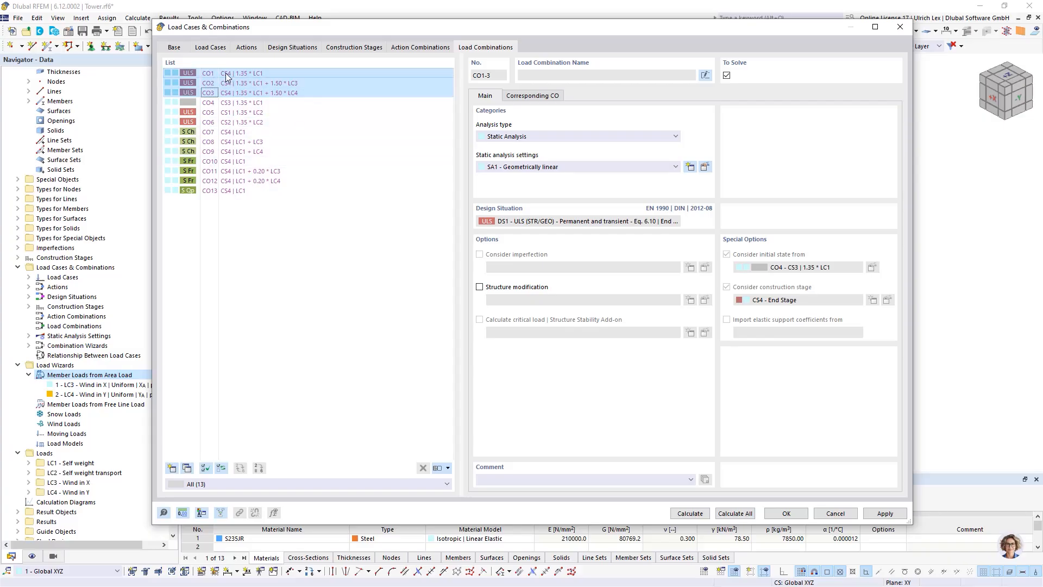
{"action": "left_click", "coordinate": [213, 133]}
{"action": "left_click", "coordinate": [216, 191], "text": "shift"}
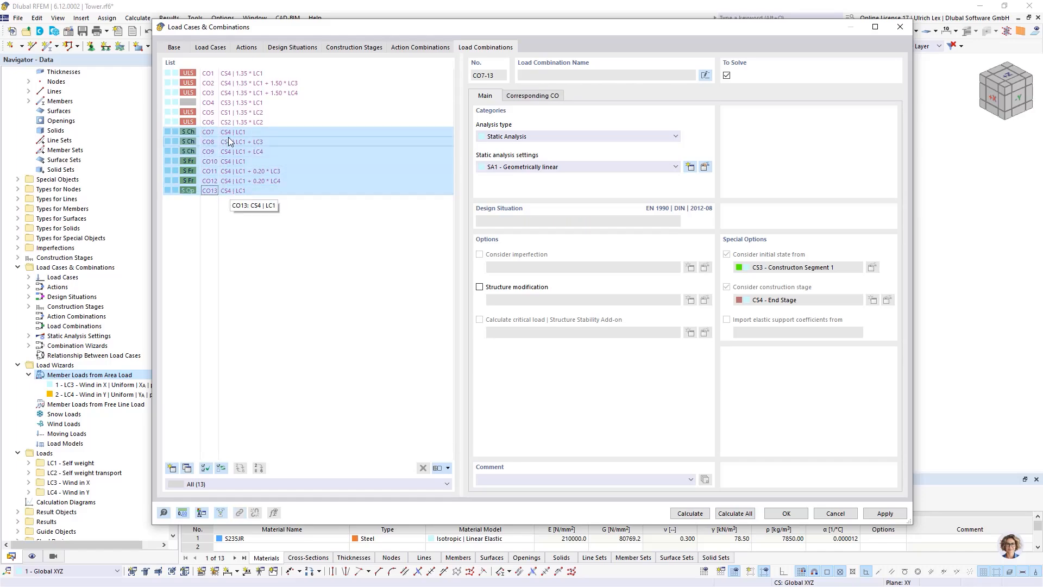
{"action": "left_click", "coordinate": [202, 115]}
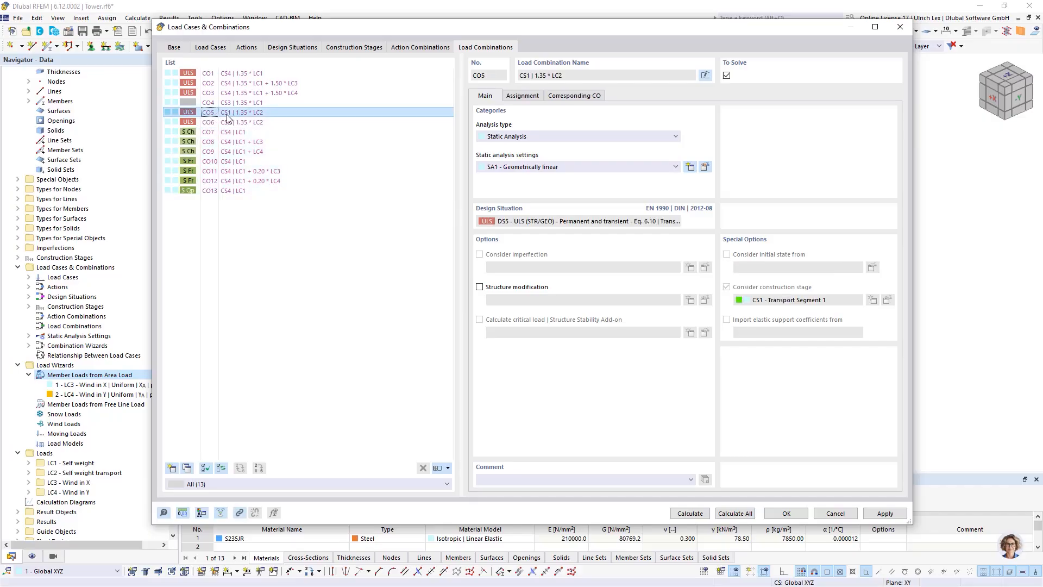
{"action": "left_click", "coordinate": [206, 123]}
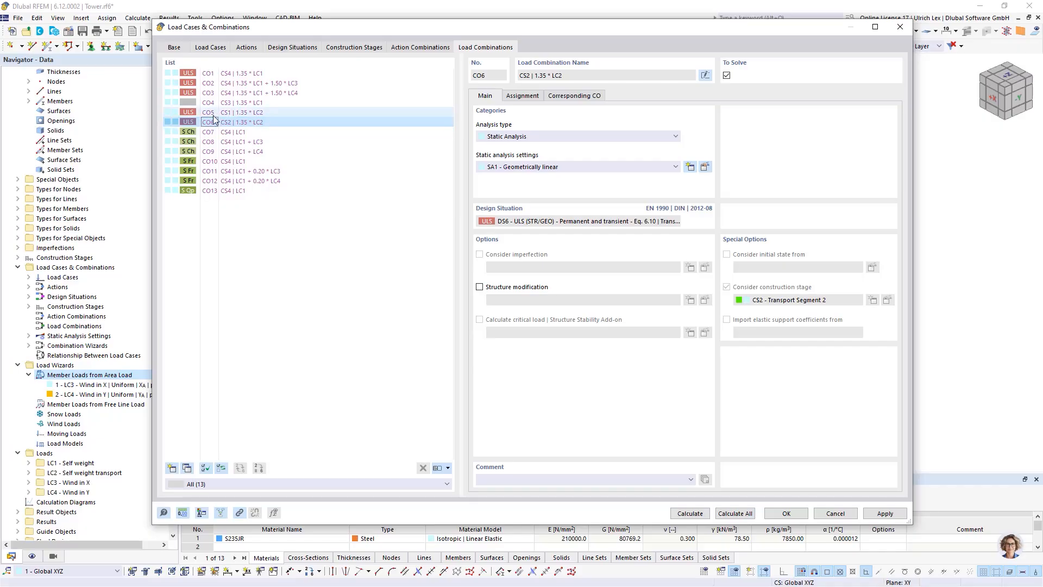
{"action": "left_click", "coordinate": [231, 114]}
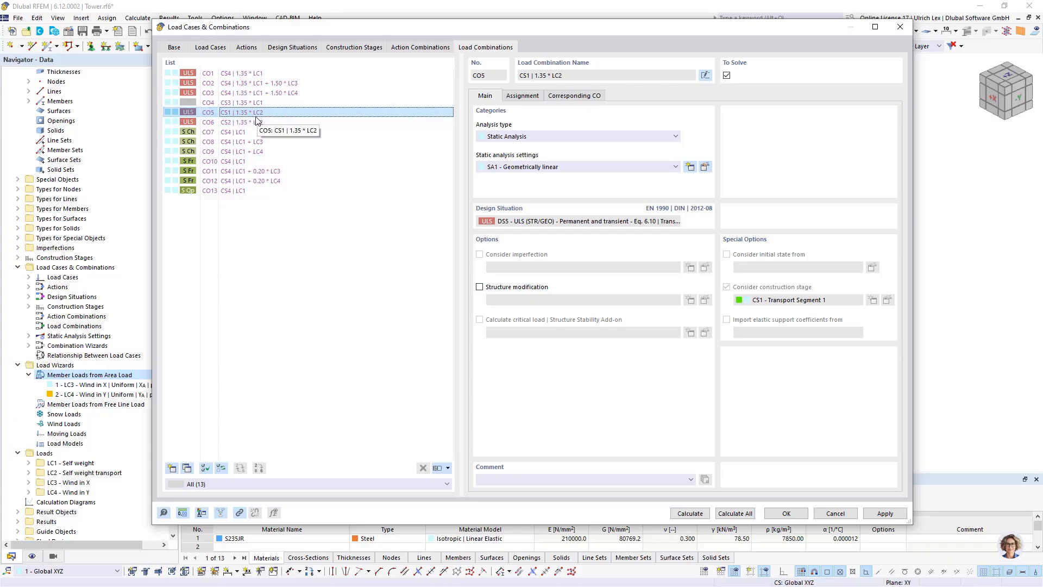
{"action": "left_click", "coordinate": [287, 122]}
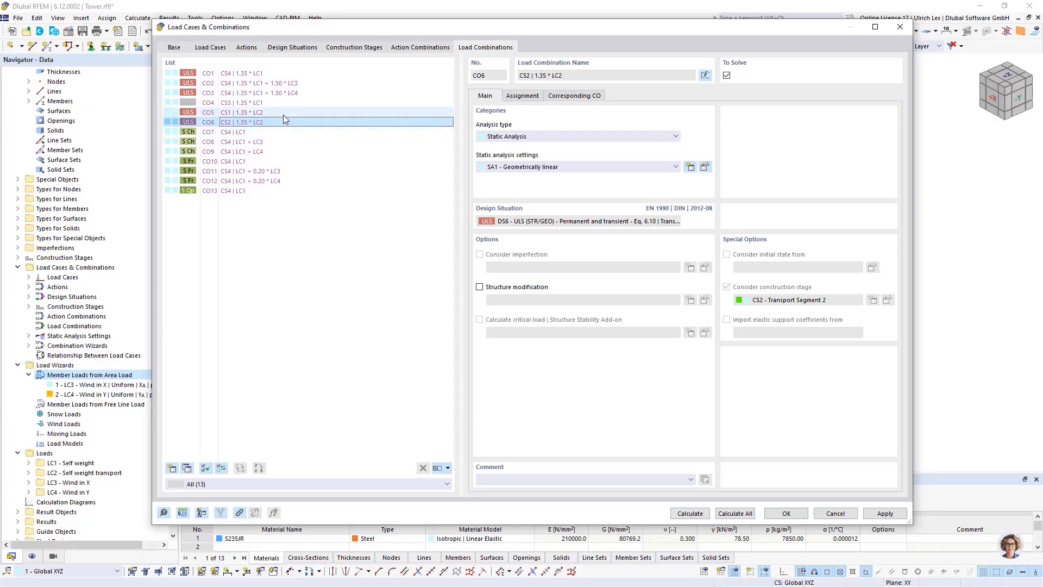
{"action": "left_click", "coordinate": [267, 93]}
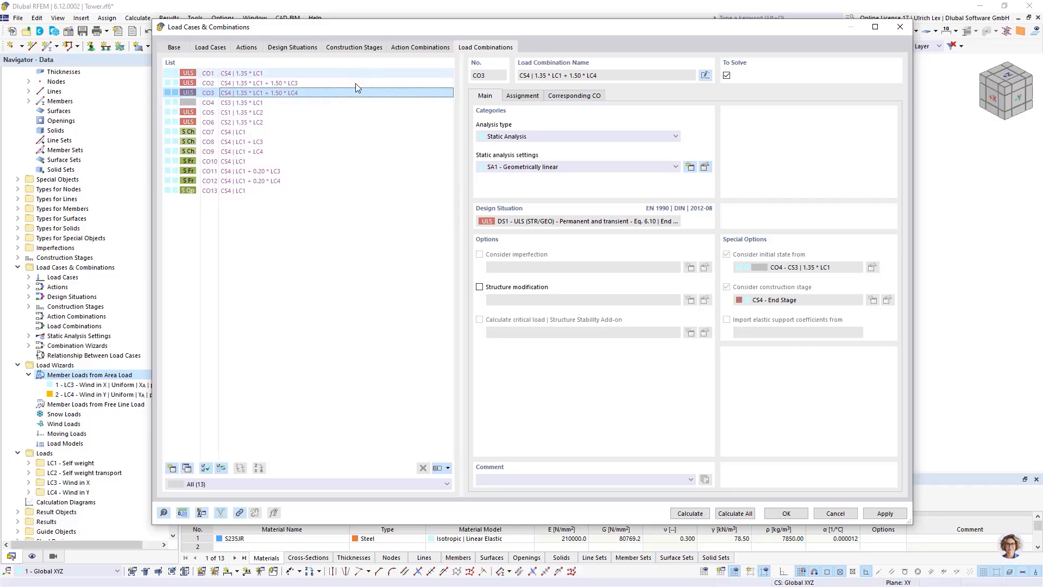
{"action": "left_click", "coordinate": [284, 49]}
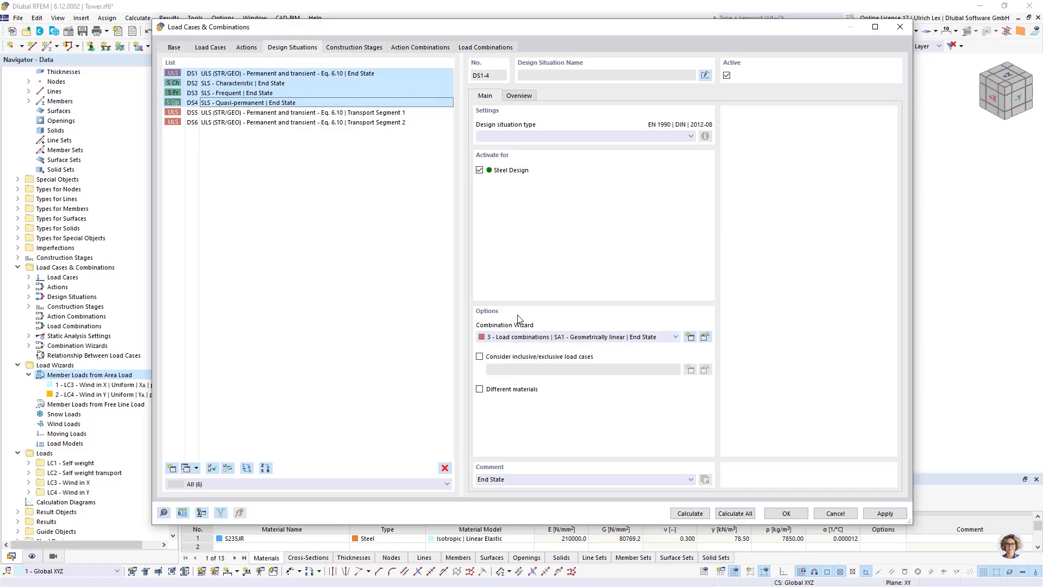
{"action": "left_click", "coordinate": [480, 50]}
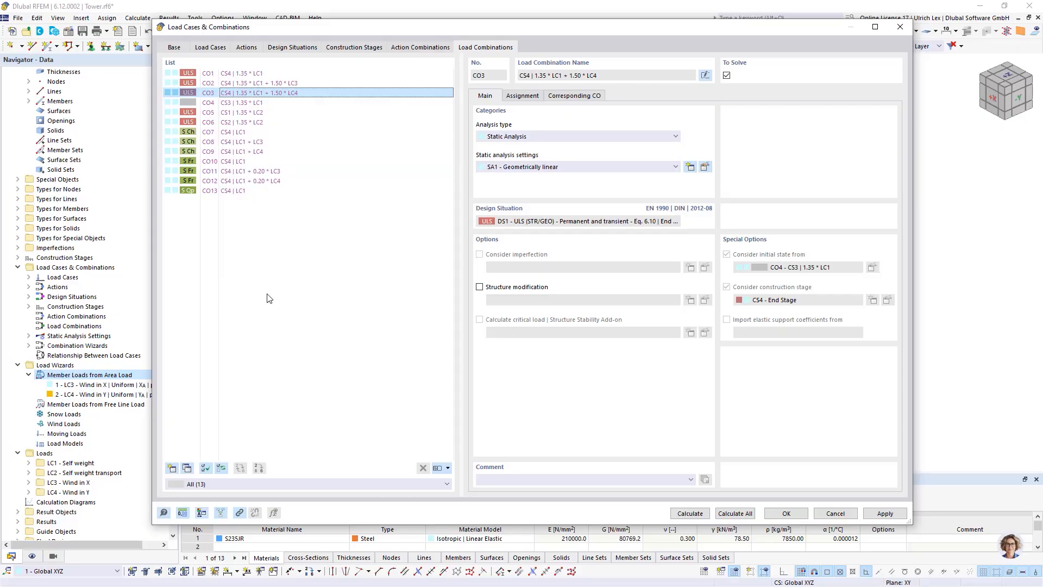
Add load combination CO14 manually with LC2 Self weight transport and consider construction stage CS1 Transport Segment 1.
{"action": "left_click", "coordinate": [172, 469]}
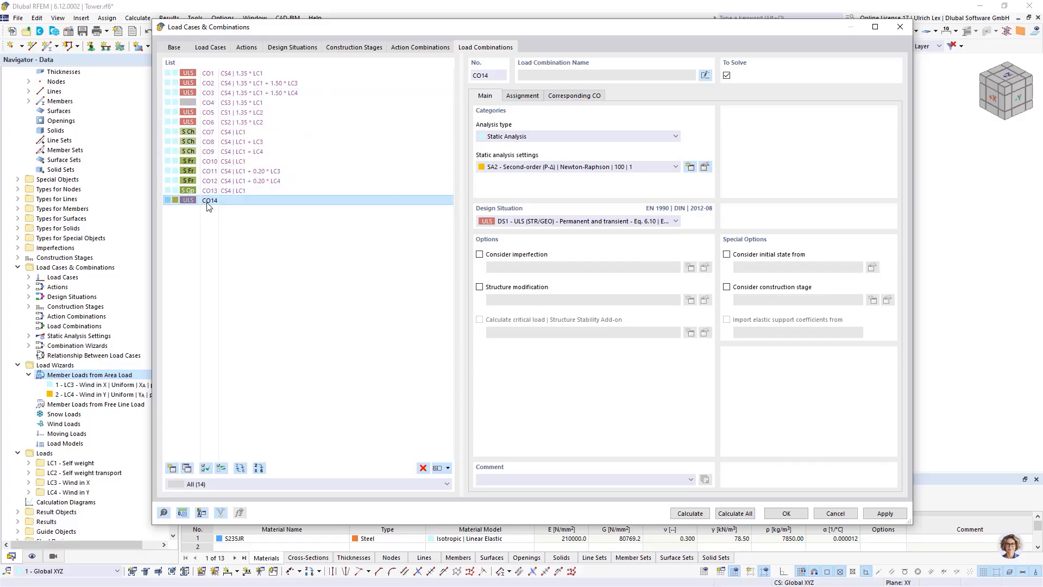
{"action": "left_click", "coordinate": [526, 96]}
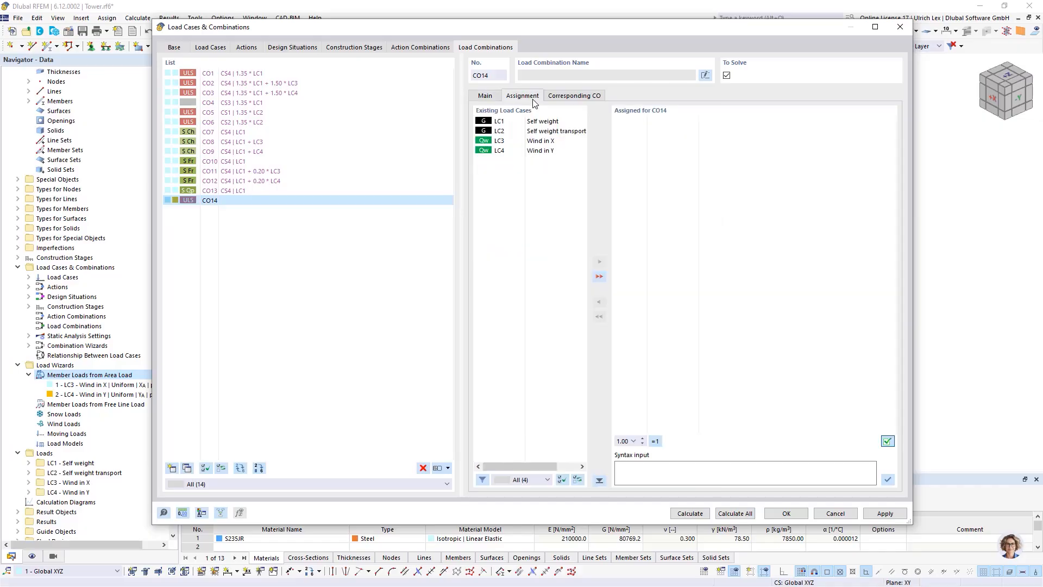
{"action": "double_click", "coordinate": [518, 131]}
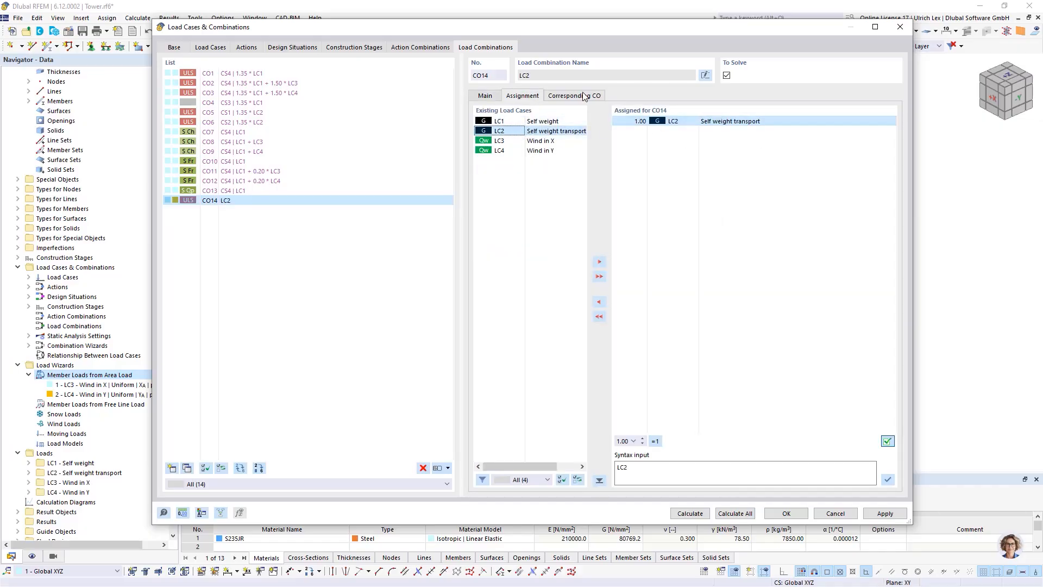
{"action": "left_click", "coordinate": [485, 95]}
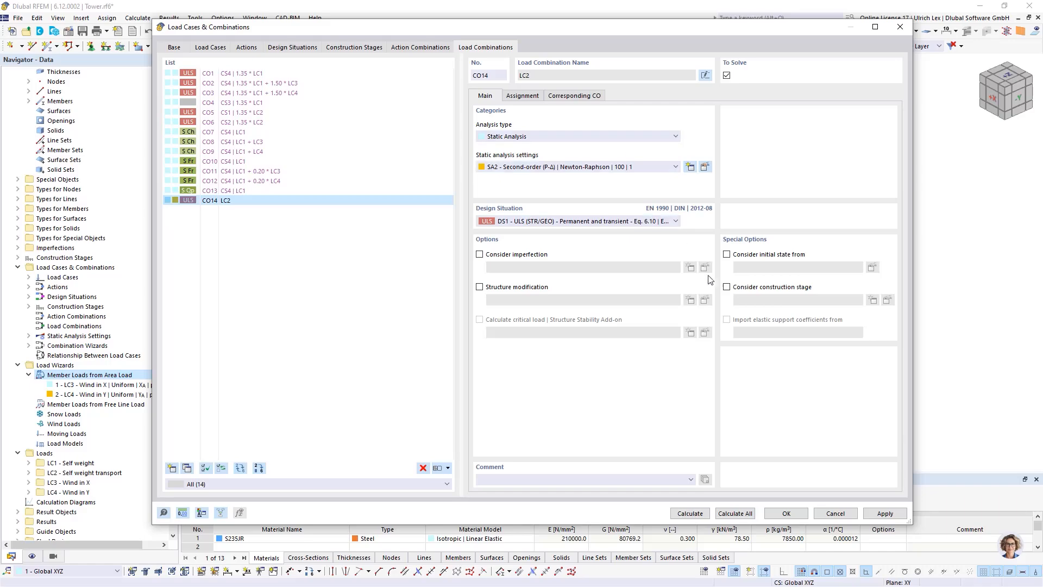
{"action": "left_click", "coordinate": [726, 287]}
{"action": "left_click", "coordinate": [787, 302]}
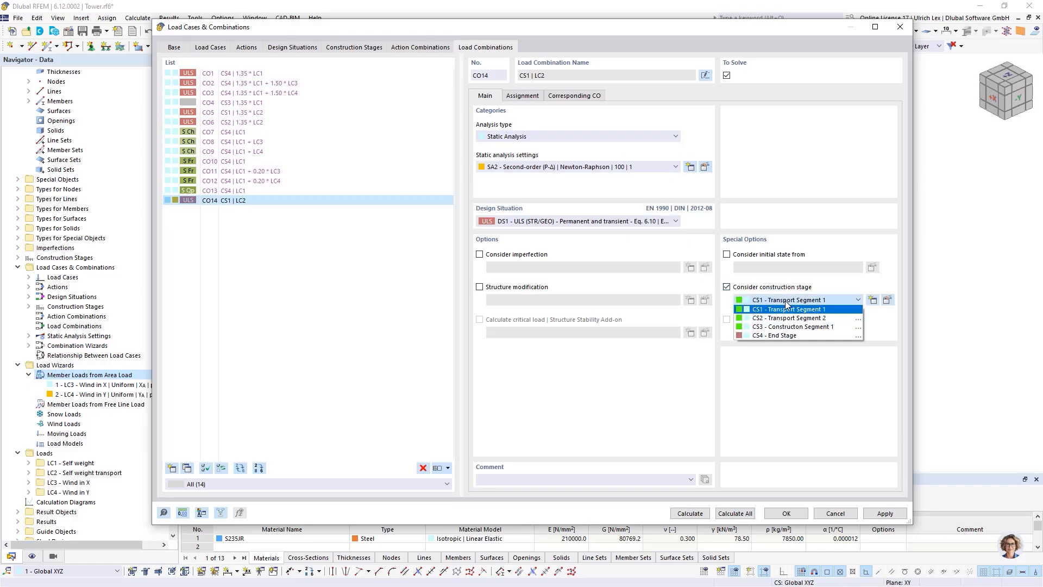
{"action": "left_click", "coordinate": [529, 303]}
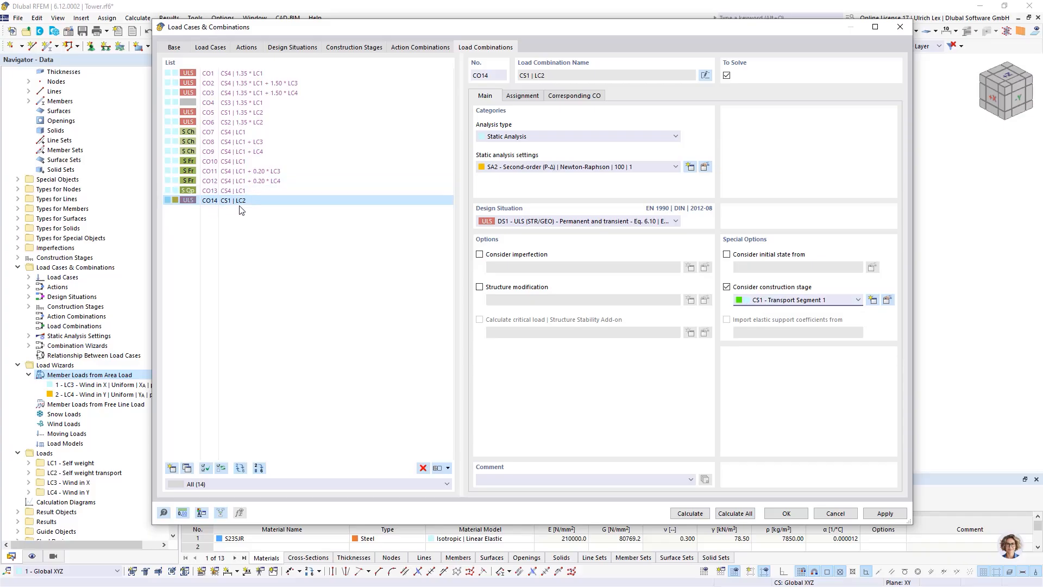
Set the factor of LC2 in load combination CO14 to 1.35, then delete that manual combination.
{"action": "left_click", "coordinate": [524, 96]}
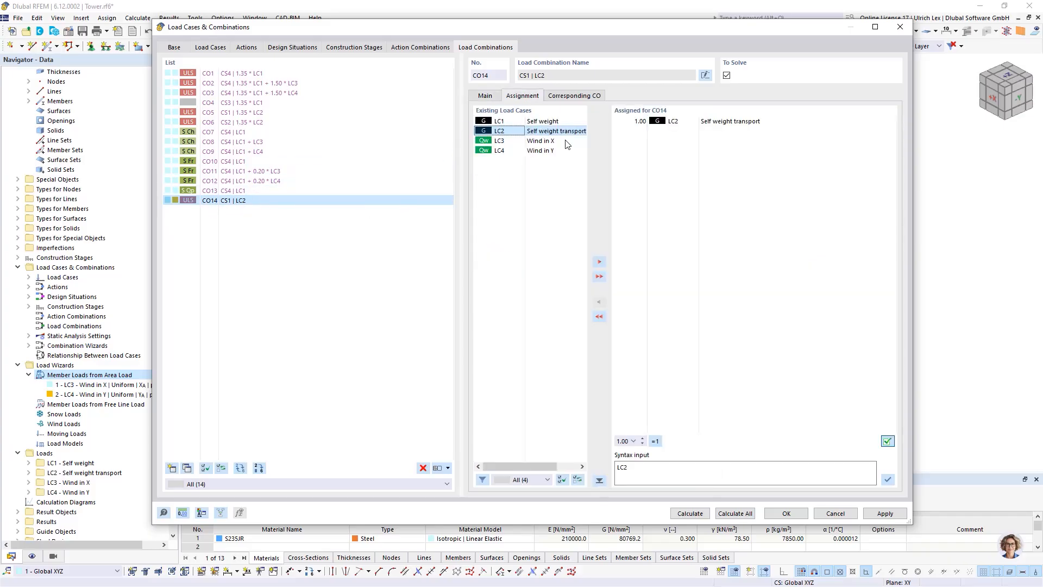
{"action": "left_click", "coordinate": [645, 124]}
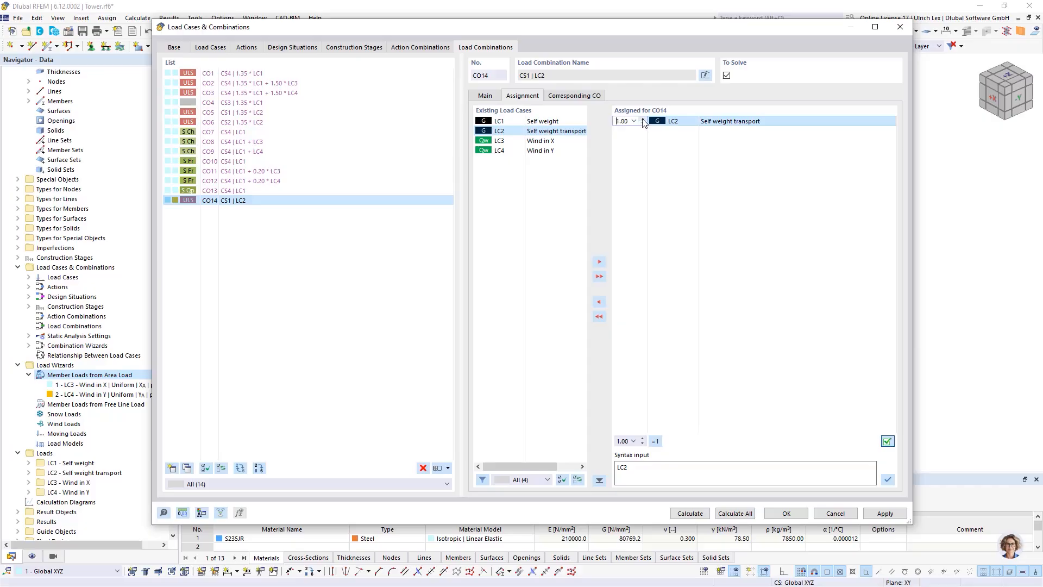
{"action": "left_click", "coordinate": [635, 163]}
{"action": "left_click", "coordinate": [481, 94]}
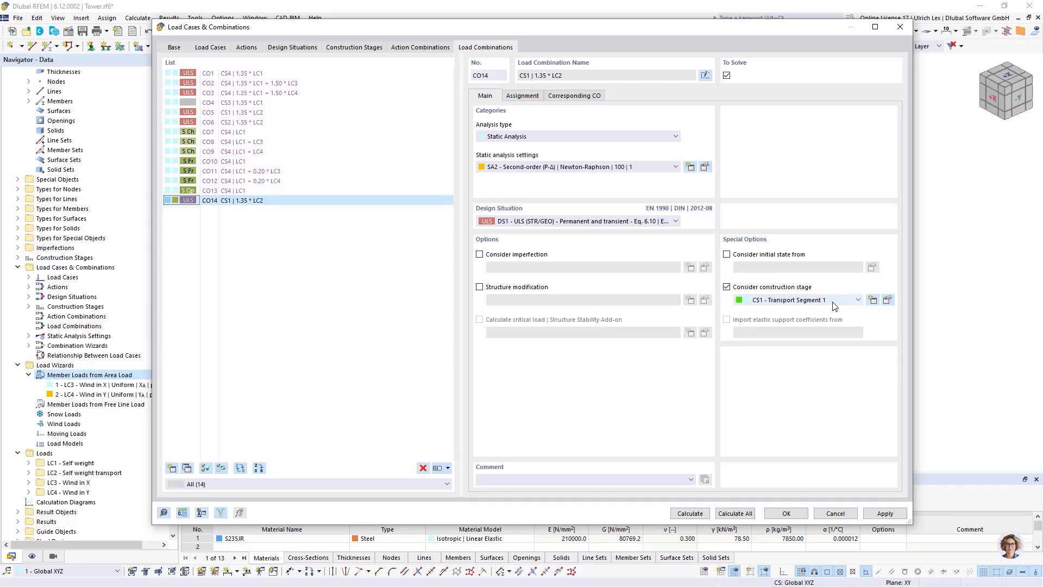
{"action": "left_click", "coordinate": [423, 468]}
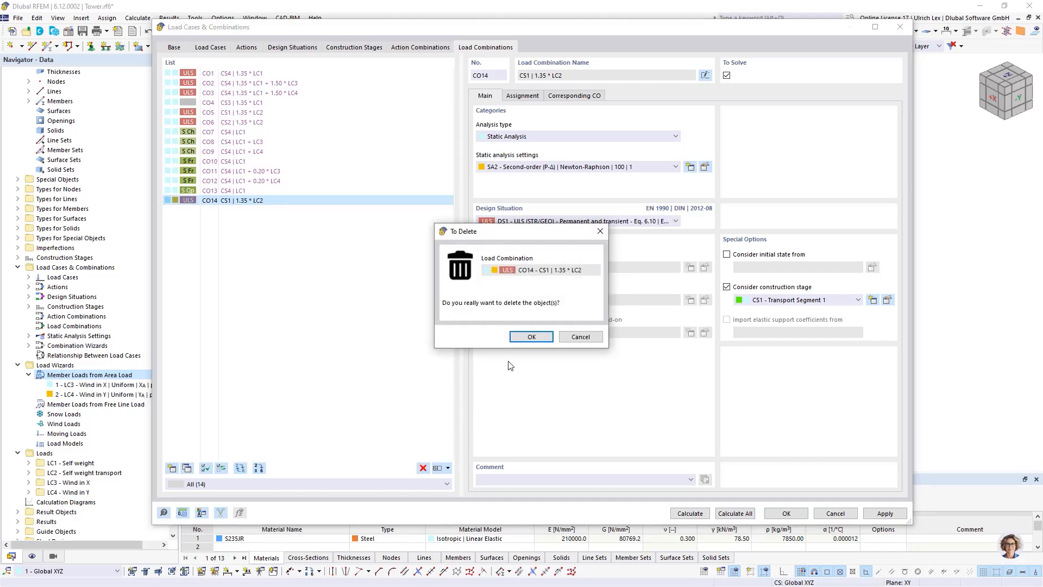
{"action": "left_click", "coordinate": [526, 339]}
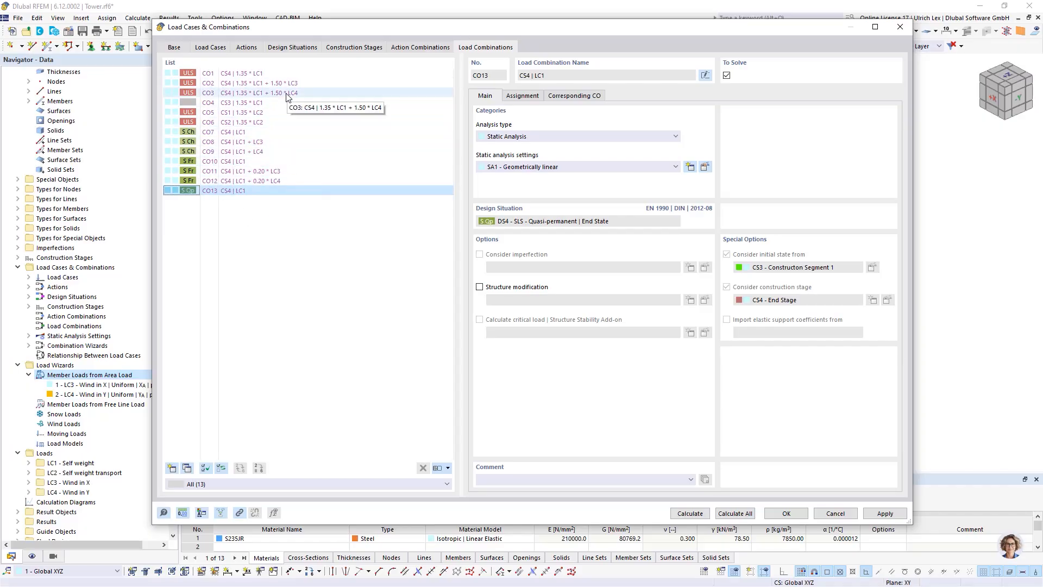
Accept the load case, design situation and load combination settings and return to the tower model.
{"action": "left_click_drag", "start_coordinate": [385, 27], "coordinate": [334, 21]}
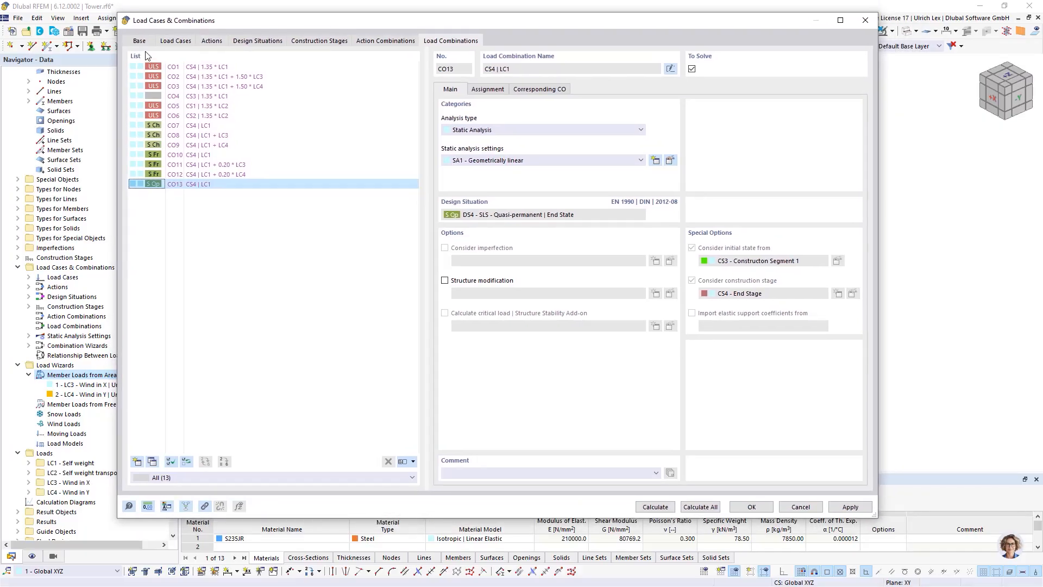
{"action": "left_click", "coordinate": [752, 507]}
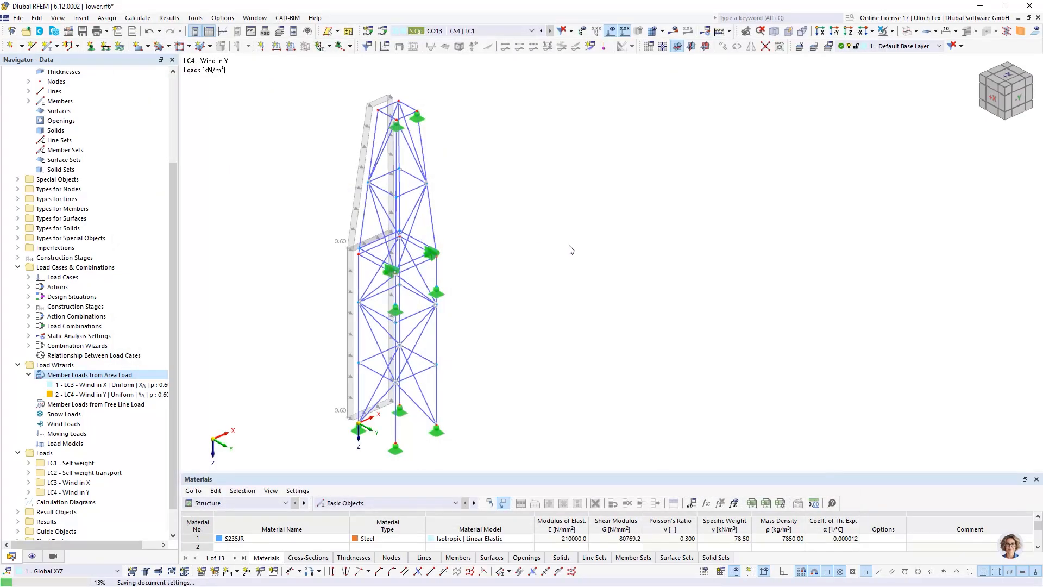
Display load combinations CO5 and CO6 in turn and view the active tower segment and supports of each transport stage.
{"action": "left_click", "coordinate": [495, 30]}
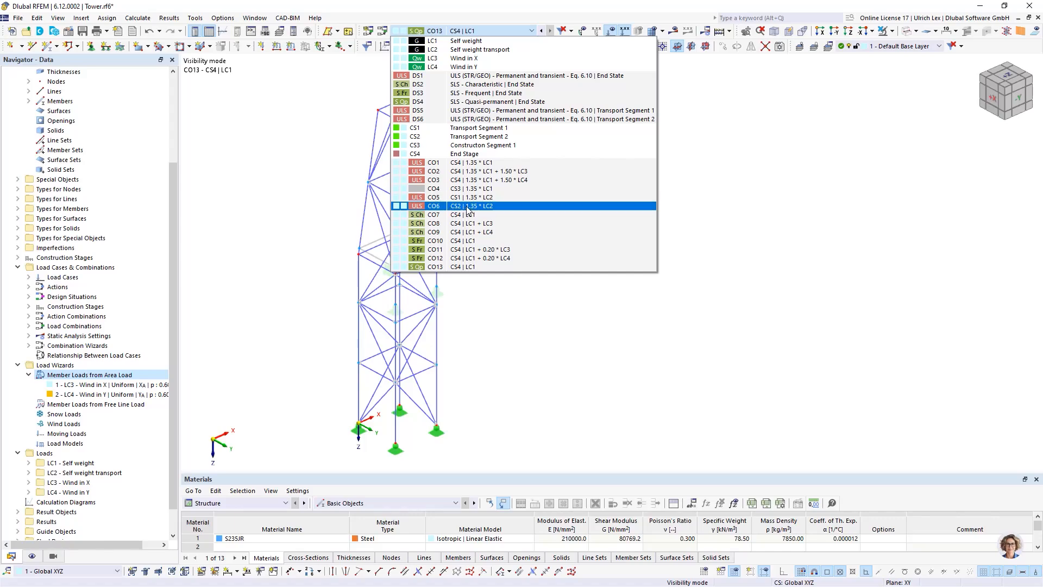
{"action": "left_click", "coordinate": [496, 199]}
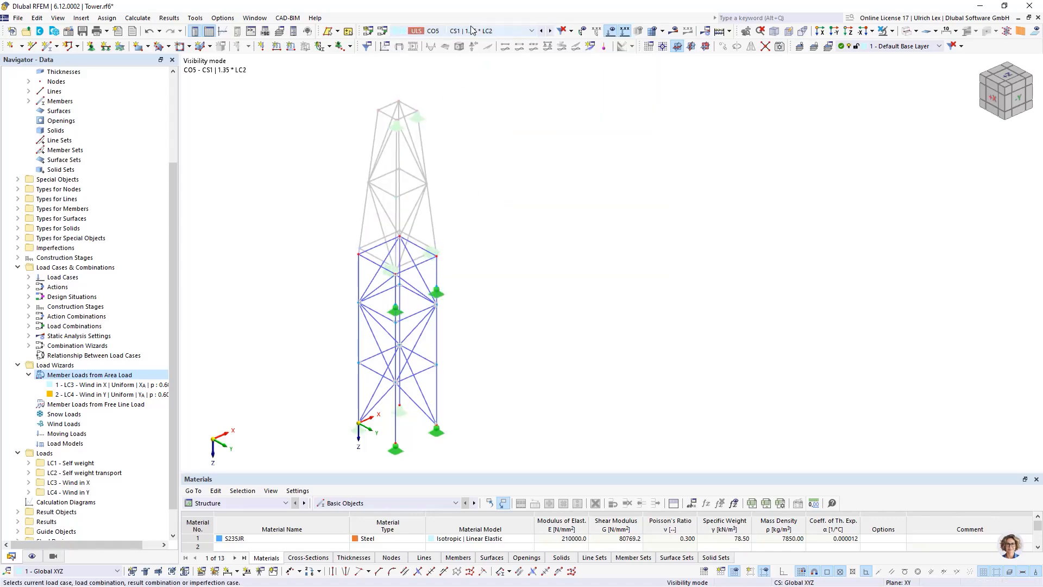
{"action": "scroll", "coordinate": [496, 108], "scroll_direction": "down", "scroll_amount": 1}
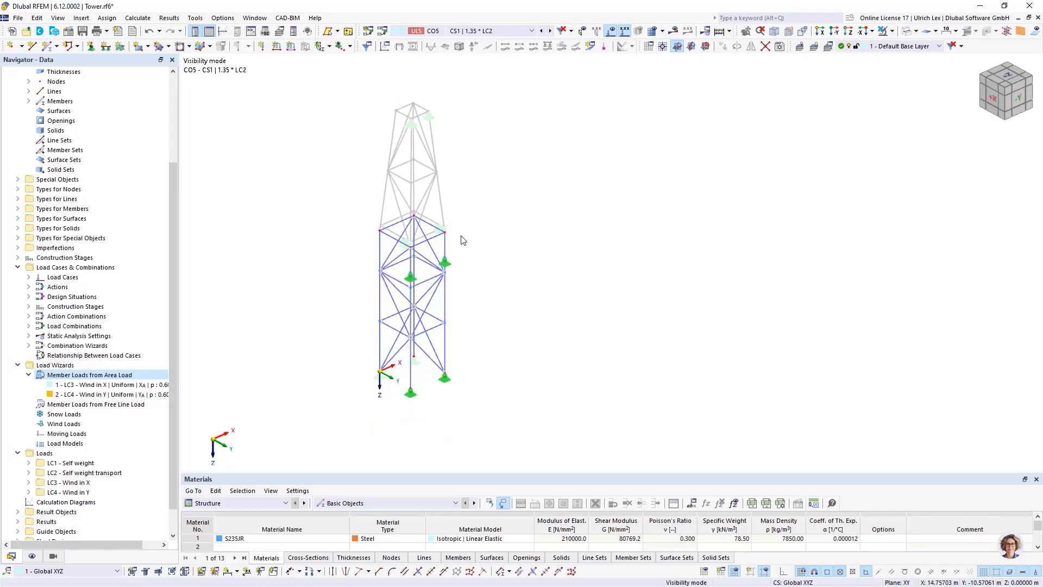
{"action": "middle_click_drag", "start_coordinate": [519, 338], "coordinate": [543, 321], "text": "ctrl"}
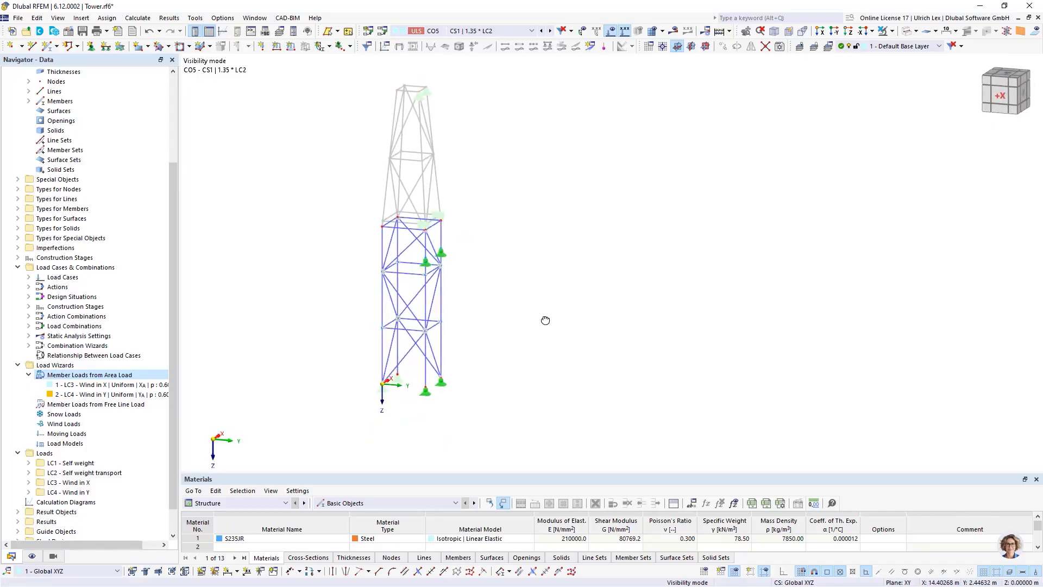
{"action": "scroll", "coordinate": [409, 294], "scroll_direction": "up", "scroll_amount": 2}
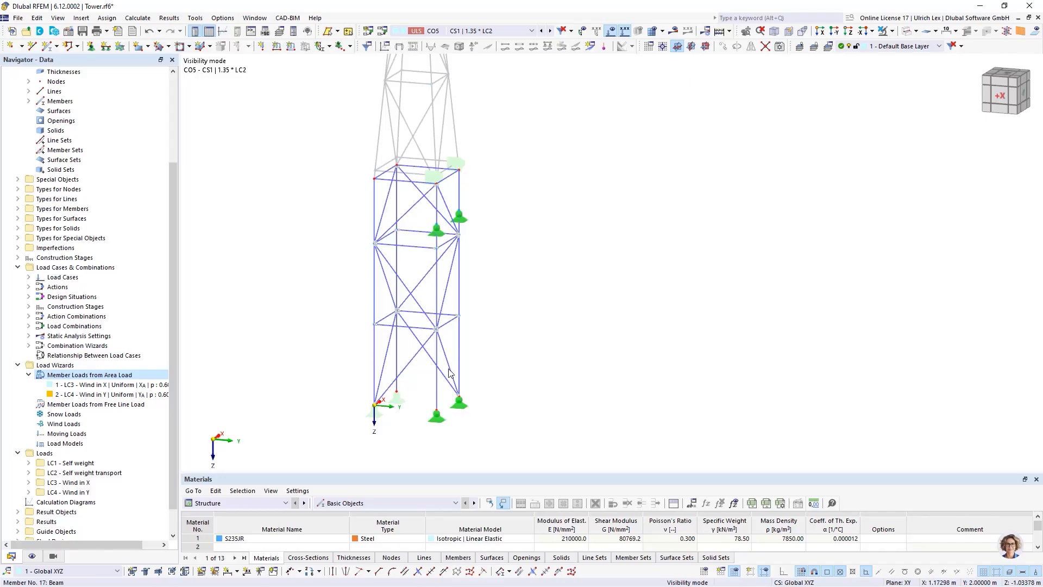
{"action": "left_click", "coordinate": [550, 31]}
{"action": "scroll", "coordinate": [503, 354], "scroll_direction": "down", "scroll_amount": 3}
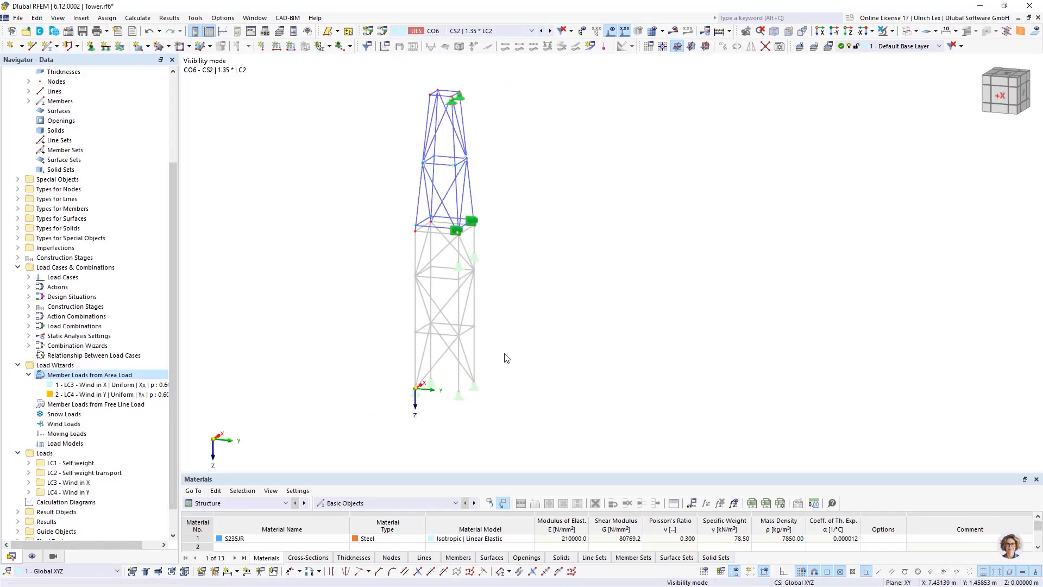
Display load combination CO2 and view the wind load in X on the complete tower.
{"action": "left_click", "coordinate": [515, 34]}
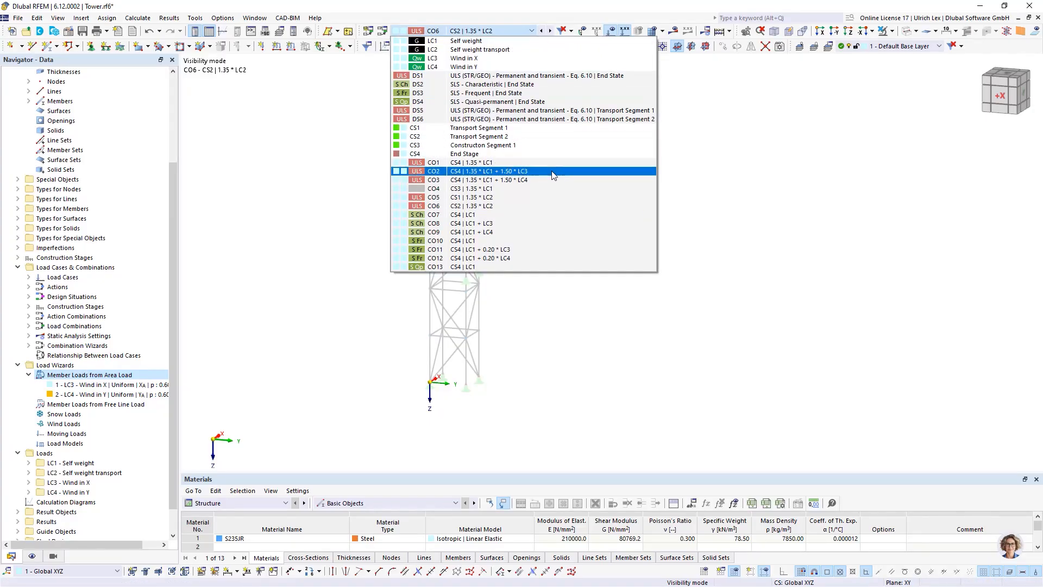
{"action": "left_click", "coordinate": [552, 173]}
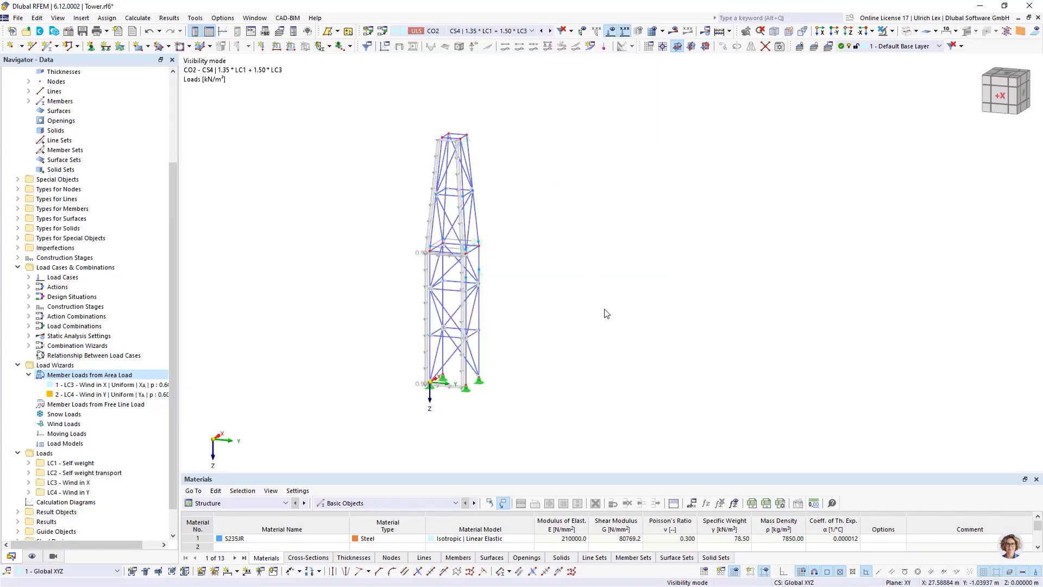
{"action": "middle_click_drag", "start_coordinate": [620, 352], "coordinate": [575, 372], "text": "ctrl"}
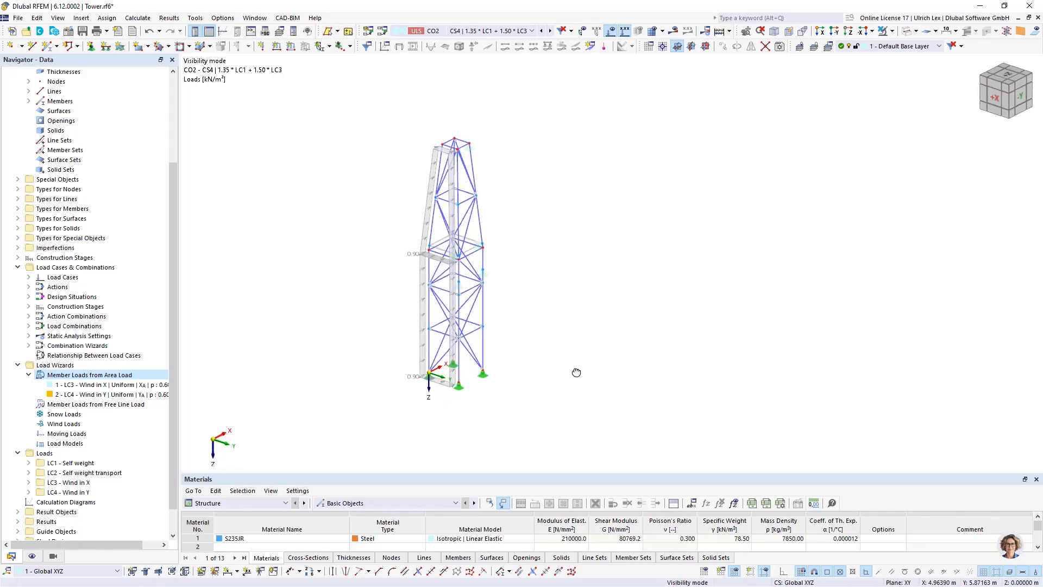
Display load combination CO5 with self-weight loads shown and examine their direction on transport segment 1.
{"action": "left_click", "coordinate": [525, 32]}
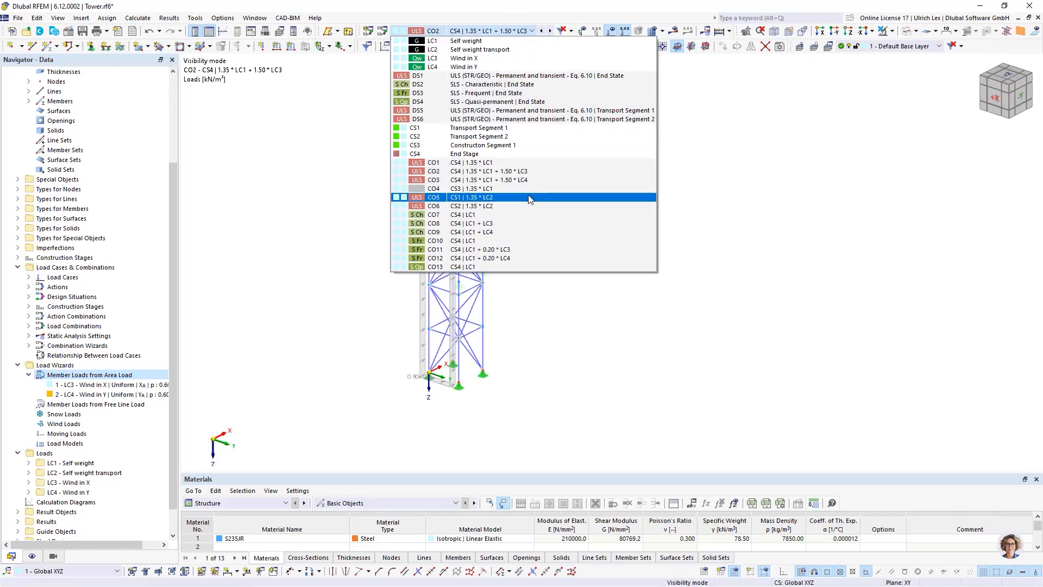
{"action": "left_click", "coordinate": [530, 200]}
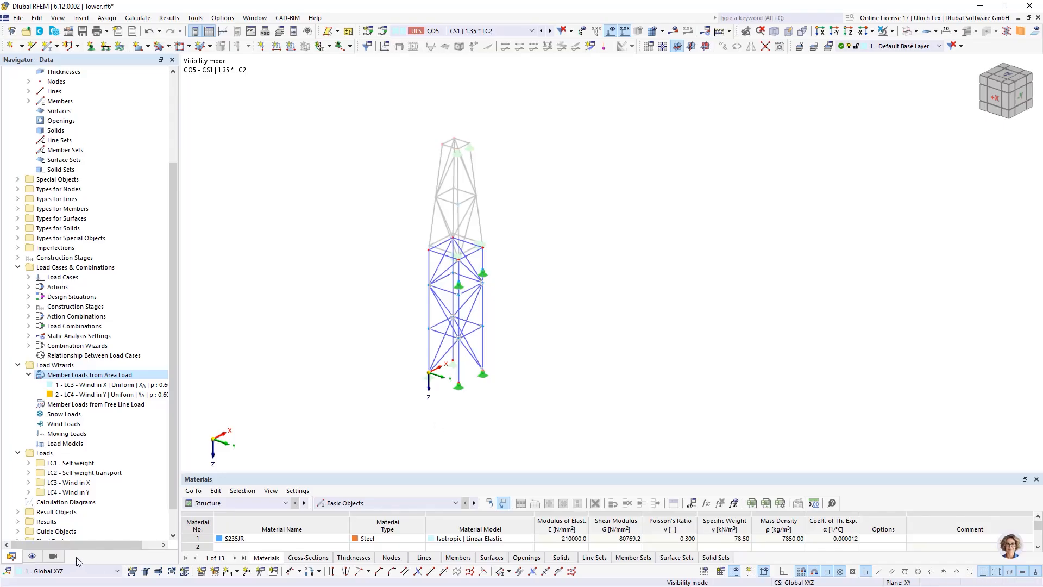
{"action": "scroll", "coordinate": [497, 380], "scroll_direction": "up", "scroll_amount": 4}
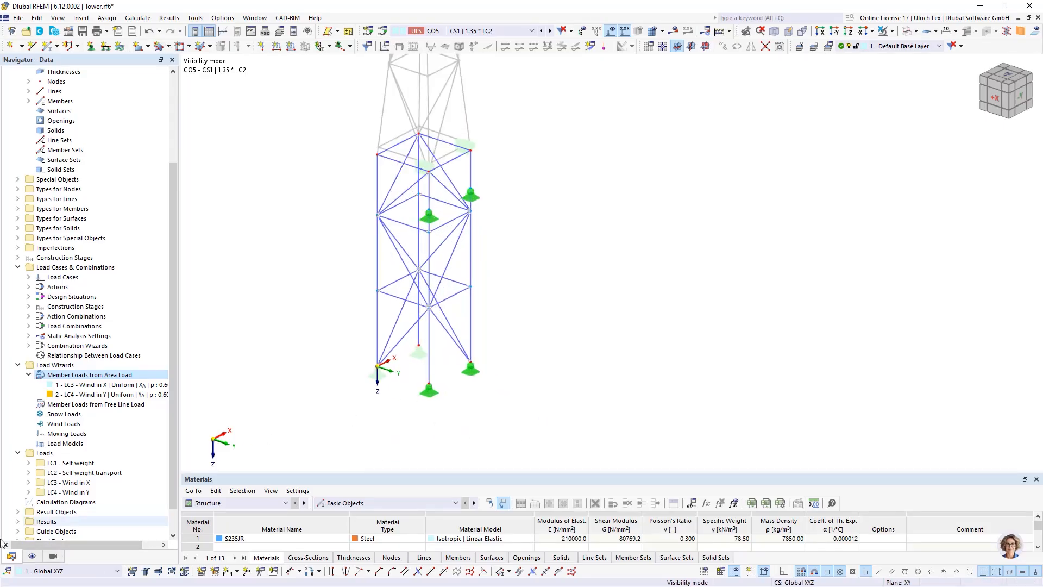
{"action": "left_click", "coordinate": [33, 555]}
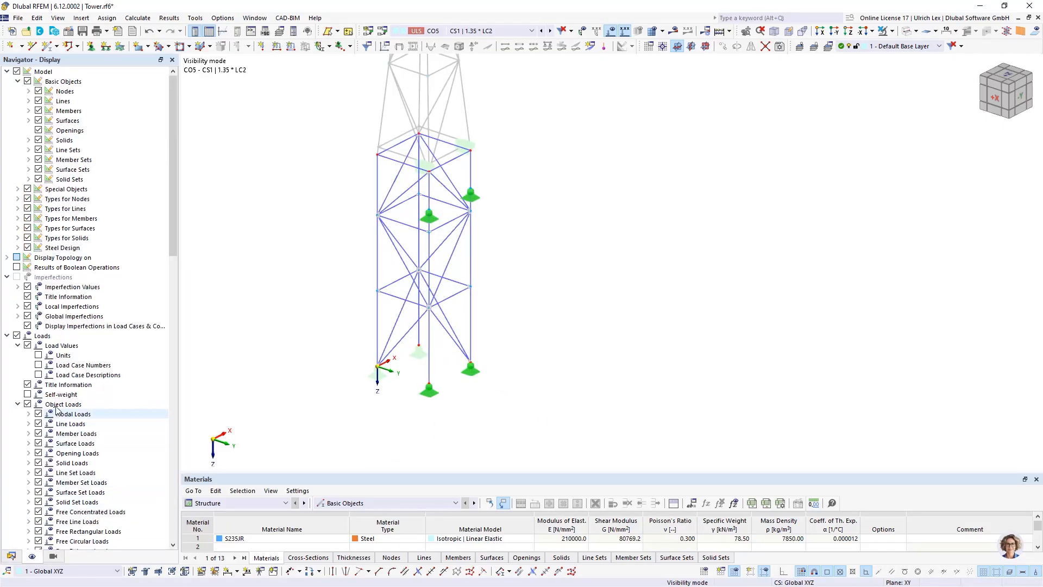
{"action": "left_click", "coordinate": [28, 394]}
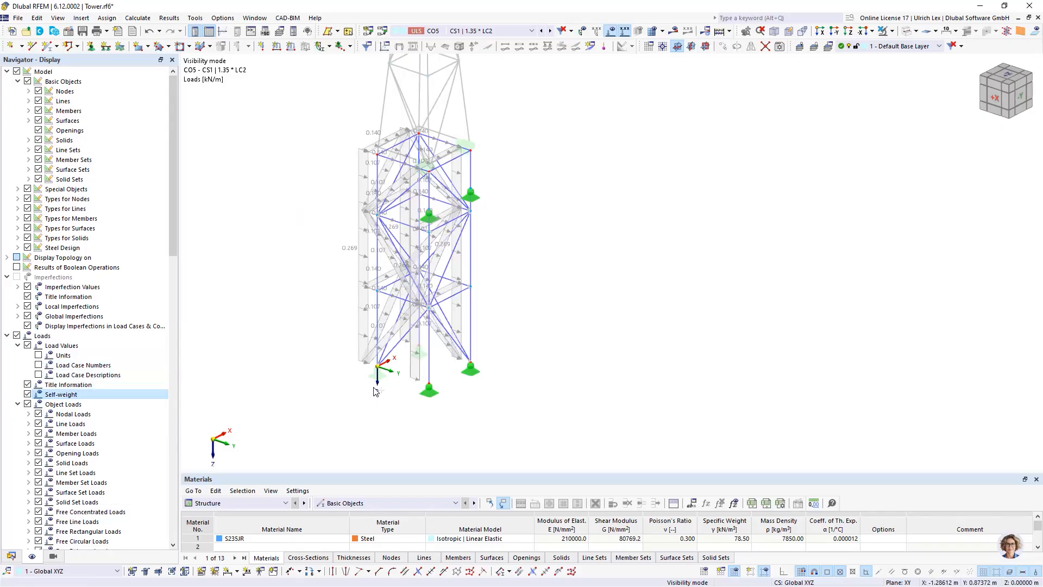
{"action": "middle_click_drag", "start_coordinate": [377, 389], "coordinate": [400, 374], "text": "ctrl"}
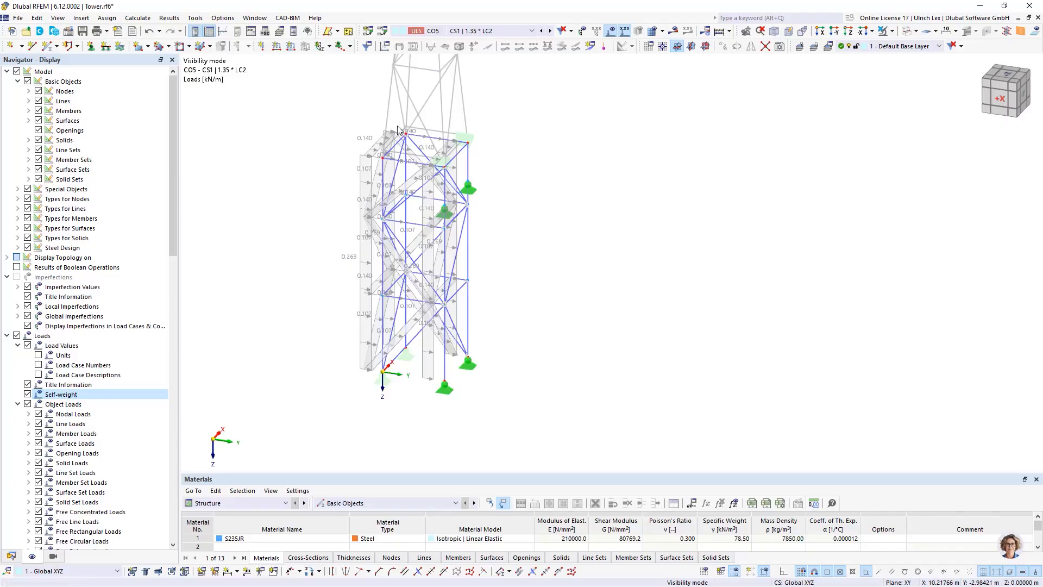
{"action": "scroll", "coordinate": [470, 219], "scroll_direction": "down", "scroll_amount": 1}
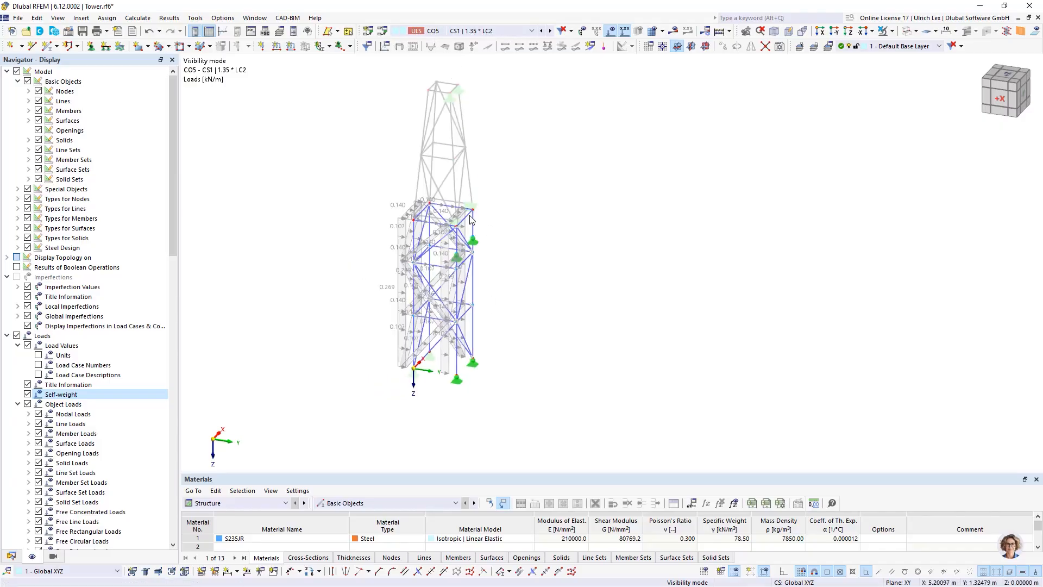
Display load combination CO1 and examine the self-weight loads on the complete tower in the end stage.
{"action": "left_click", "coordinate": [508, 31]}
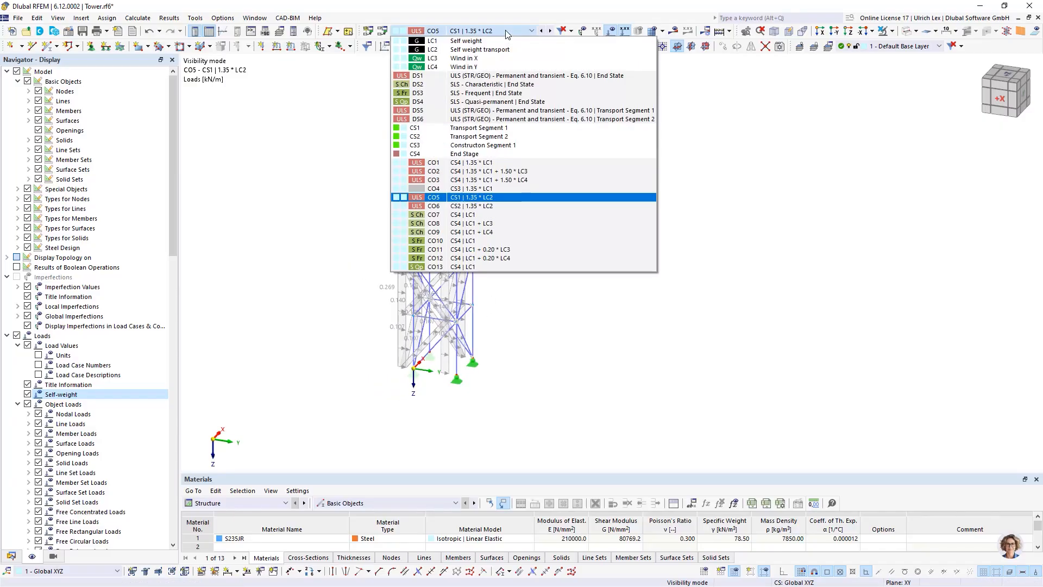
{"action": "left_click", "coordinate": [530, 163]}
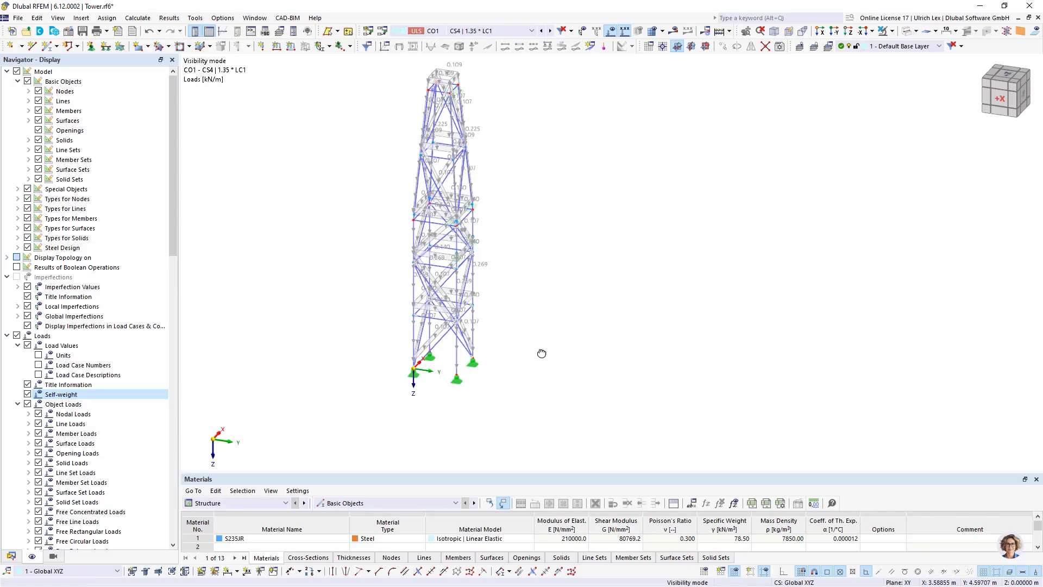
{"action": "middle_click_drag", "start_coordinate": [541, 353], "coordinate": [449, 355], "text": "ctrl"}
{"action": "scroll", "coordinate": [425, 347], "scroll_direction": "up", "scroll_amount": 5}
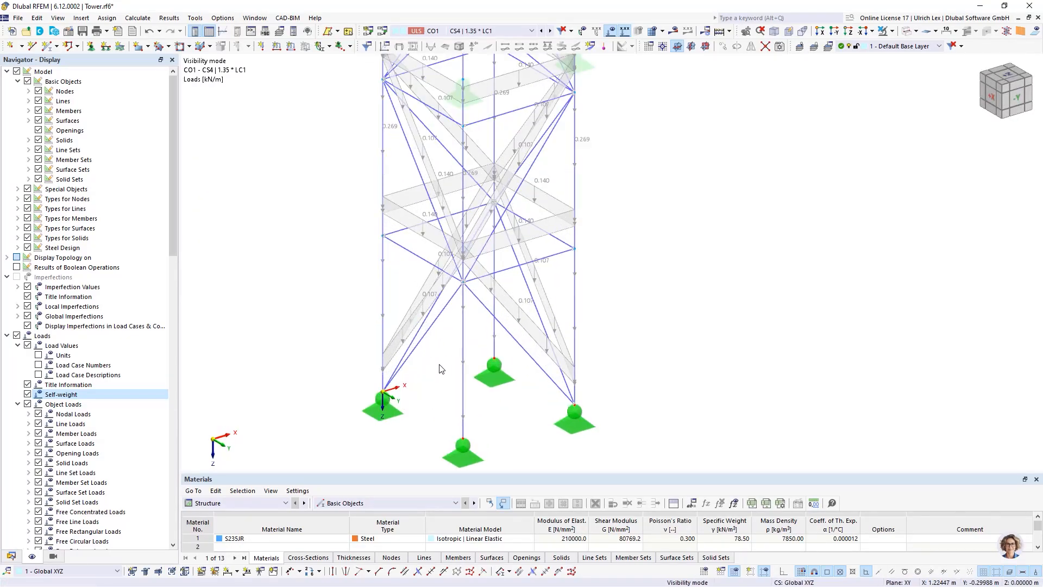
{"action": "scroll", "coordinate": [440, 371], "scroll_direction": "down", "scroll_amount": 5}
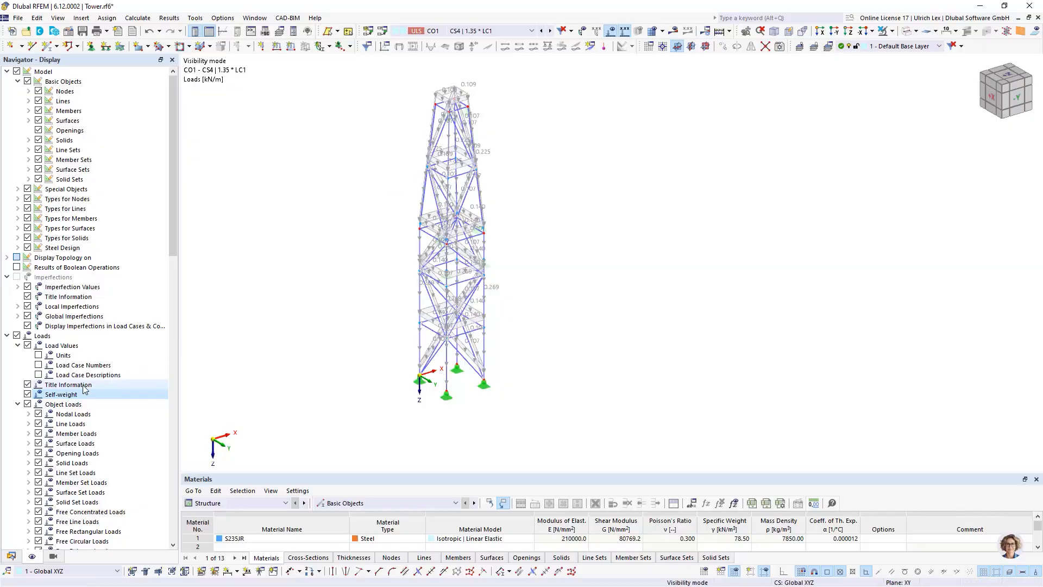
Hide the self-weight loads in the model view, keeping load combination CO1 displayed.
{"action": "left_click", "coordinate": [27, 395]}
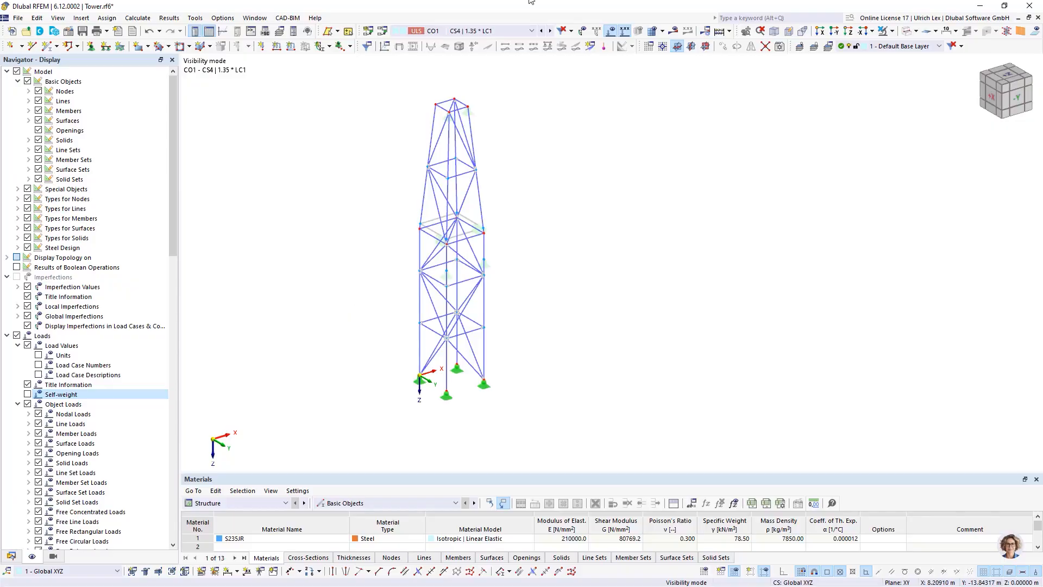
{"action": "left_click", "coordinate": [518, 31]}
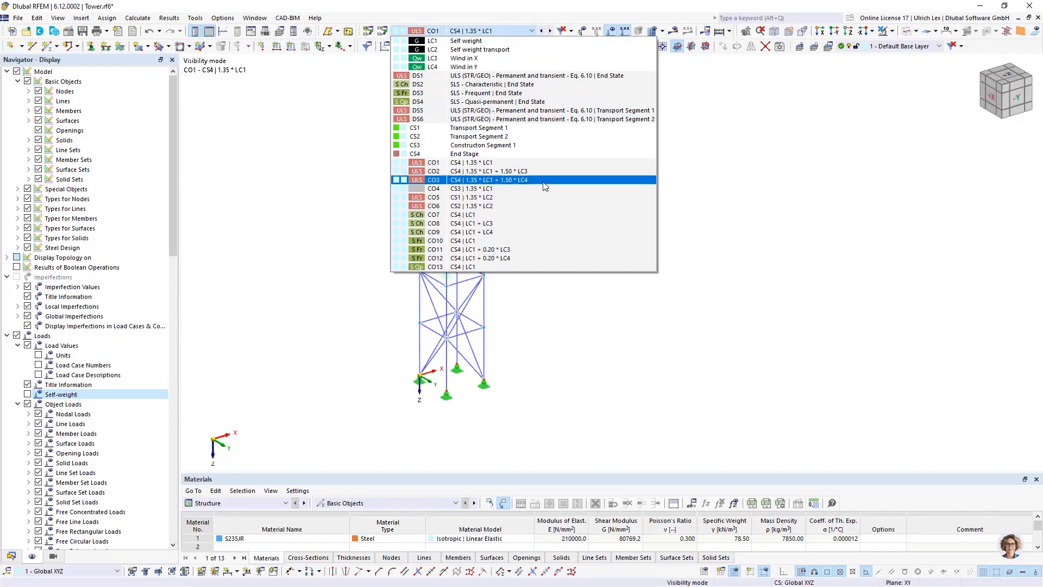
{"action": "left_click", "coordinate": [329, 200]}
{"action": "middle_click_drag", "start_coordinate": [328, 317], "coordinate": [382, 296], "text": "ctrl"}
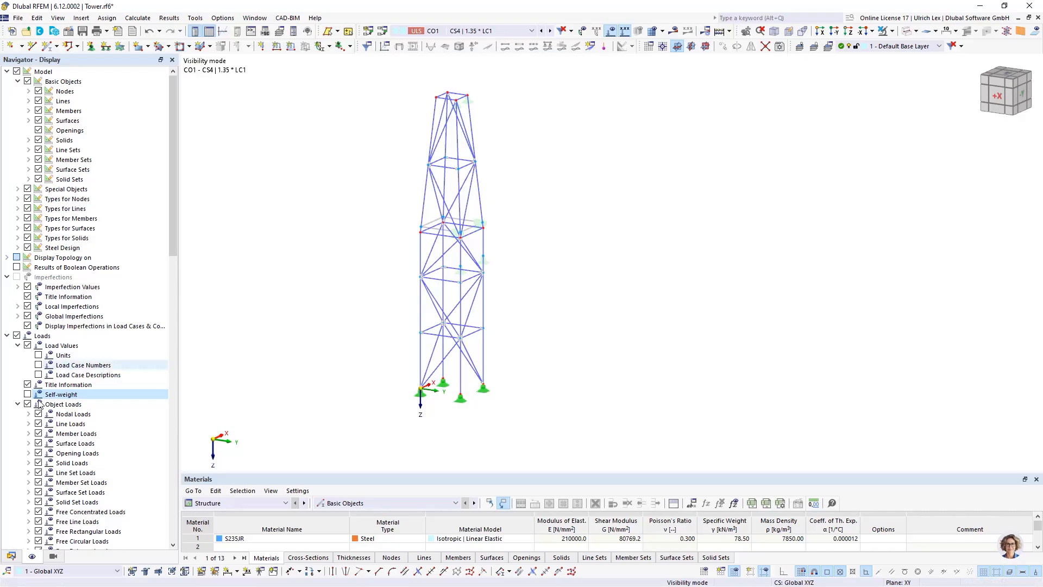
List the construction stages in the model data, then review the design types and design configurations of diagonal member 23.
{"action": "left_click", "coordinate": [12, 556]}
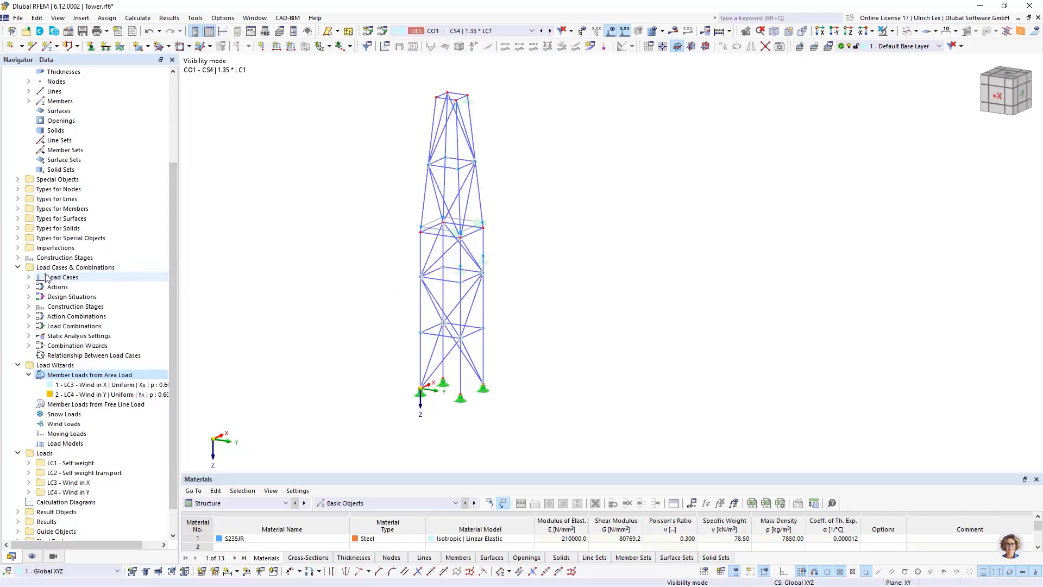
{"action": "left_click", "coordinate": [17, 257]}
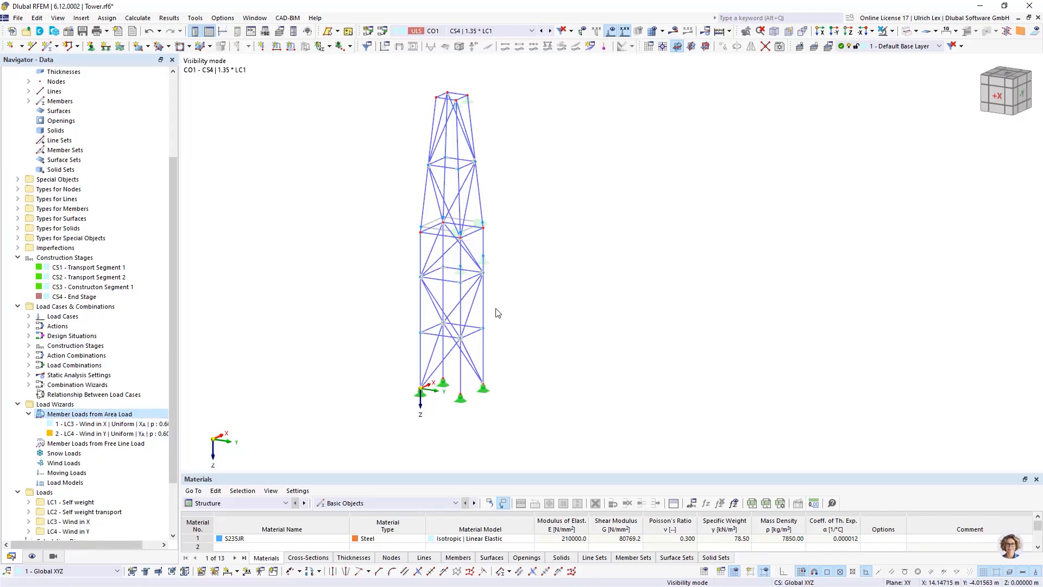
{"action": "scroll", "coordinate": [491, 309], "scroll_direction": "up", "scroll_amount": 3}
{"action": "left_click", "coordinate": [468, 297]}
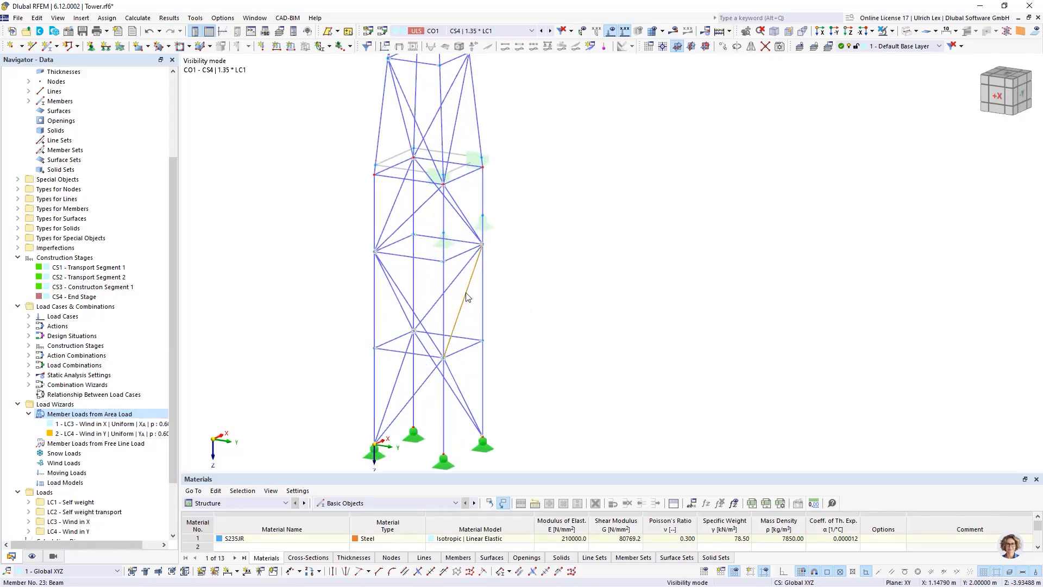
{"action": "double_click", "coordinate": [475, 301]}
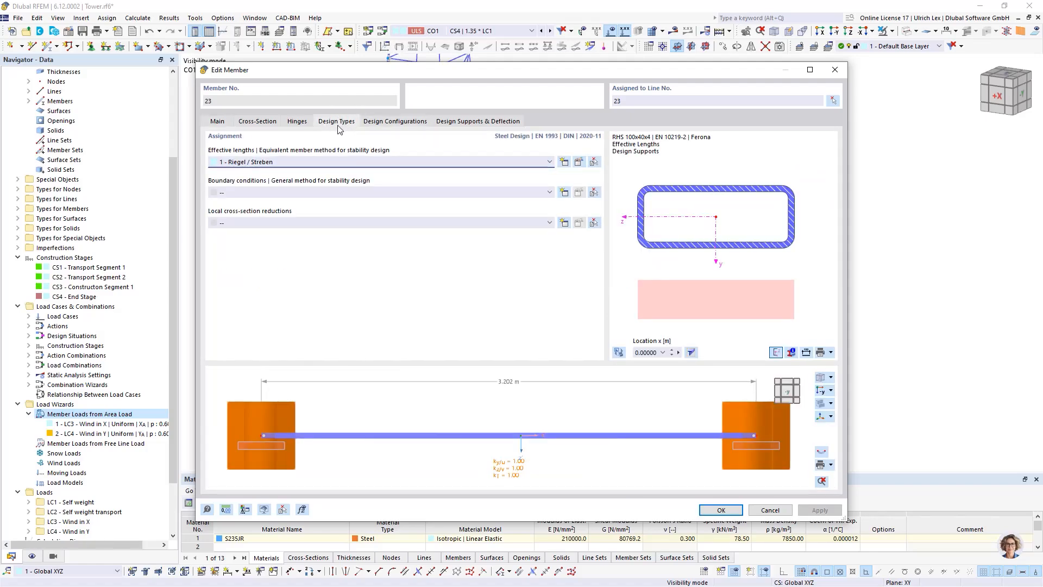
{"action": "left_click", "coordinate": [406, 122]}
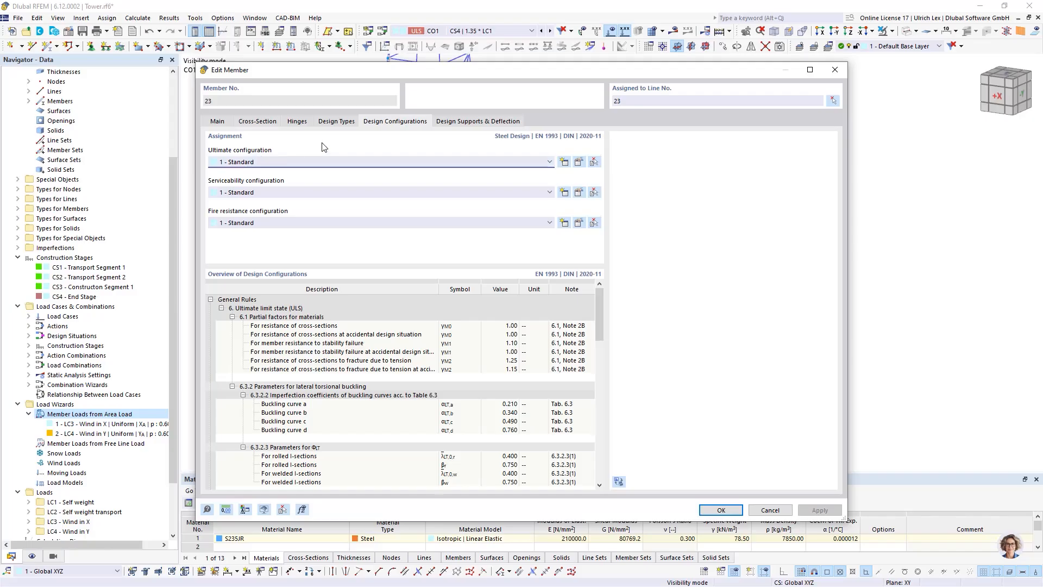
{"action": "left_click", "coordinate": [348, 122]}
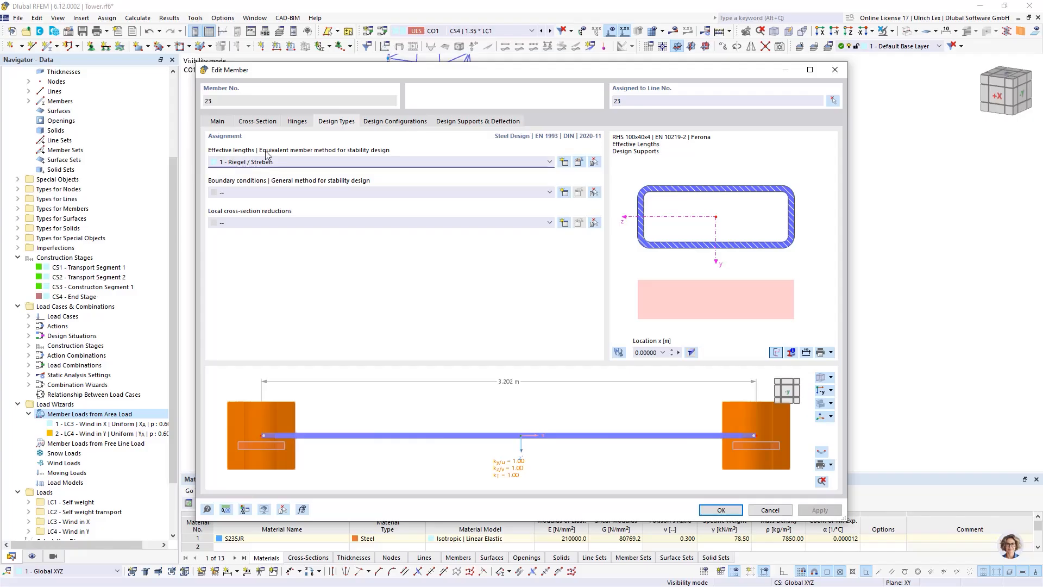
{"action": "left_click", "coordinate": [721, 510]}
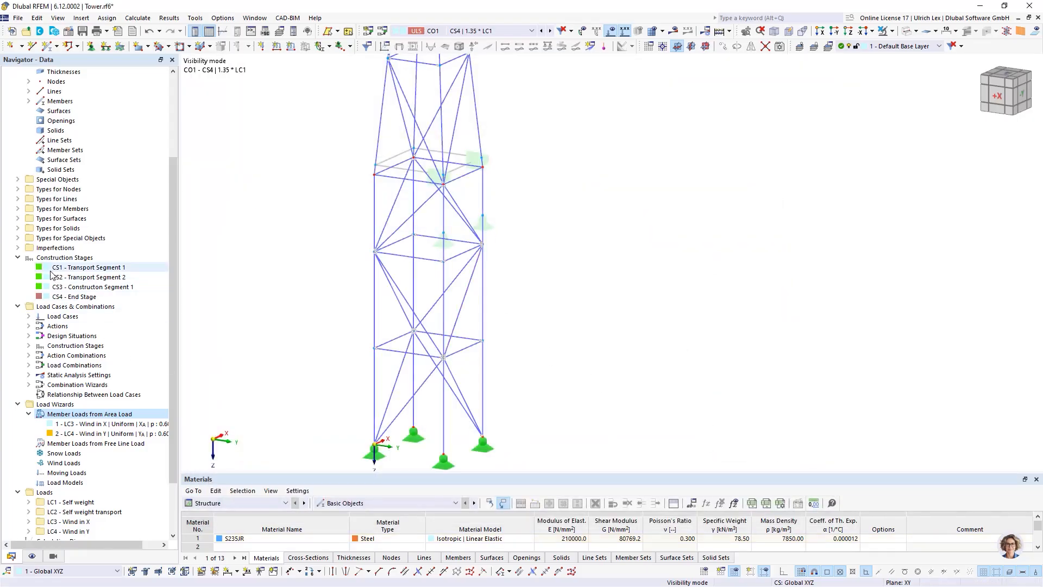
In construction stage CS4 End Stage, start a property modification for member 23 and review which member properties can be modified.
{"action": "double_click", "coordinate": [70, 297]}
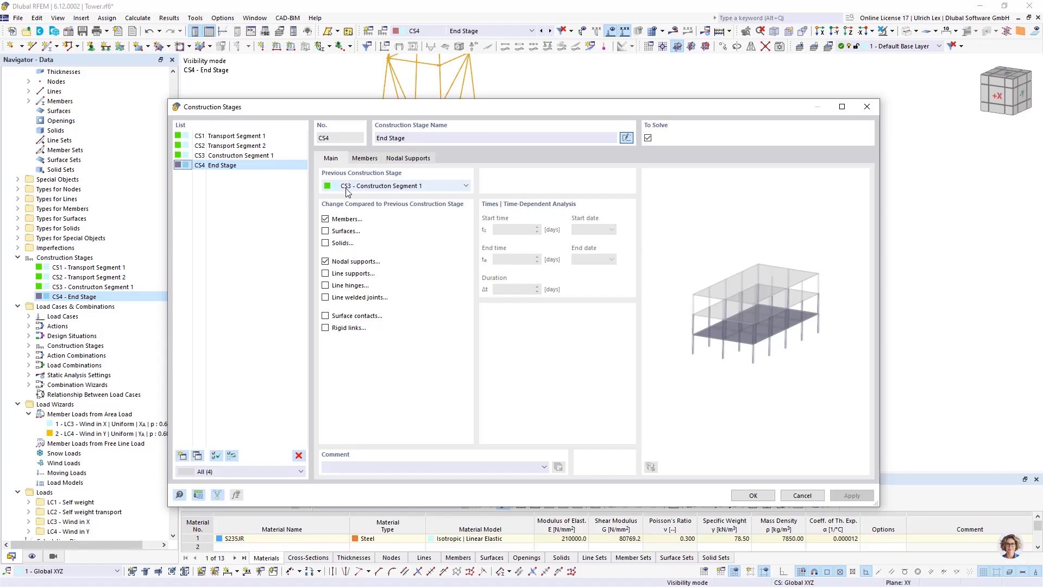
{"action": "left_click", "coordinate": [364, 158]}
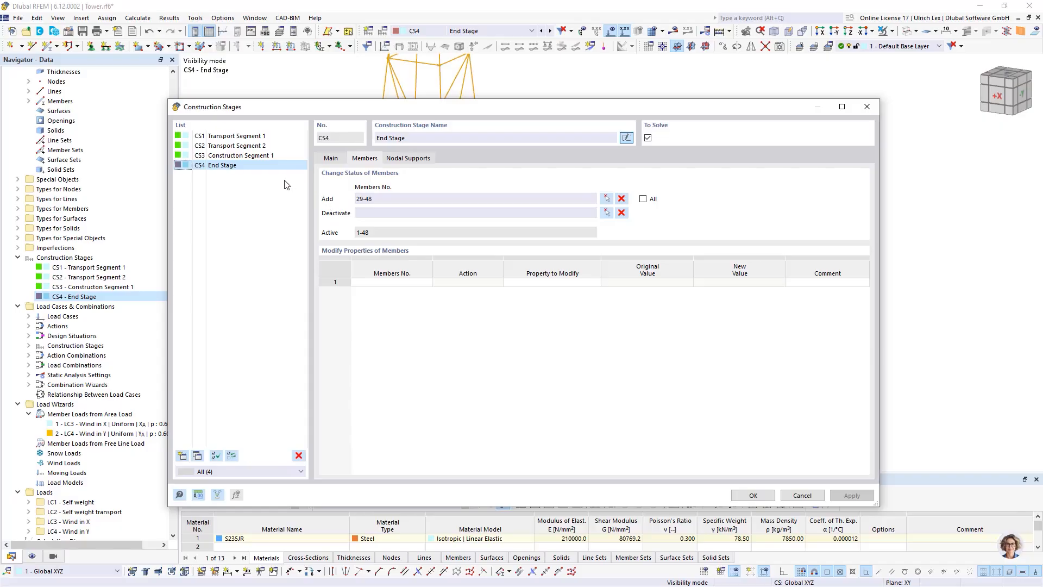
{"action": "left_click_drag", "start_coordinate": [416, 113], "coordinate": [427, 141]}
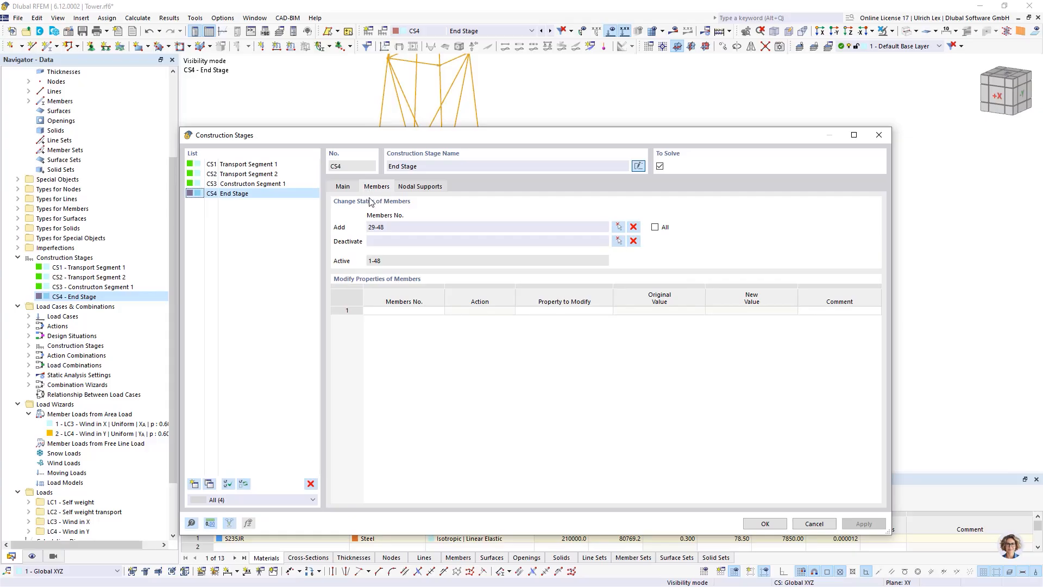
{"action": "left_click", "coordinate": [412, 309]}
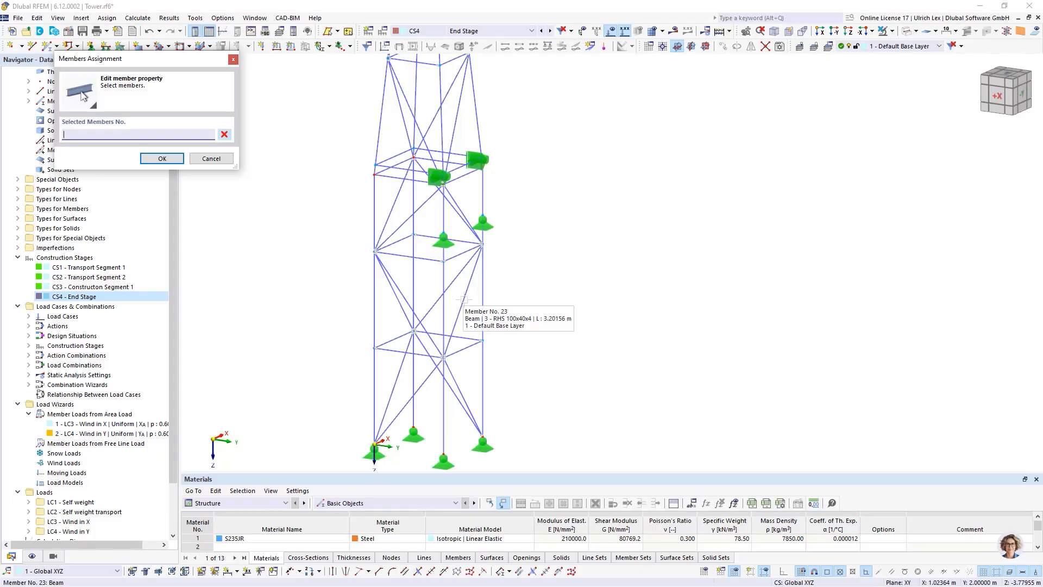
{"action": "left_click", "coordinate": [463, 298]}
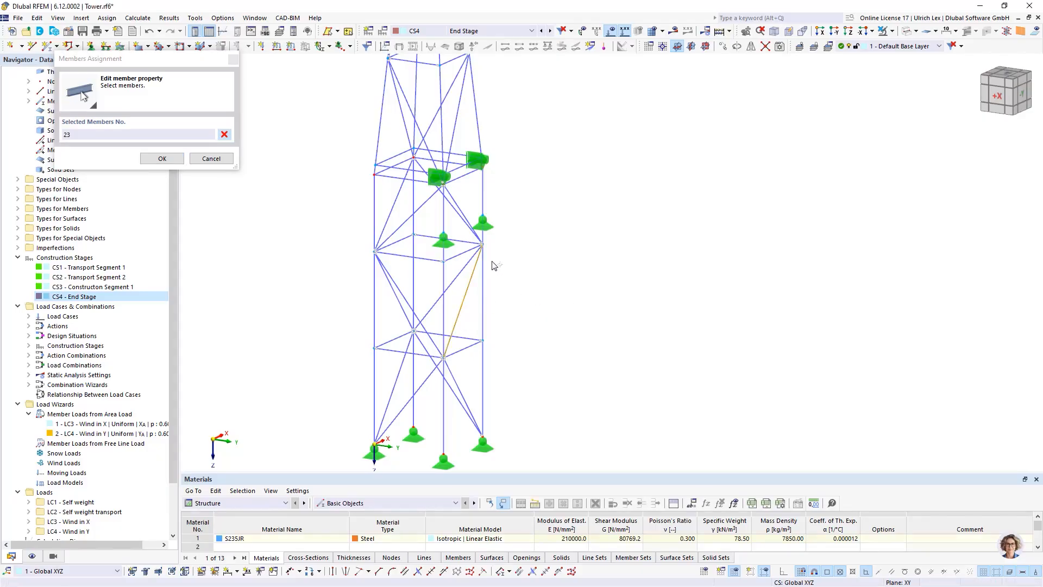
{"action": "left_click", "coordinate": [174, 161]}
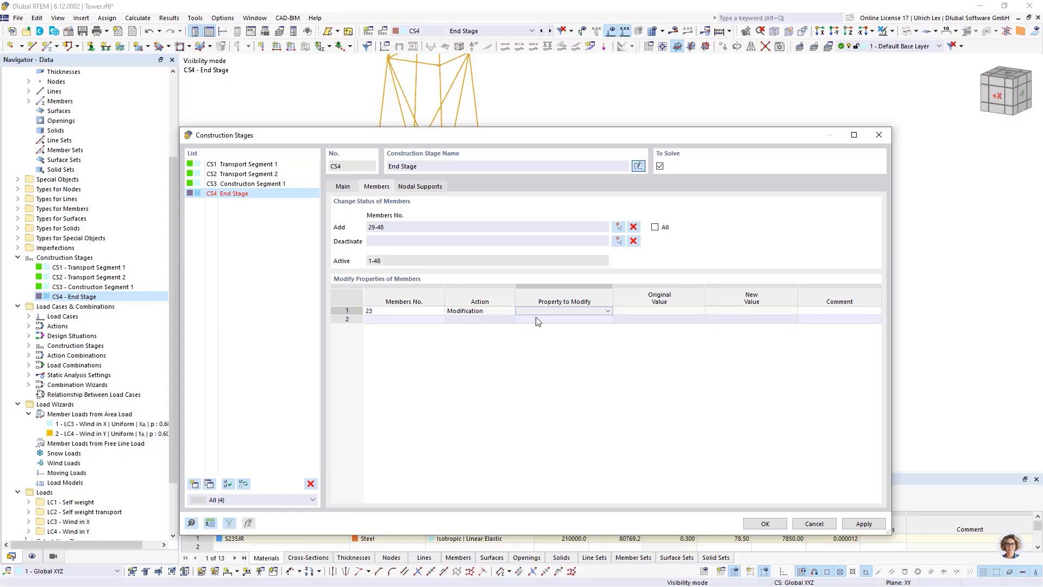
{"action": "left_click", "coordinate": [608, 312]}
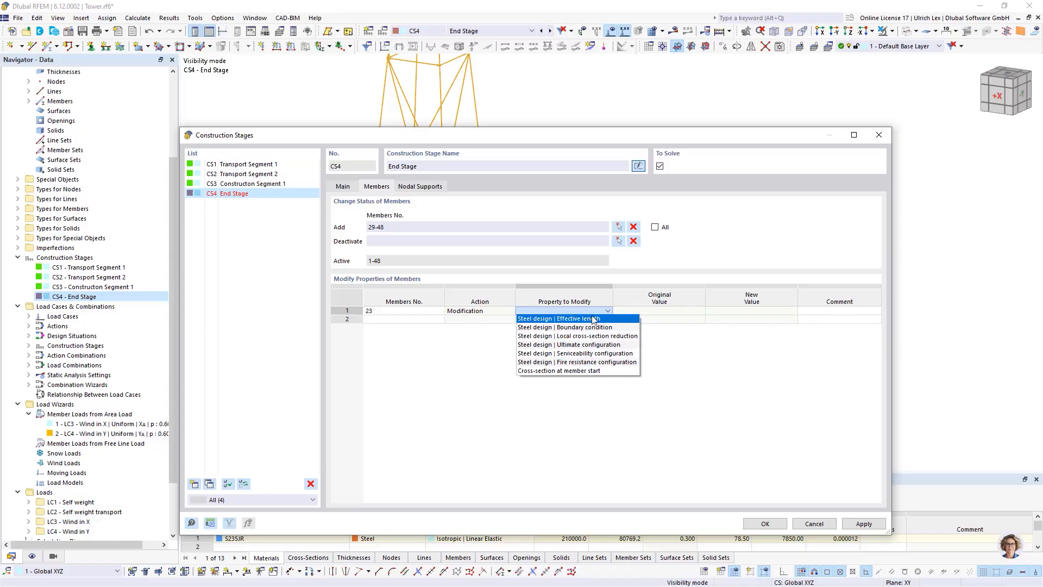
Remove the property modification row for member 23 and discard all edits to the construction stages.
{"action": "left_click", "coordinate": [379, 345]}
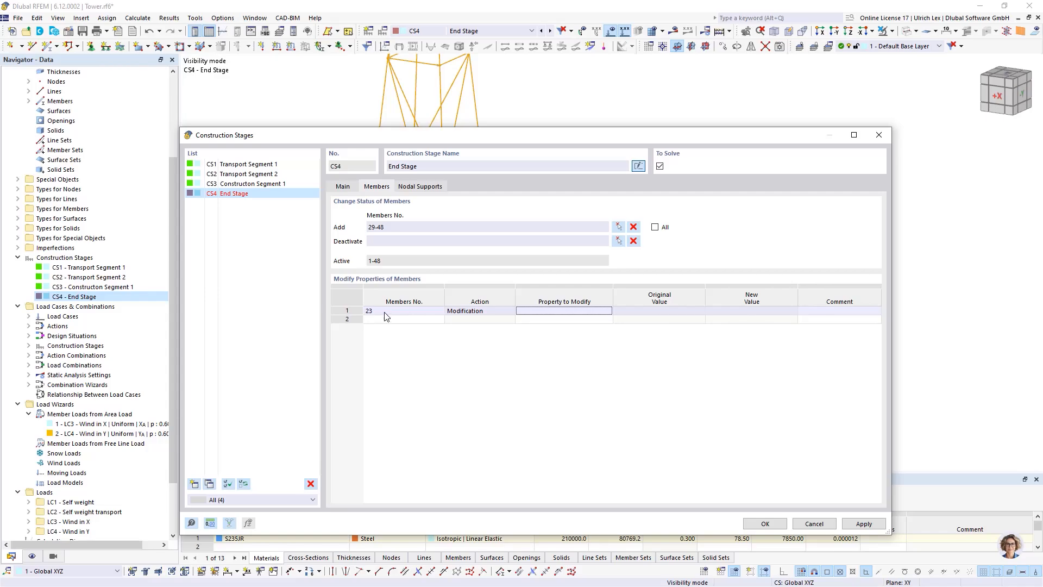
{"action": "right_click", "coordinate": [358, 314]}
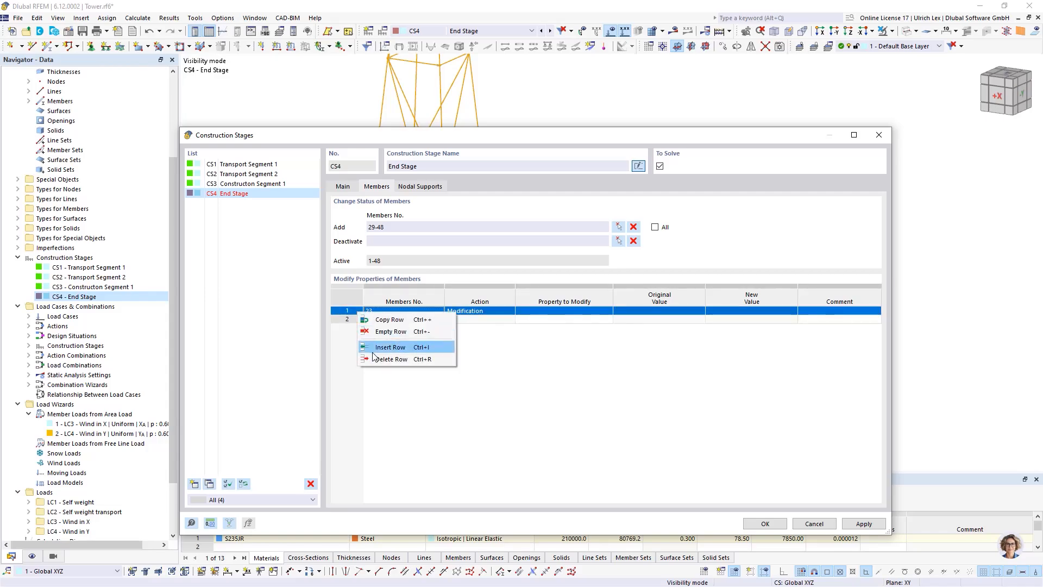
{"action": "left_click", "coordinate": [374, 333]}
{"action": "left_click", "coordinate": [413, 352]}
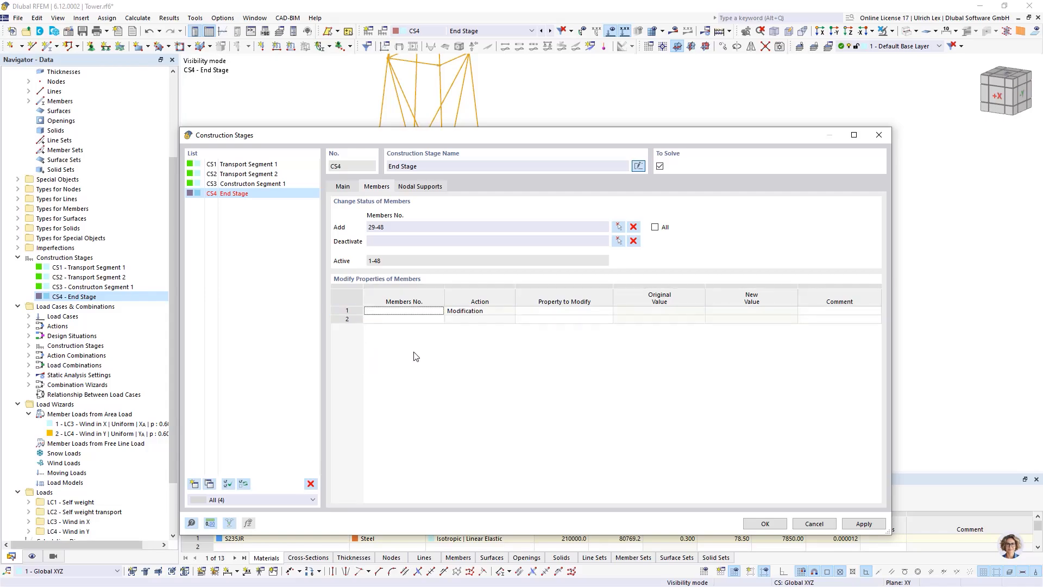
{"action": "left_click", "coordinate": [818, 524]}
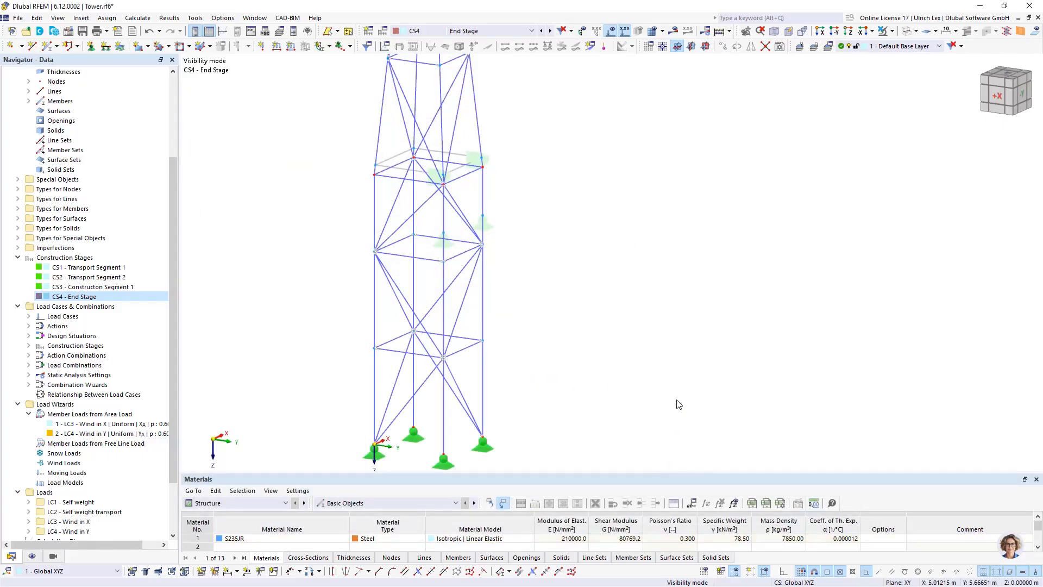
Run the complete calculation of the tower, covering all load situations and the steel design.
{"action": "scroll", "coordinate": [686, 384], "scroll_direction": "down", "scroll_amount": 2}
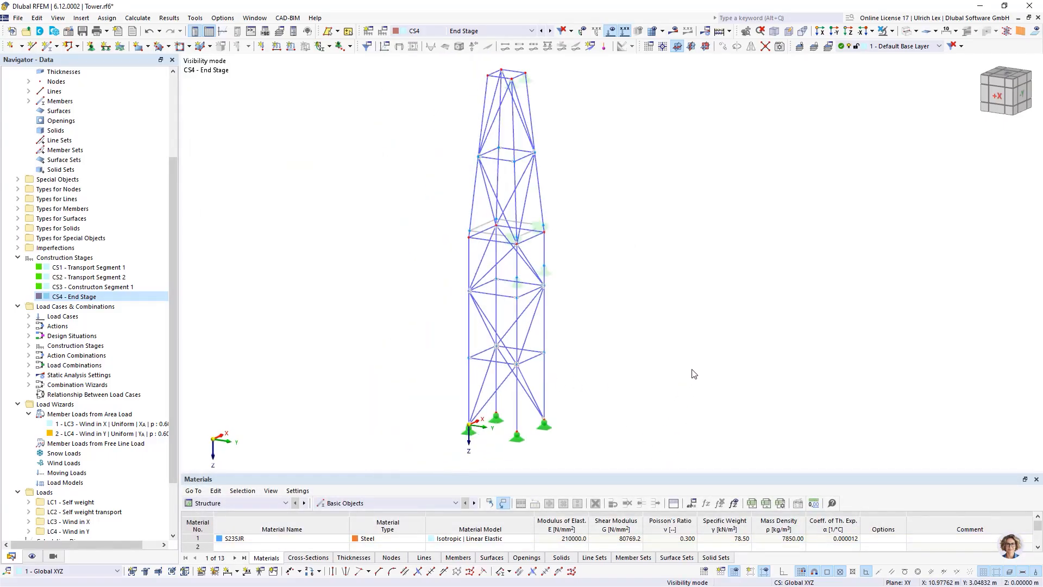
{"action": "left_click", "coordinate": [729, 31]}
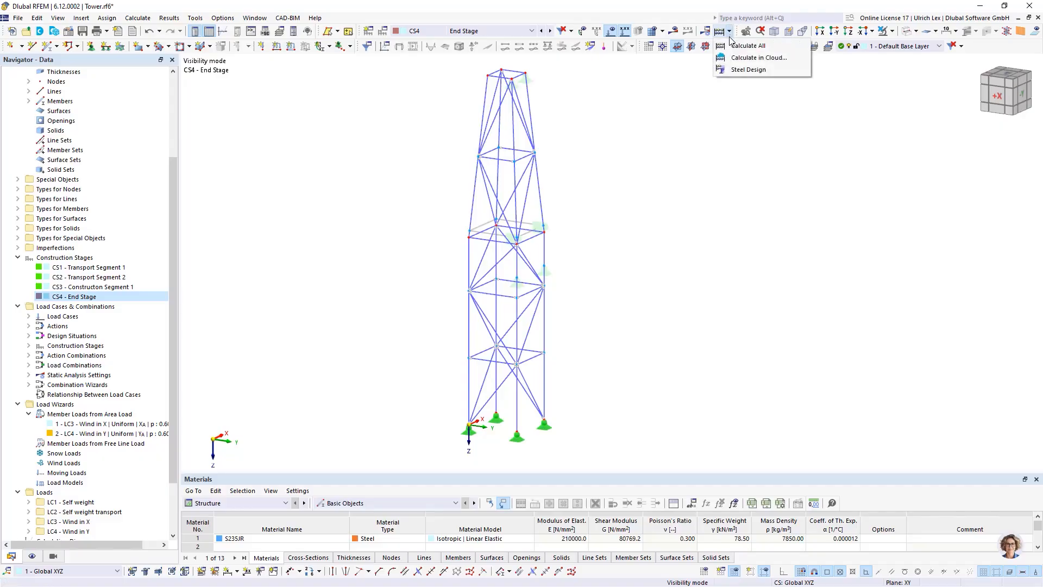
{"action": "left_click", "coordinate": [737, 48]}
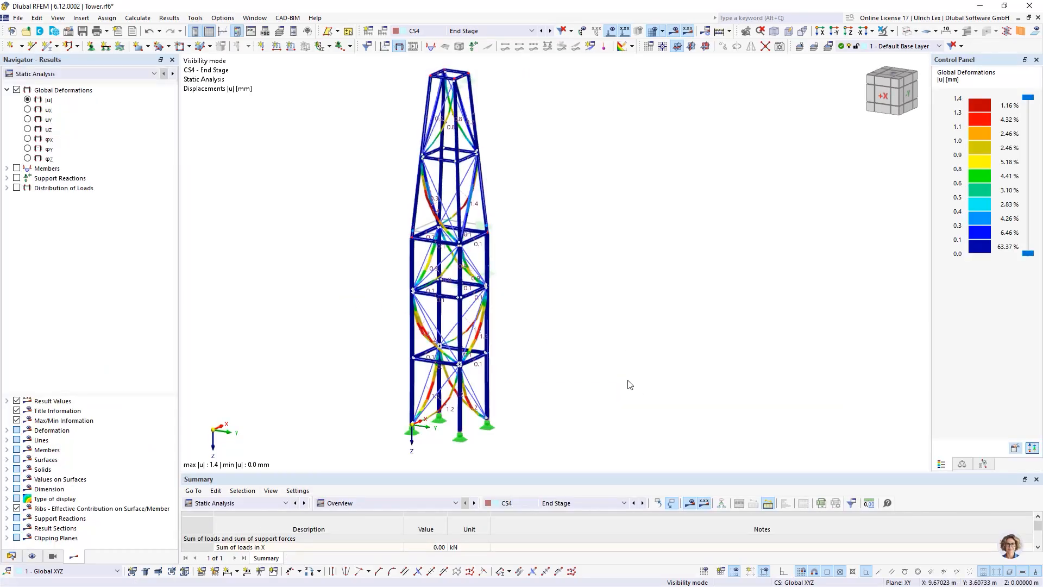
{"action": "left_click", "coordinate": [906, 34]}
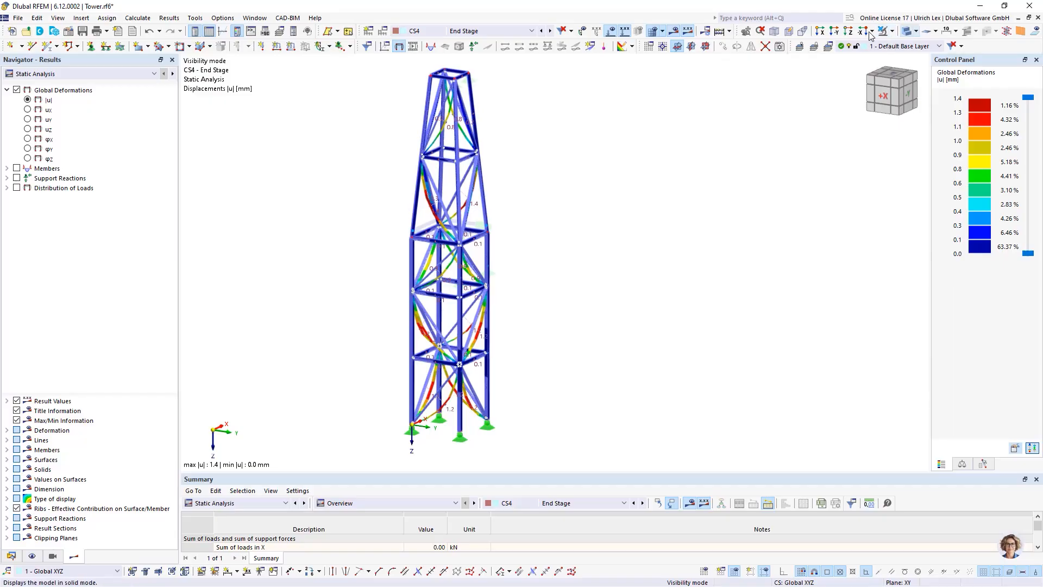
{"action": "left_click", "coordinate": [907, 34]}
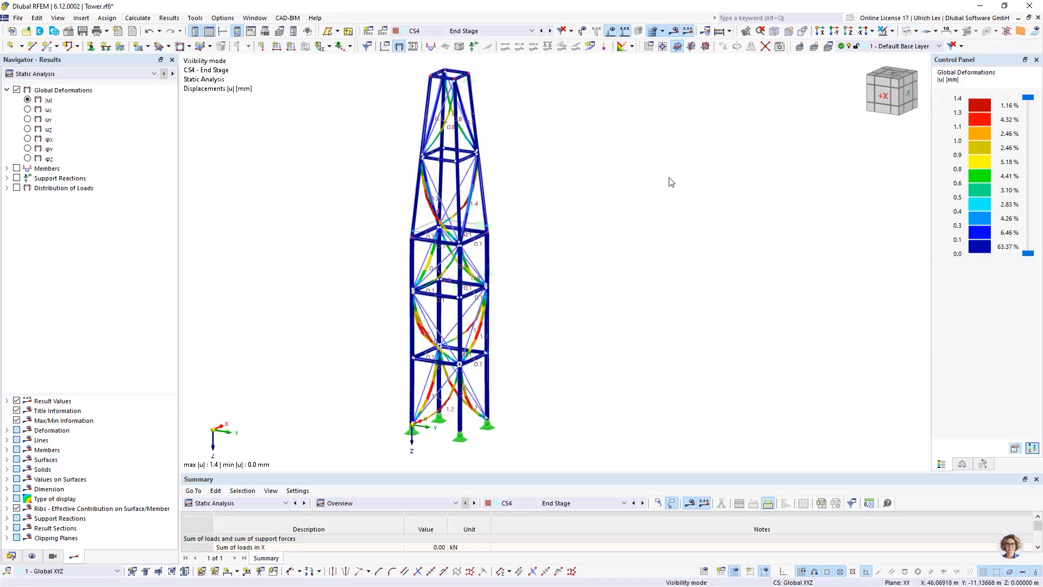
Display the deformations for load combination CO2 and enlarge the results table to show its static analysis summary.
{"action": "left_click", "coordinate": [509, 31]}
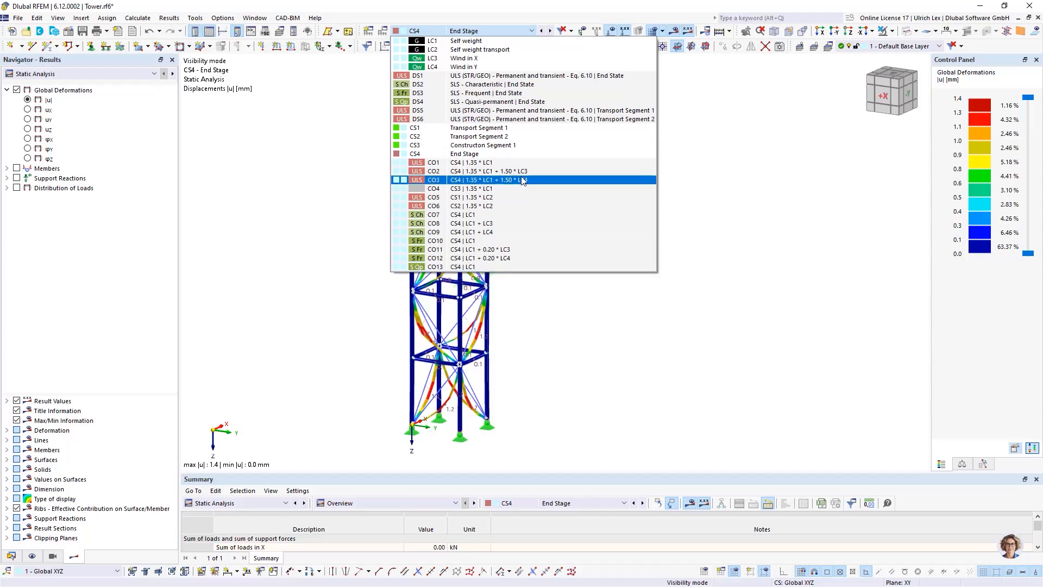
{"action": "left_click", "coordinate": [537, 171]}
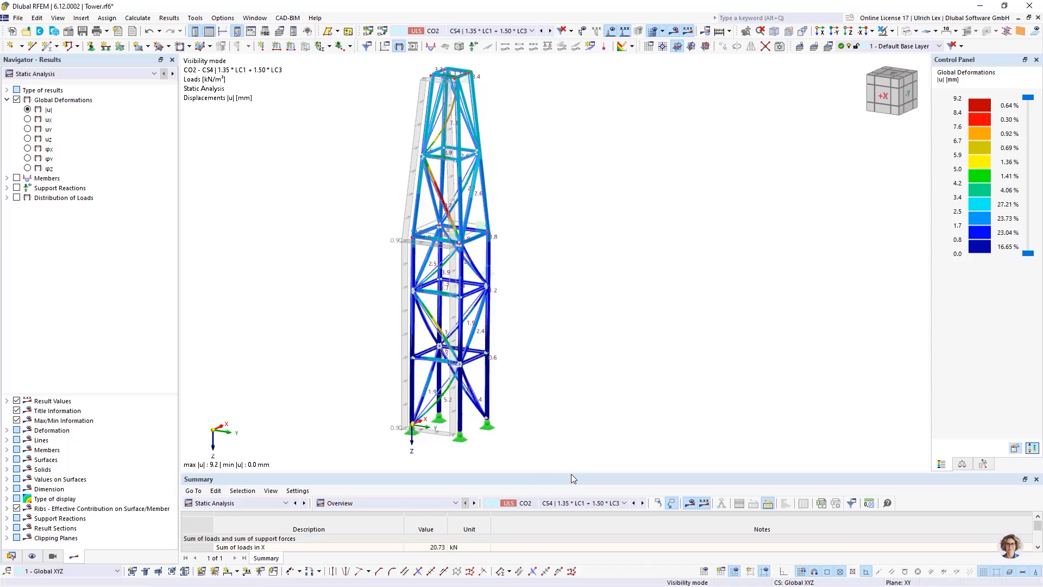
{"action": "left_click_drag", "start_coordinate": [572, 474], "coordinate": [570, 389]}
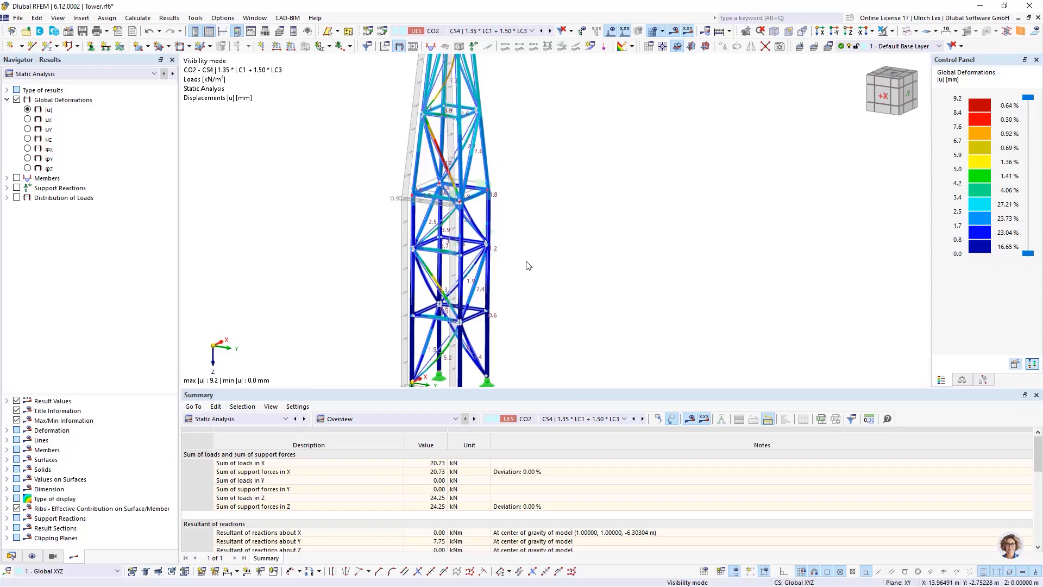
{"action": "scroll", "coordinate": [513, 213], "scroll_direction": "down", "scroll_amount": 2}
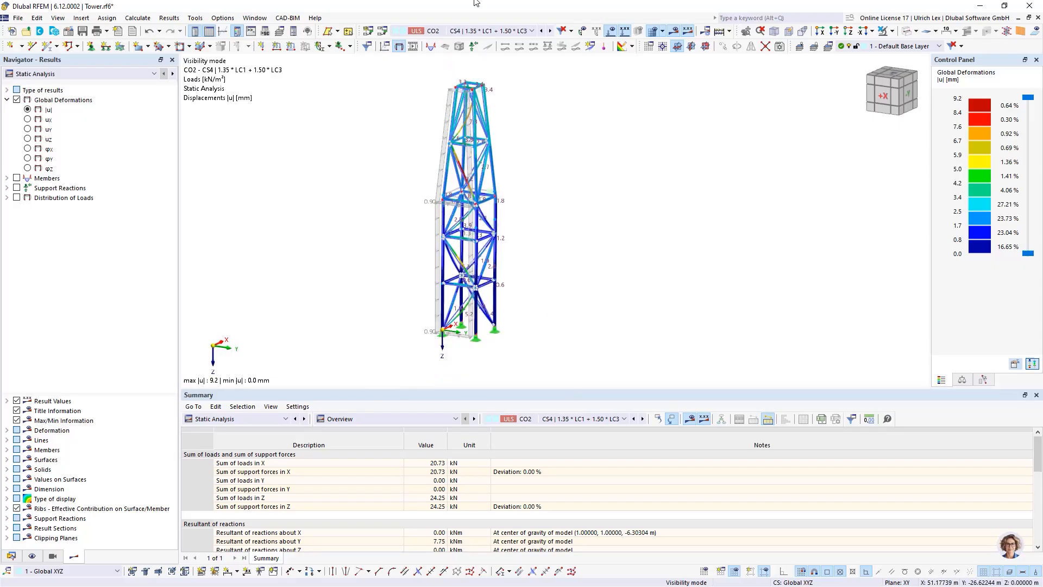
{"action": "left_click", "coordinate": [499, 32]}
{"action": "left_click", "coordinate": [499, 35]}
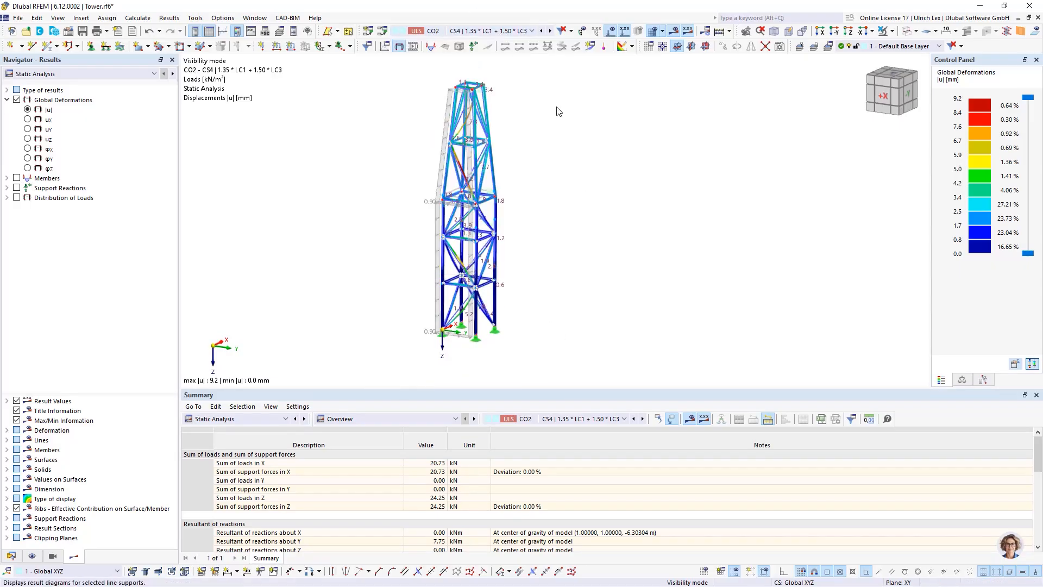
Show the steel design ratios on members by construction stage in an enlarged results table.
{"action": "left_click", "coordinate": [279, 419]}
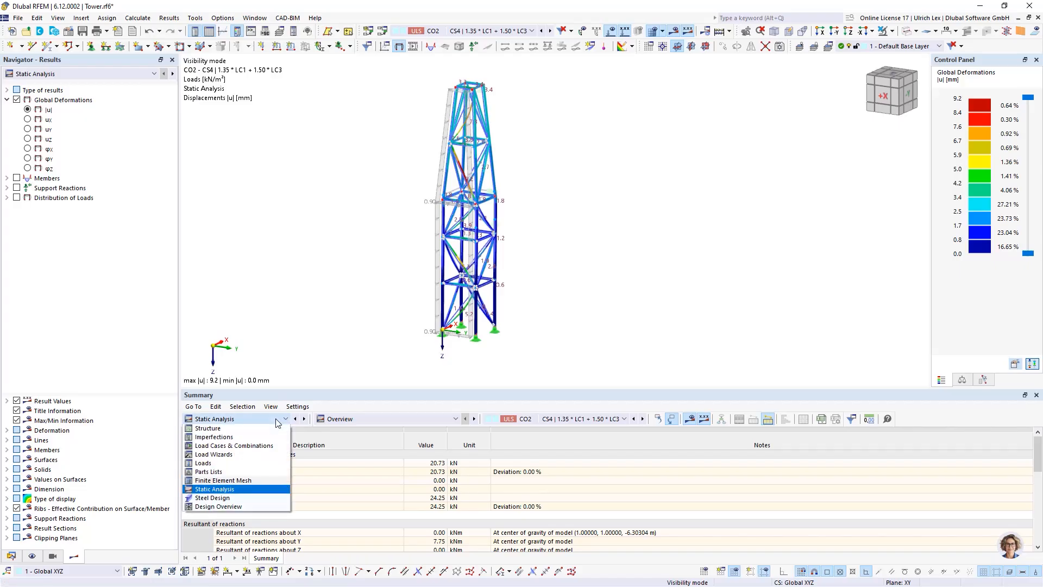
{"action": "left_click", "coordinate": [278, 497]}
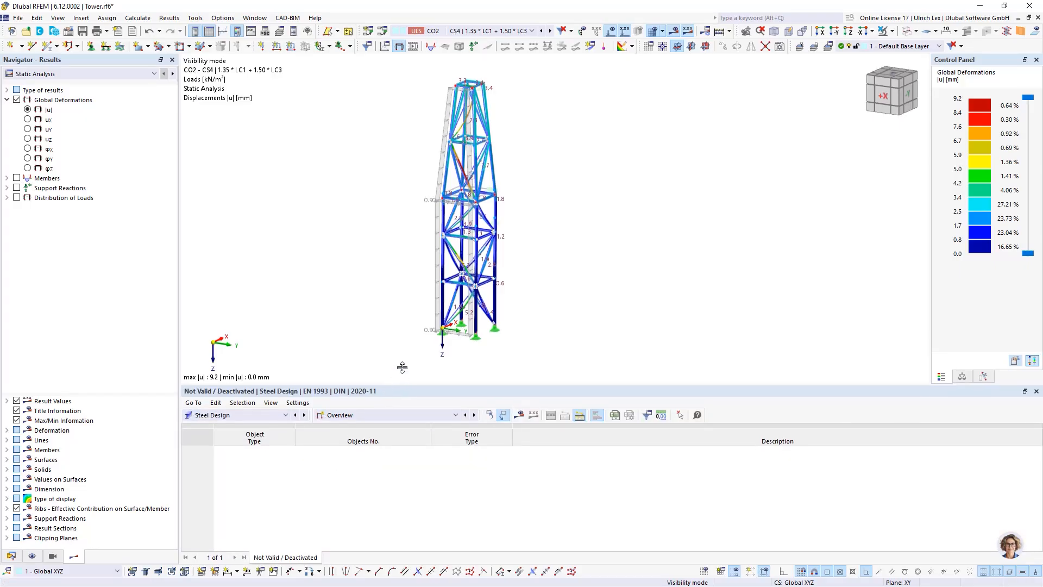
{"action": "left_click_drag", "start_coordinate": [398, 387], "coordinate": [397, 314]}
{"action": "left_click", "coordinate": [358, 346]}
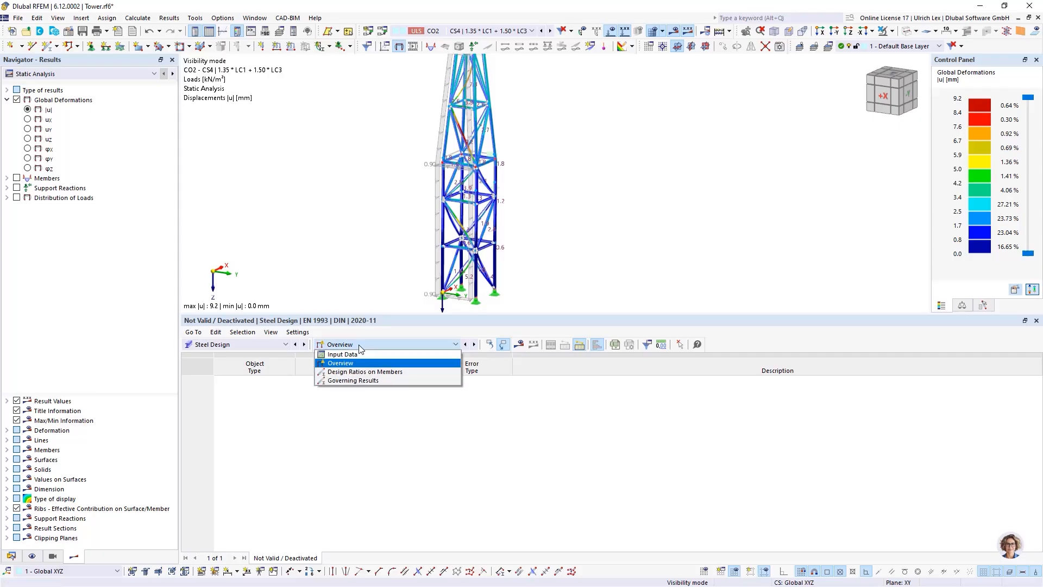
{"action": "left_click", "coordinate": [419, 372]}
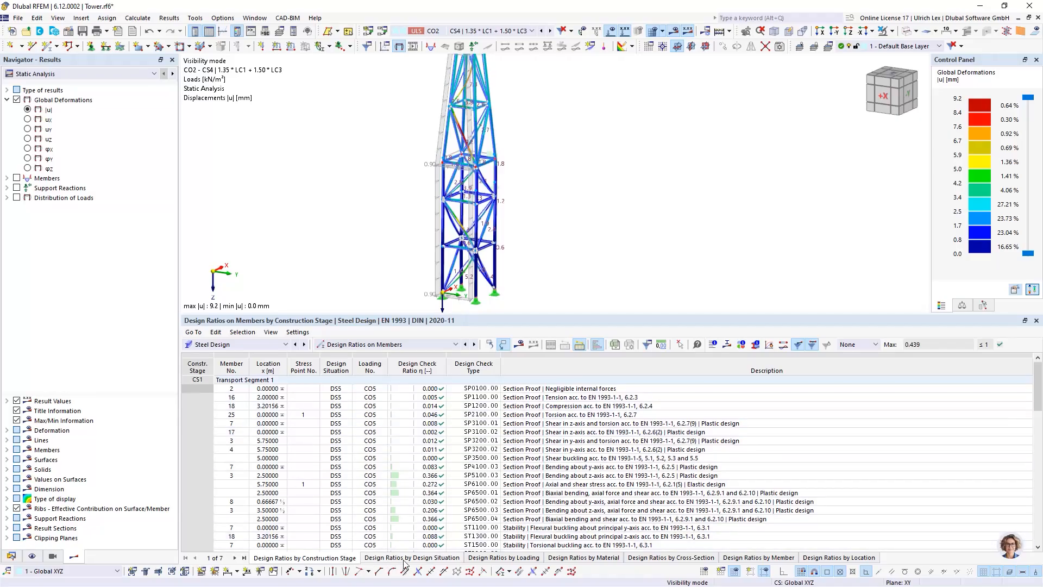
List the member design ratios by design situation and examine the end-state ULS and SLS checks in DS1 to DS4.
{"action": "left_click", "coordinate": [432, 558]}
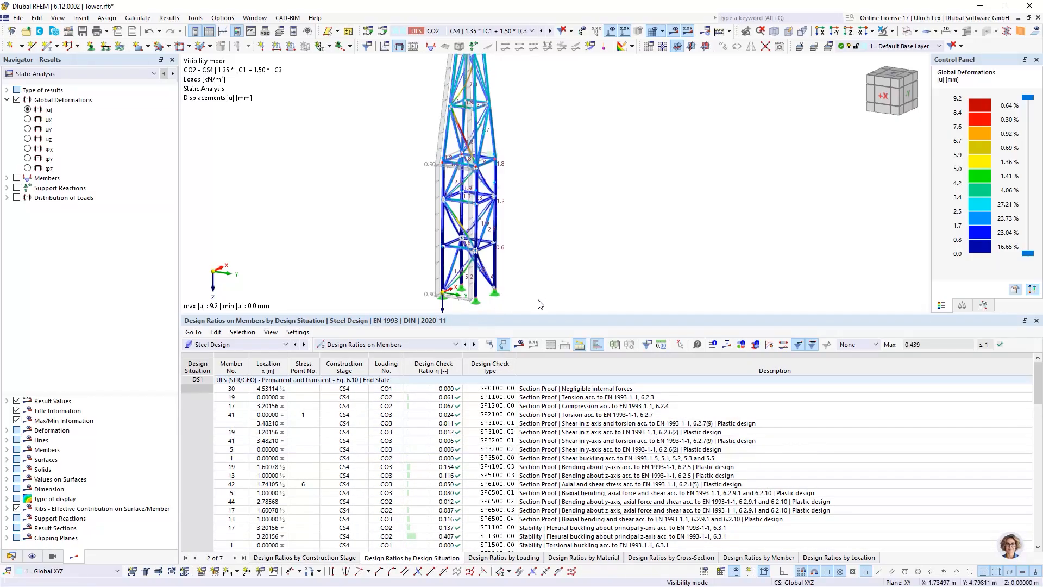
{"action": "scroll", "coordinate": [522, 228], "scroll_direction": "down", "scroll_amount": 1}
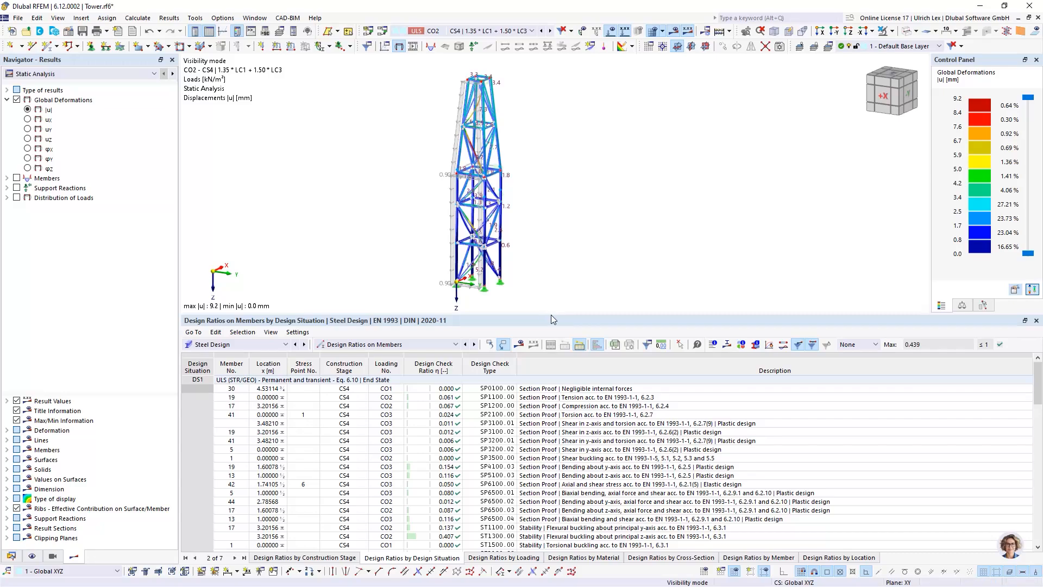
{"action": "left_click_drag", "start_coordinate": [552, 313], "coordinate": [552, 281]}
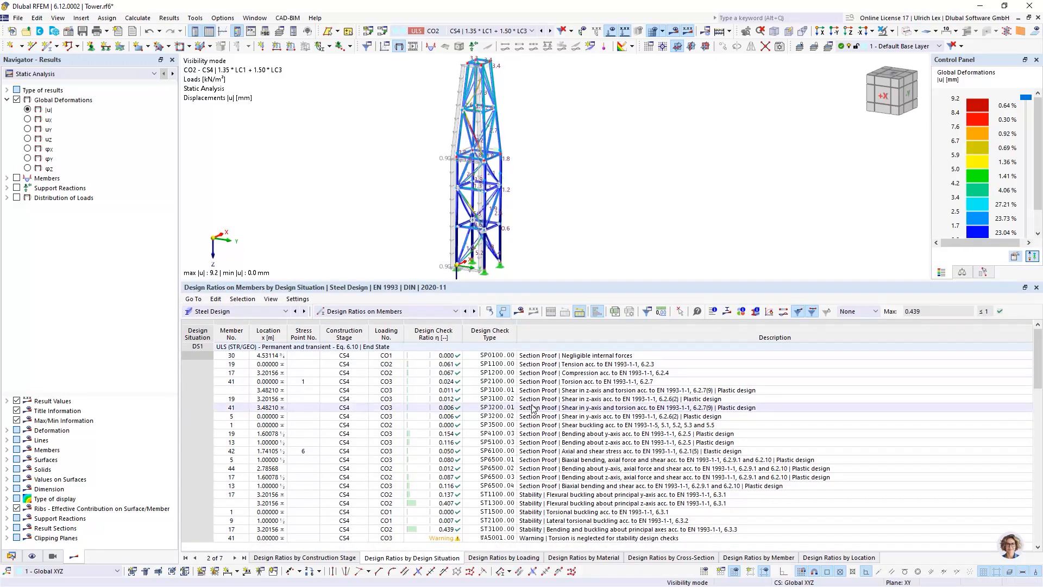
{"action": "left_click", "coordinate": [196, 347]}
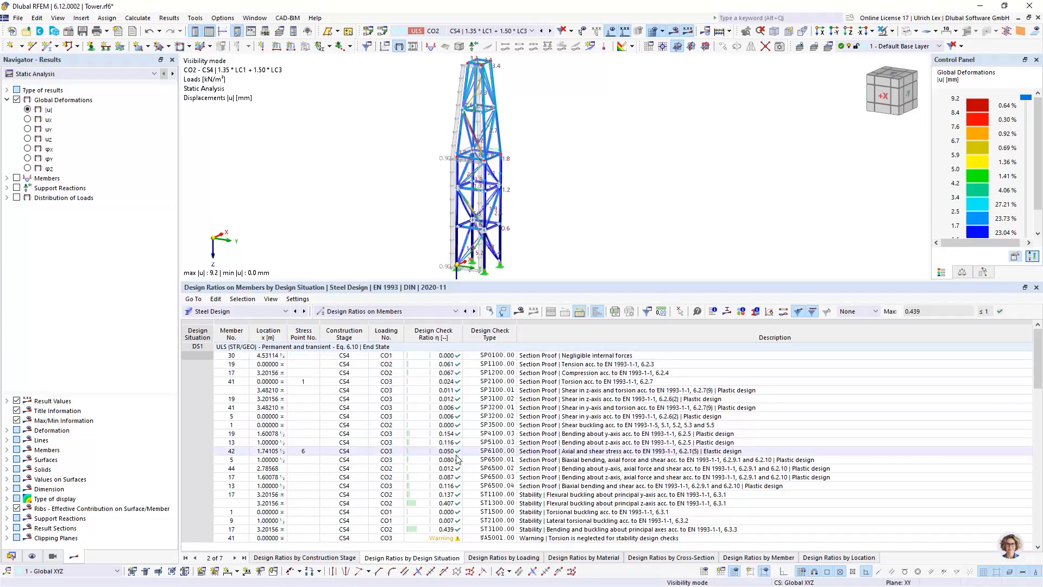
{"action": "scroll", "coordinate": [456, 466], "scroll_direction": "down", "scroll_amount": 1}
{"action": "scroll", "coordinate": [457, 466], "scroll_direction": "down", "scroll_amount": 7}
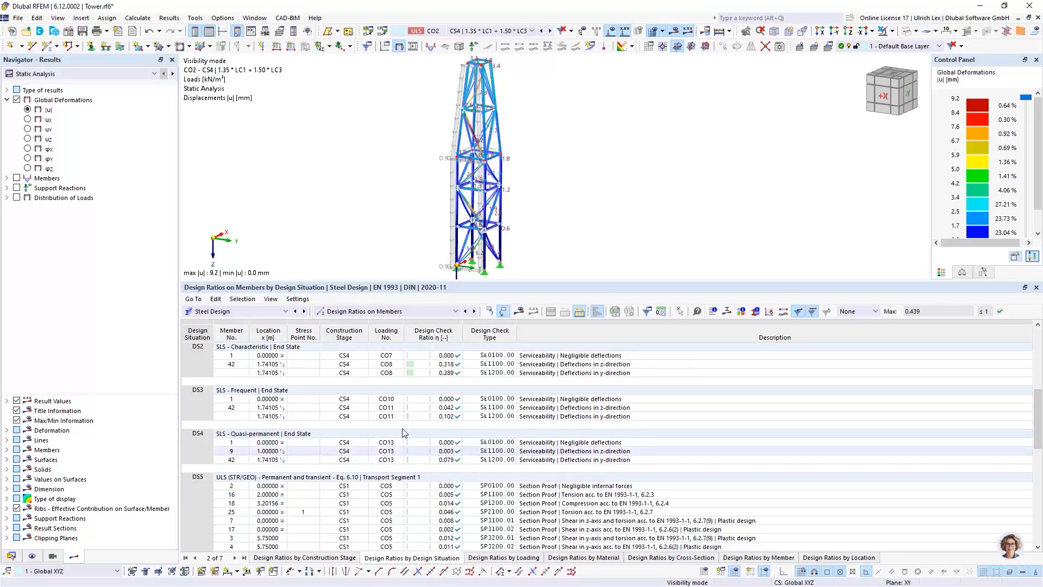
Examine the design ratios of transport situations DS5 and DS6, highlighting the biaxial bending and shear check SP6500.04 in DS5.
{"action": "left_click", "coordinate": [198, 435]}
{"action": "scroll", "coordinate": [319, 412], "scroll_direction": "down", "scroll_amount": 2}
{"action": "scroll", "coordinate": [319, 412], "scroll_direction": "down", "scroll_amount": 3}
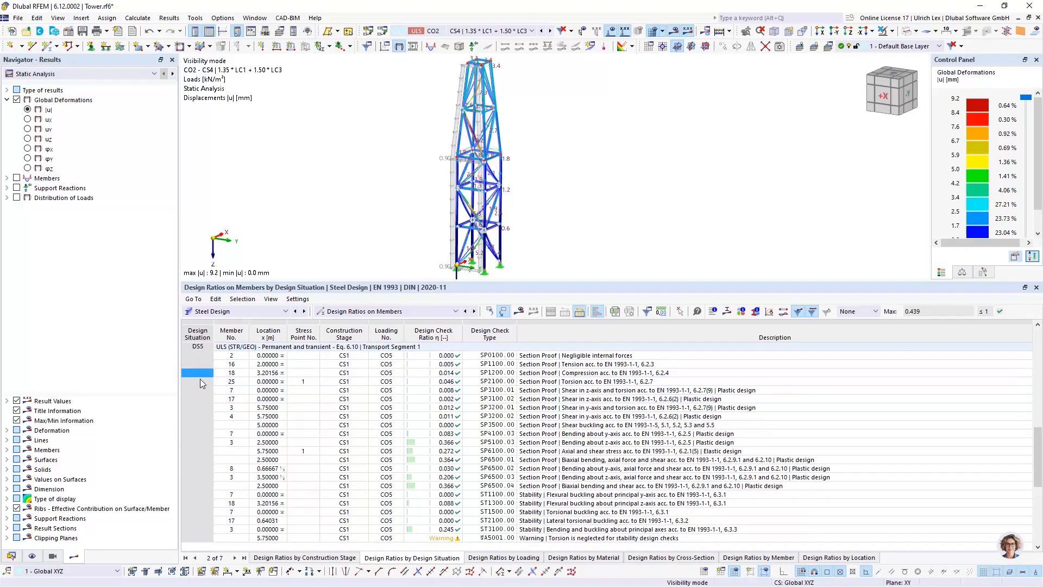
{"action": "scroll", "coordinate": [271, 410], "scroll_direction": "up", "scroll_amount": 2}
{"action": "left_click", "coordinate": [210, 408]}
{"action": "scroll", "coordinate": [209, 408], "scroll_direction": "down", "scroll_amount": 2}
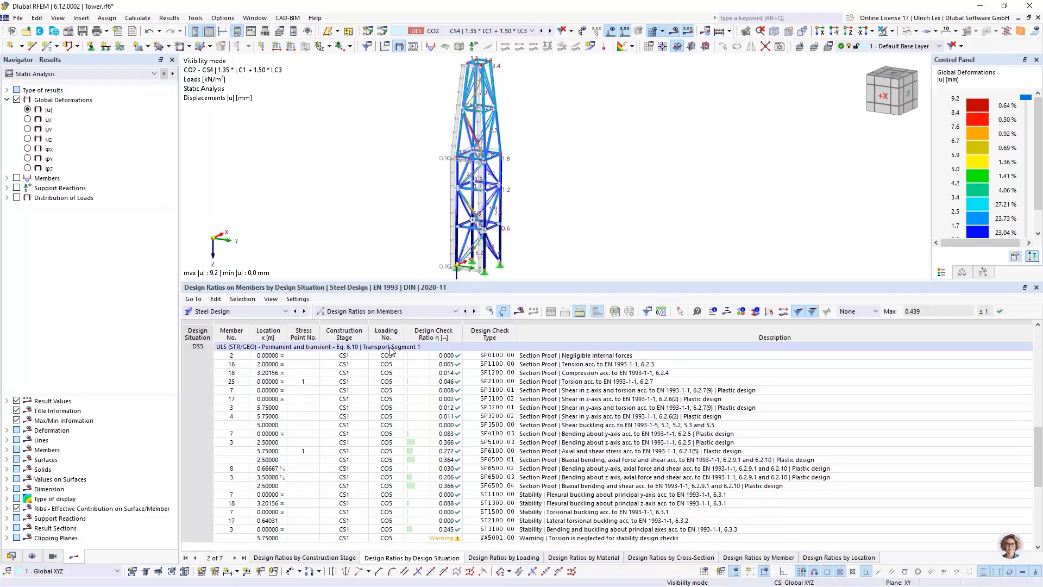
{"action": "scroll", "coordinate": [390, 351], "scroll_direction": "down", "scroll_amount": 4}
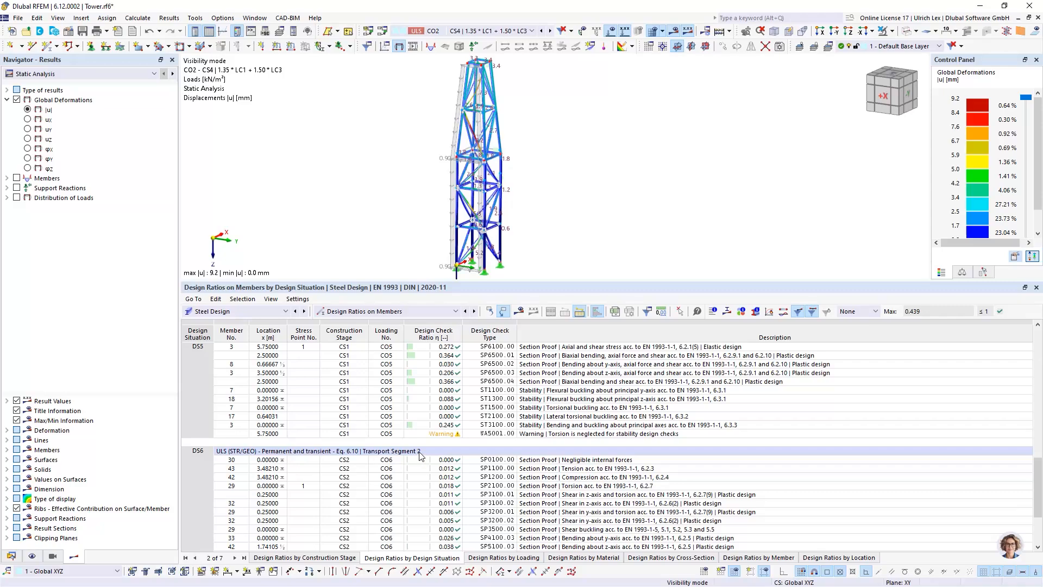
{"action": "left_click", "coordinate": [433, 381]}
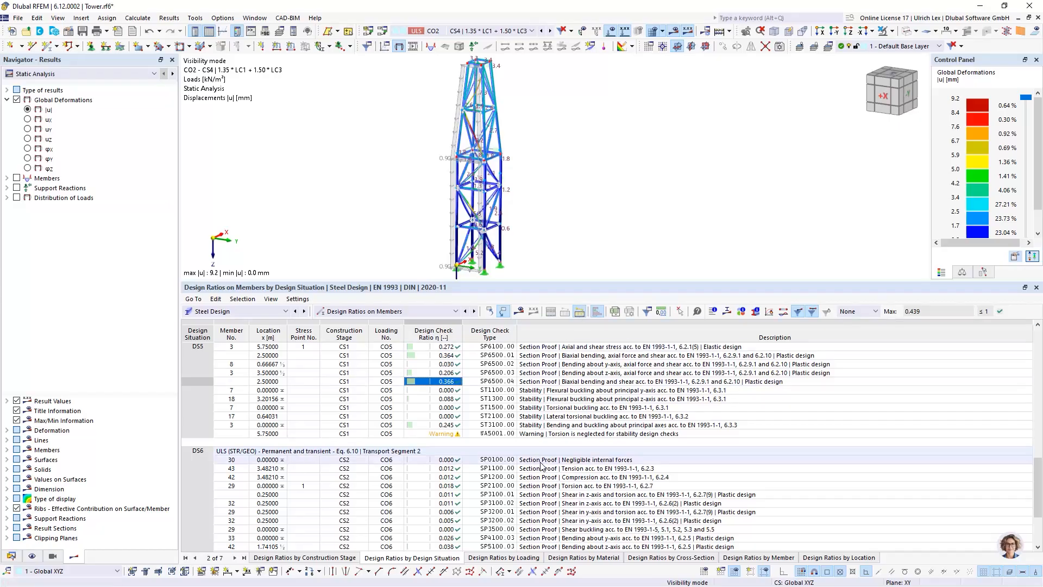
{"action": "scroll", "coordinate": [514, 445], "scroll_direction": "up", "scroll_amount": 4}
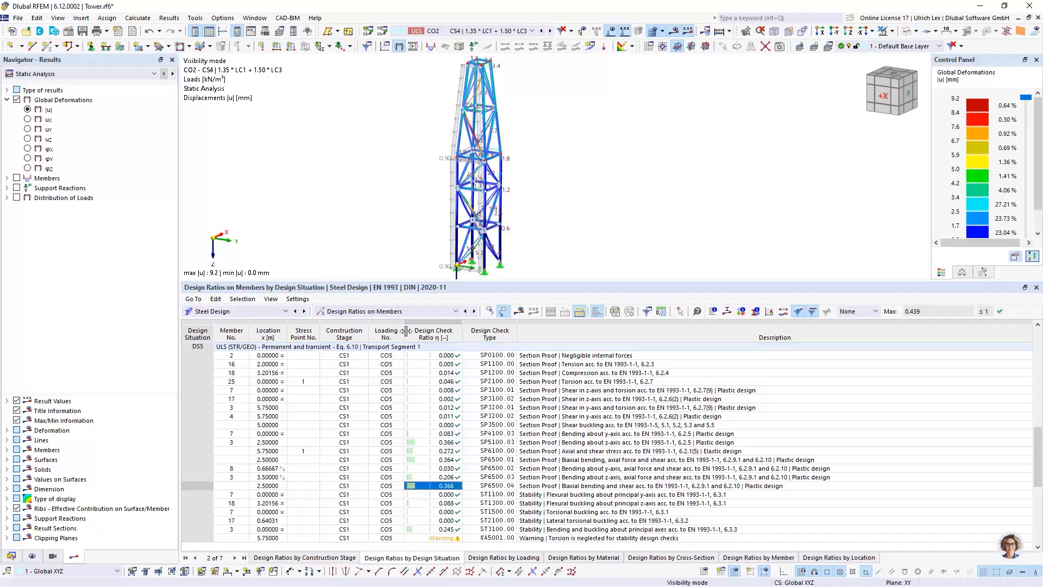
Inspect the tower model and the DS6 design ratios, highlighting member 42's bending and buckling check ST3100.
{"action": "scroll", "coordinate": [469, 147], "scroll_direction": "up", "scroll_amount": 5}
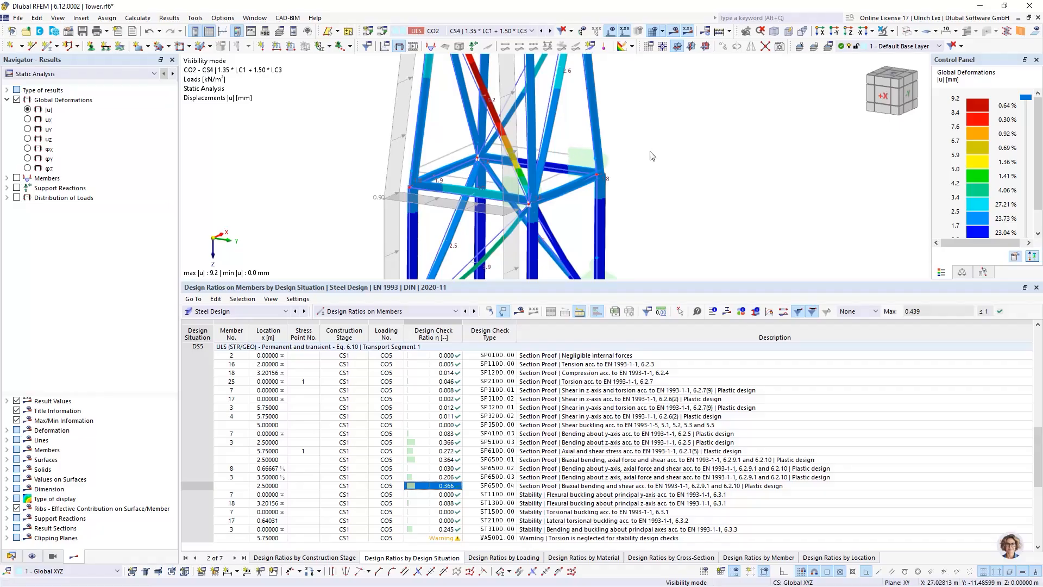
{"action": "scroll", "coordinate": [567, 104], "scroll_direction": "down", "scroll_amount": 5}
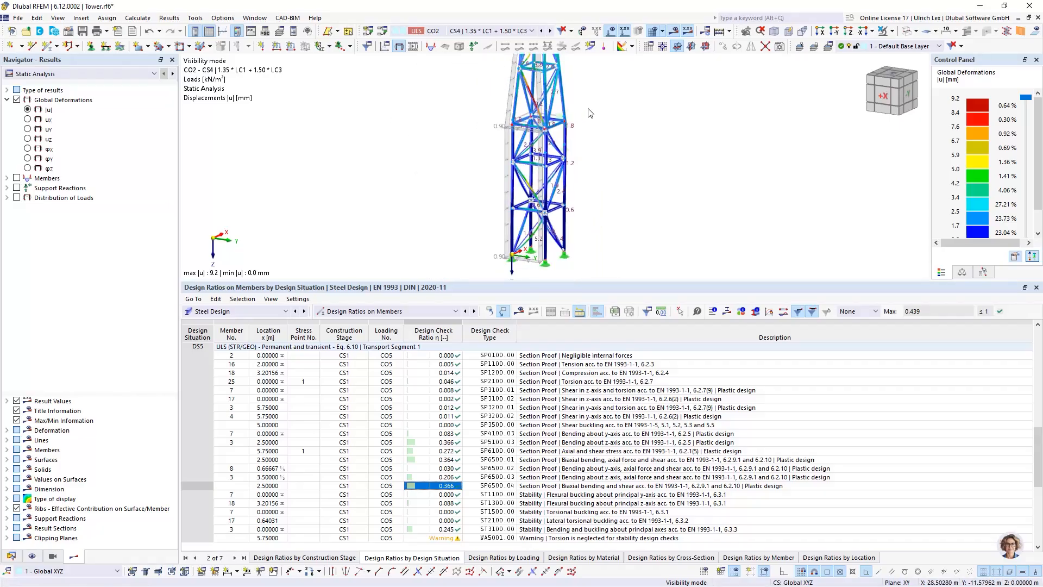
{"action": "scroll", "coordinate": [402, 264], "scroll_direction": "down", "scroll_amount": 1}
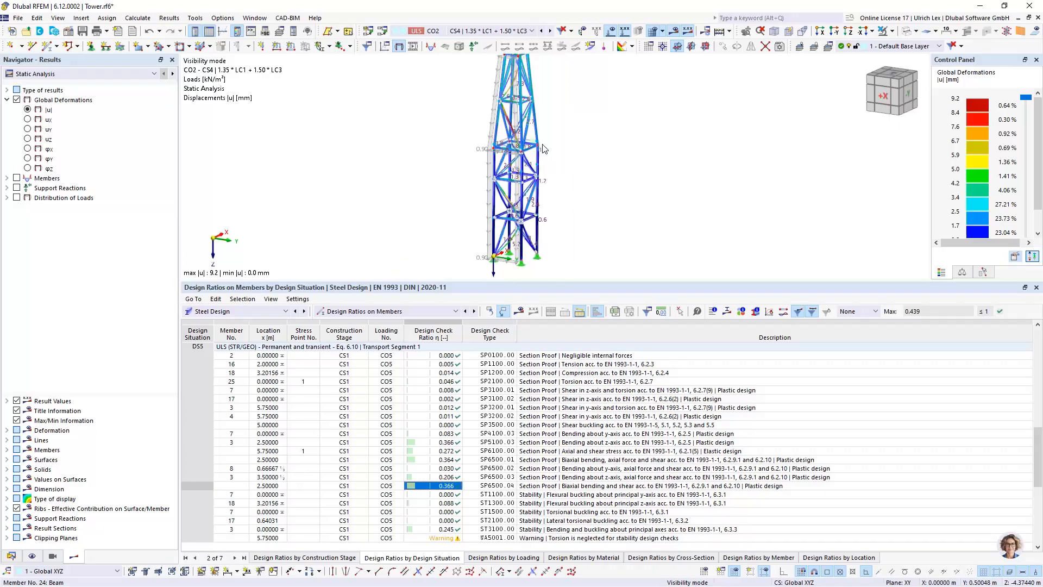
{"action": "scroll", "coordinate": [551, 103], "scroll_direction": "up", "scroll_amount": 1}
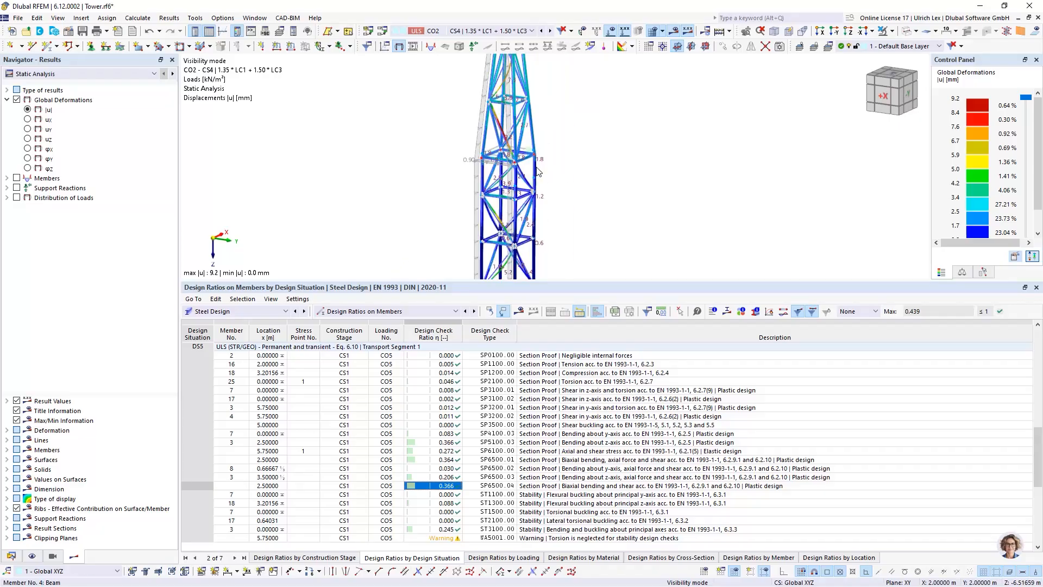
{"action": "scroll", "coordinate": [526, 156], "scroll_direction": "up", "scroll_amount": 2}
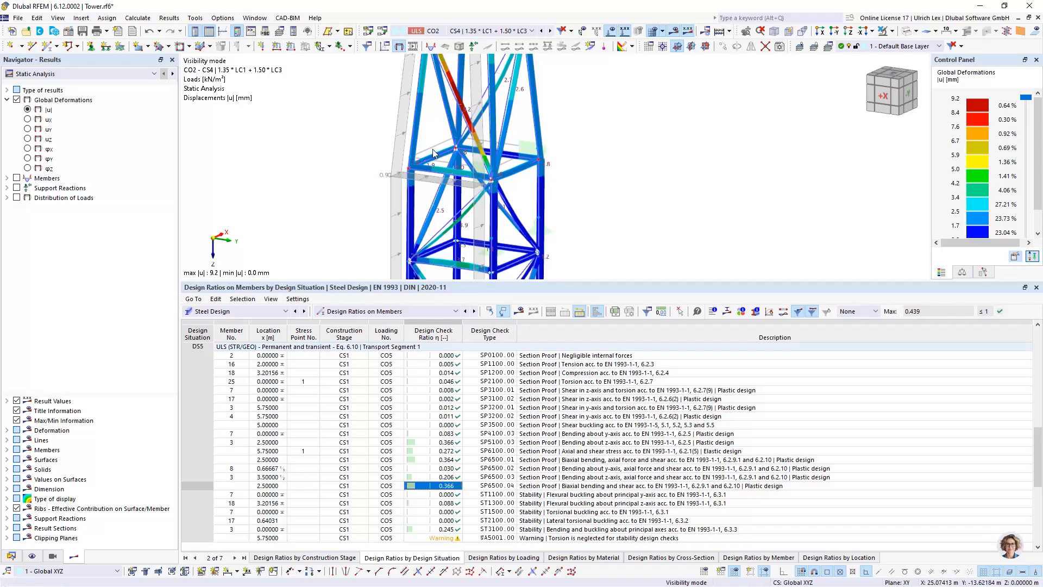
{"action": "scroll", "coordinate": [507, 142], "scroll_direction": "down", "scroll_amount": 5}
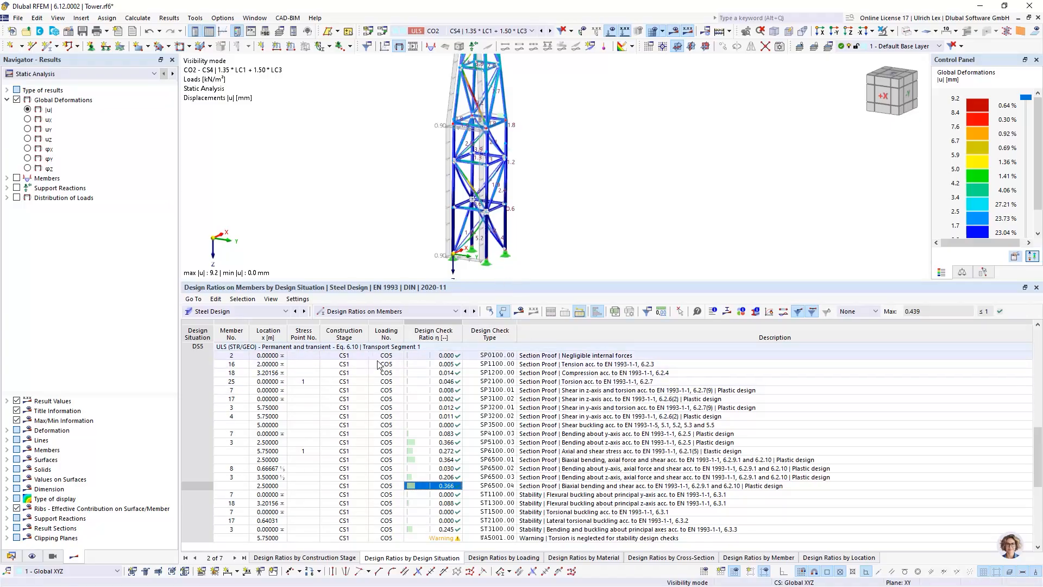
{"action": "scroll", "coordinate": [379, 364], "scroll_direction": "down", "scroll_amount": 7}
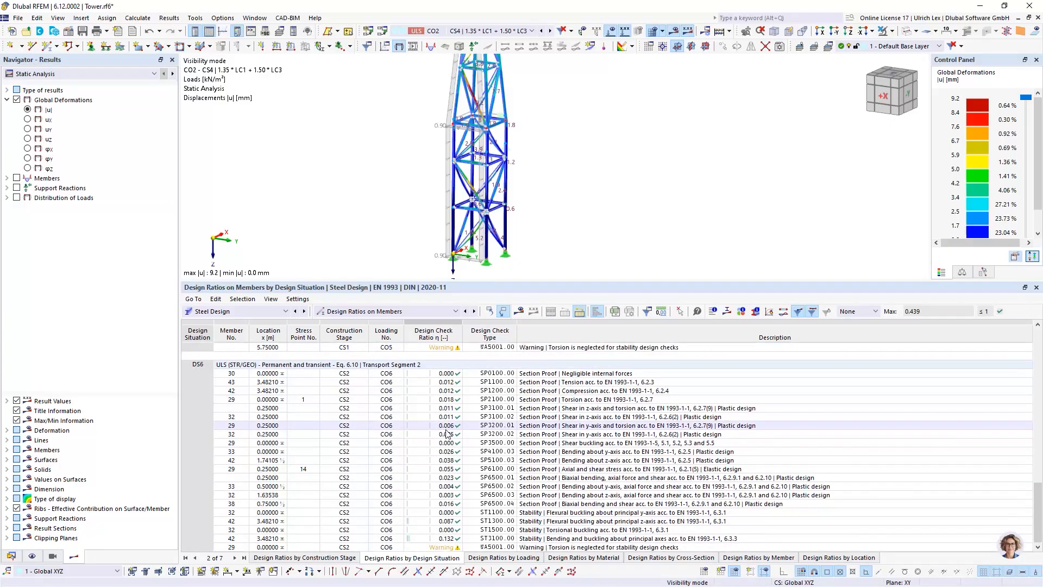
{"action": "left_click", "coordinate": [446, 538]}
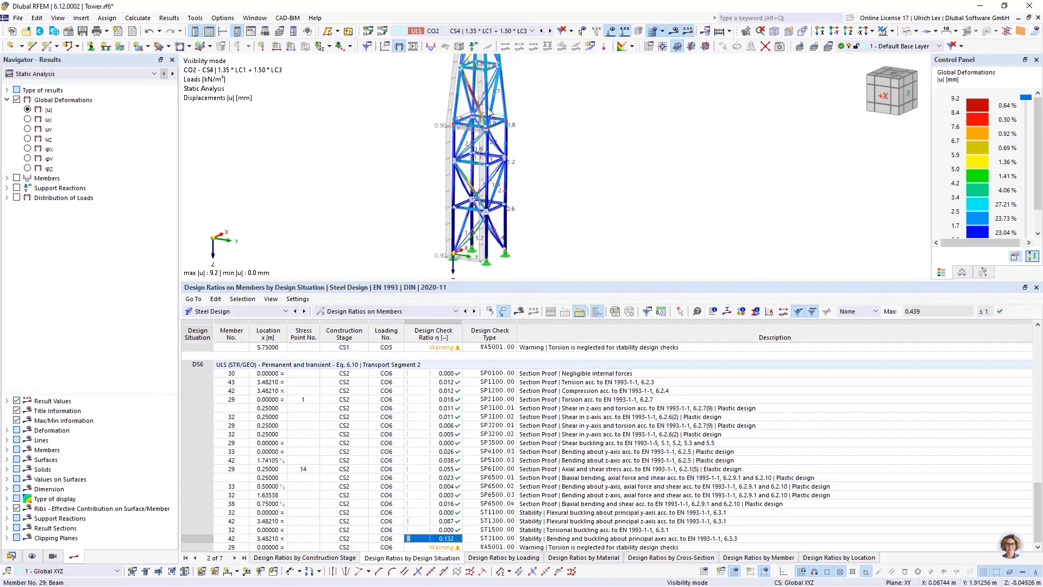
{"action": "scroll", "coordinate": [490, 112], "scroll_direction": "up", "scroll_amount": 3}
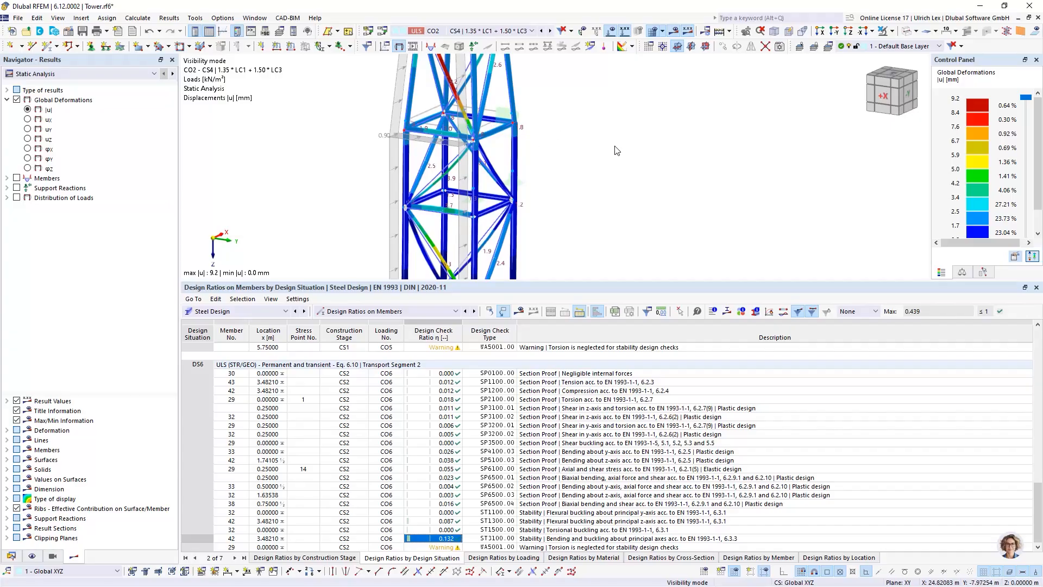
{"action": "scroll", "coordinate": [556, 229], "scroll_direction": "down", "scroll_amount": 4}
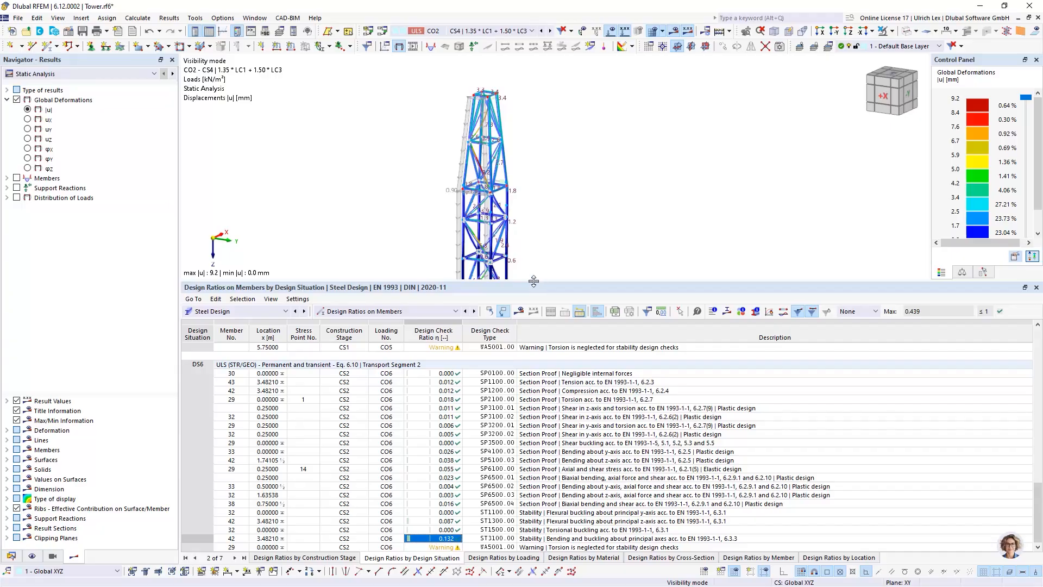
Enlarge the graphics area and display the steel design results on the tower model.
{"action": "left_click_drag", "start_coordinate": [533, 281], "coordinate": [533, 353]}
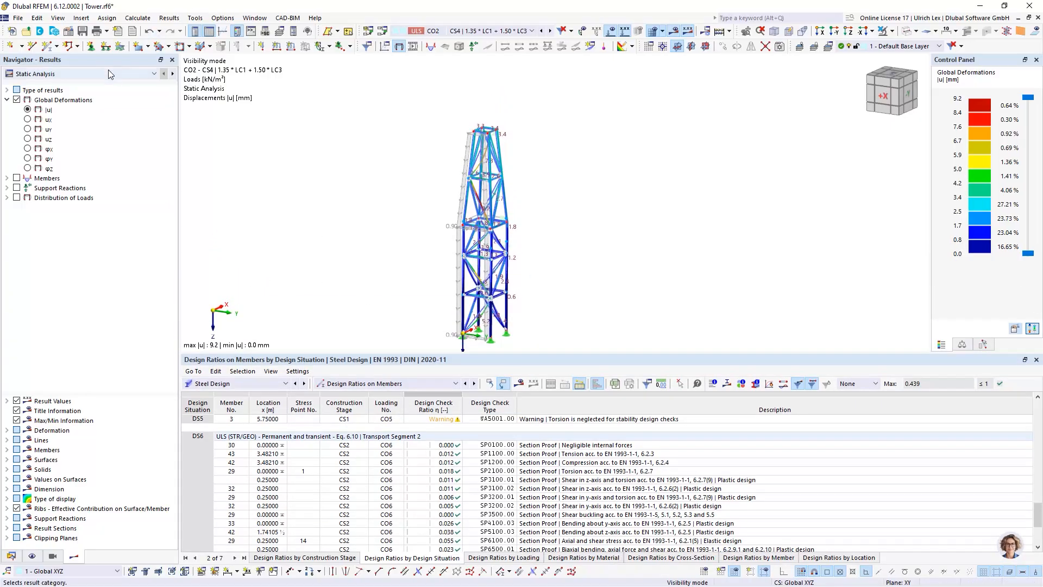
{"action": "left_click", "coordinate": [109, 70]}
{"action": "left_click", "coordinate": [47, 94]}
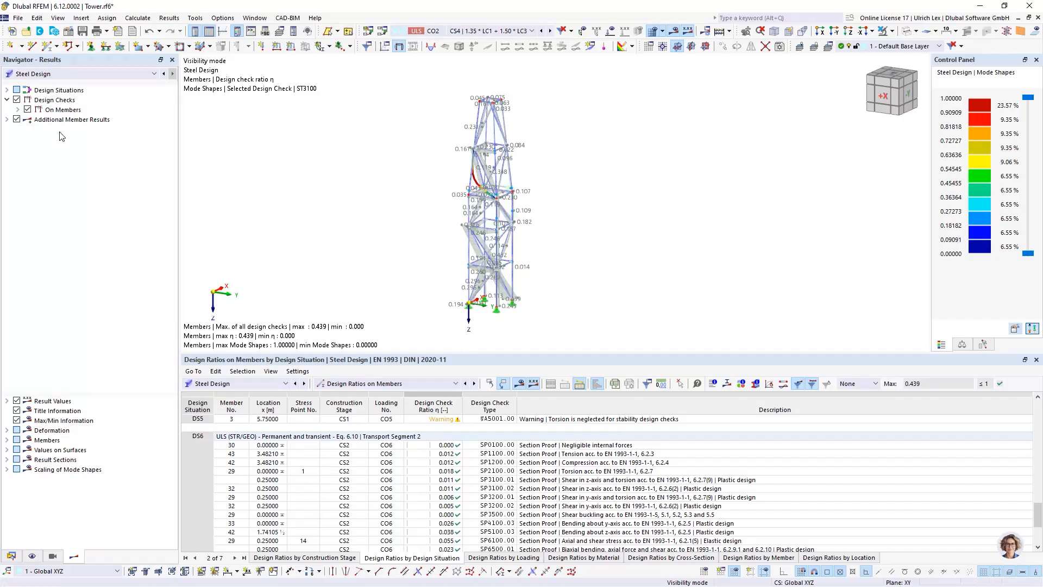
Limit the displayed design ratios to the maximum of selected design situations, with only DS5 included.
{"action": "left_click", "coordinate": [7, 90]}
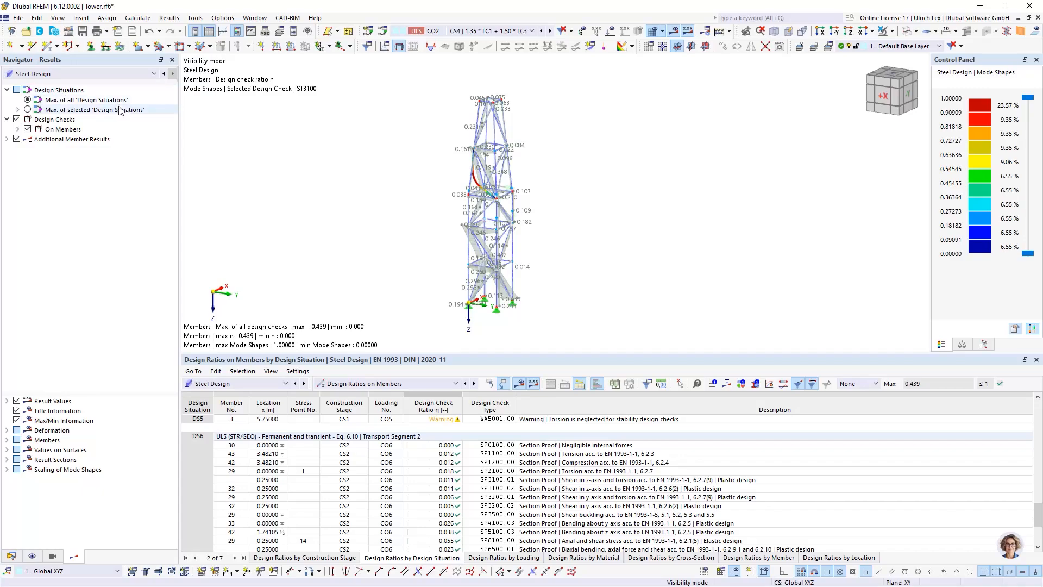
{"action": "left_click", "coordinate": [18, 109]}
{"action": "left_click", "coordinate": [27, 109]}
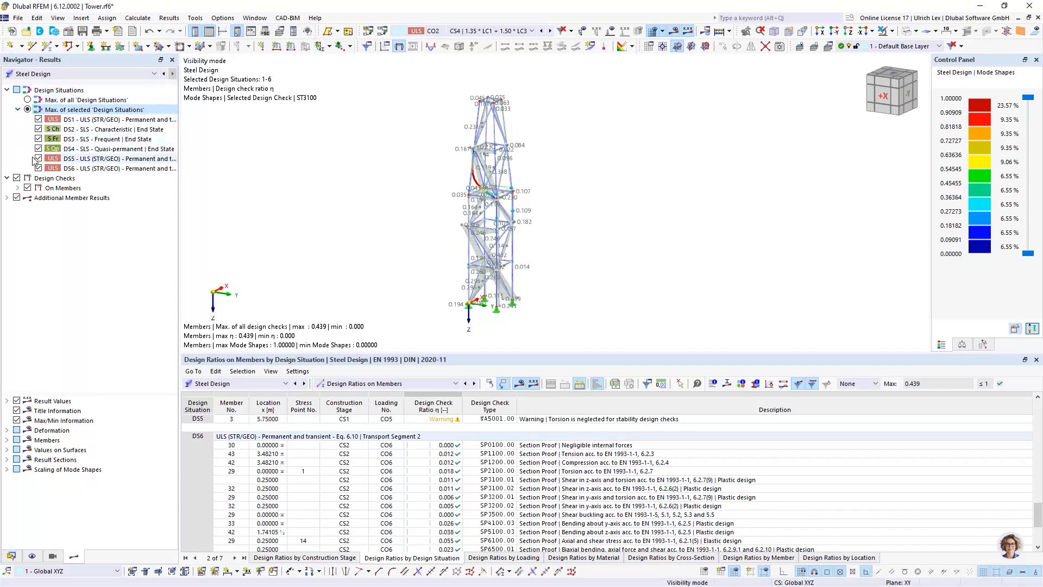
{"action": "left_click", "coordinate": [38, 168]}
{"action": "left_click", "coordinate": [38, 149]}
{"action": "left_click", "coordinate": [38, 139]}
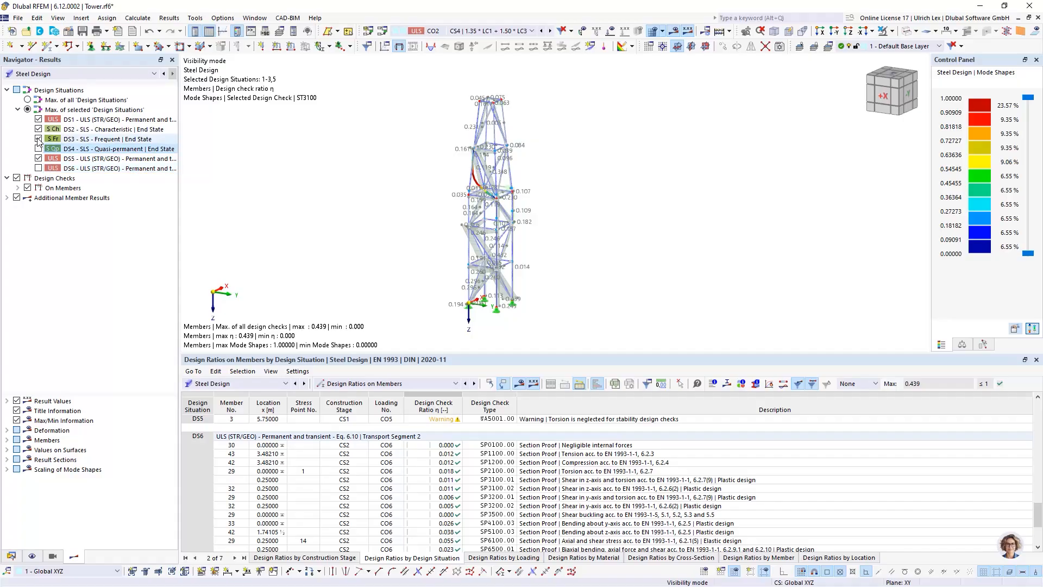
{"action": "left_click", "coordinate": [38, 129]}
{"action": "left_click", "coordinate": [38, 119]}
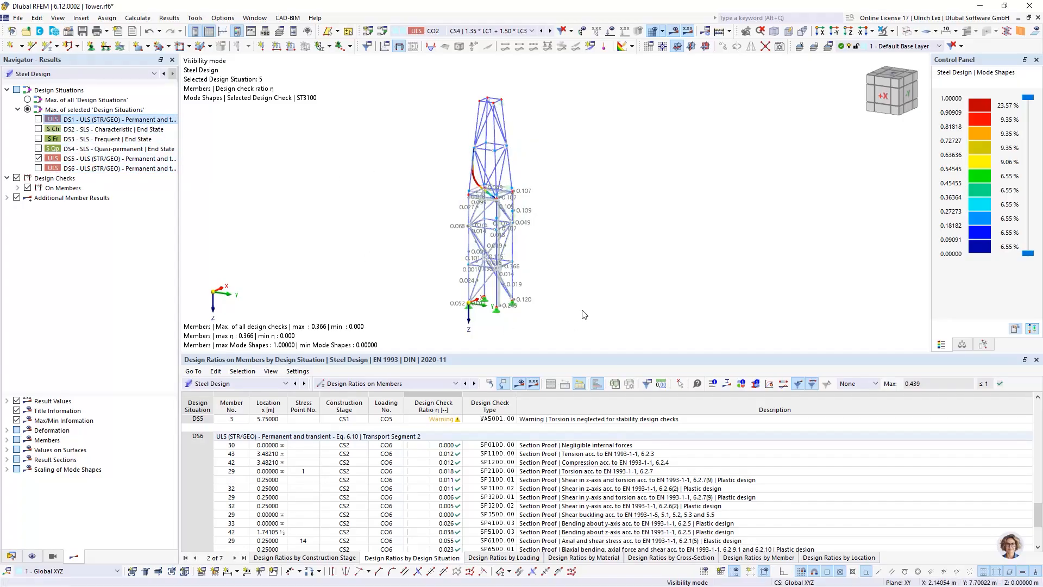
Show load combination CO5 on the tower and inspect Transport Segment 1's member design ratios in a larger graphics area.
{"action": "scroll", "coordinate": [560, 292], "scroll_direction": "up", "scroll_amount": 3}
{"action": "mouse_move", "coordinate": [559, 296]}
{"action": "middle_mouse_down", "text": "ctrl"}
{"action": "mouse_move", "coordinate": [449, 274]}
{"action": "mouse_move", "coordinate": [568, 291]}
{"action": "mouse_move", "coordinate": [572, 301]}
{"action": "middle_mouse_up", "text": "ctrl"}
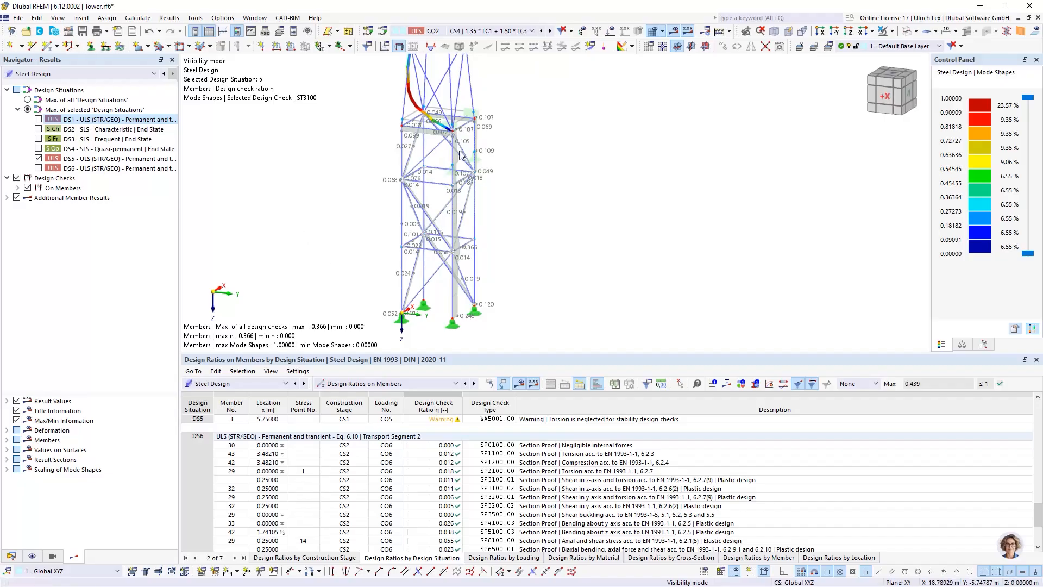
{"action": "scroll", "coordinate": [504, 135], "scroll_direction": "up", "scroll_amount": 3}
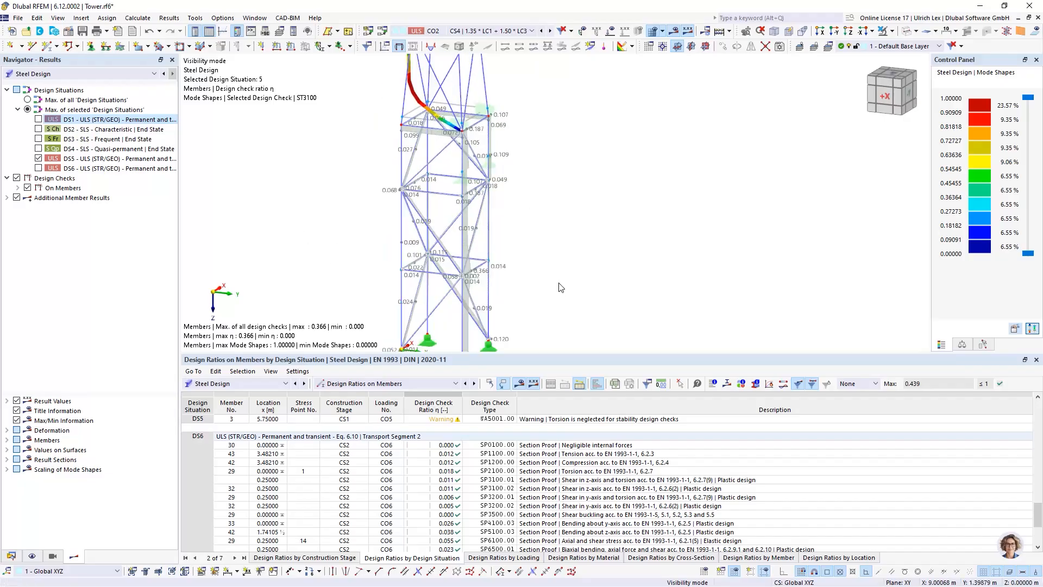
{"action": "scroll", "coordinate": [509, 132], "scroll_direction": "down", "scroll_amount": 2}
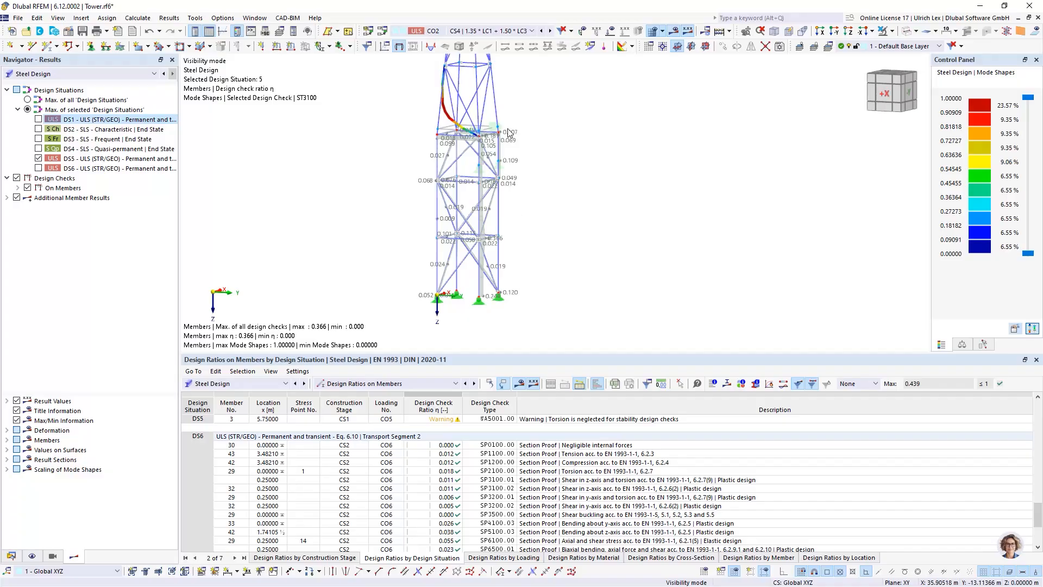
{"action": "left_click", "coordinate": [505, 32]}
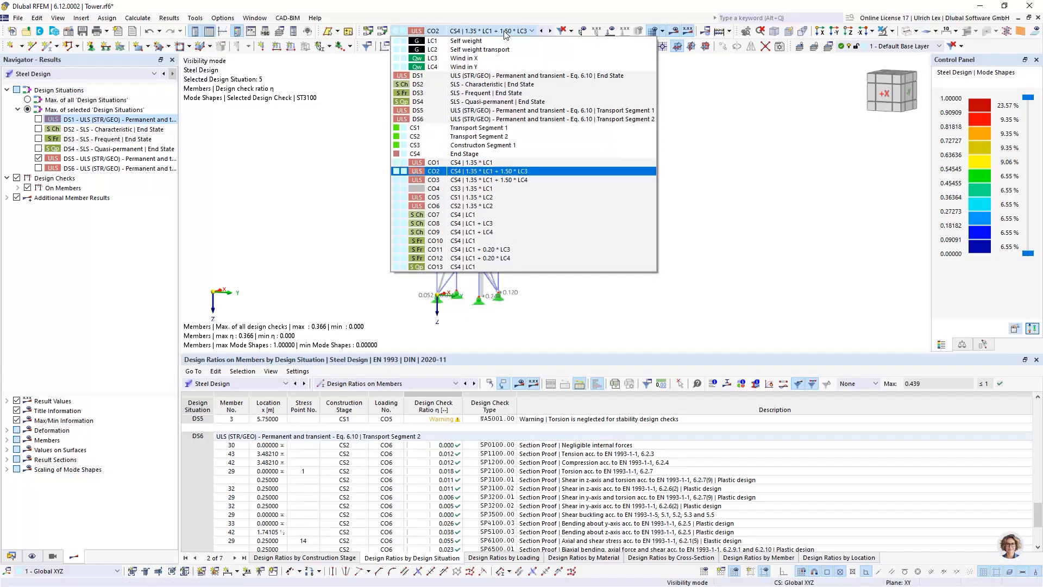
{"action": "left_click", "coordinate": [518, 199]}
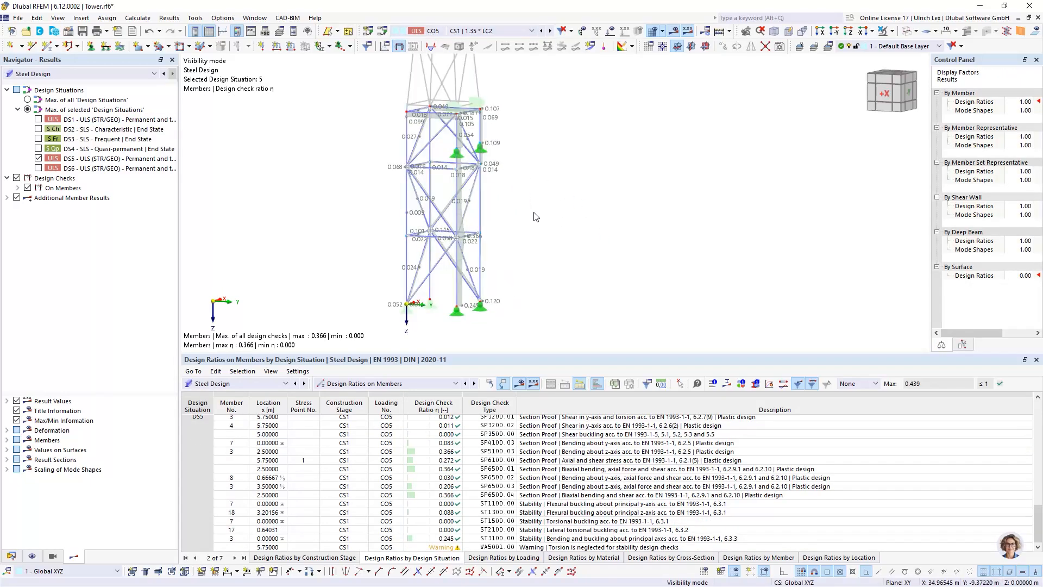
{"action": "middle_click_drag", "start_coordinate": [586, 258], "coordinate": [529, 283], "text": "ctrl"}
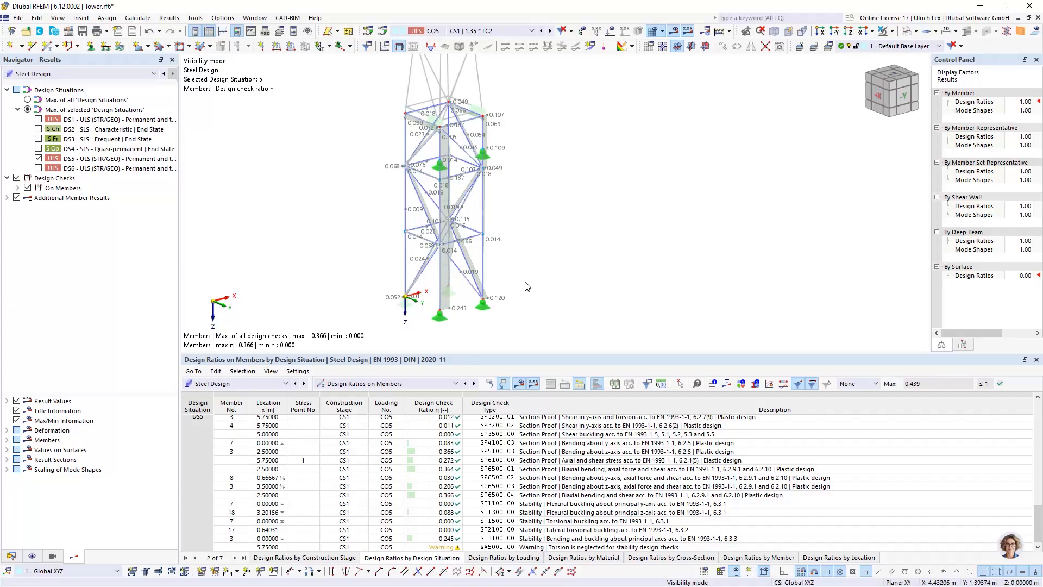
{"action": "scroll", "coordinate": [530, 282], "scroll_direction": "up", "scroll_amount": 1}
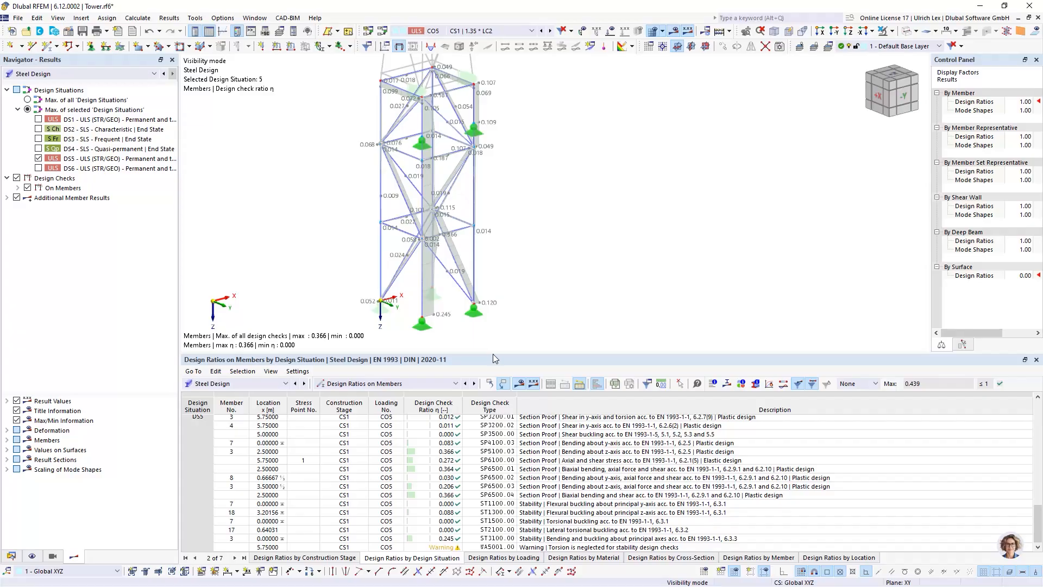
{"action": "left_click_drag", "start_coordinate": [494, 354], "coordinate": [499, 387]}
{"action": "scroll", "coordinate": [504, 352], "scroll_direction": "down", "scroll_amount": 1}
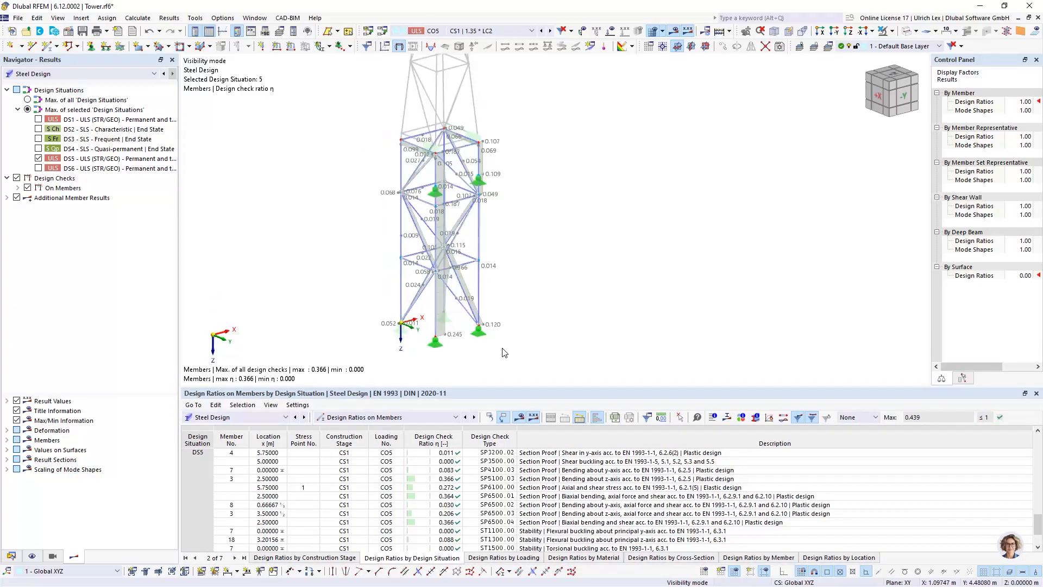
{"action": "scroll", "coordinate": [466, 343], "scroll_direction": "up", "scroll_amount": 1}
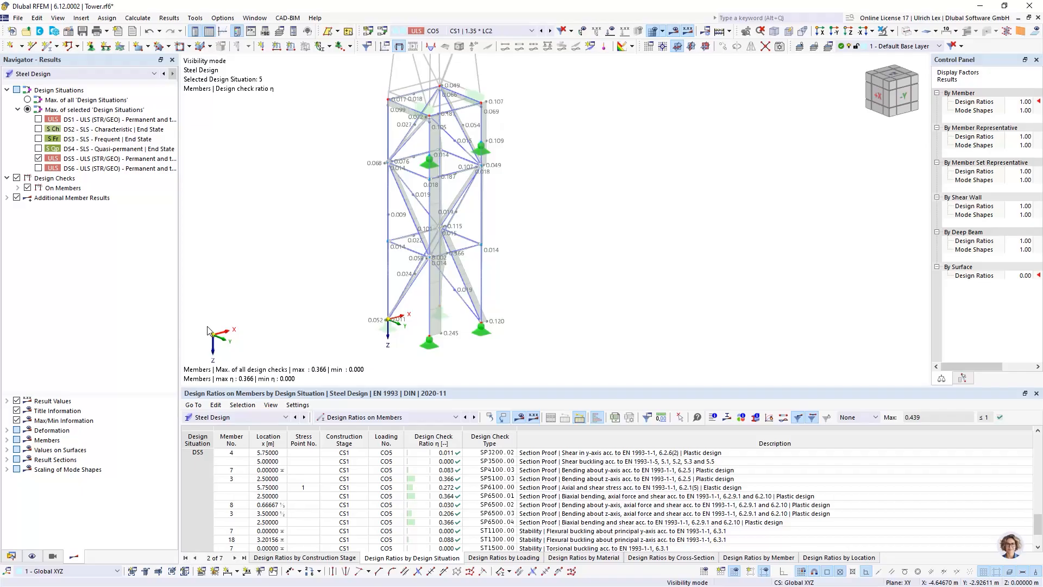
Open printout report 1, examine its chapters from the modified nodal support properties through load cases and combinations, and close it.
{"action": "left_click", "coordinate": [11, 555]}
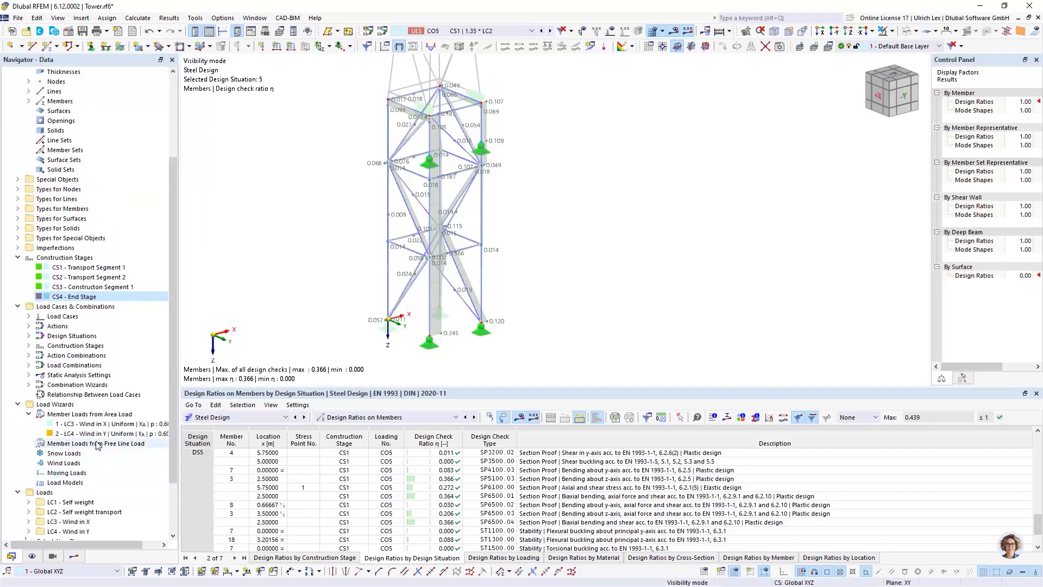
{"action": "scroll", "coordinate": [41, 486], "scroll_direction": "down", "scroll_amount": 1}
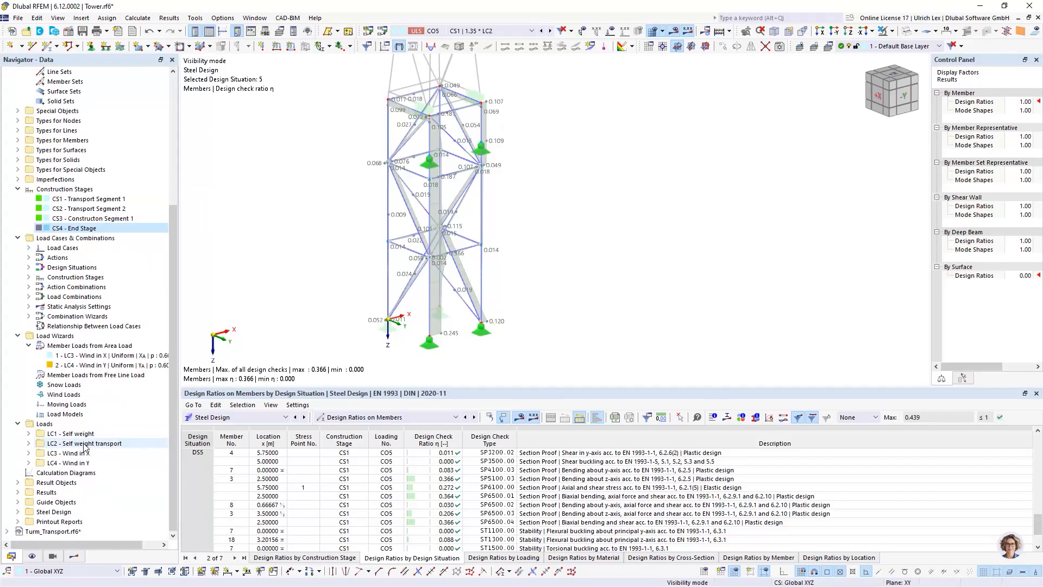
{"action": "left_click", "coordinate": [18, 521]}
{"action": "left_click", "coordinate": [43, 532]}
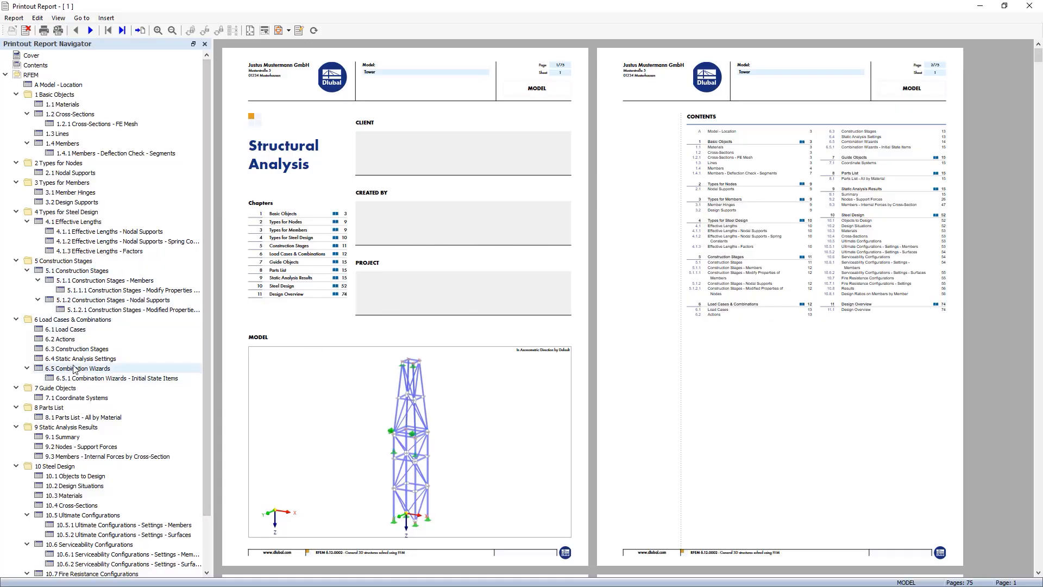
{"action": "left_click", "coordinate": [100, 310]}
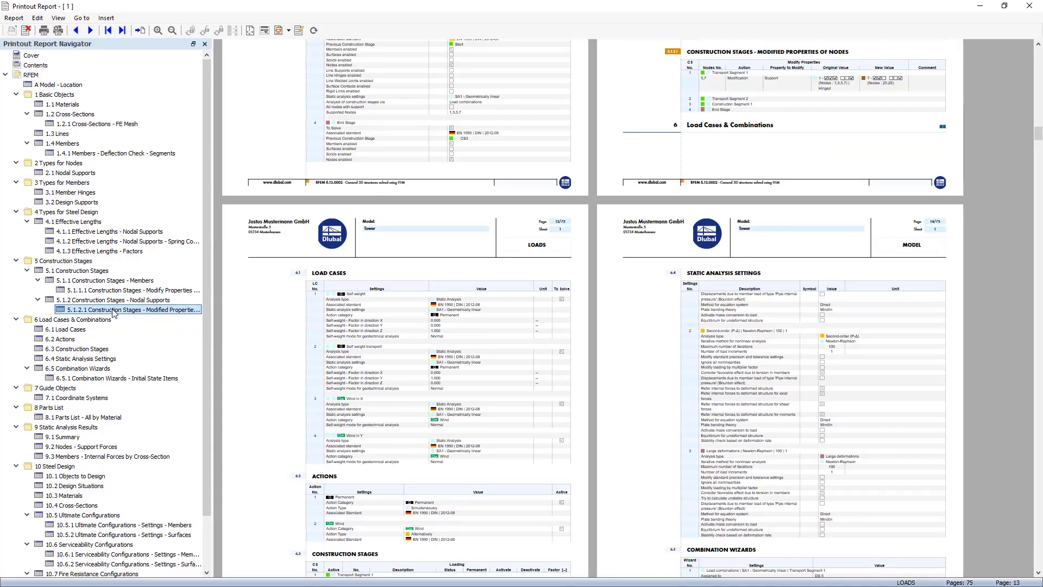
{"action": "scroll", "coordinate": [526, 341], "scroll_direction": "down", "scroll_amount": 5}
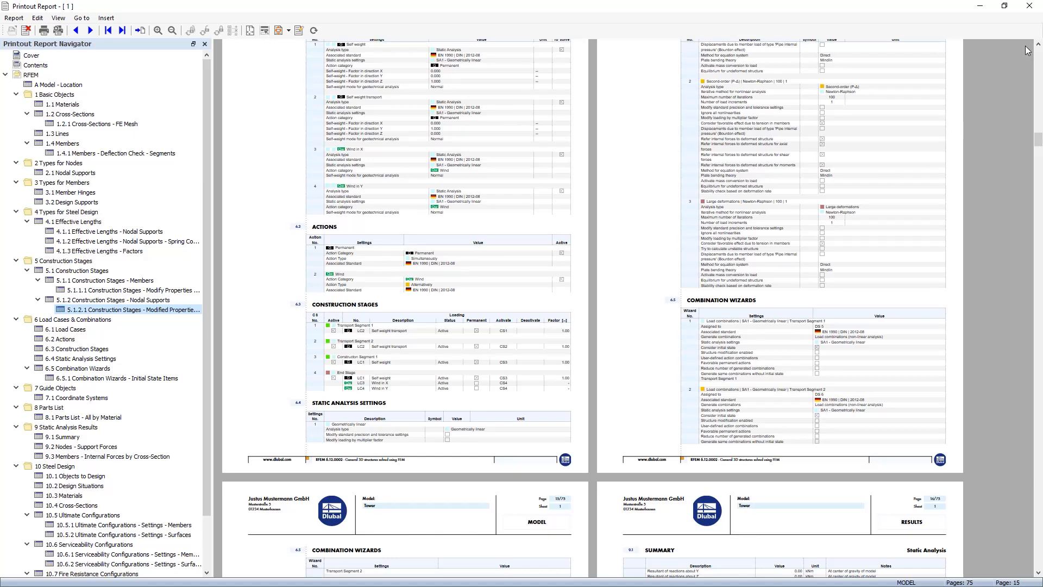
{"action": "left_click", "coordinate": [1029, 6]}
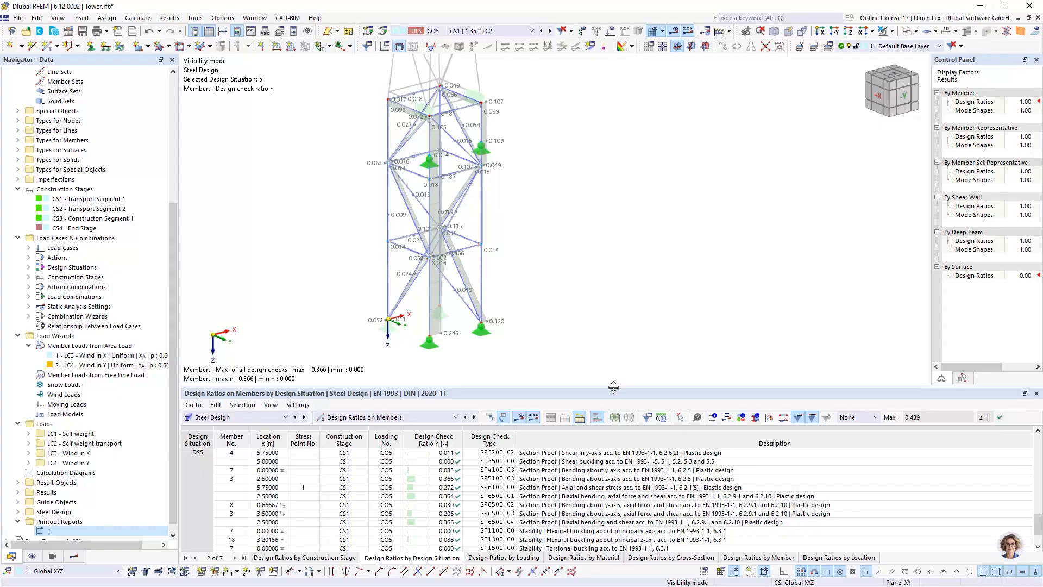
Enlarge the graphics area and send the current DS5 design ratio graphic to printout report 1, showing the saved report.
{"action": "left_click_drag", "start_coordinate": [612, 387], "coordinate": [605, 418]}
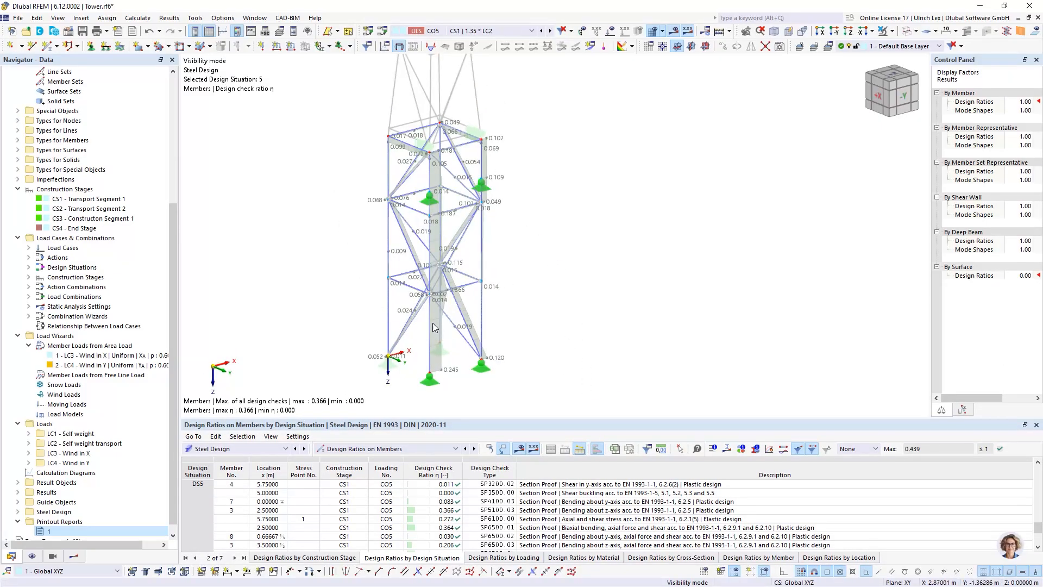
{"action": "left_click", "coordinate": [107, 34]}
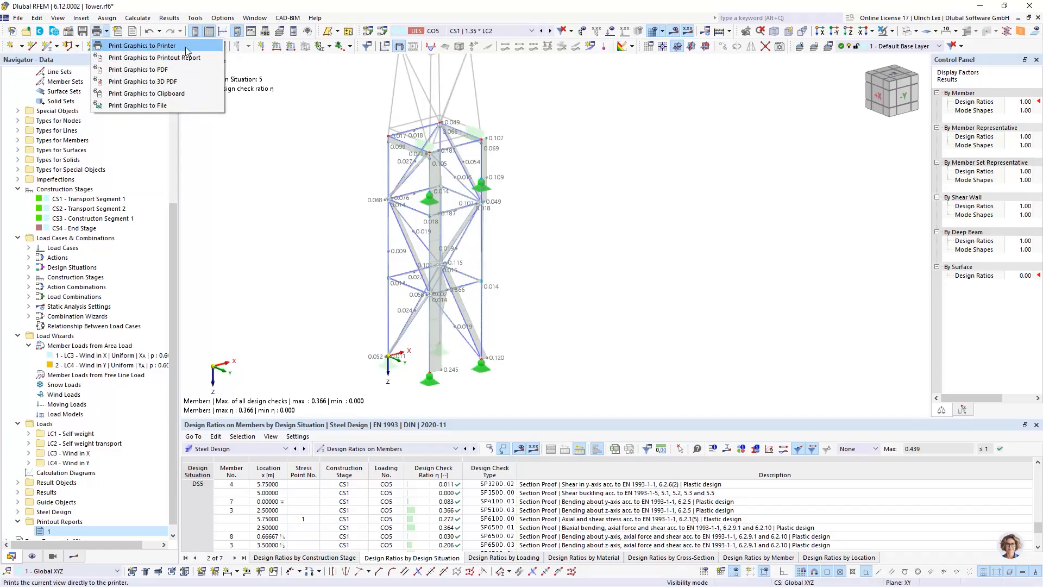
{"action": "left_click", "coordinate": [163, 58]}
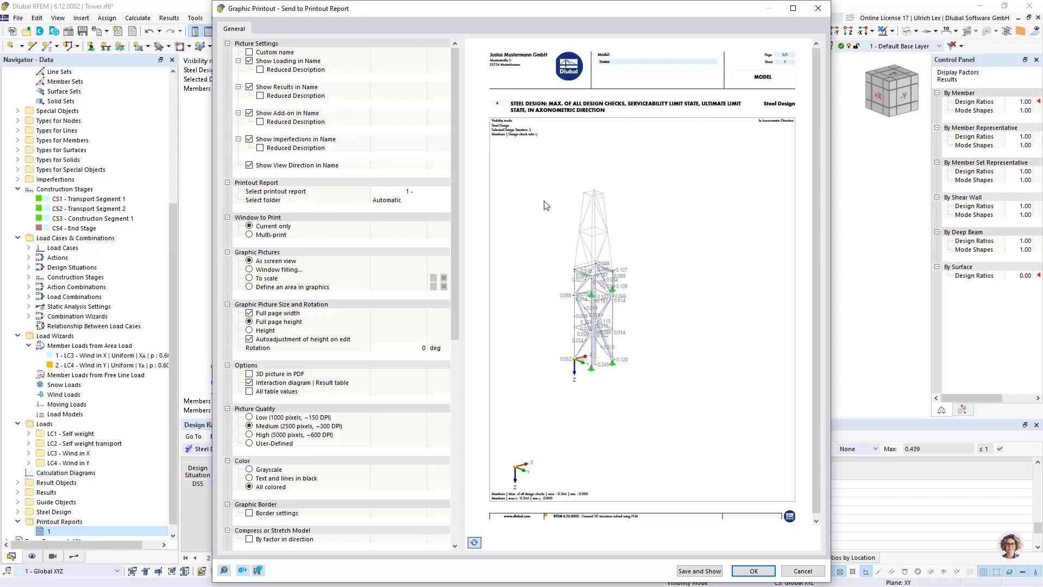
{"action": "left_click", "coordinate": [699, 571]}
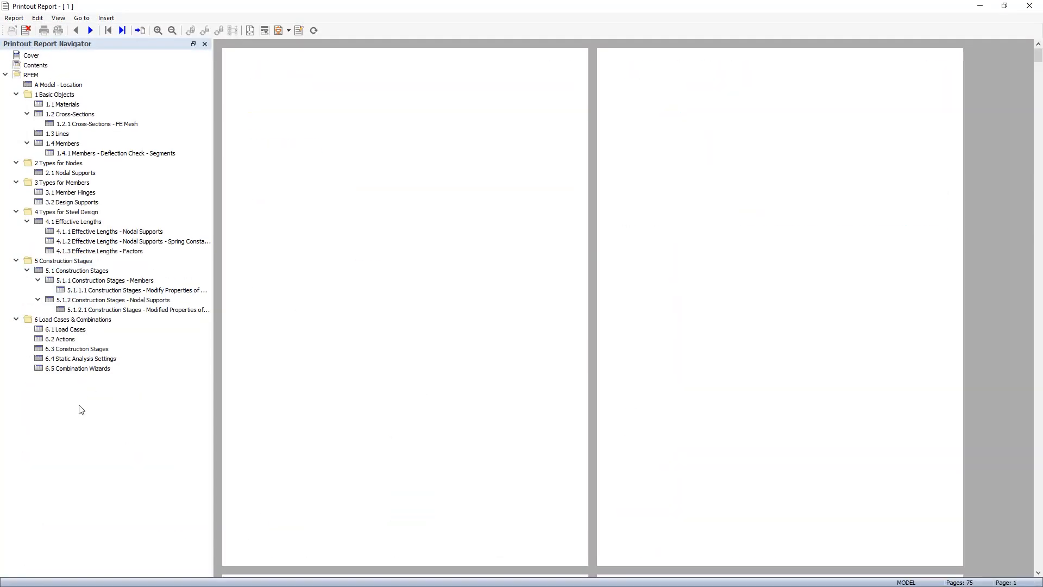
Set the steel design picture in chapter 10.8.2 of the printout report to window filling, and close the report.
{"action": "scroll", "coordinate": [107, 348], "scroll_direction": "down", "scroll_amount": 3}
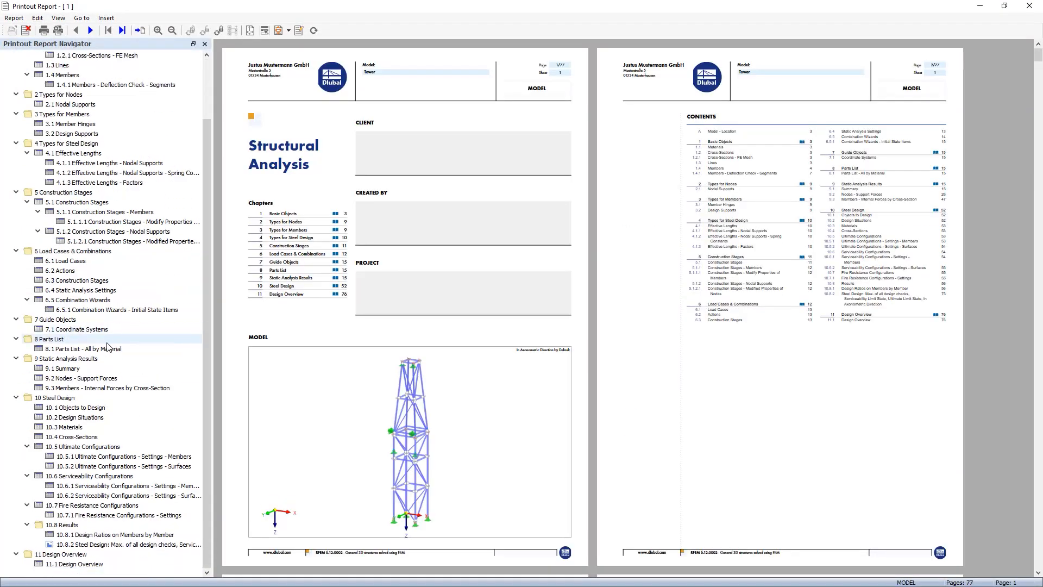
{"action": "left_click", "coordinate": [110, 544]}
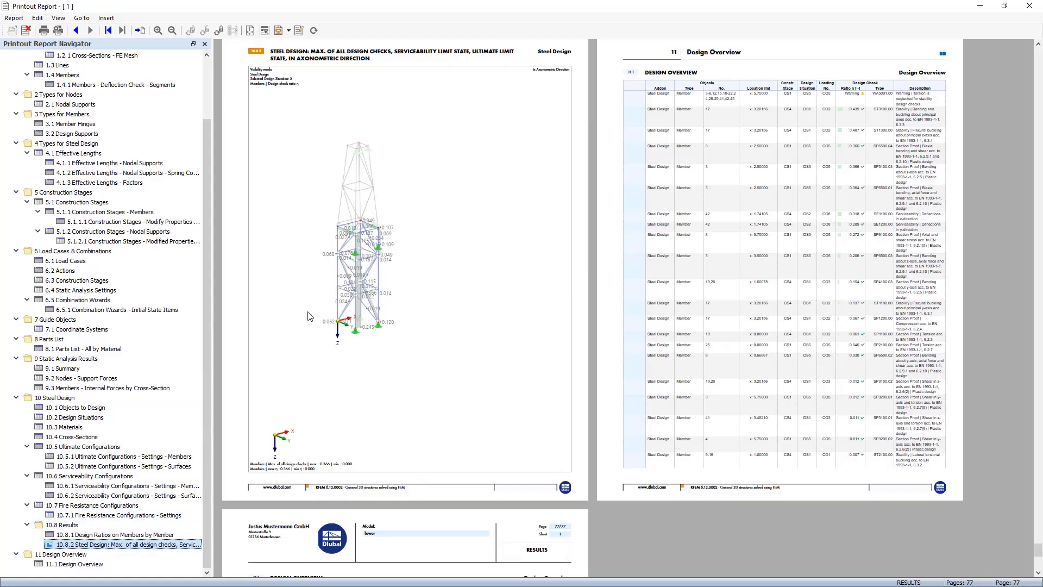
{"action": "right_click", "coordinate": [305, 275]}
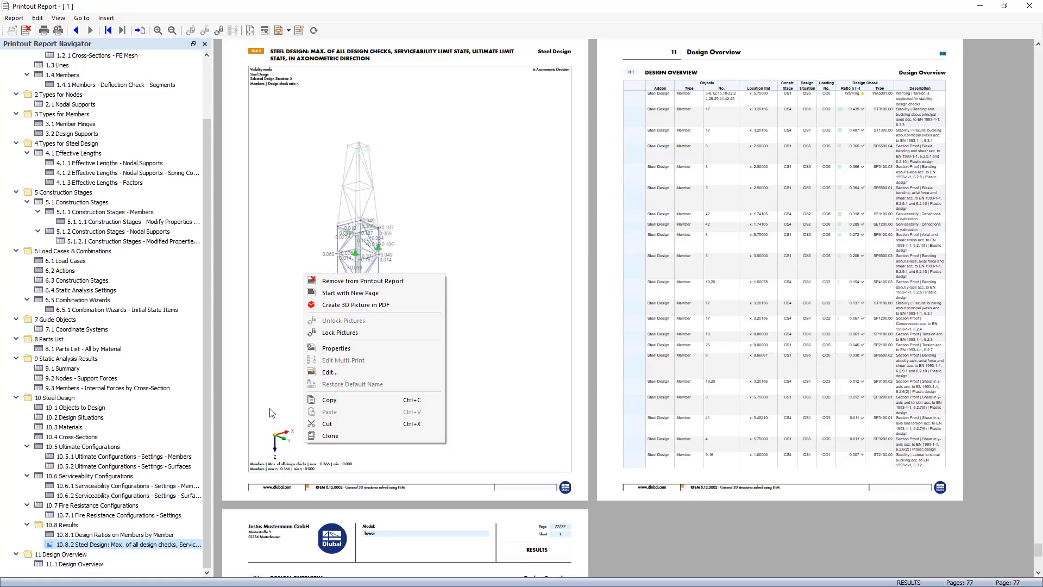
{"action": "left_click", "coordinate": [379, 349]}
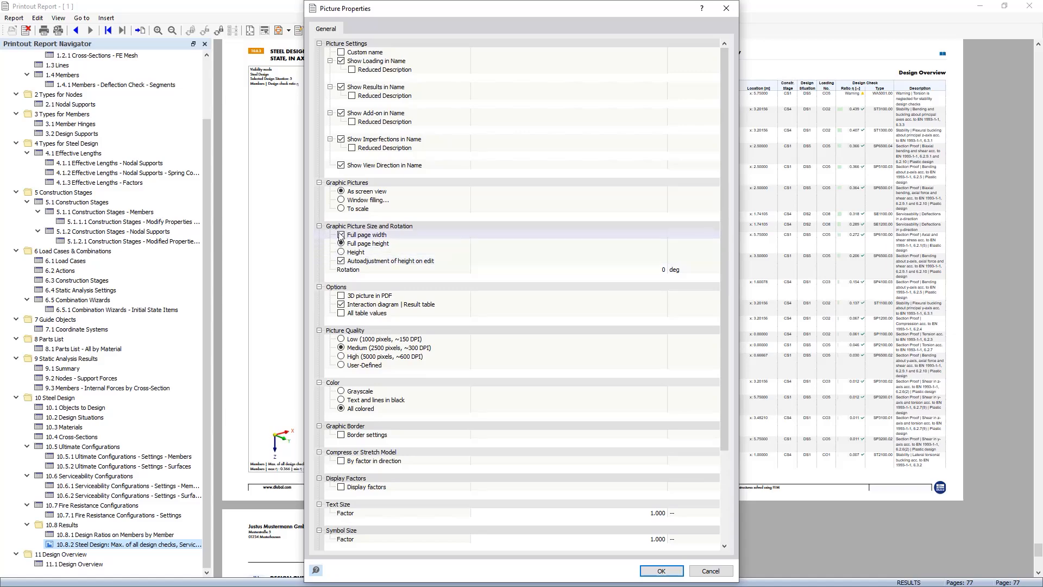
{"action": "scroll", "coordinate": [535, 371], "scroll_direction": "down", "scroll_amount": 1}
{"action": "scroll", "coordinate": [500, 368], "scroll_direction": "down", "scroll_amount": 1}
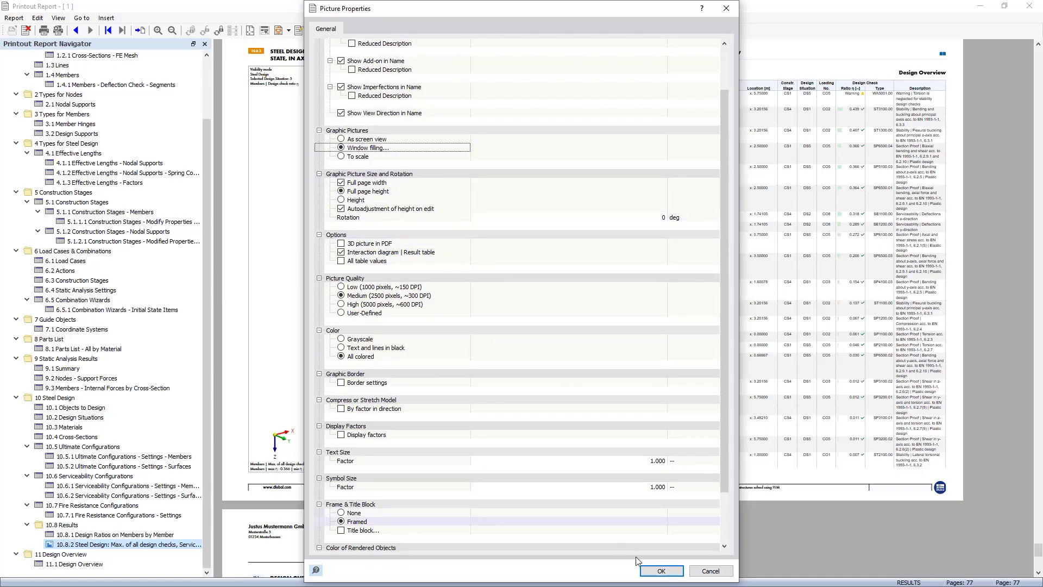
{"action": "left_click", "coordinate": [661, 570]}
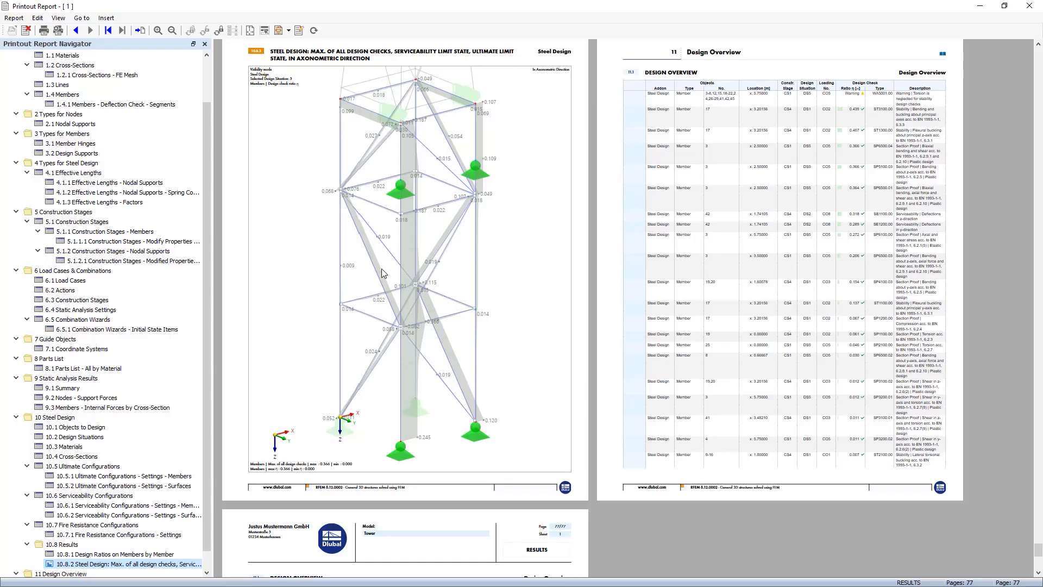
{"action": "left_click", "coordinate": [1028, 6]}
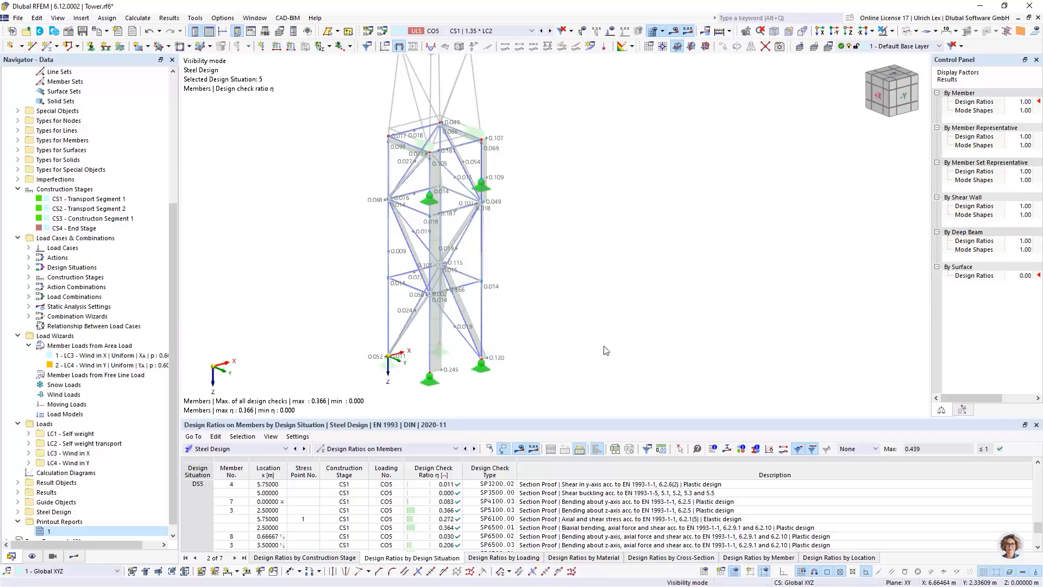
Enlarge the design ratio table area and examine the whole tower with its DS5 design ratios.
{"action": "left_click_drag", "start_coordinate": [590, 418], "coordinate": [592, 395]}
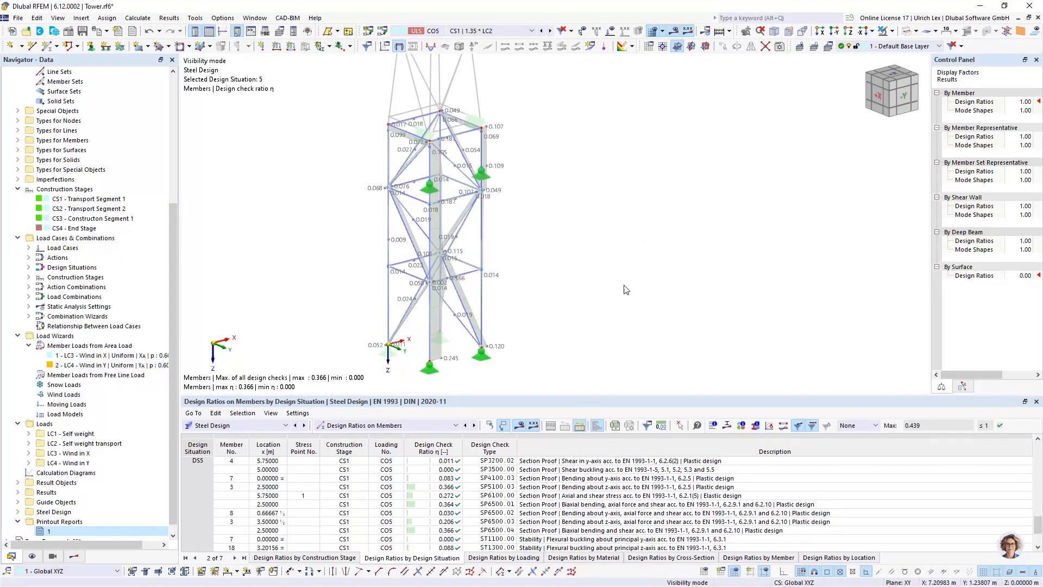
{"action": "scroll", "coordinate": [625, 289], "scroll_direction": "down", "scroll_amount": 2}
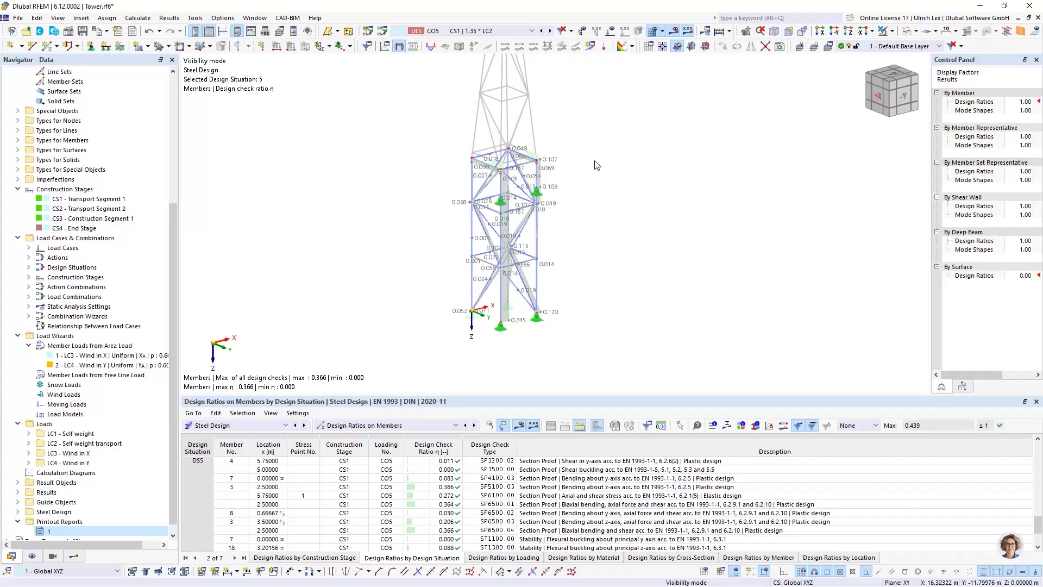
{"action": "scroll", "coordinate": [606, 199], "scroll_direction": "up", "scroll_amount": 1}
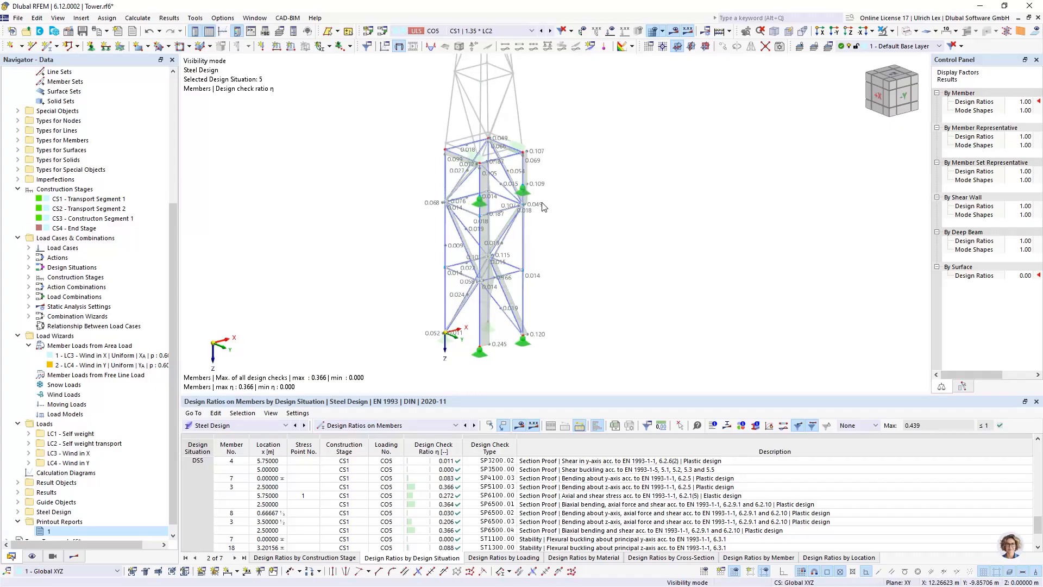
{"action": "scroll", "coordinate": [484, 217], "scroll_direction": "down", "scroll_amount": 1}
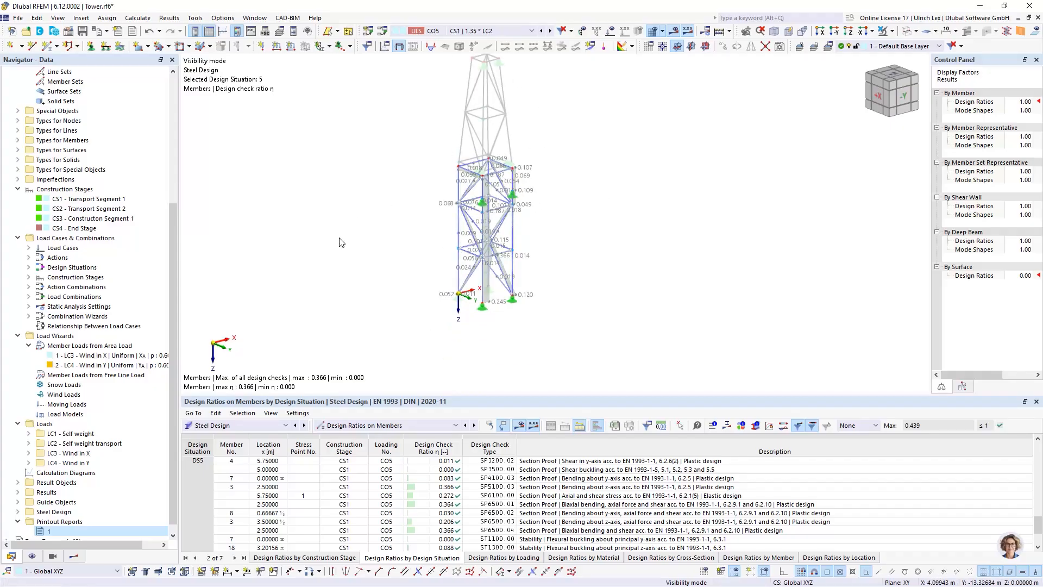
{"action": "scroll", "coordinate": [347, 251], "scroll_direction": "down", "scroll_amount": 1}
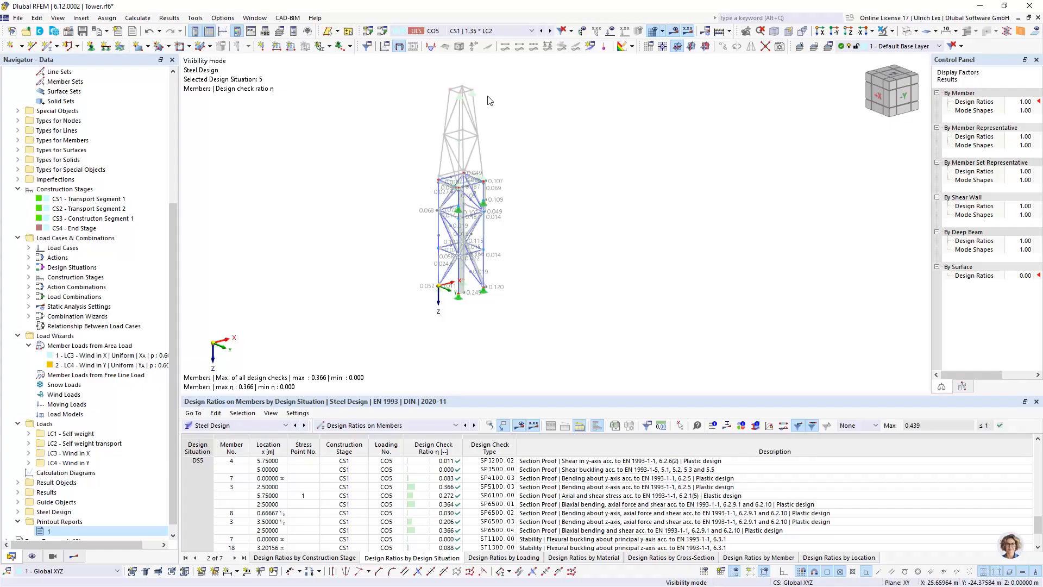
{"action": "scroll", "coordinate": [448, 85], "scroll_direction": "up", "scroll_amount": 1}
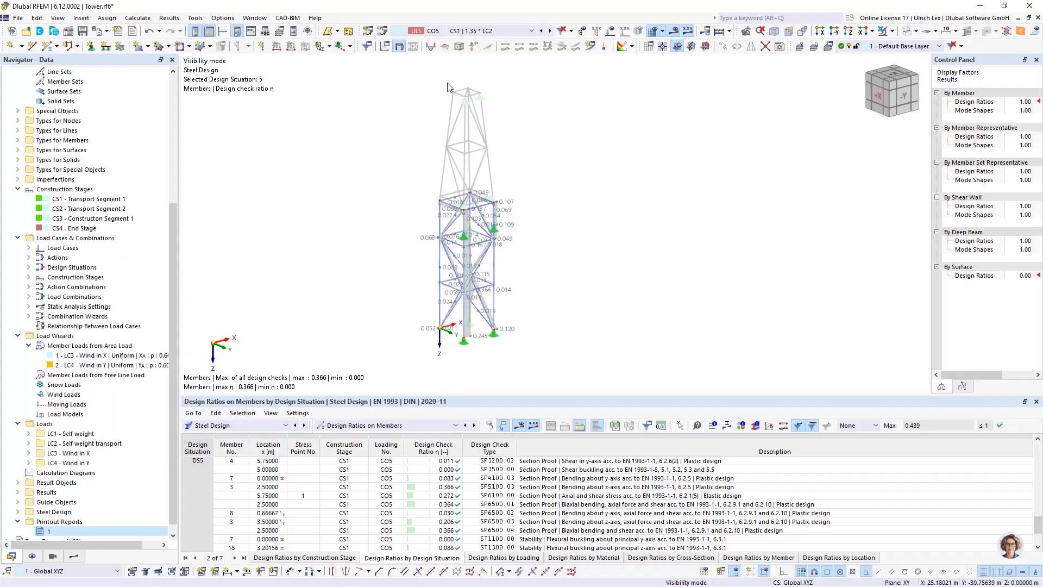